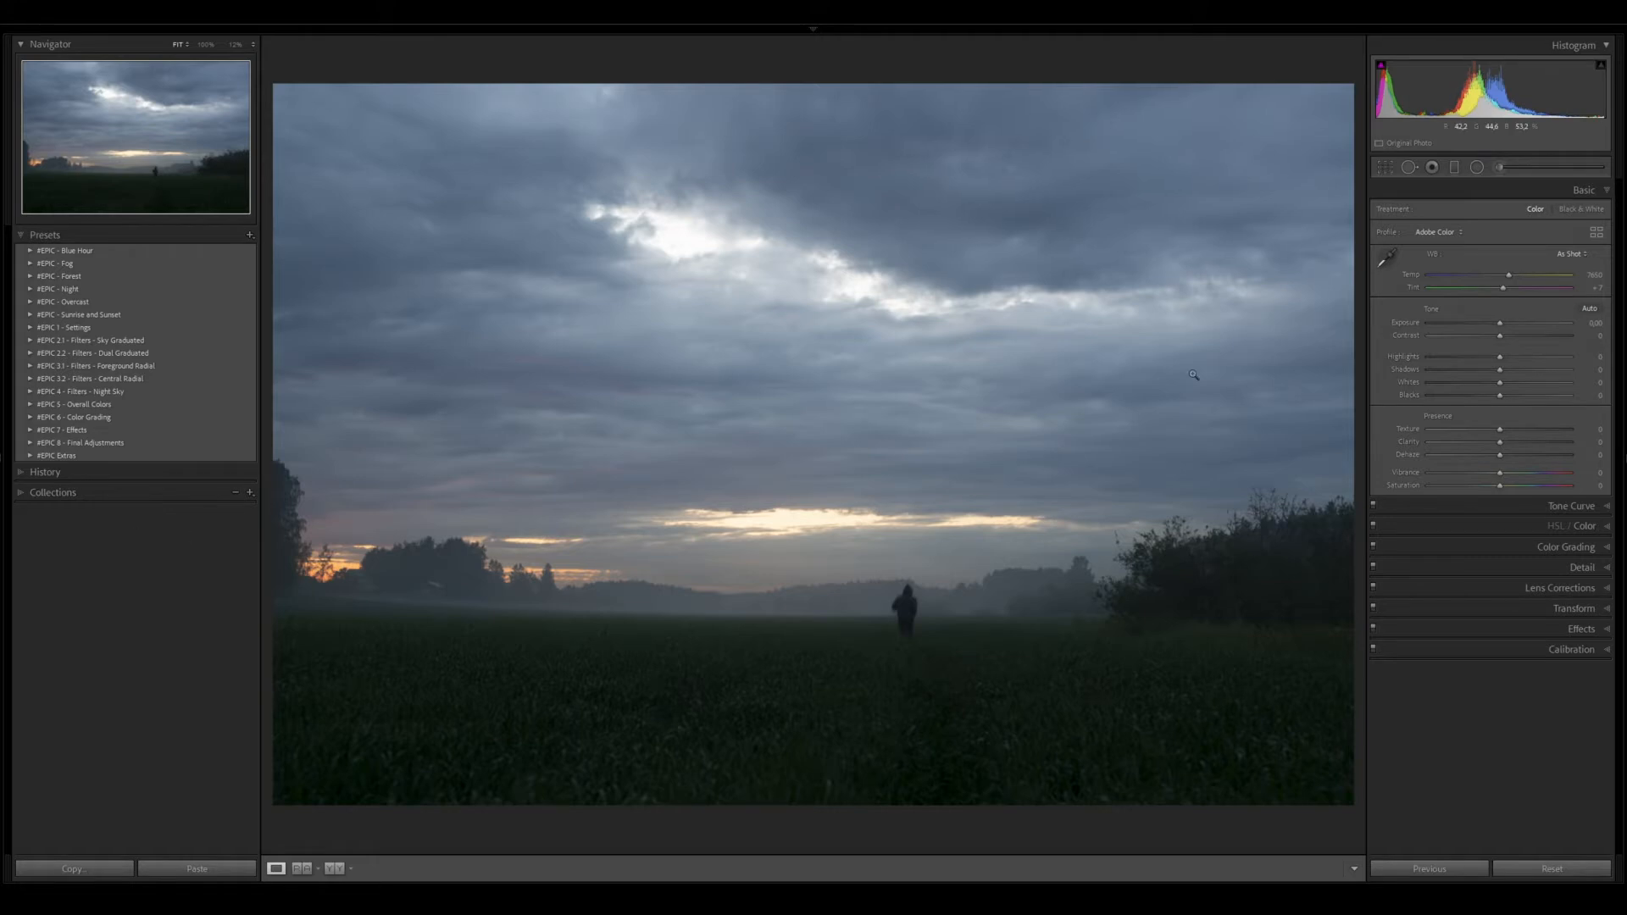
Heal the small vertical blemish above the misty treeline beside the walking figure with the spot removal brush
left_click(967, 589)
key("q")
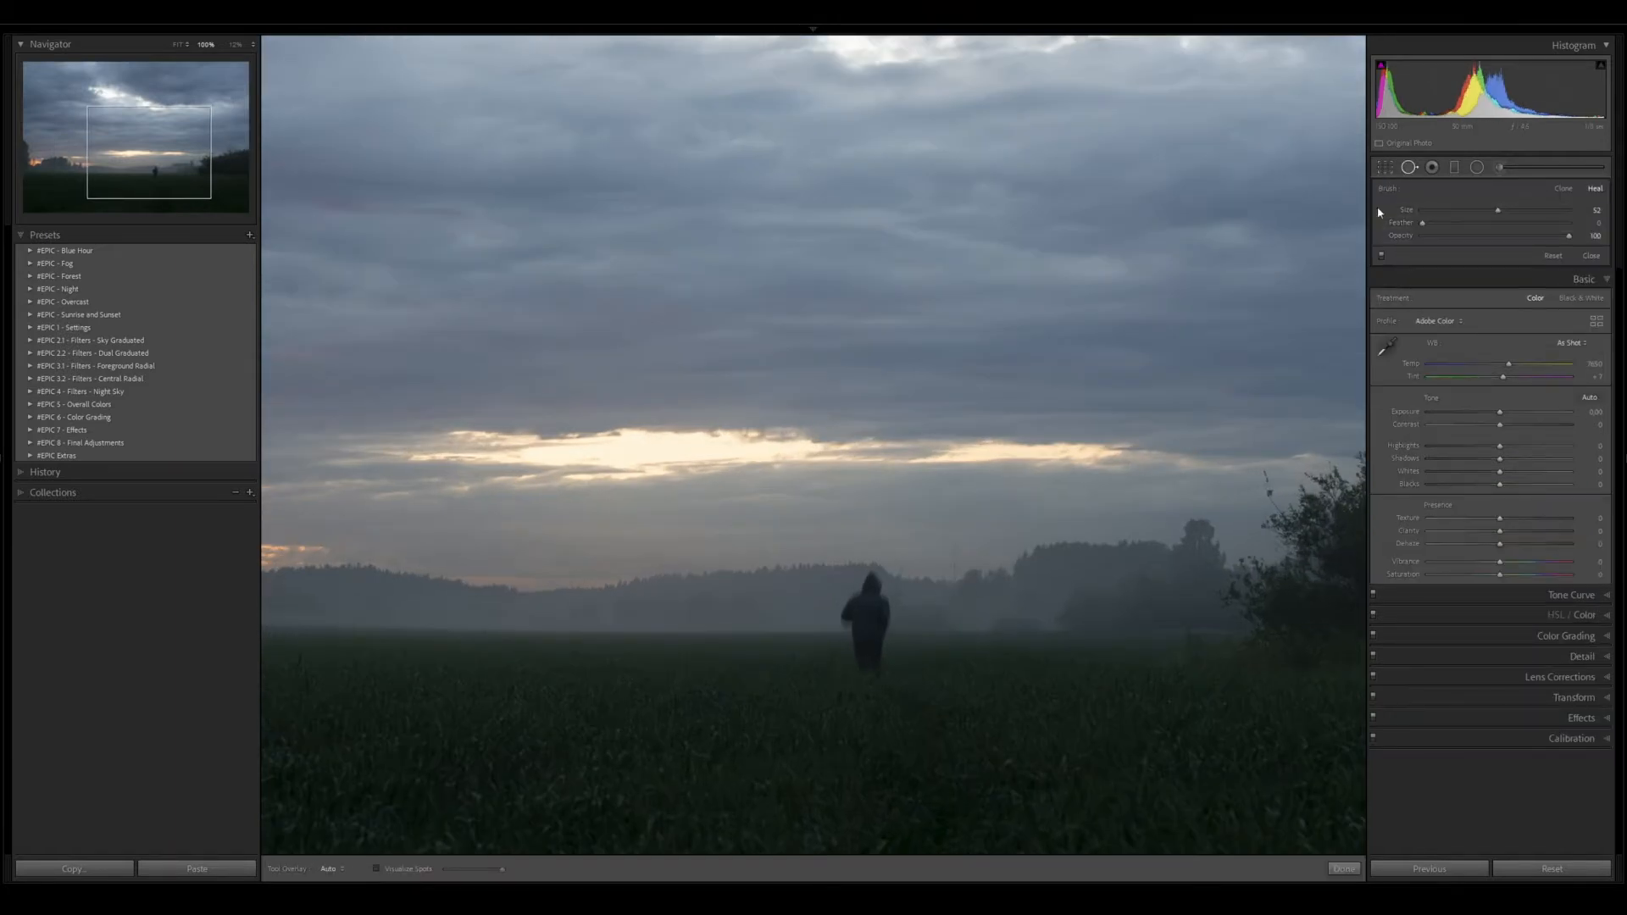
scroll(953, 544, "down", 3)
left_click_drag(953, 543, 957, 584)
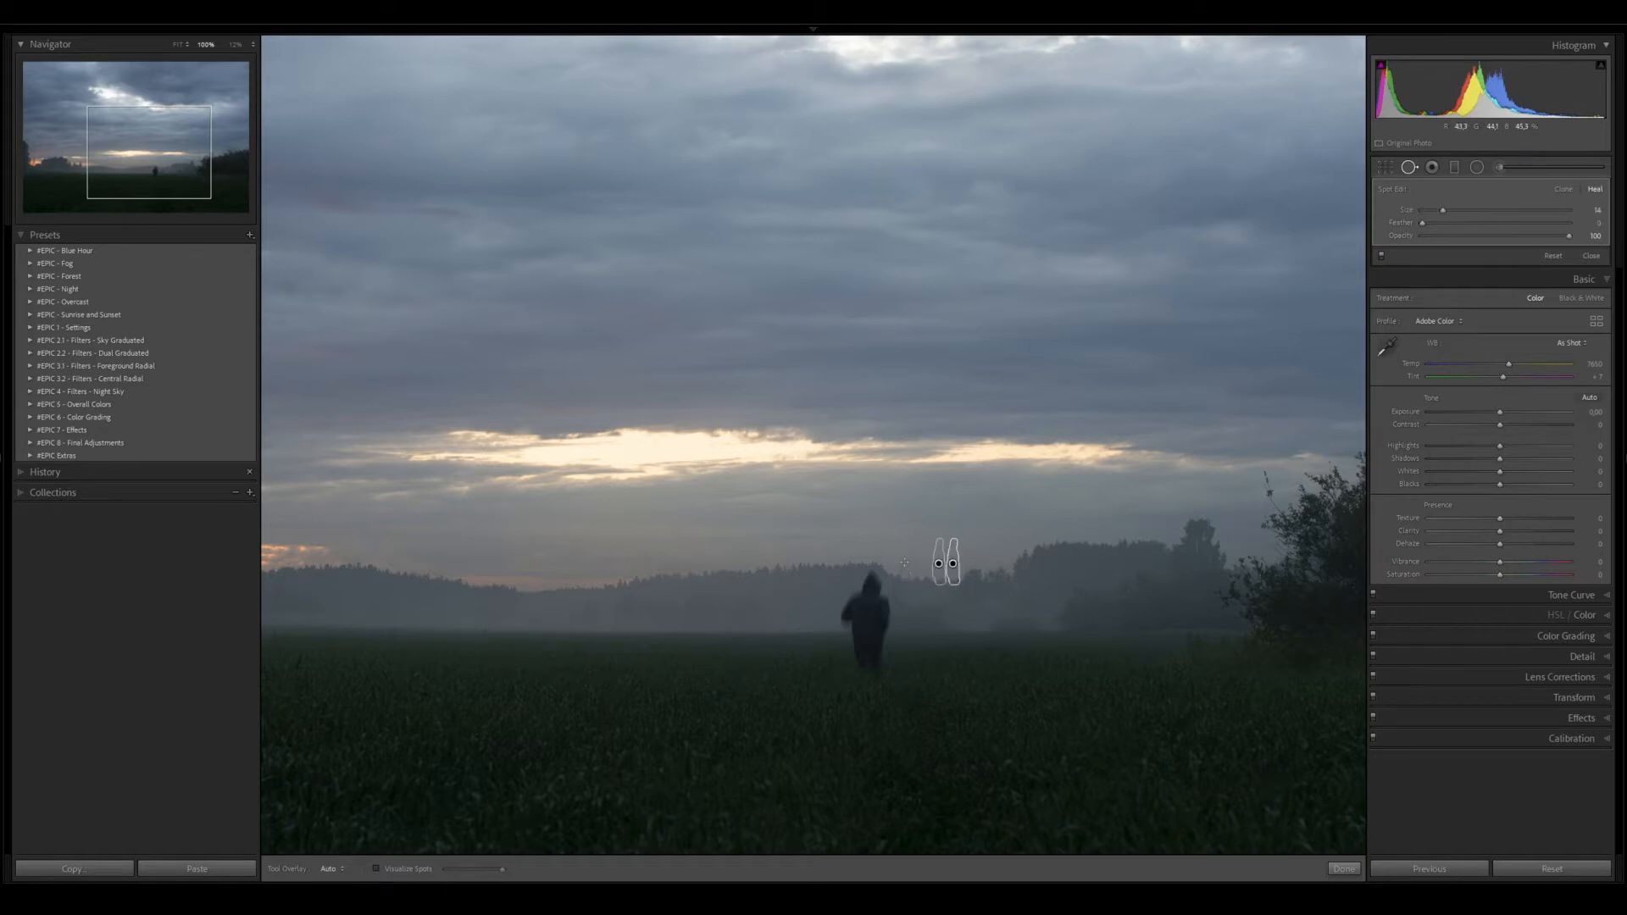
key("q")
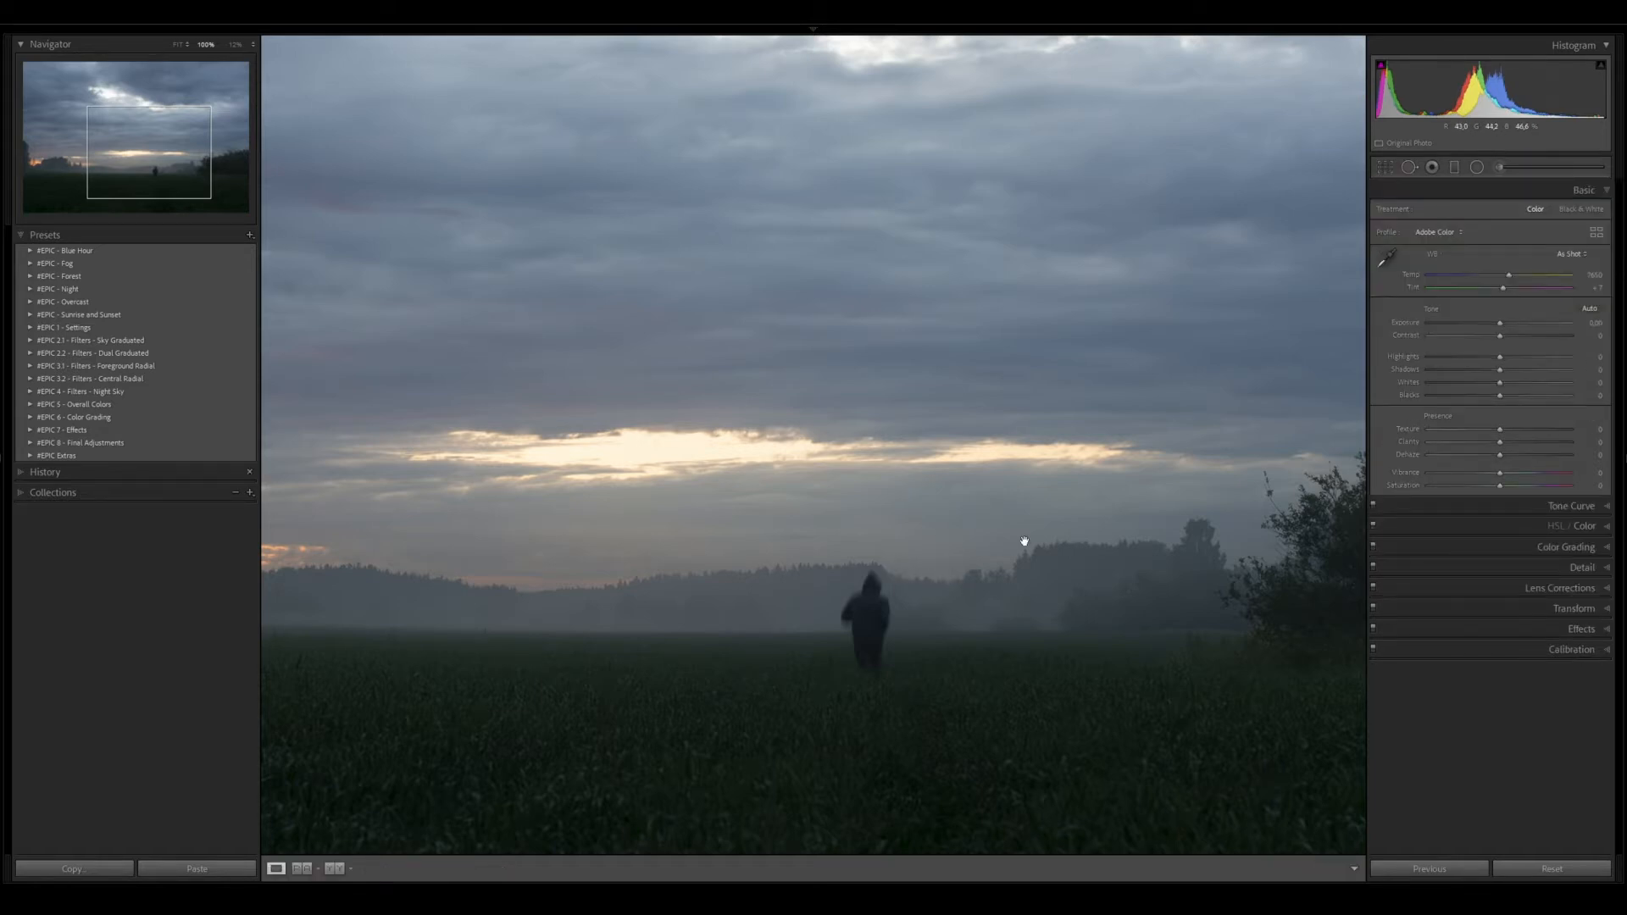
left_click_drag(524, 531, 873, 527)
left_click(874, 528)
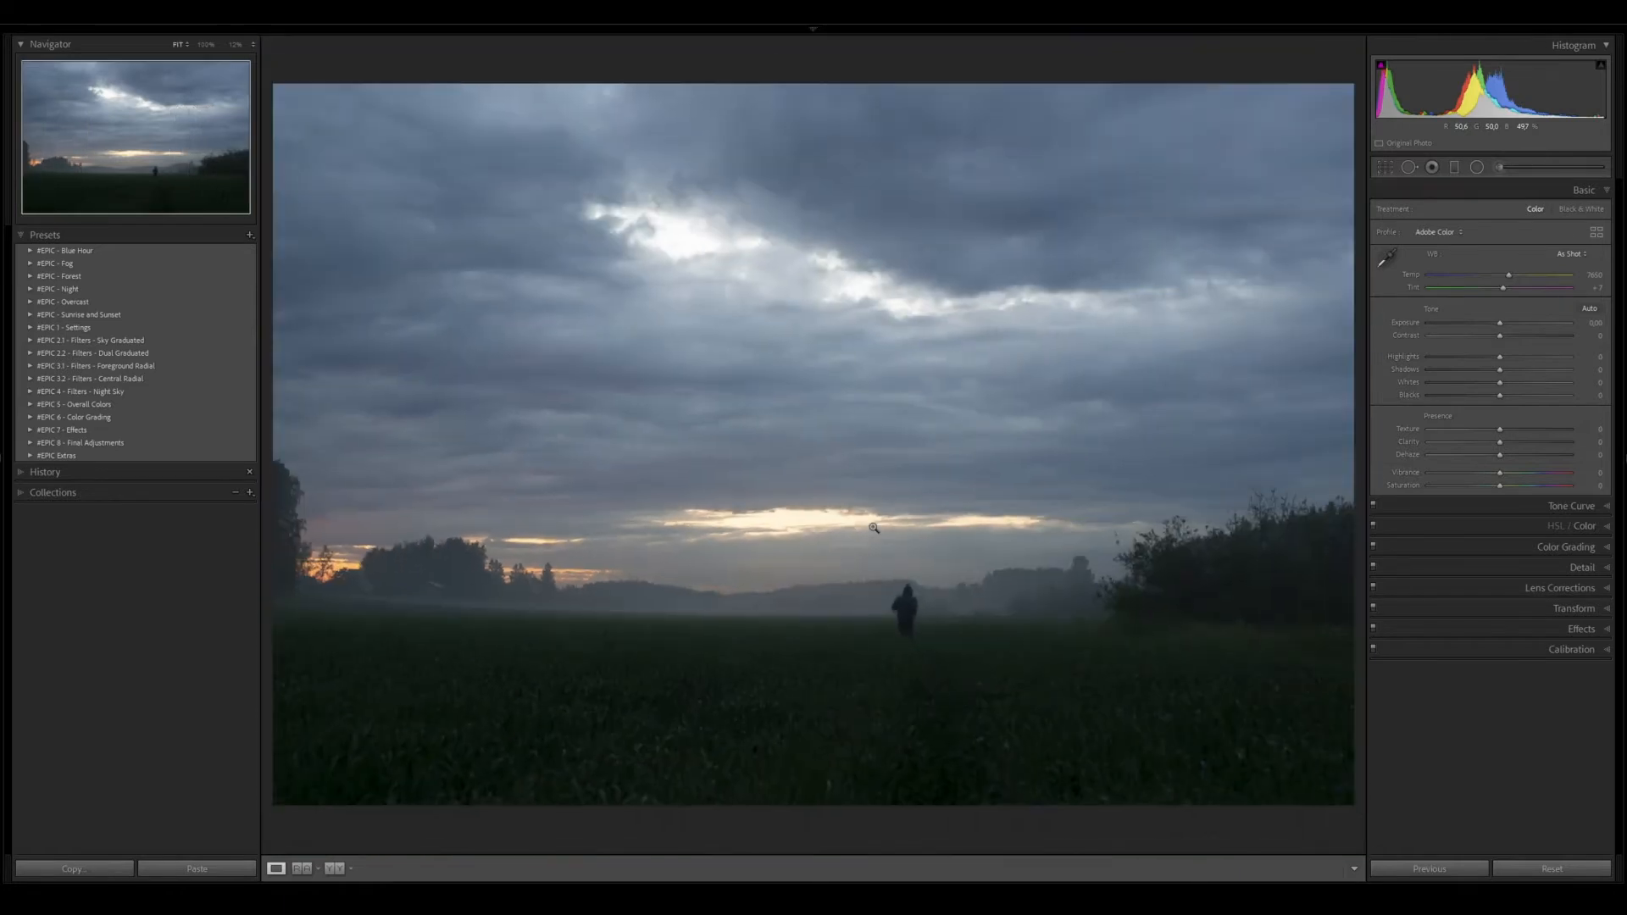
Heal the blemish in the mist at the dark tree group near the orange sunset glow with the spot removal brush
left_click(374, 587)
key("q")
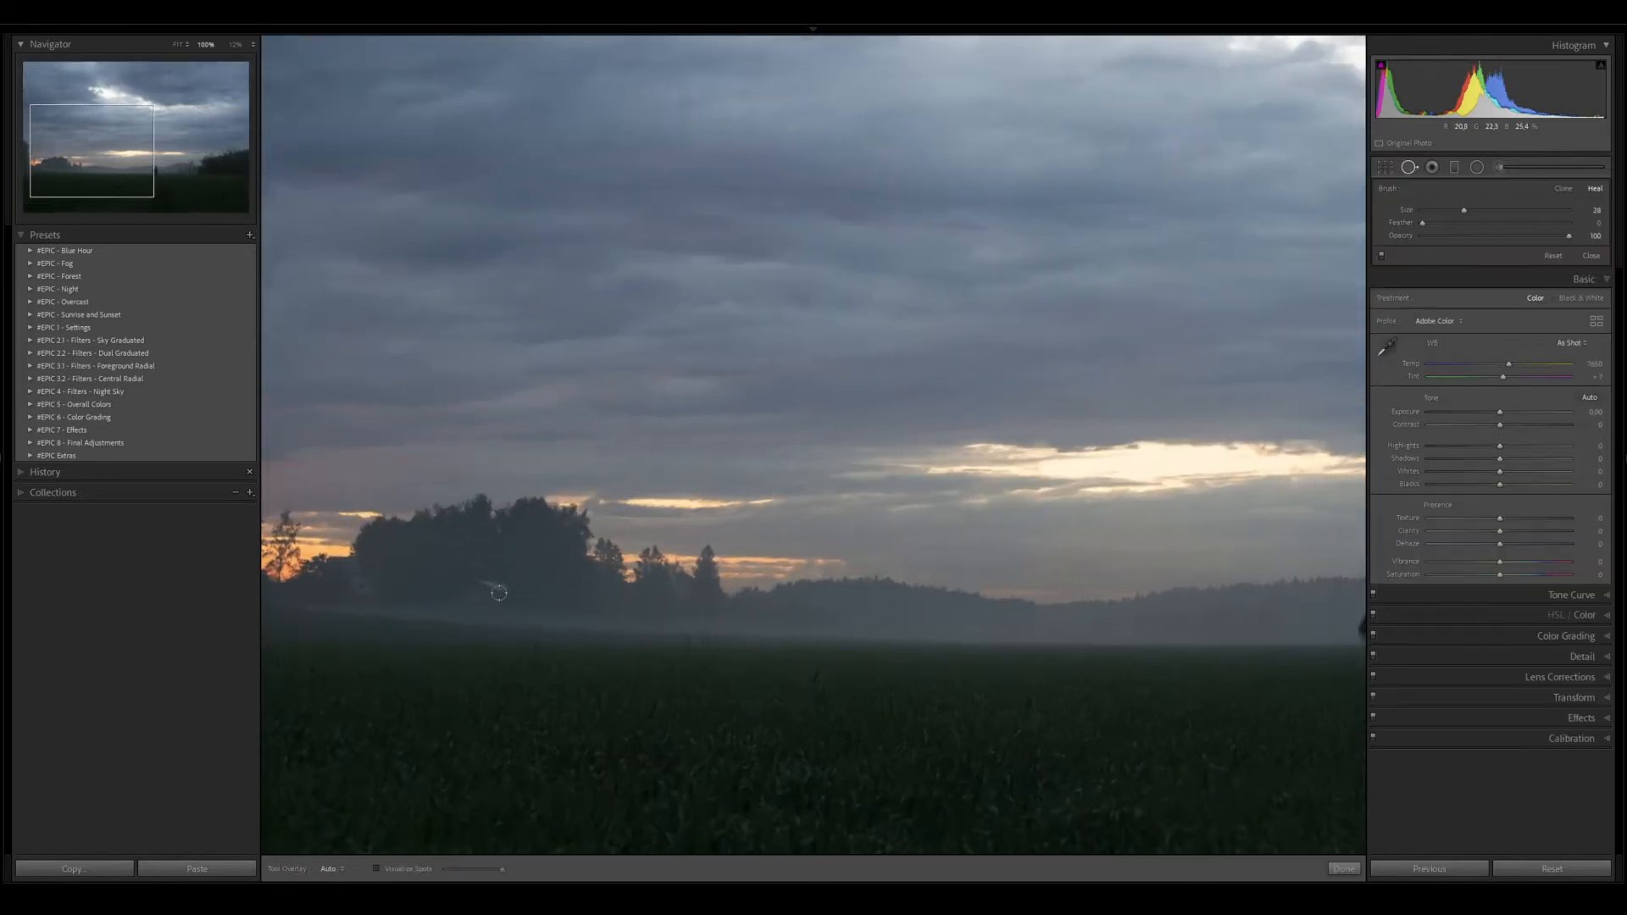
mouse_move(506, 592)
left_mouse_down()
mouse_move(450, 592)
mouse_move(500, 603)
mouse_move(484, 607)
left_mouse_up()
mouse_move(465, 339)
left_mouse_down()
mouse_move(512, 552)
mouse_move(553, 594)
left_mouse_up()
key("q")
left_click(623, 518)
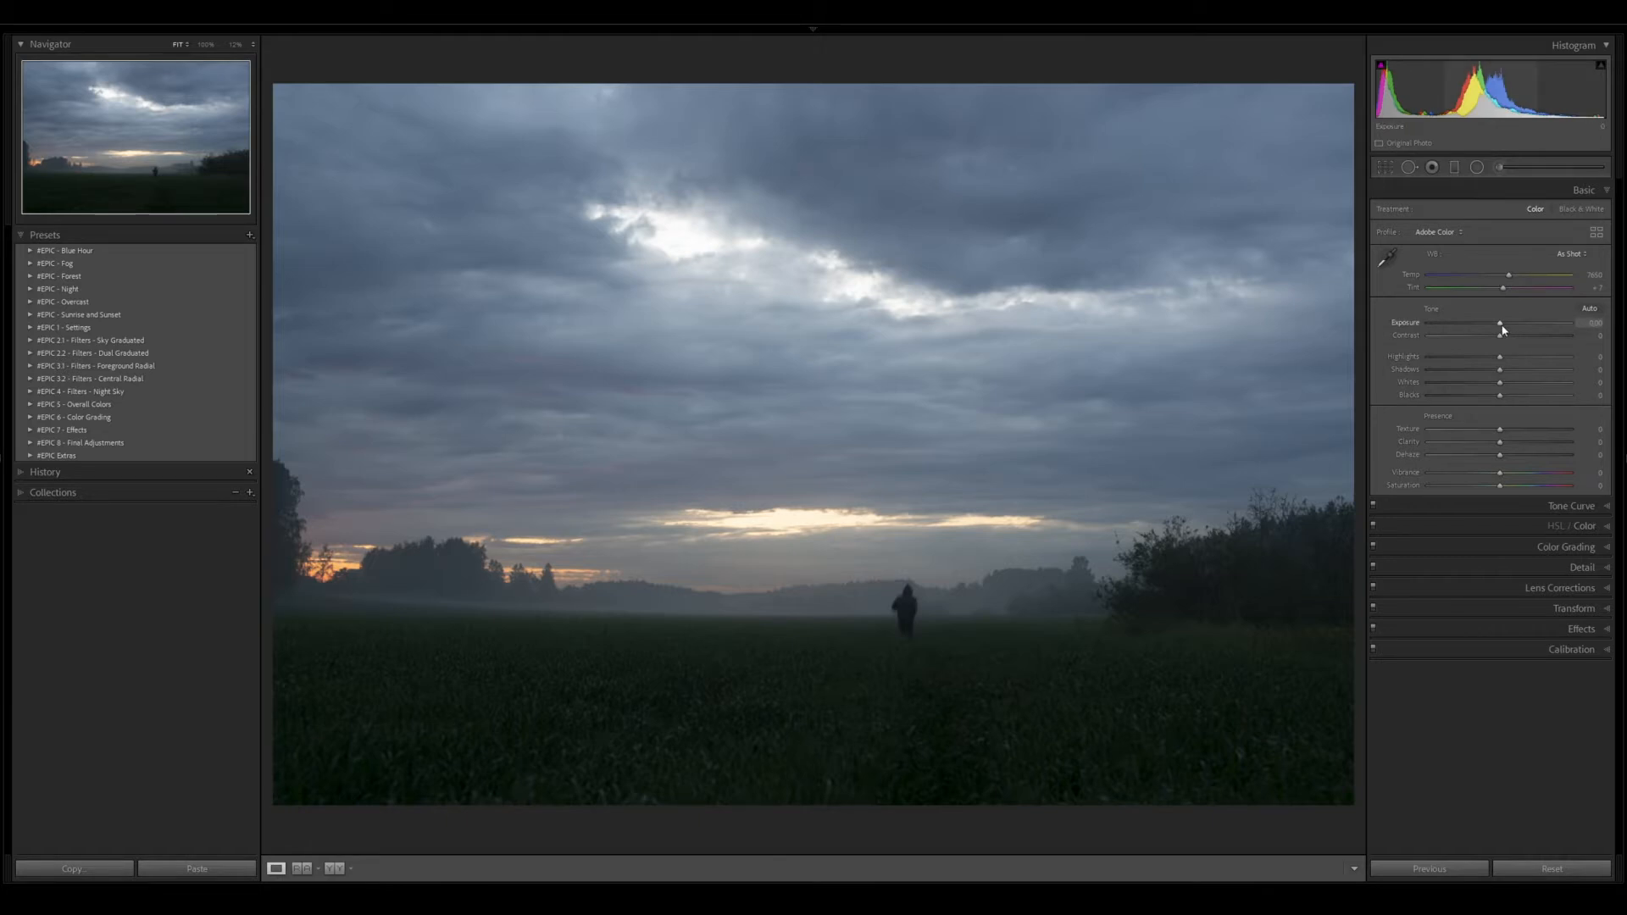
Raise the exposure to +0.75 and enable the lens profile corrections
left_click_drag(1503, 329, 1512, 330)
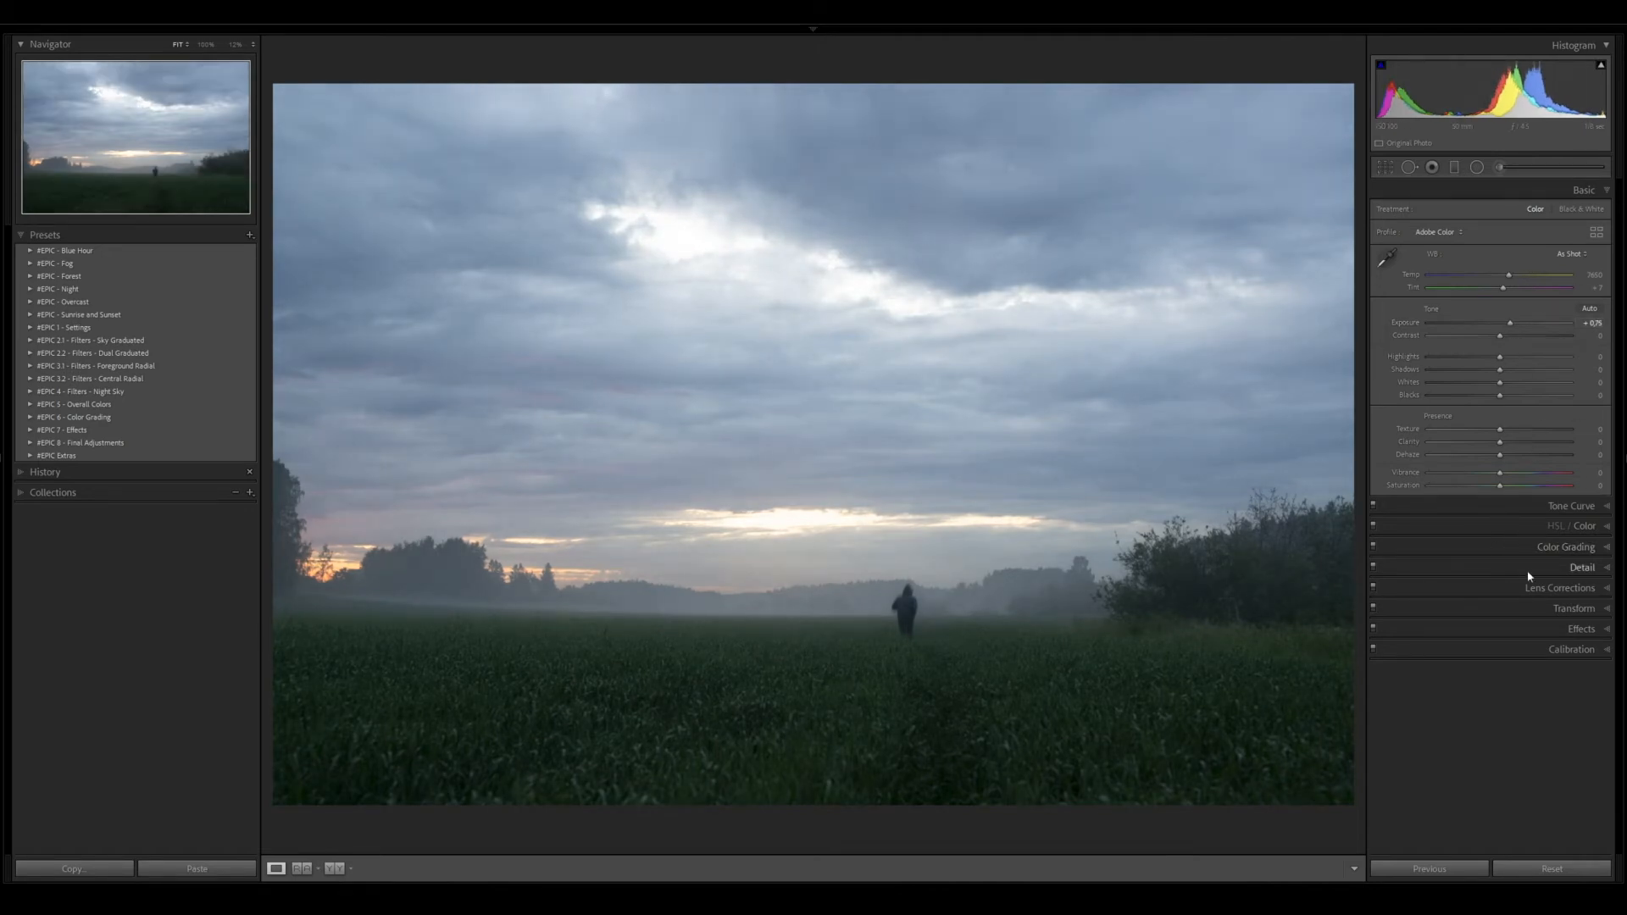
left_click(1553, 587)
left_click(1443, 345)
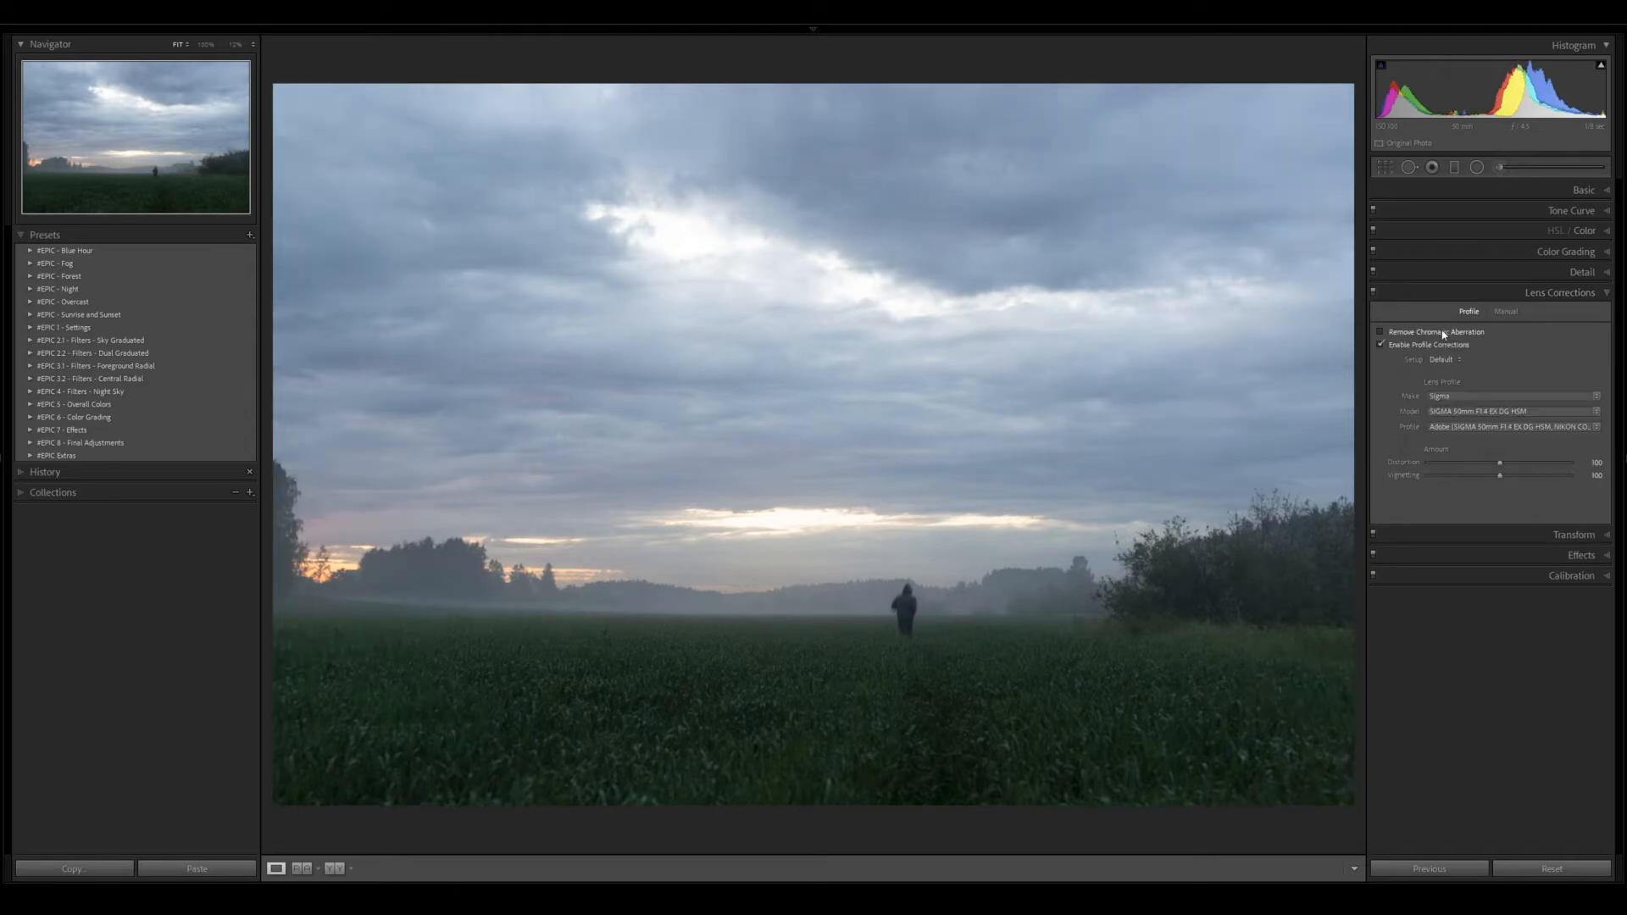
left_click(1556, 191)
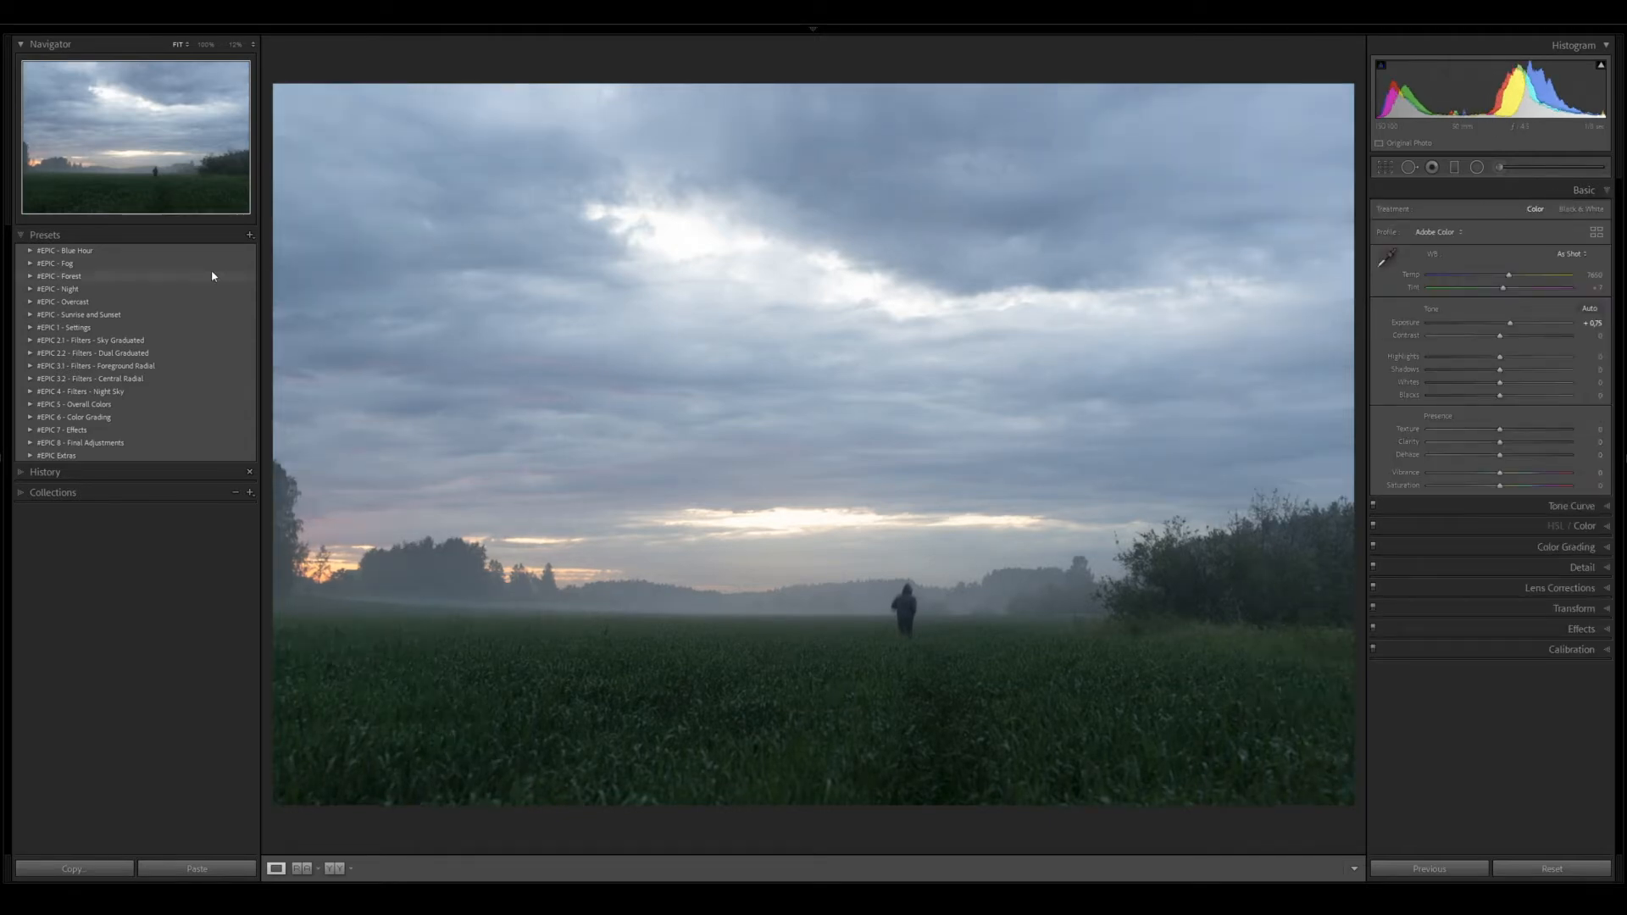
Apply the preset EPIC IV - Intense - Change It from the #EPIC - Blue Hour group
left_click(30, 251)
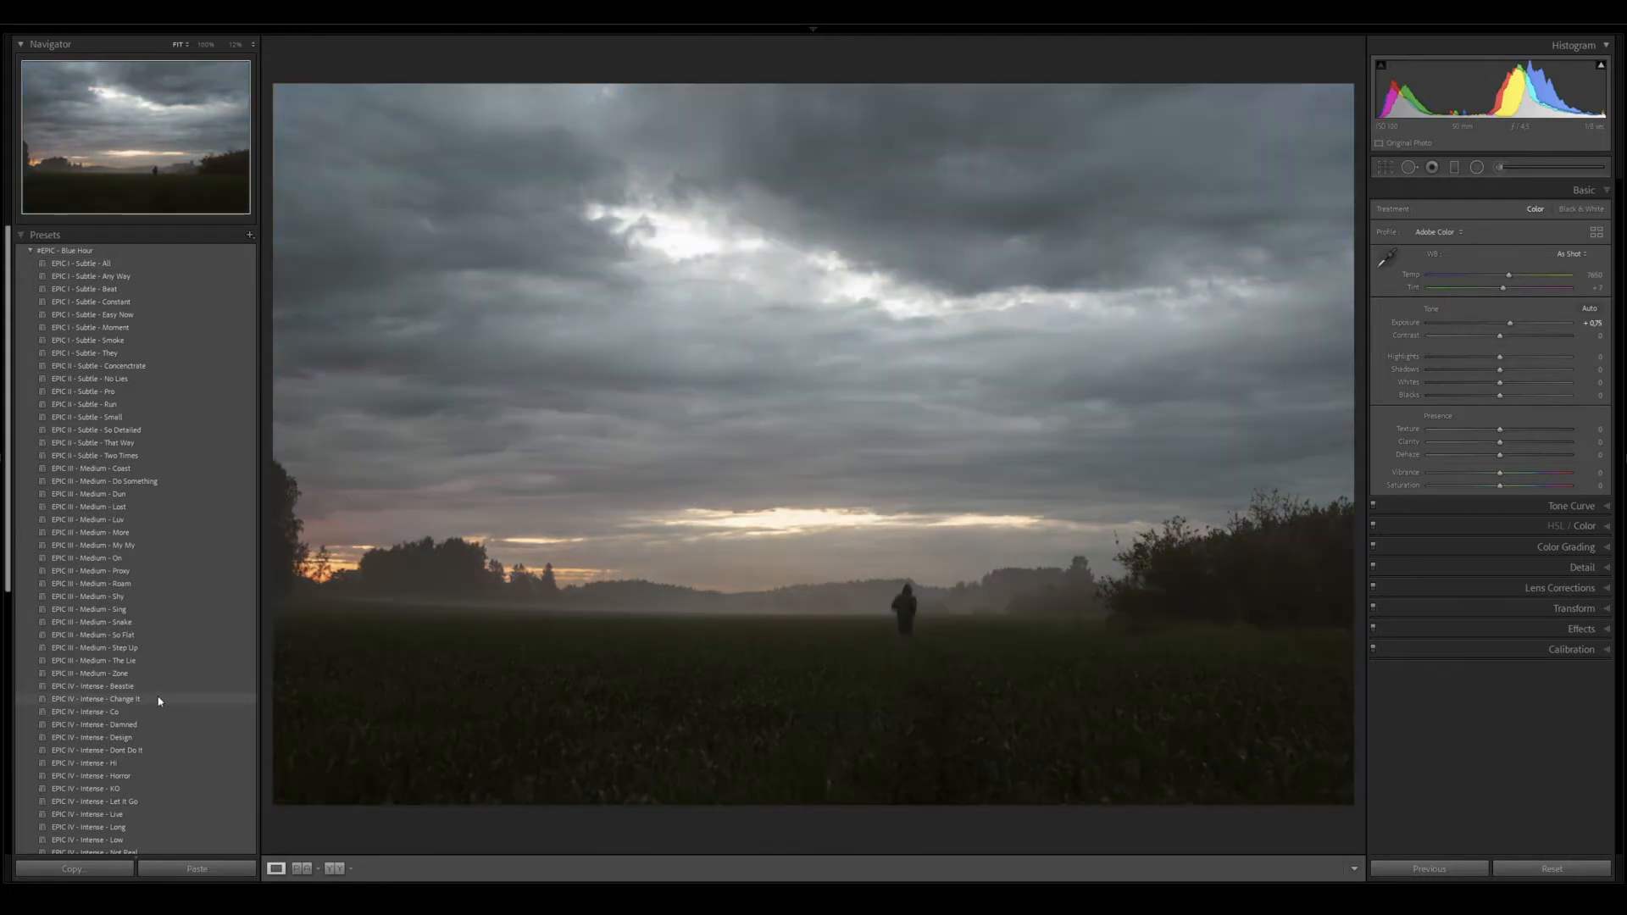
left_click(159, 700)
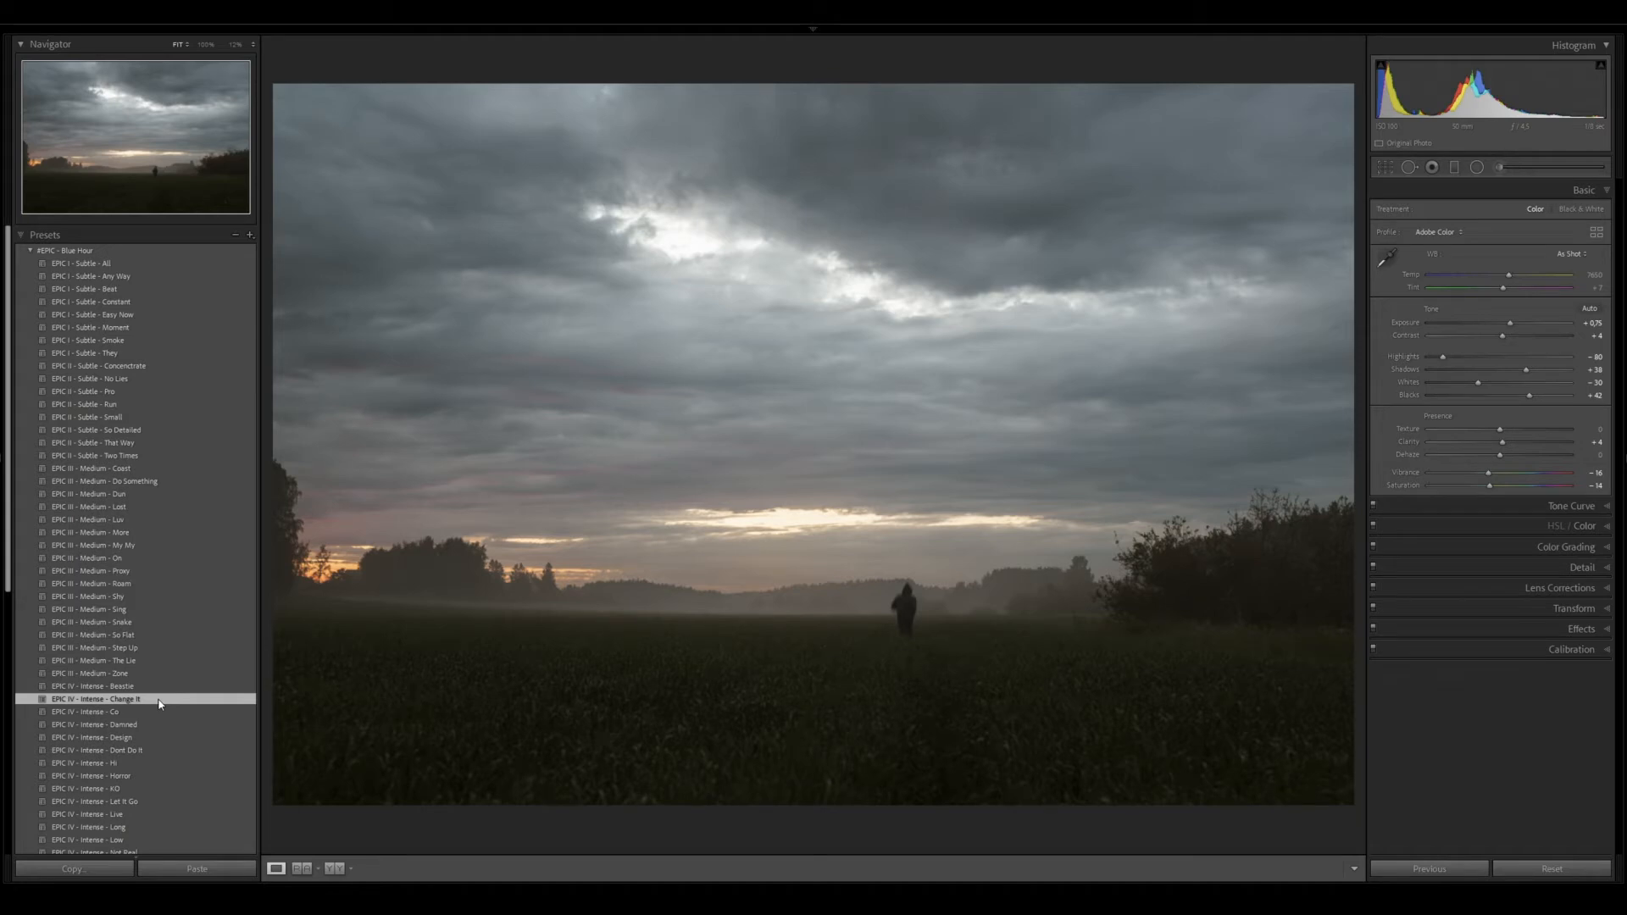
scroll(158, 703, "down", 3)
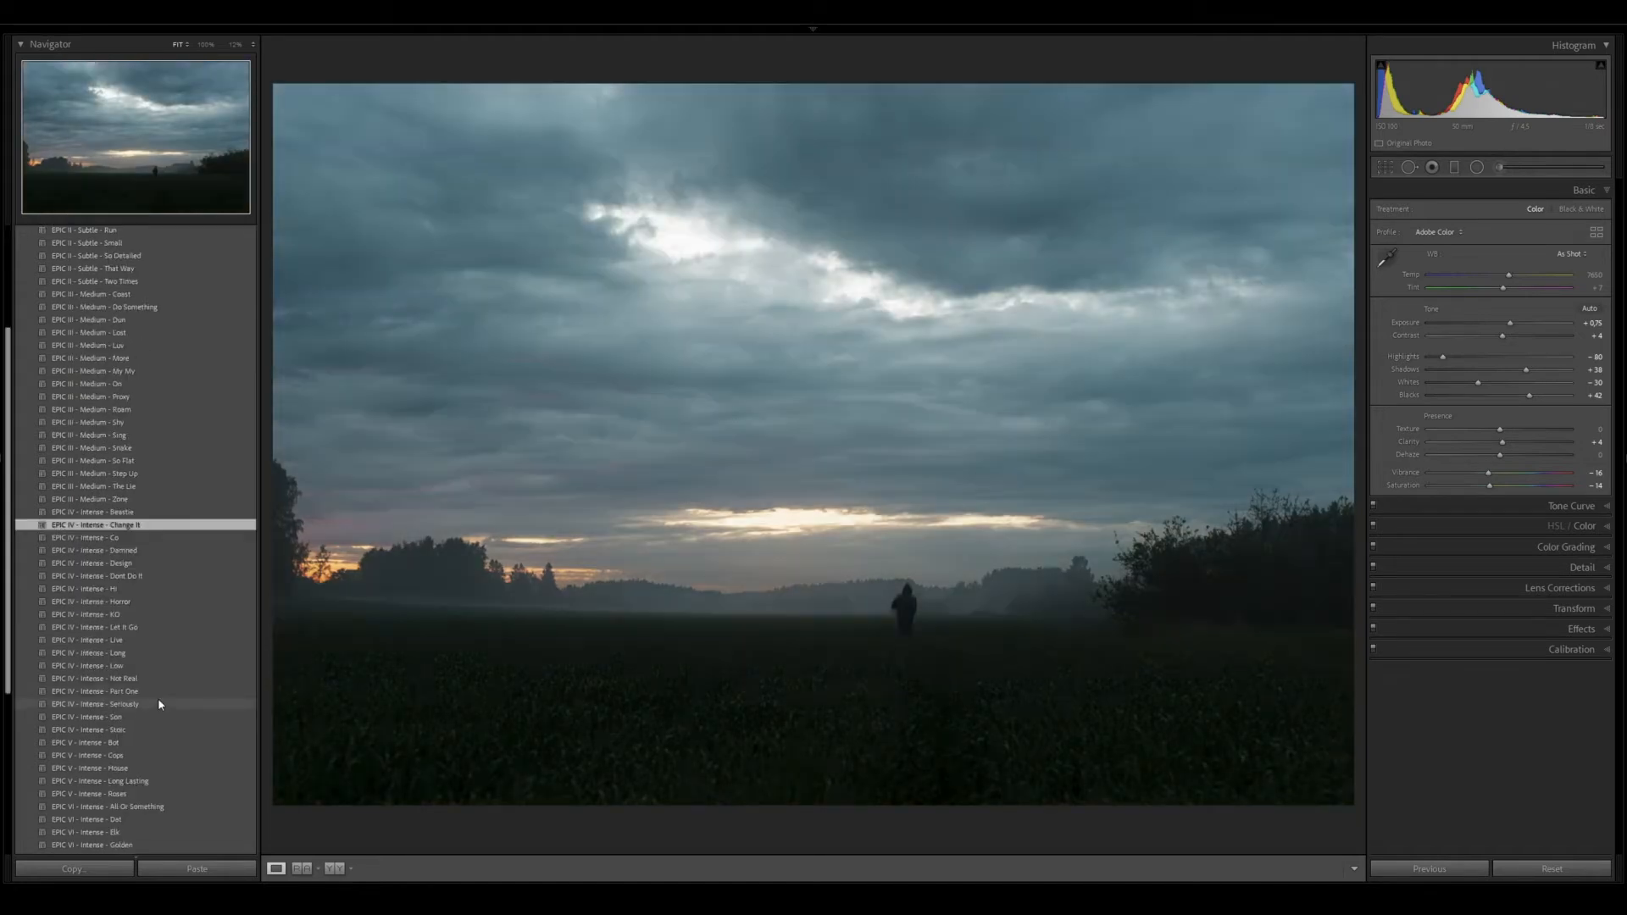
scroll(159, 703, "up", 3)
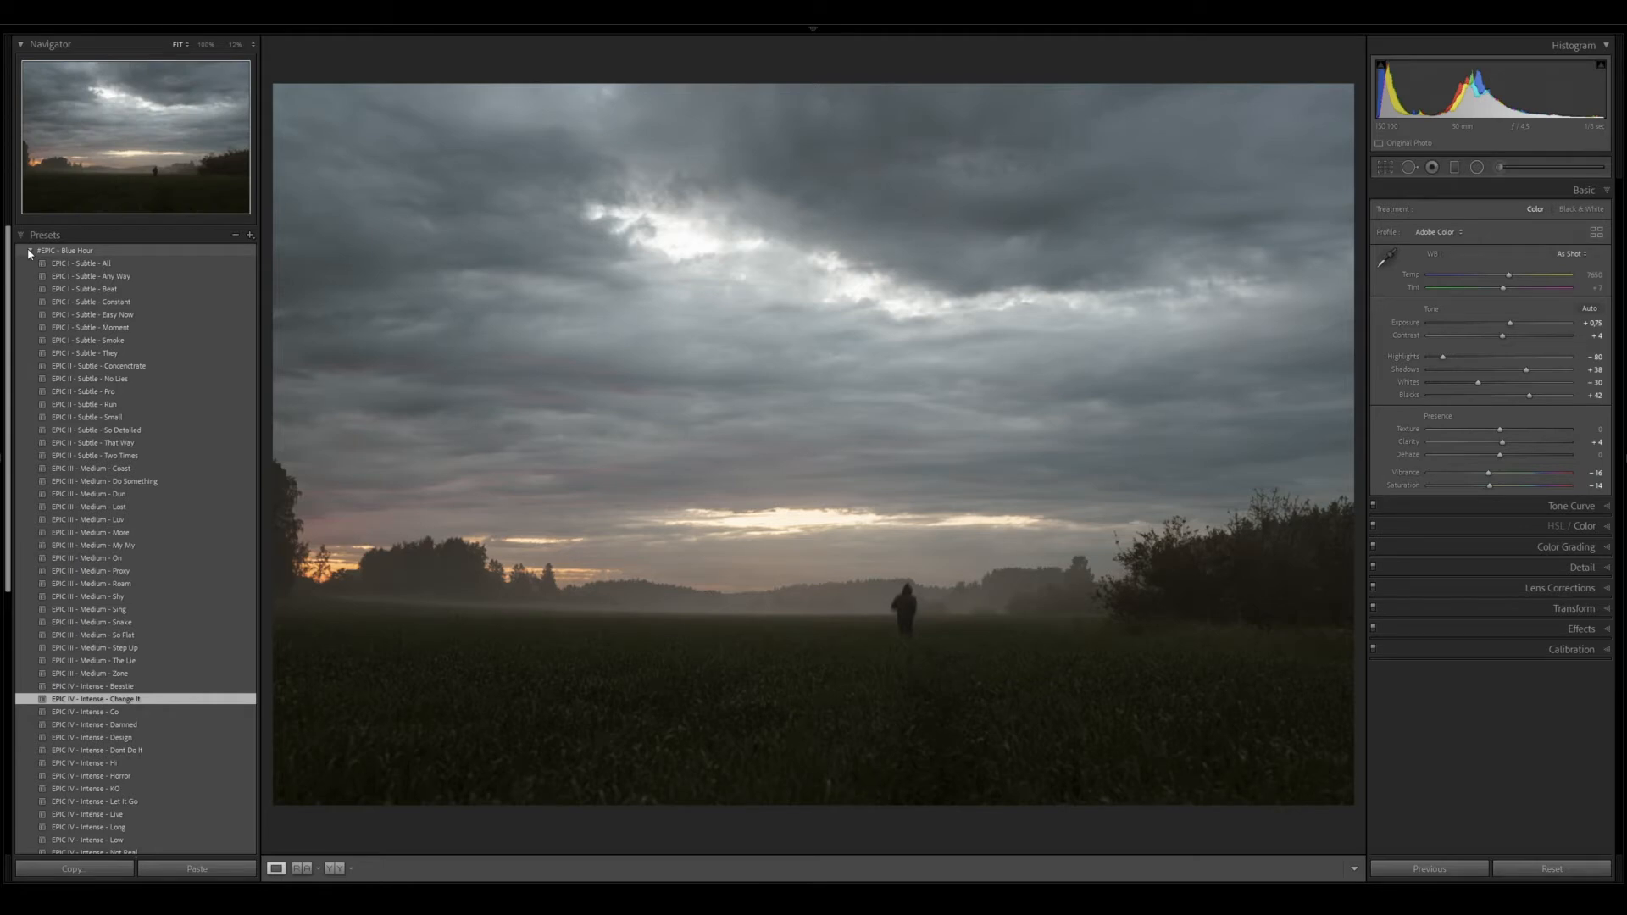
left_click(30, 252)
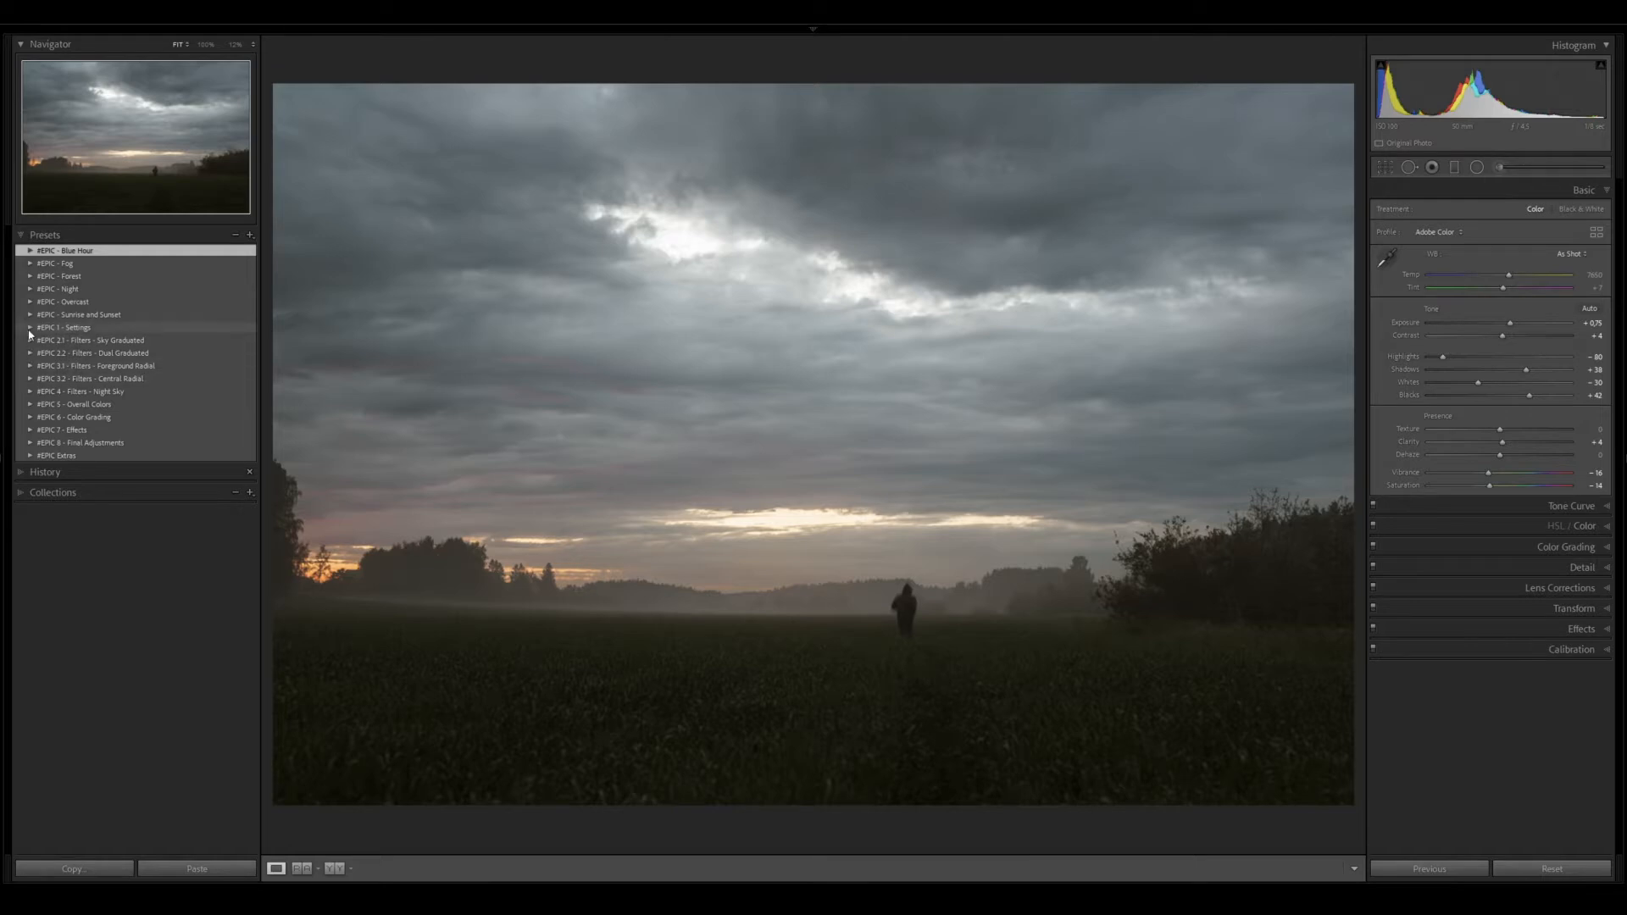
Apply the preset EPIC II - Subtle Darkness IV from the #EPIC 1 - Settings group
left_click(66, 331)
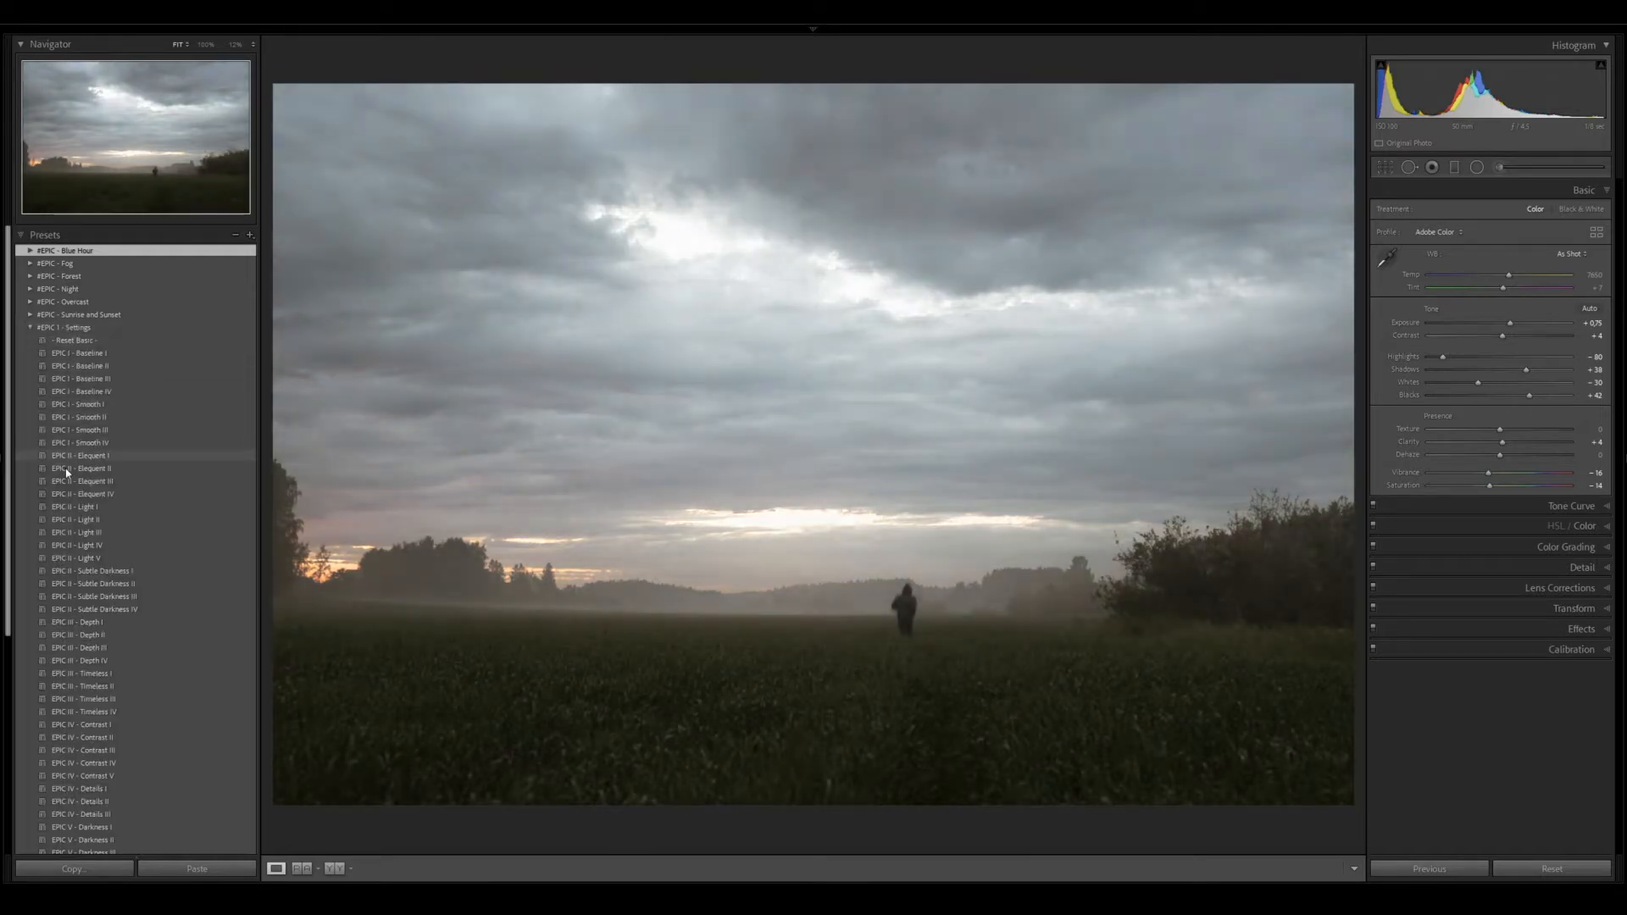
scroll(127, 737, "down", 2)
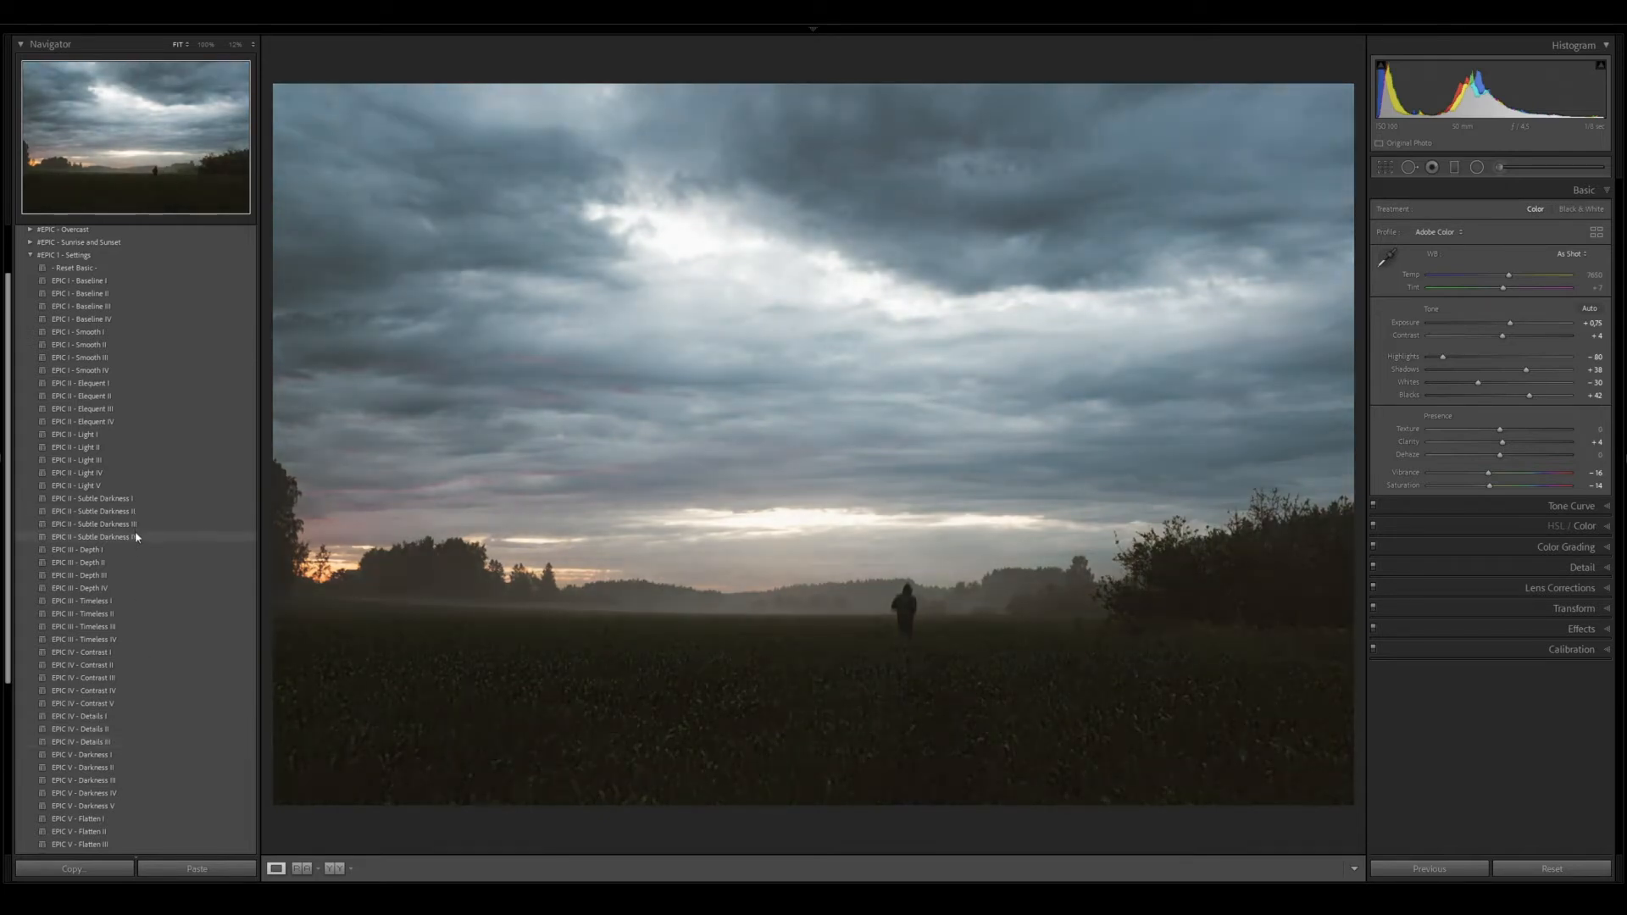
left_click(135, 537)
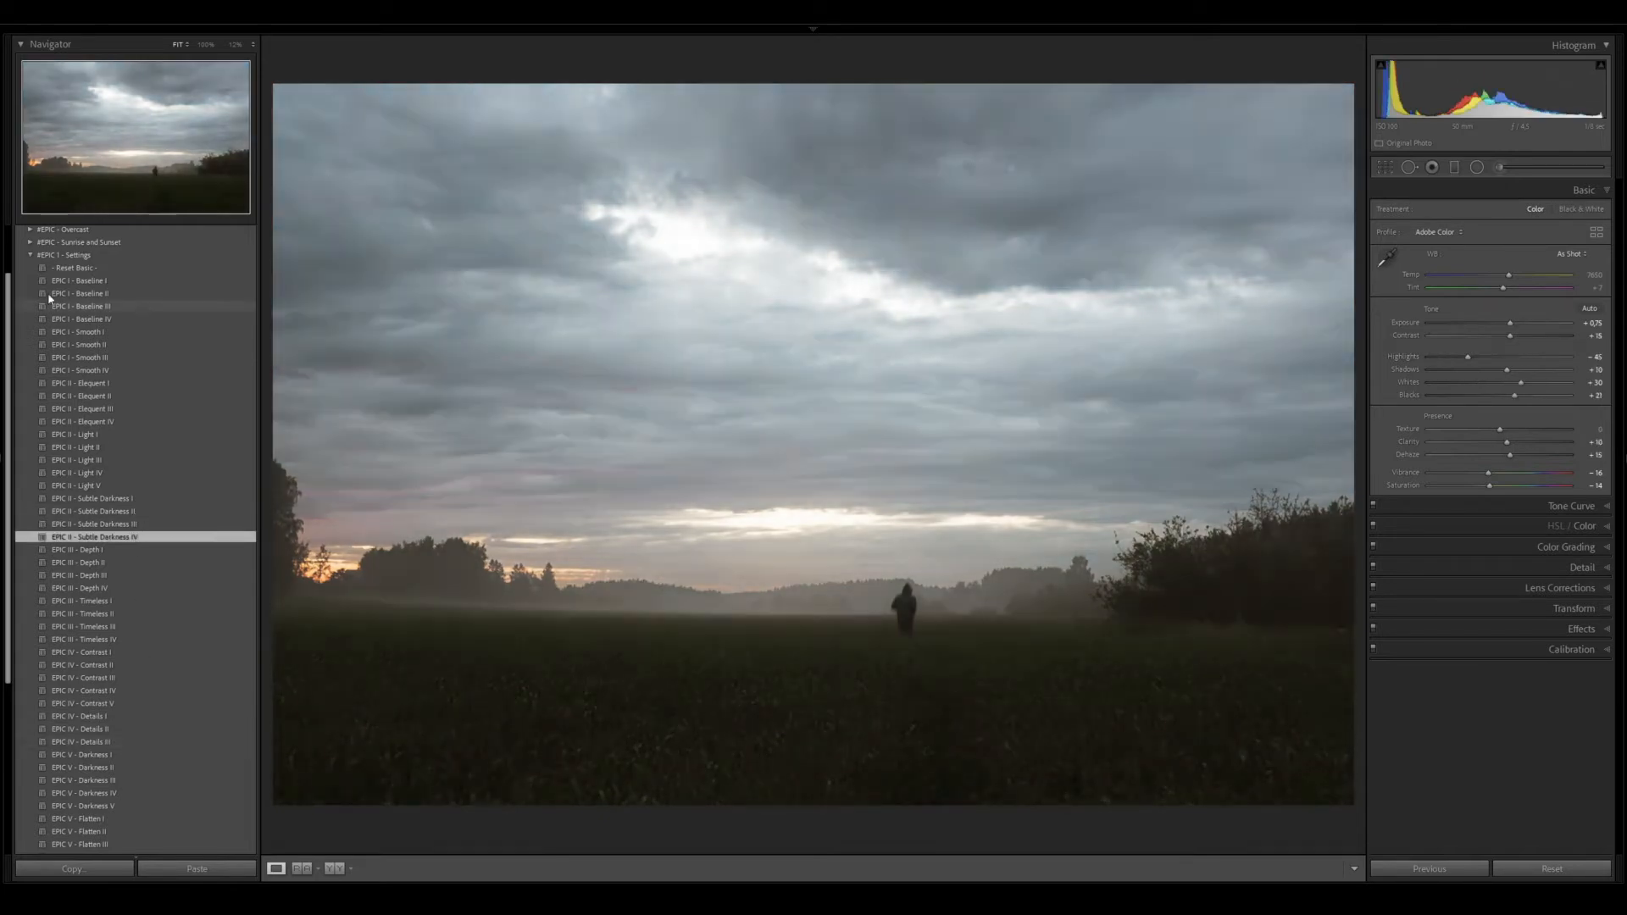
left_click(30, 255)
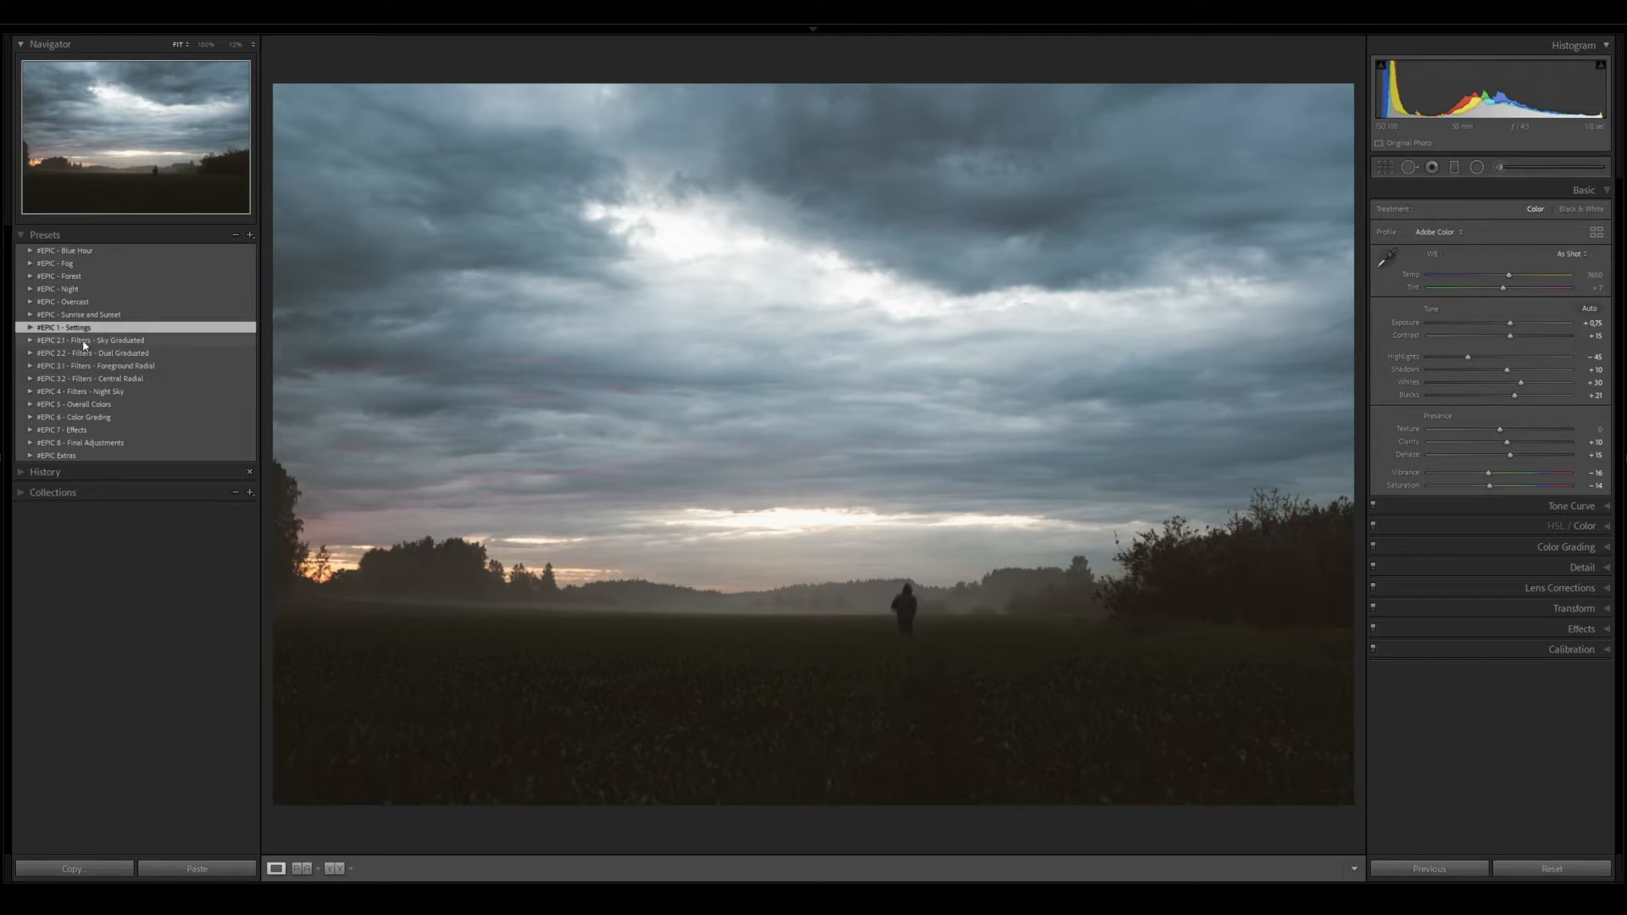
Apply the sky filter preset EPIC III - Graduated - Darken Sky 2/3 III
left_click(31, 340)
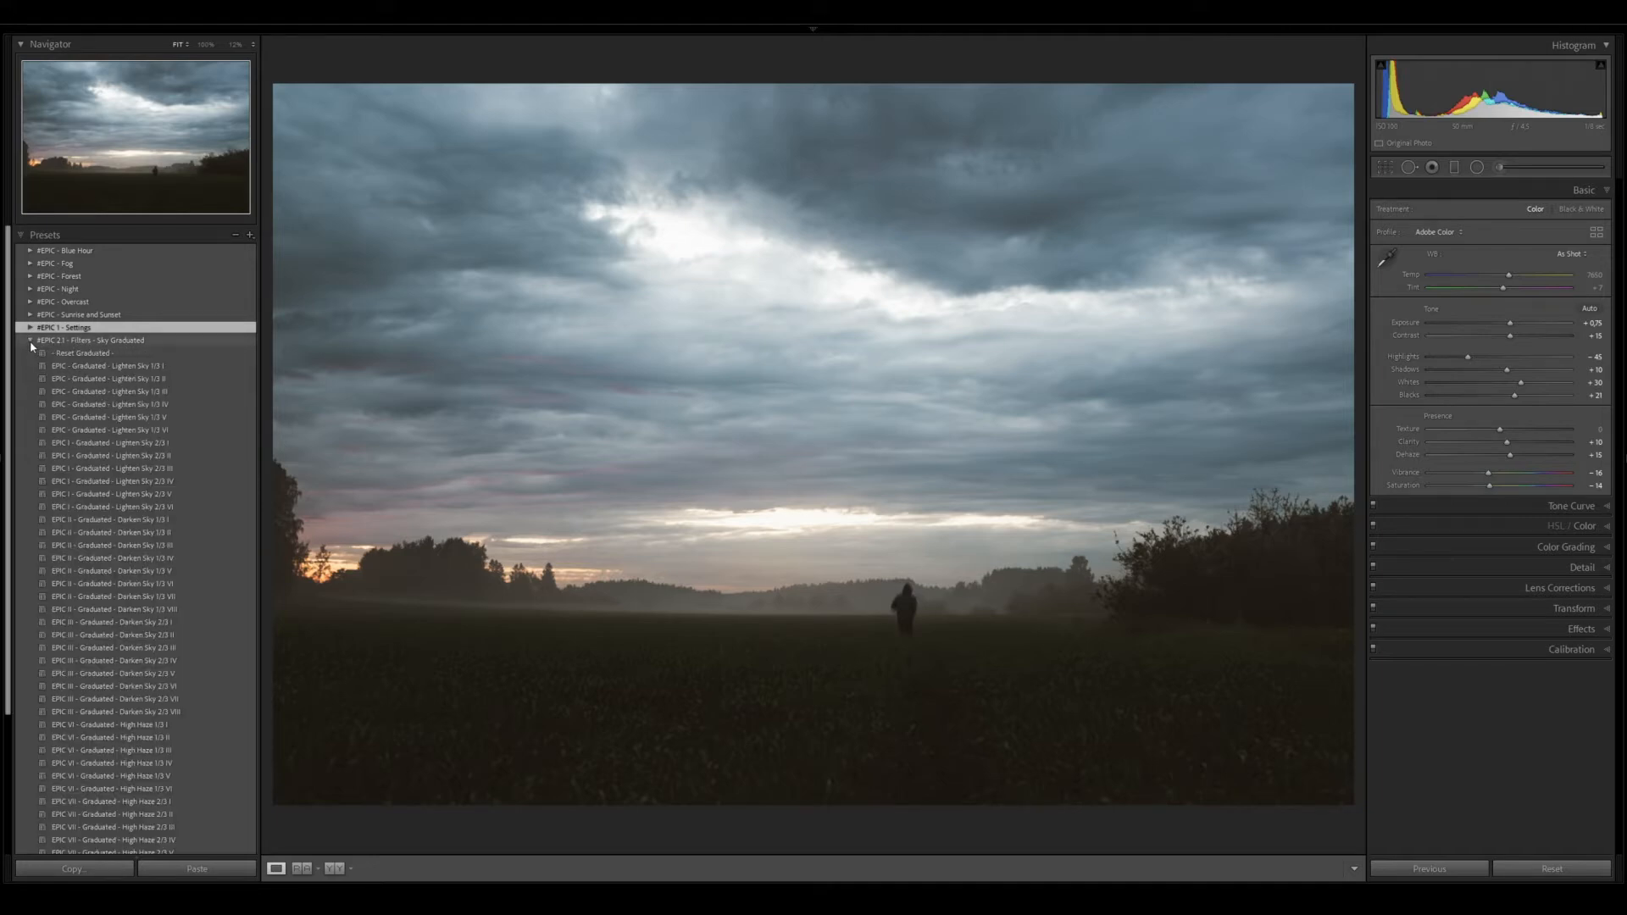
left_click(30, 341)
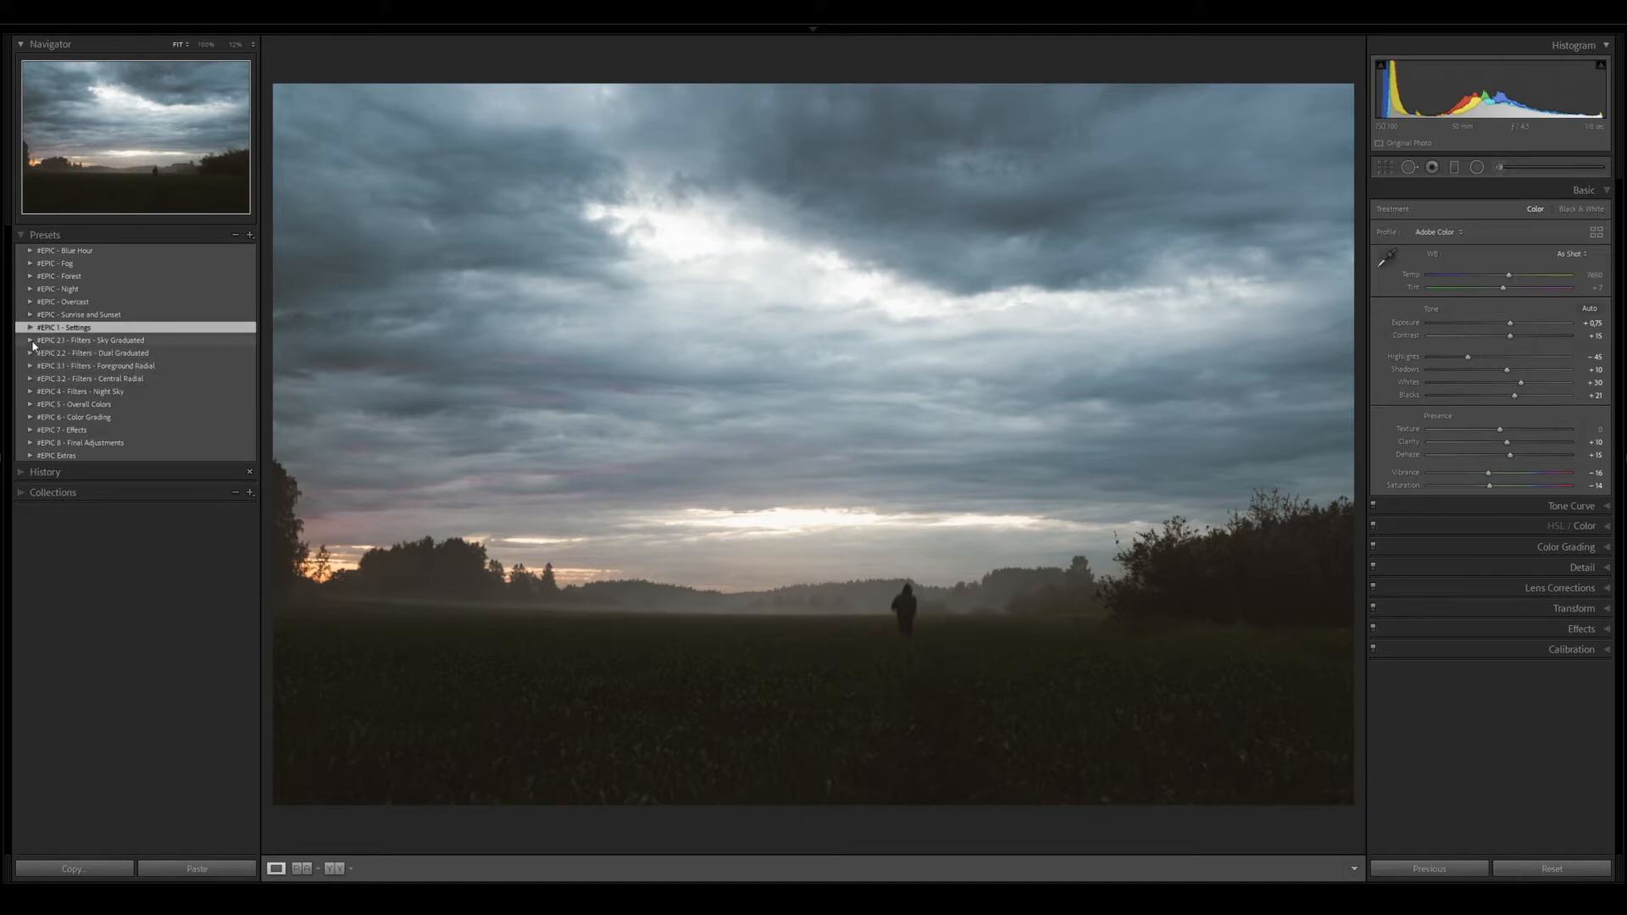
left_click(30, 341)
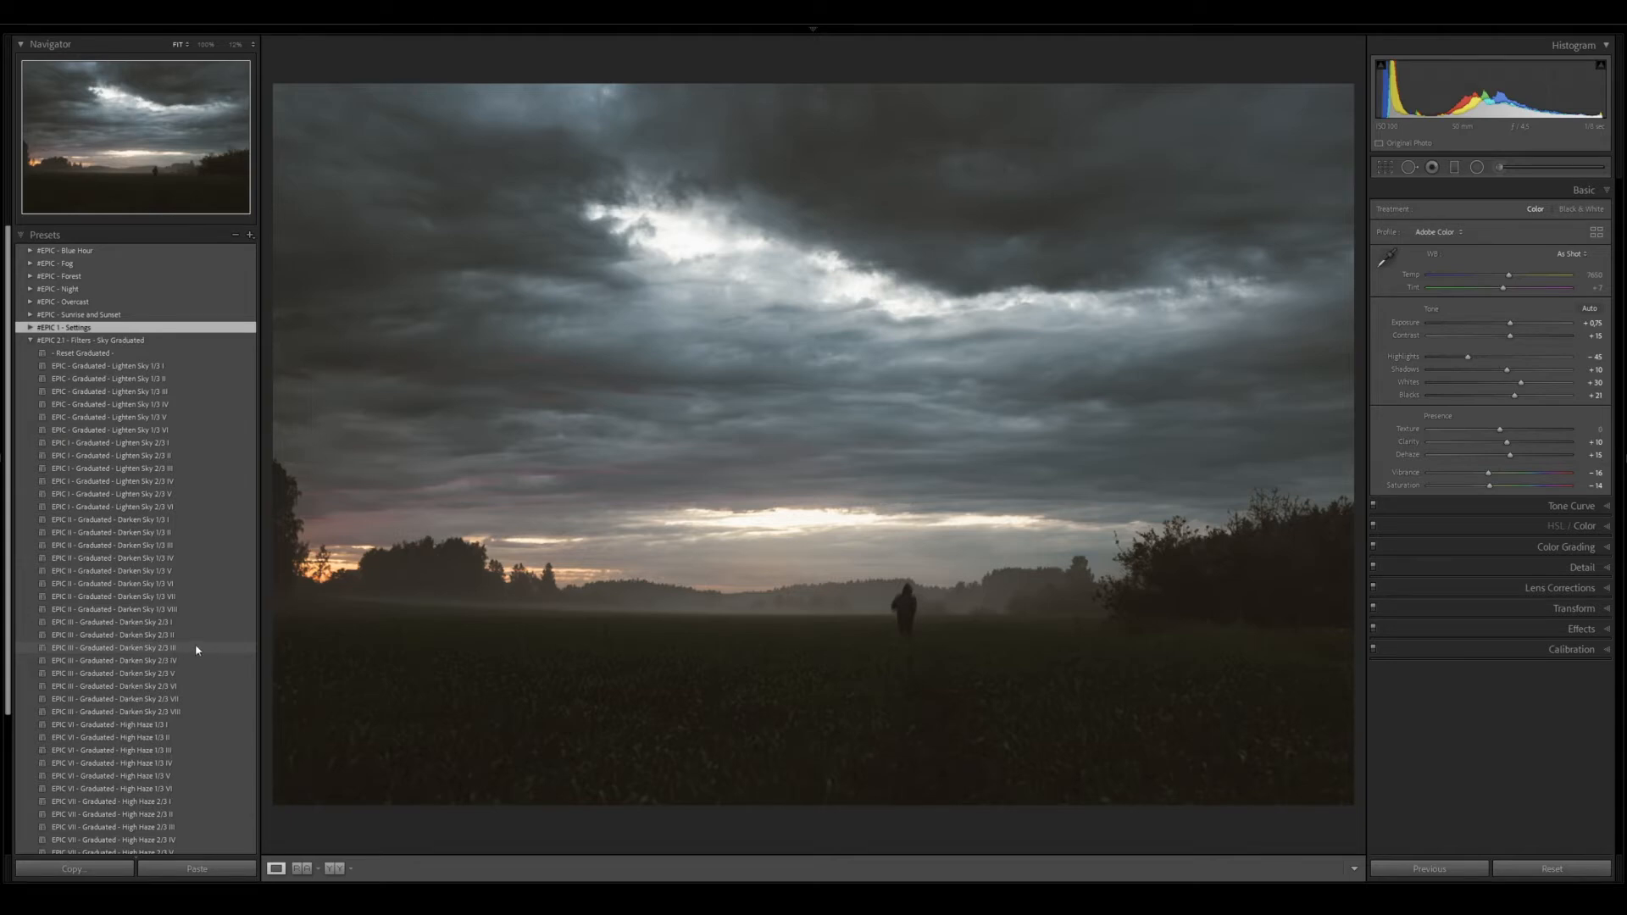
left_click(195, 648)
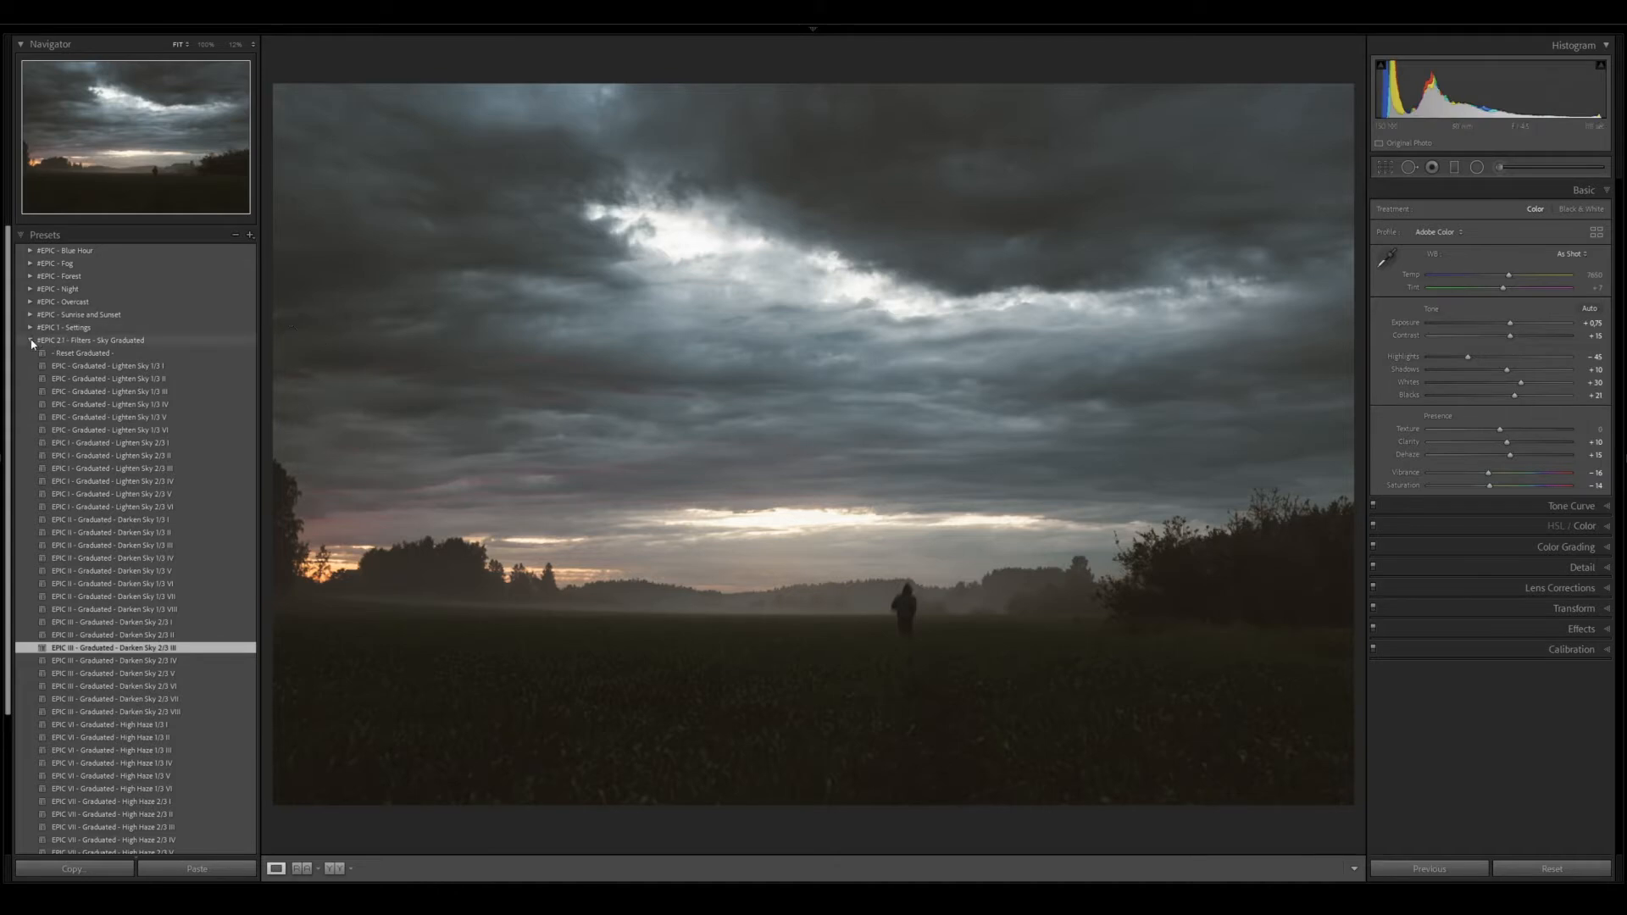
Move the sky's graduated filter slightly down so its centre sits on the bright band above the horizon
key("m")
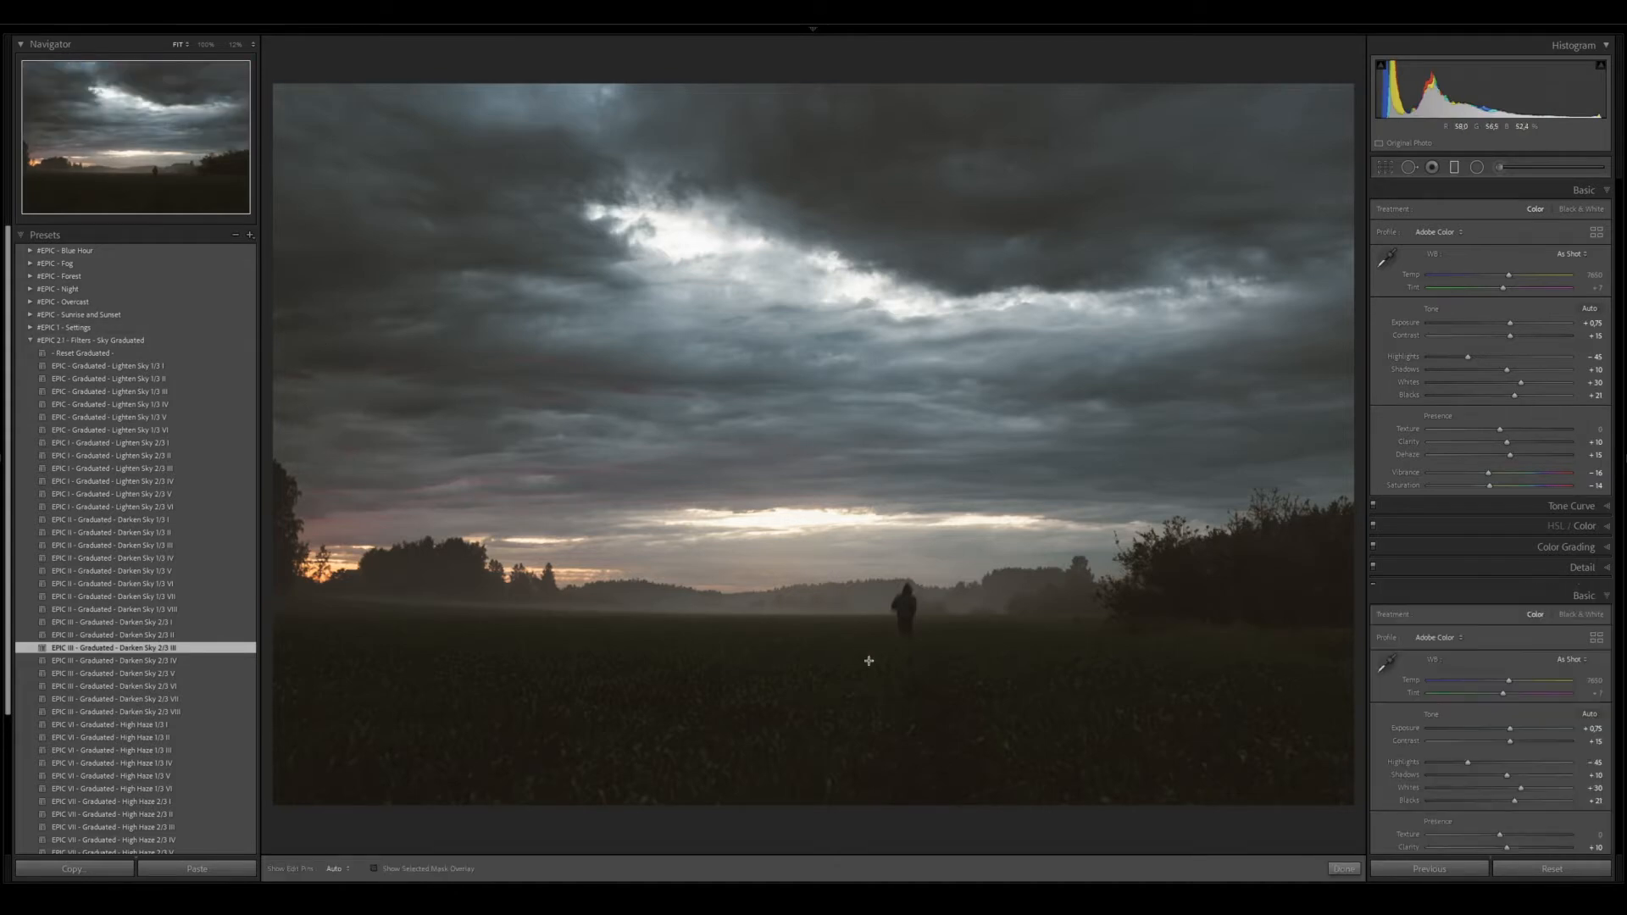
left_click_drag(815, 511, 815, 532)
key("m")
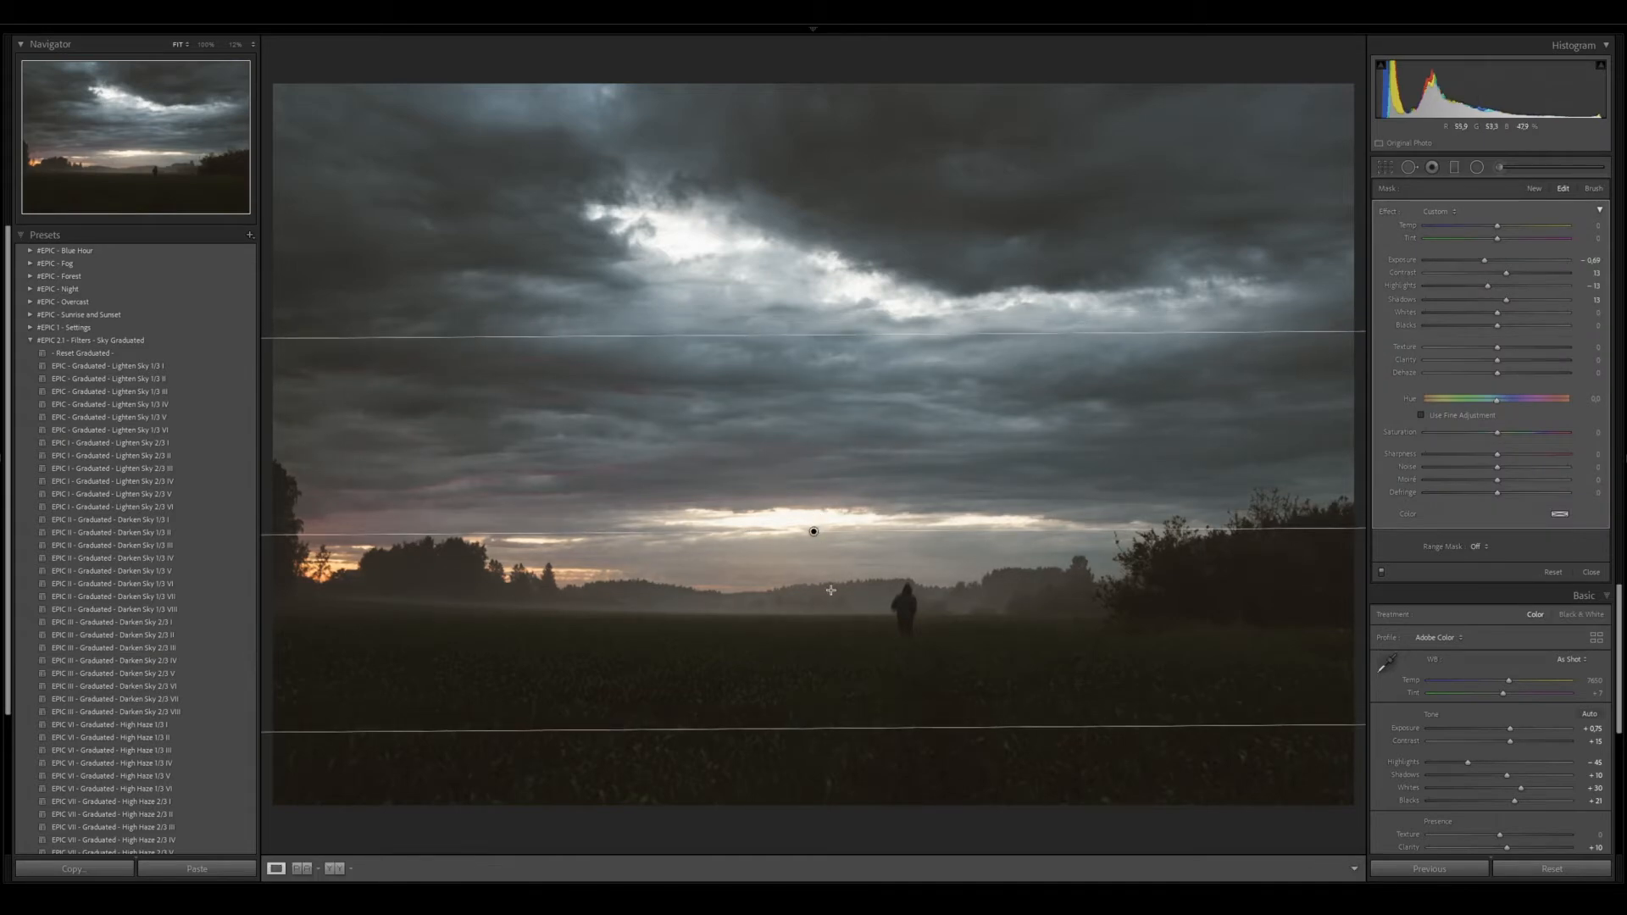
left_click(30, 339)
Apply the preset EPIC I - Radial - Brighten Middle III from the #EPIC 3.2 - Filters - Central Radial group
left_click(30, 354)
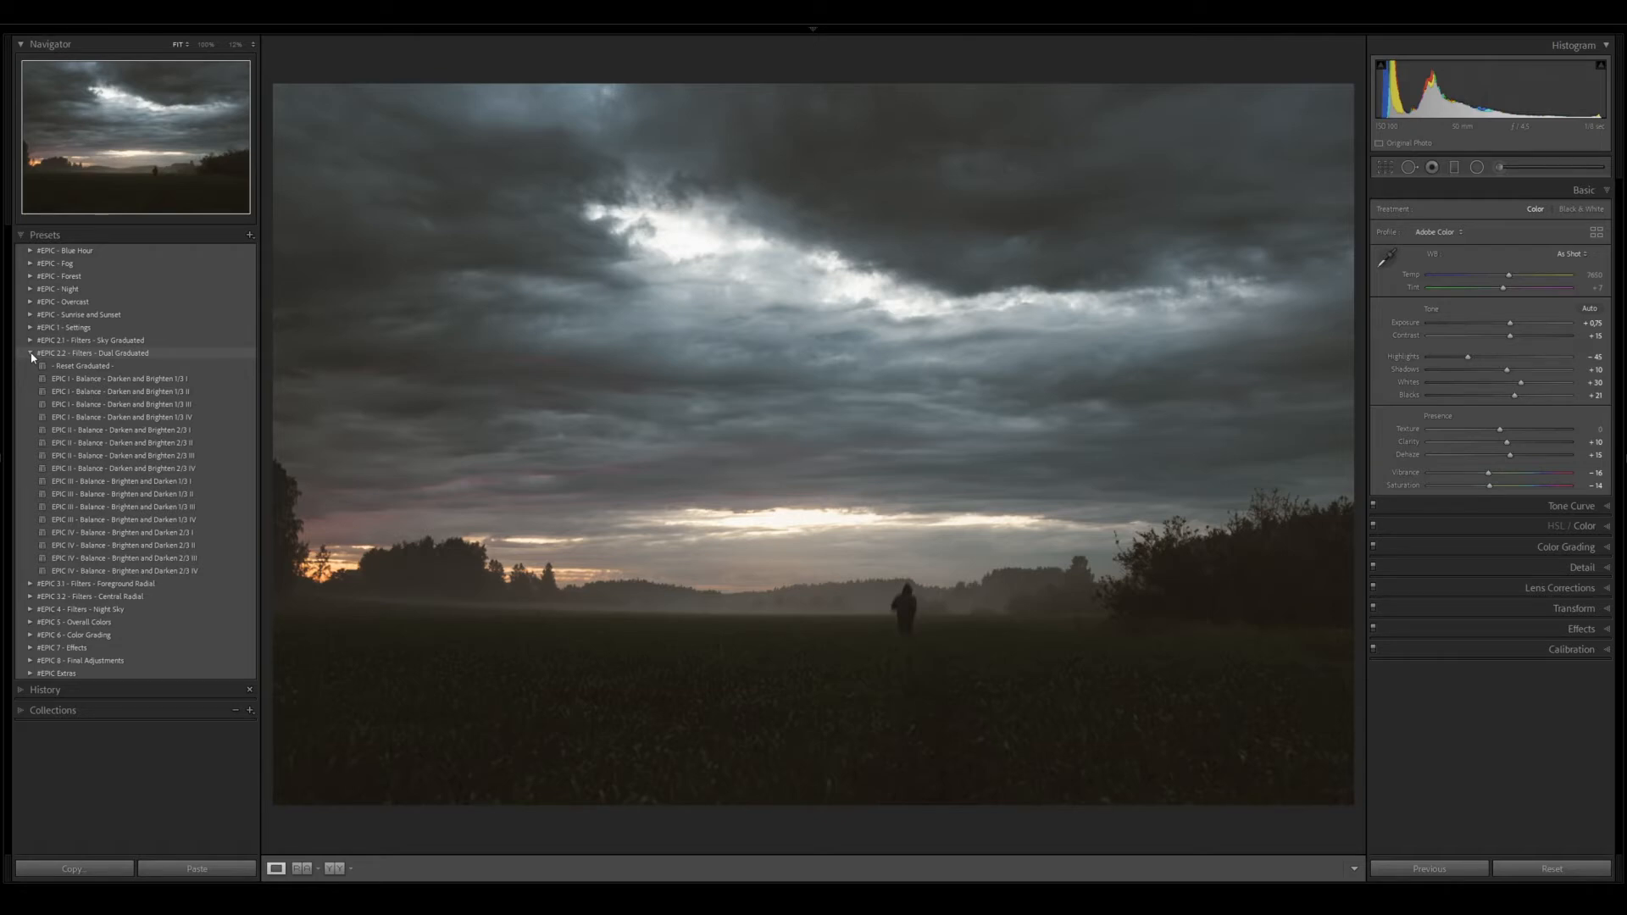
left_click(30, 354)
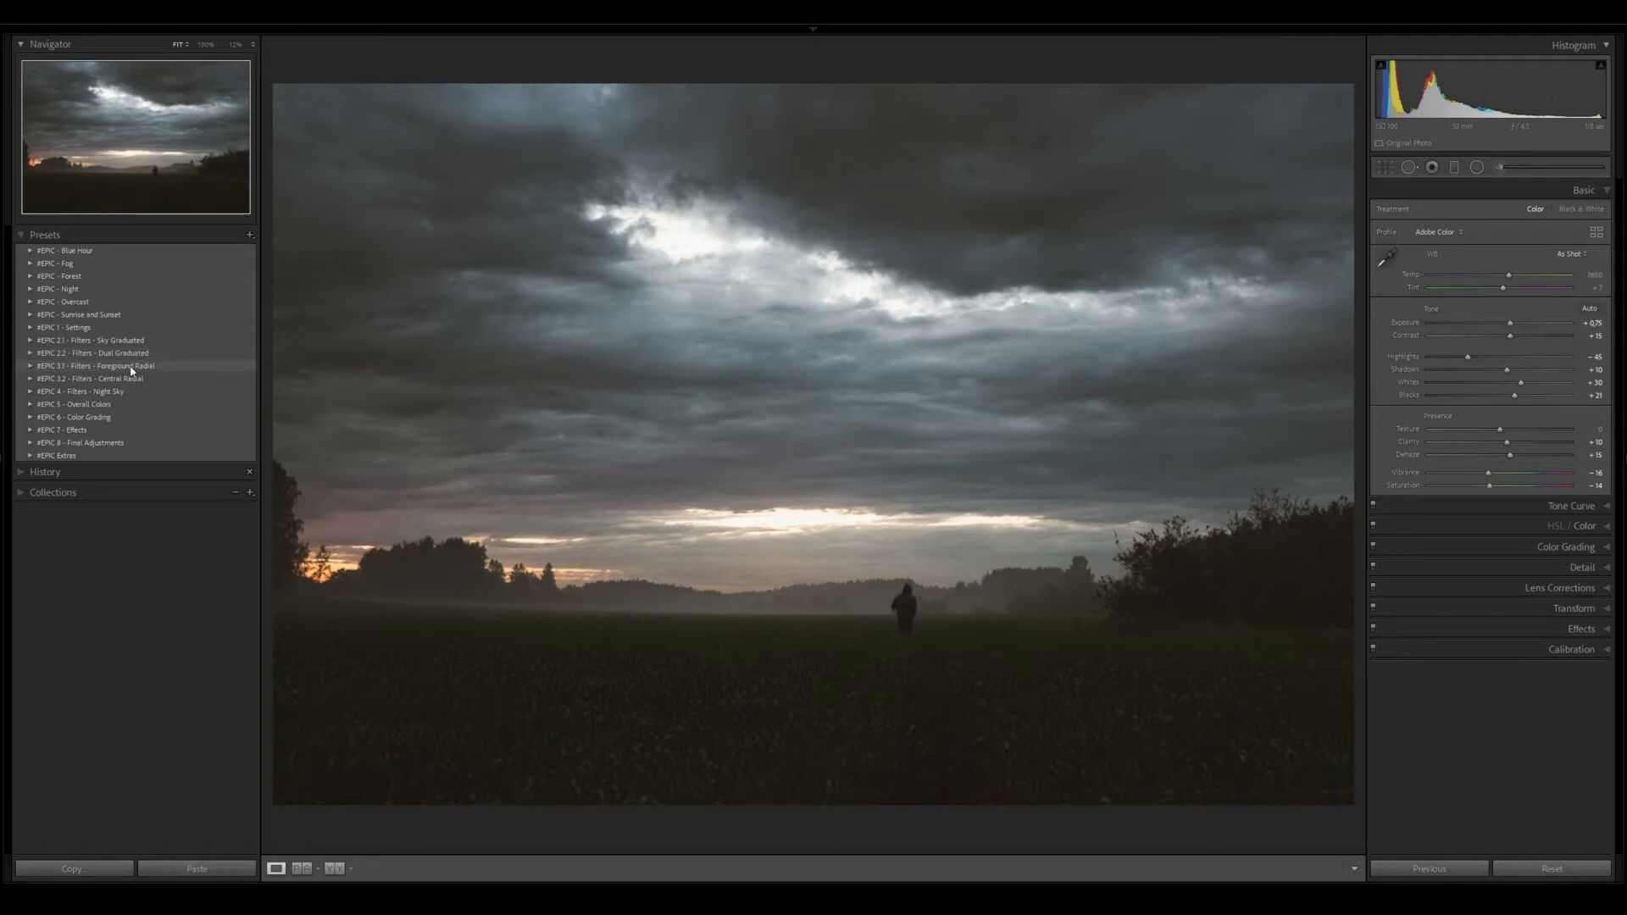
left_click(29, 378)
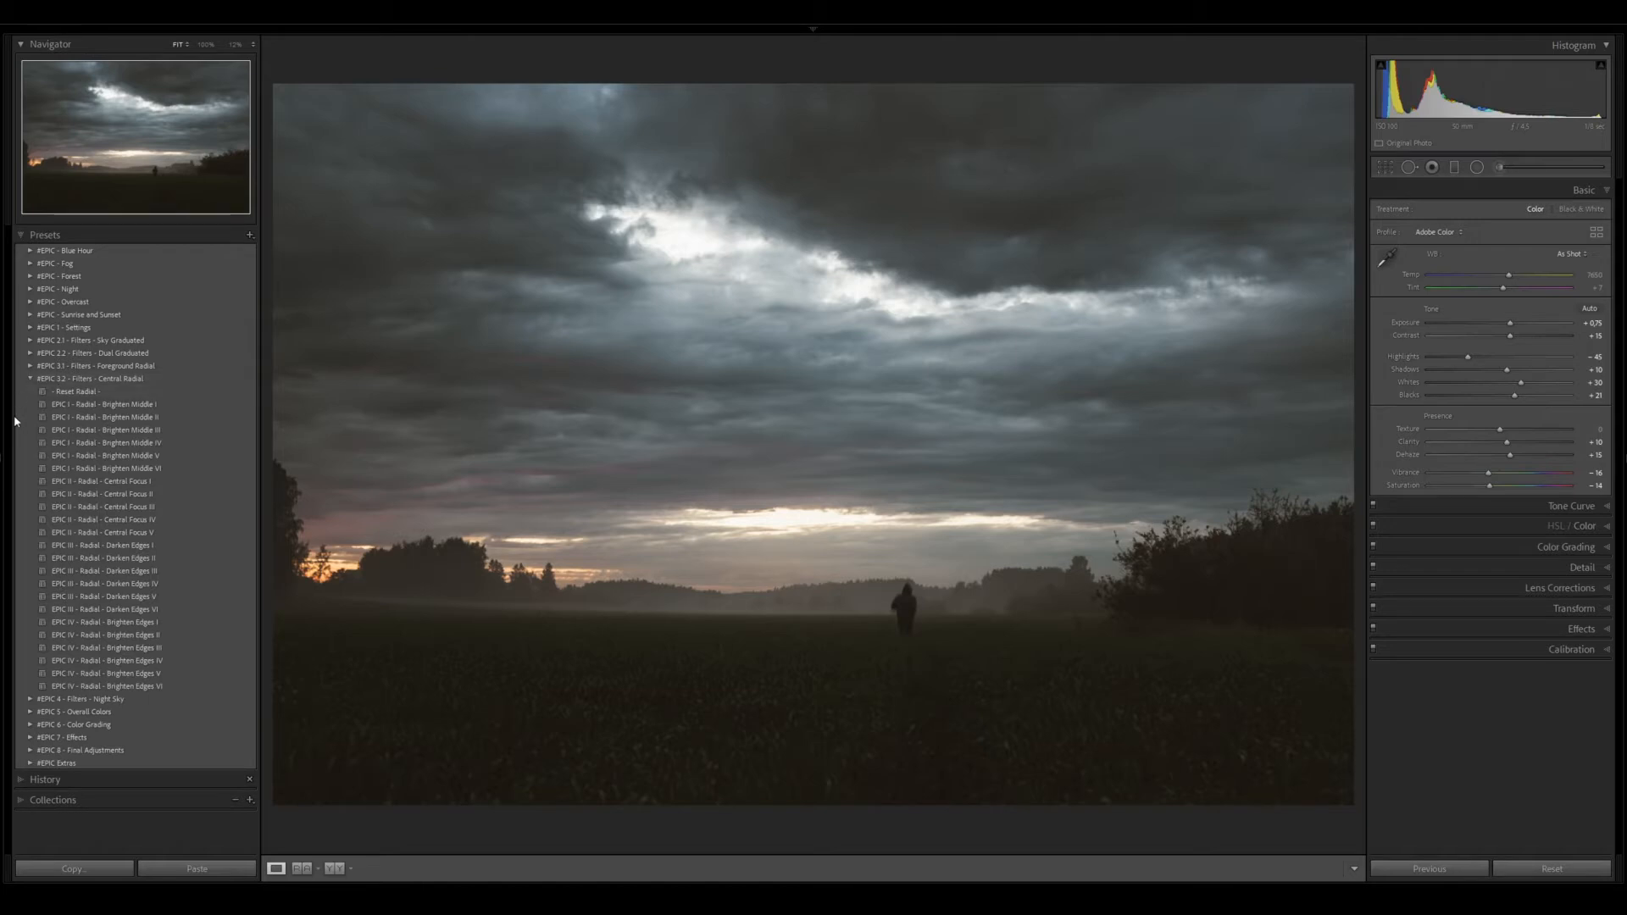
left_click(27, 419)
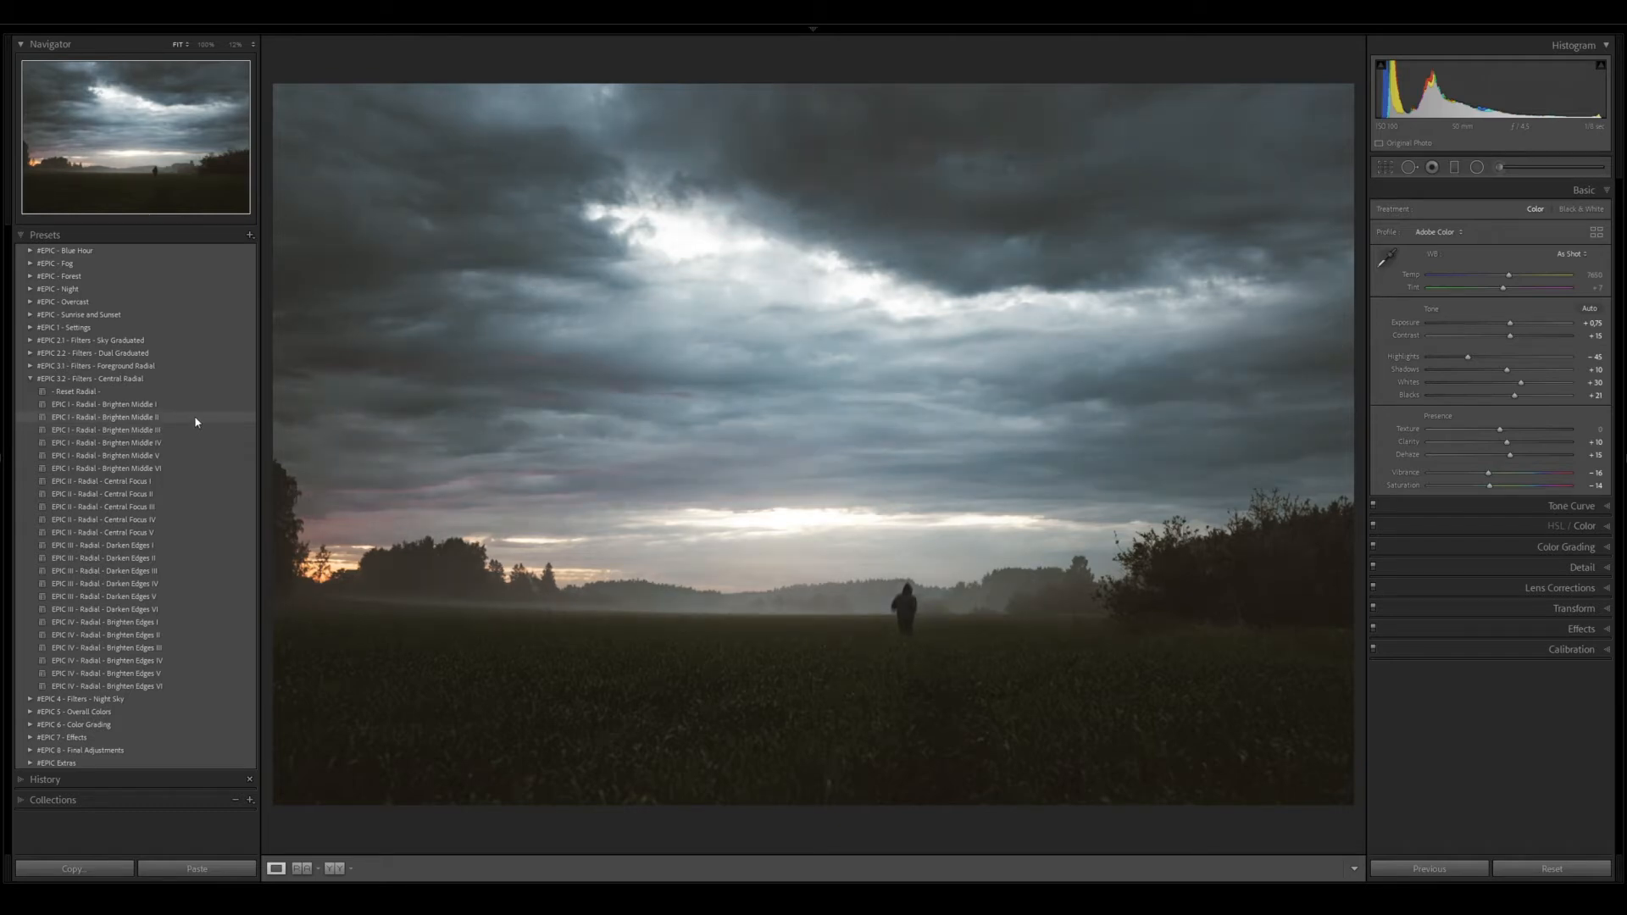
left_click(31, 379)
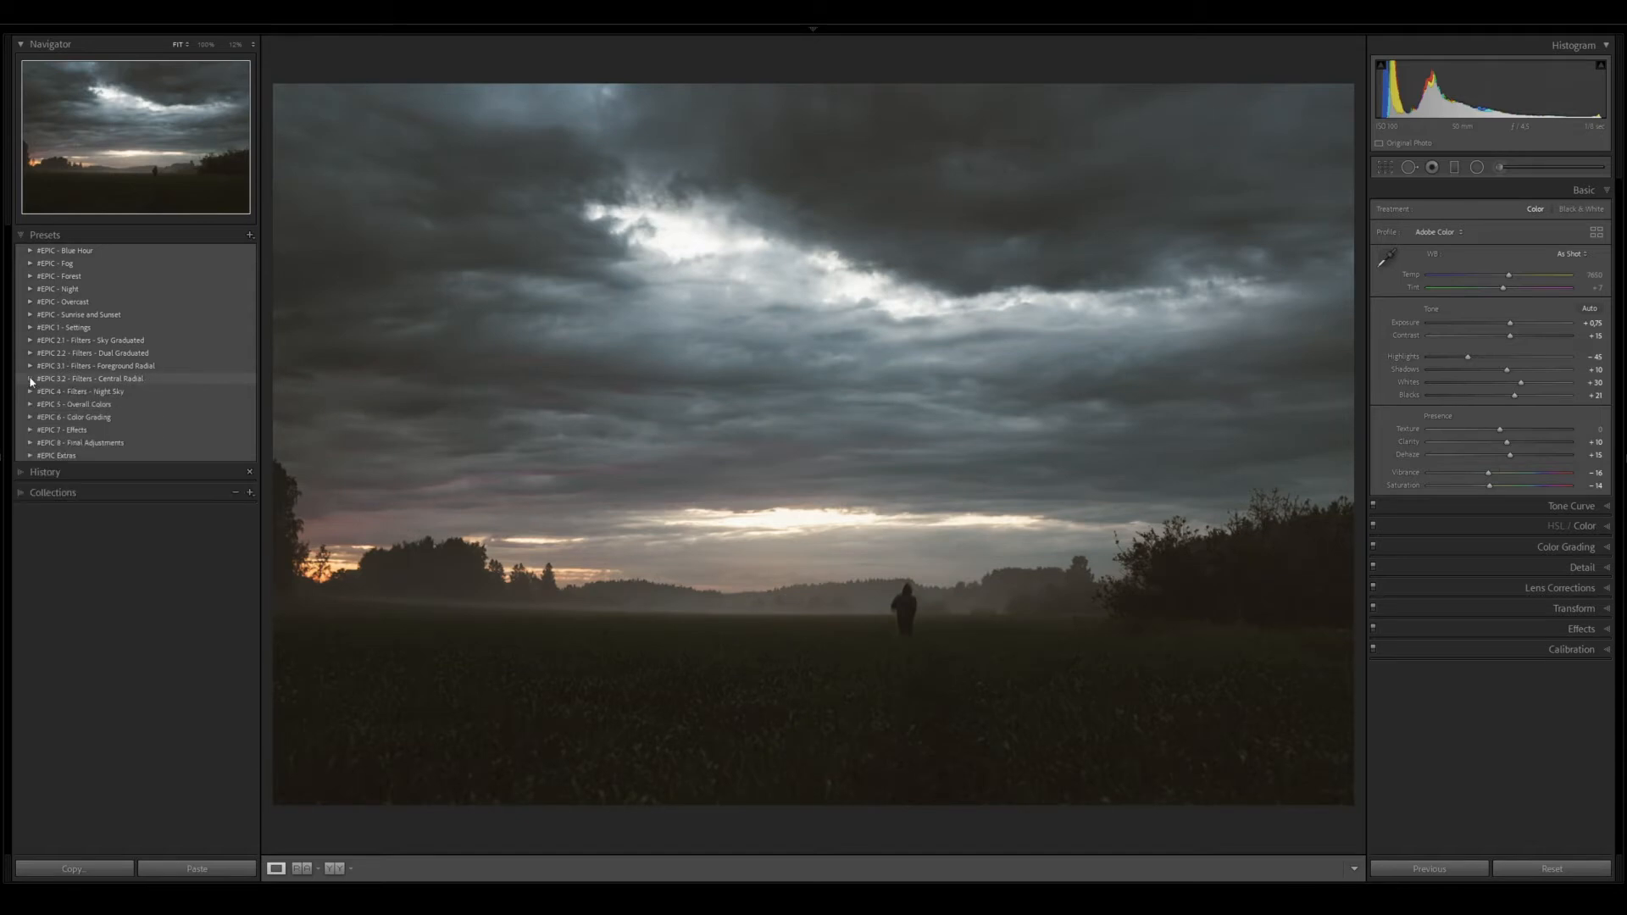
left_click(30, 380)
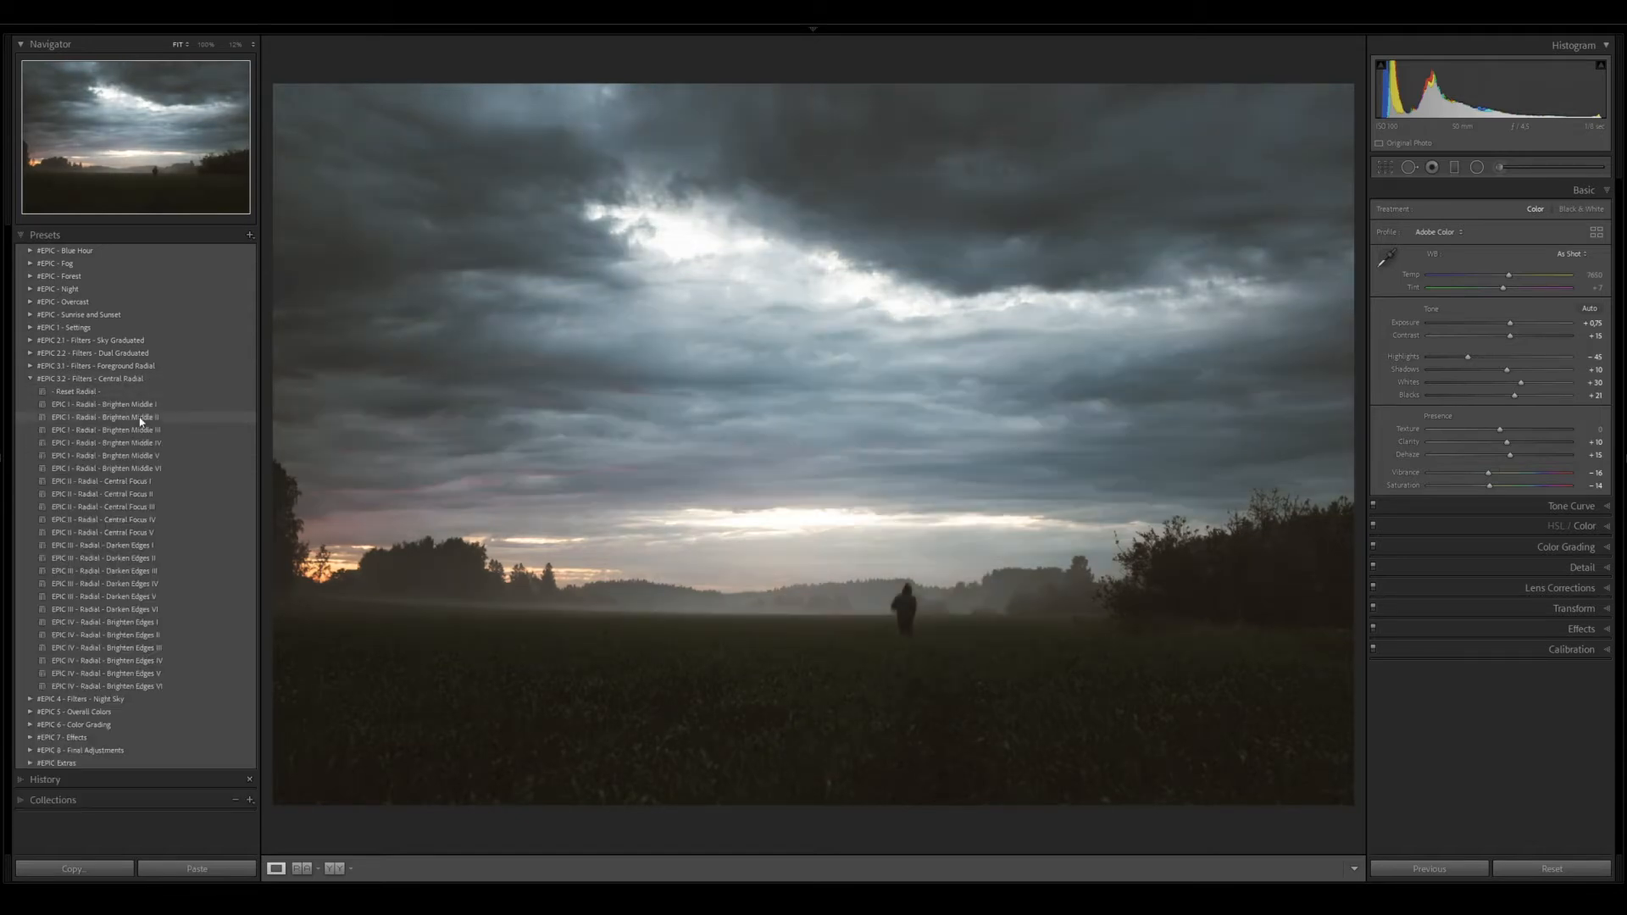
left_click(141, 429)
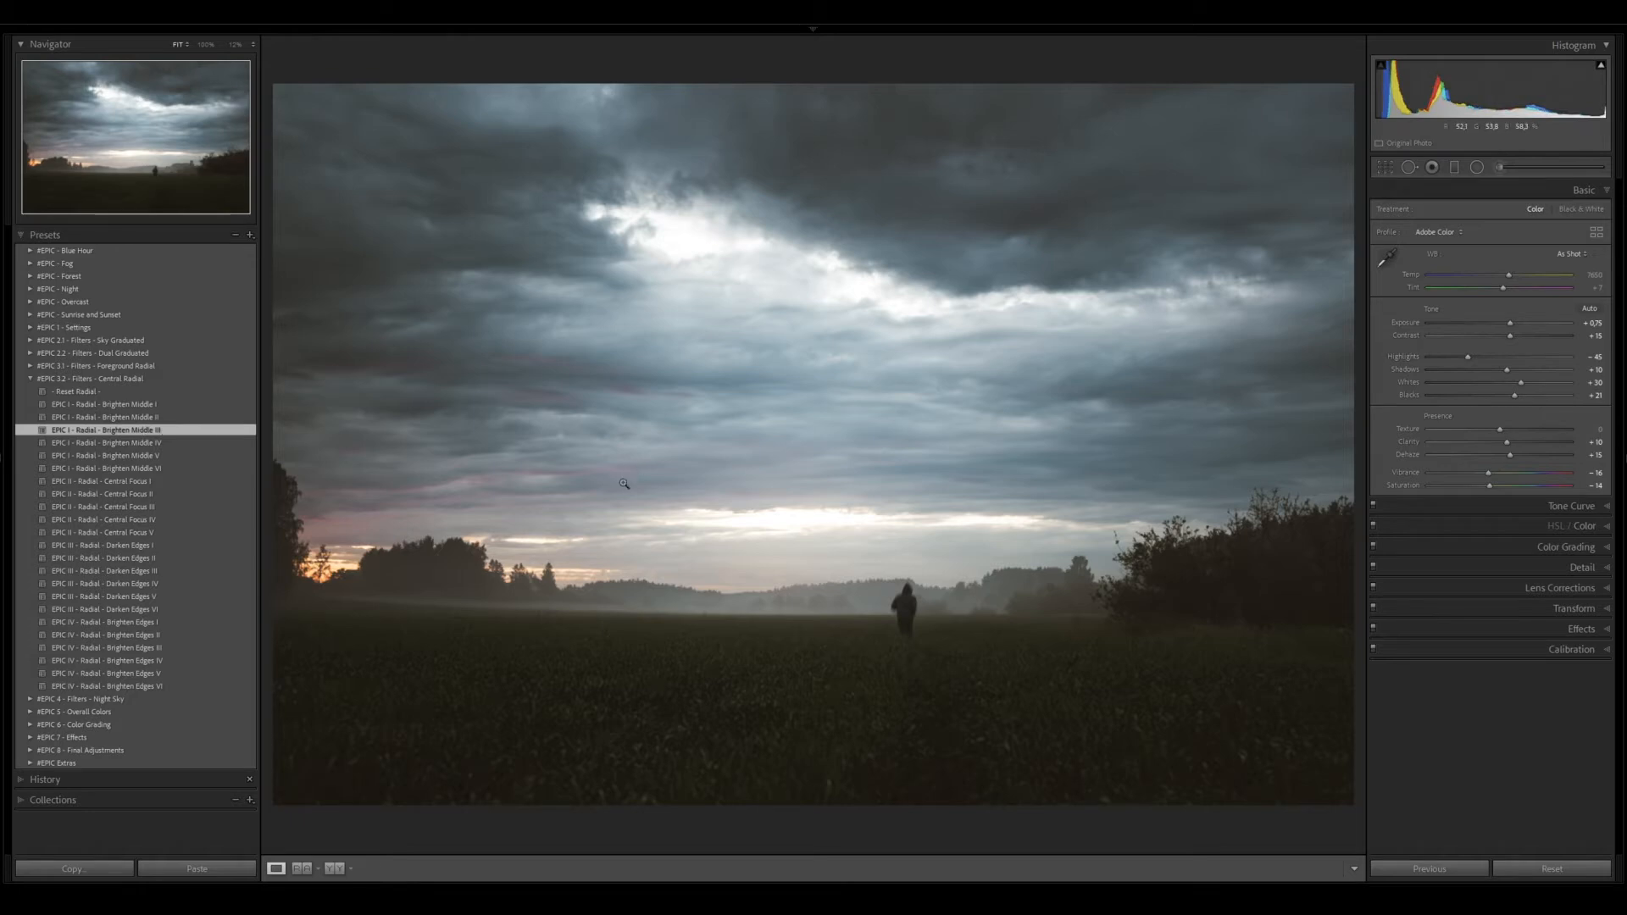
Move the brightening radial filter down to the horizon and flatten it into a wide ellipse extending past both photo edges
key("shift+m")
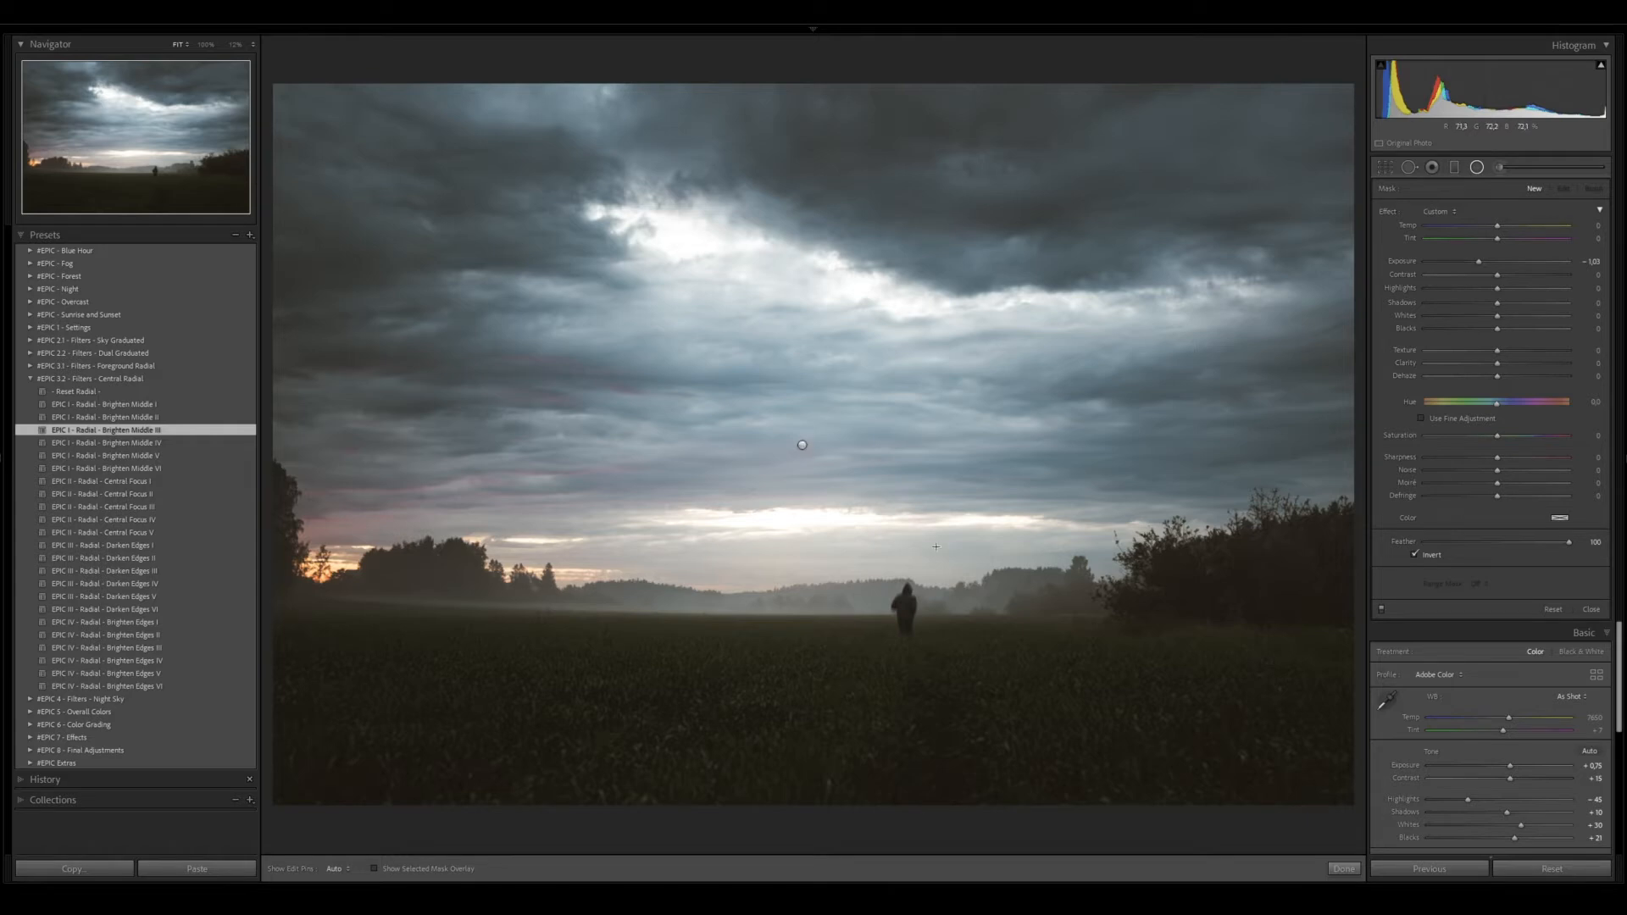
key("ctrl+alt+minus")
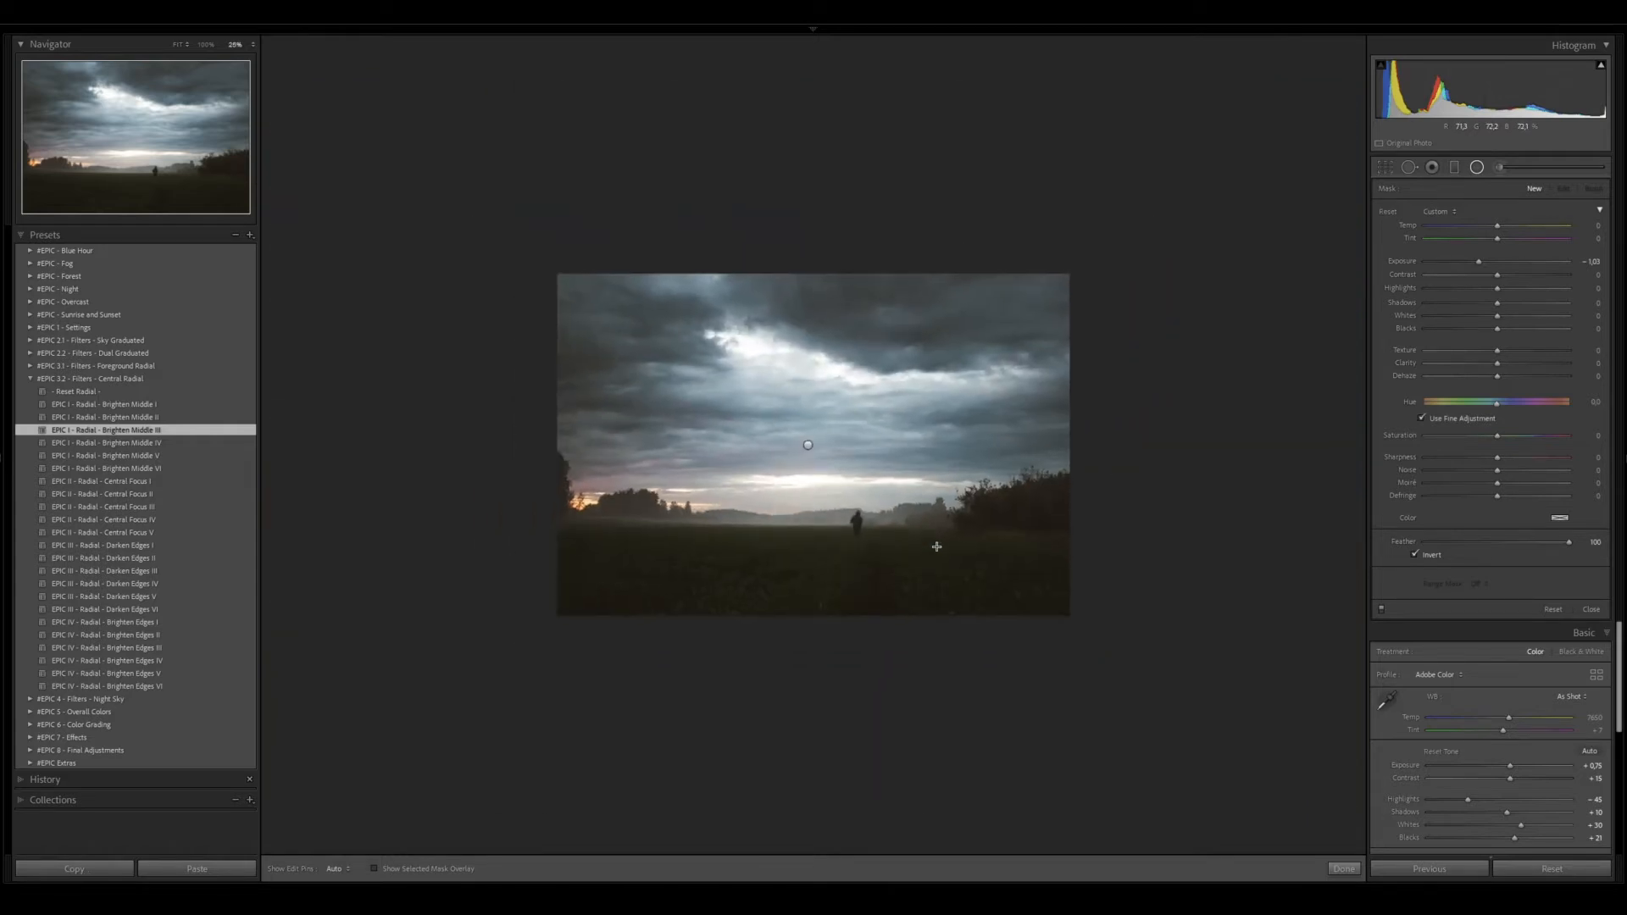
left_click(808, 445)
left_click_drag(808, 442, 807, 480)
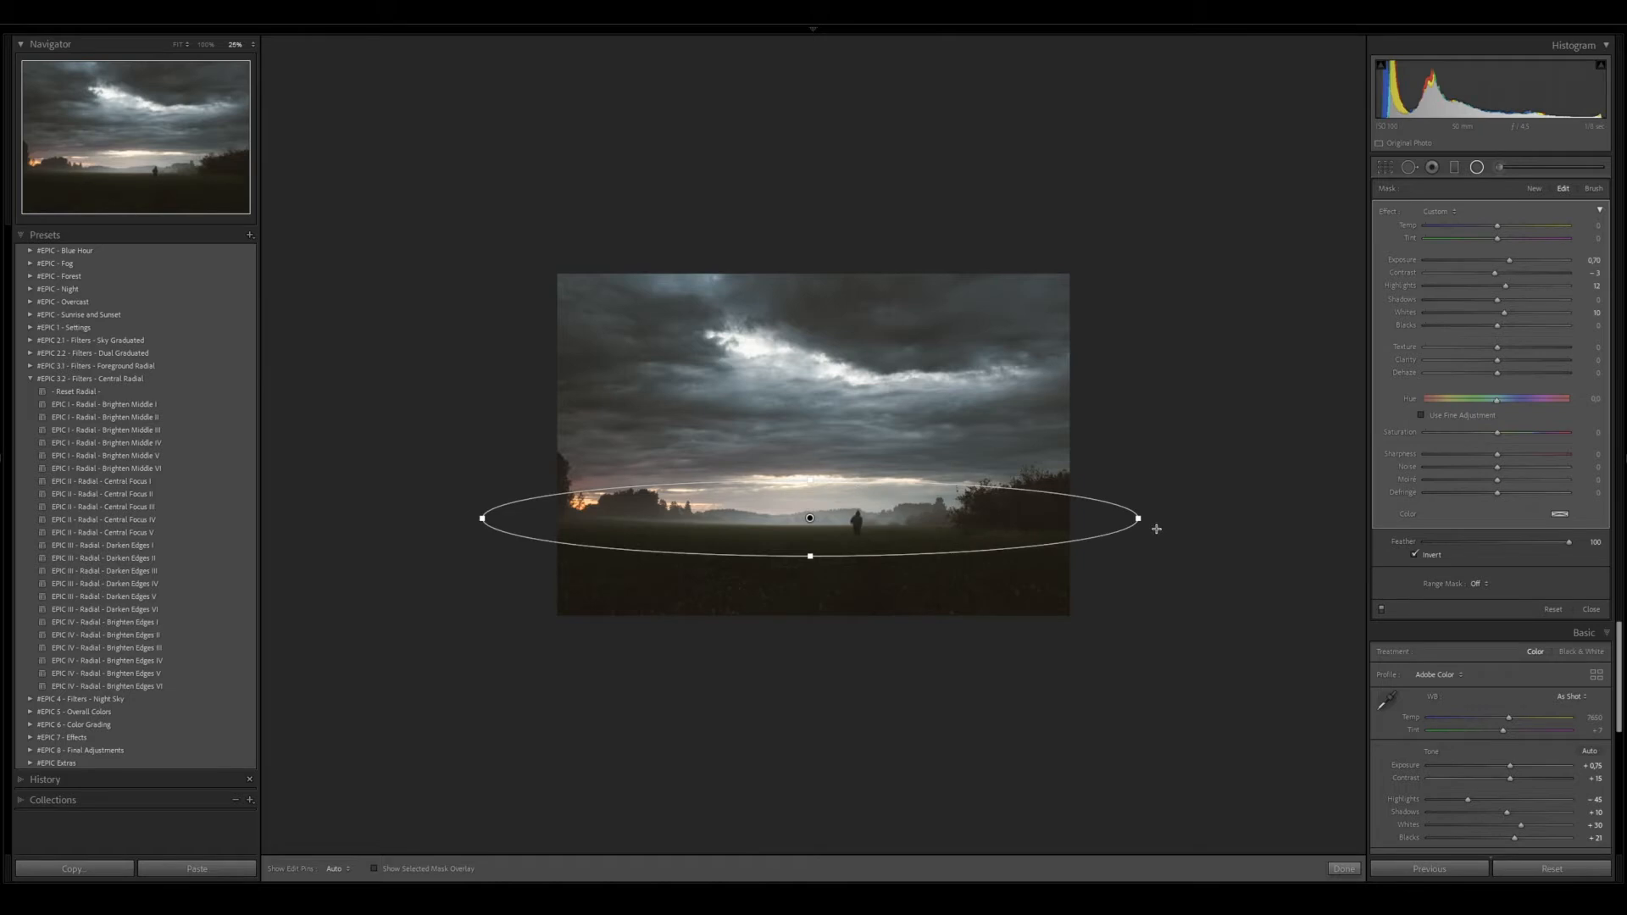
key("shift+m")
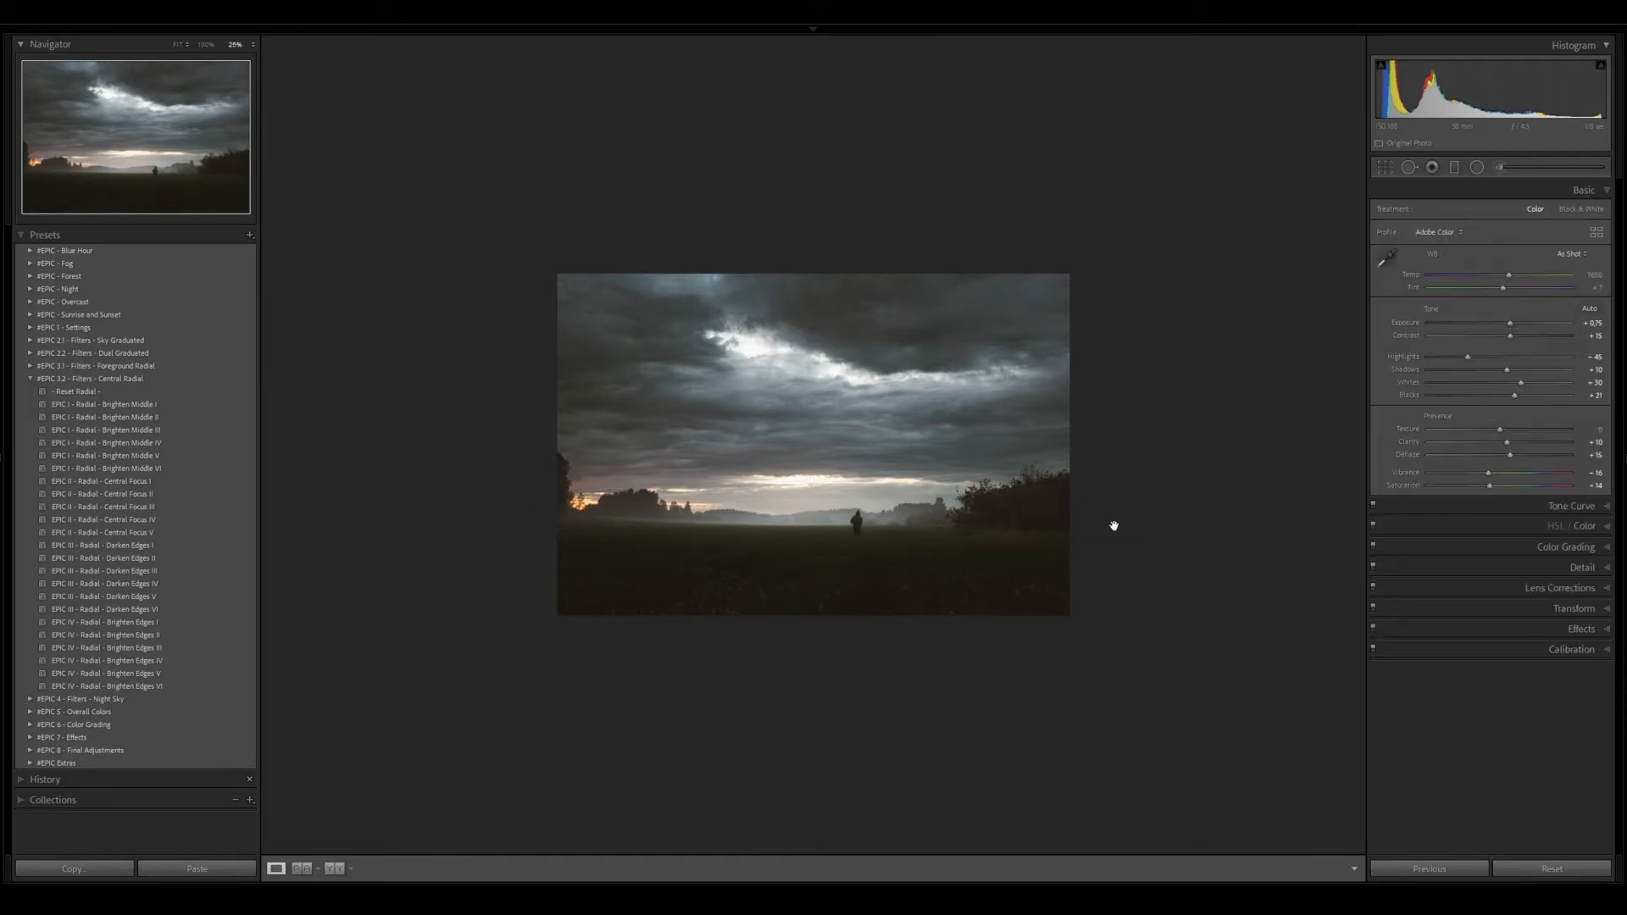
Fit the photo in view and apply the preset EPIC - Colors III - Drop from the #EPIC 5 - Overall Colors group
left_click(30, 379)
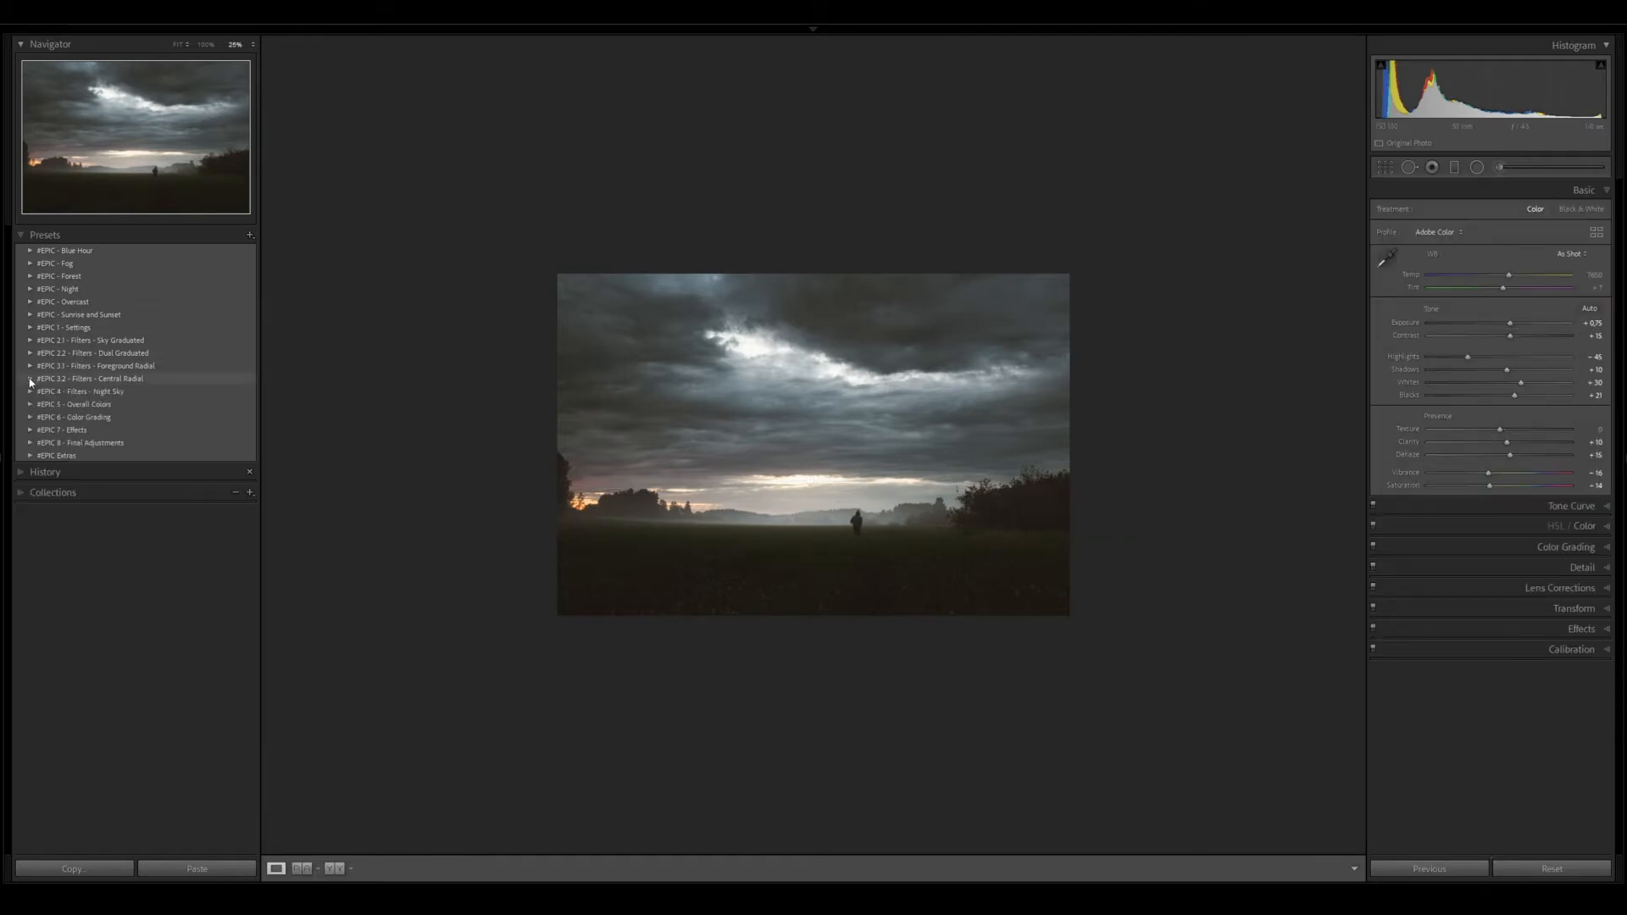
left_click(178, 45)
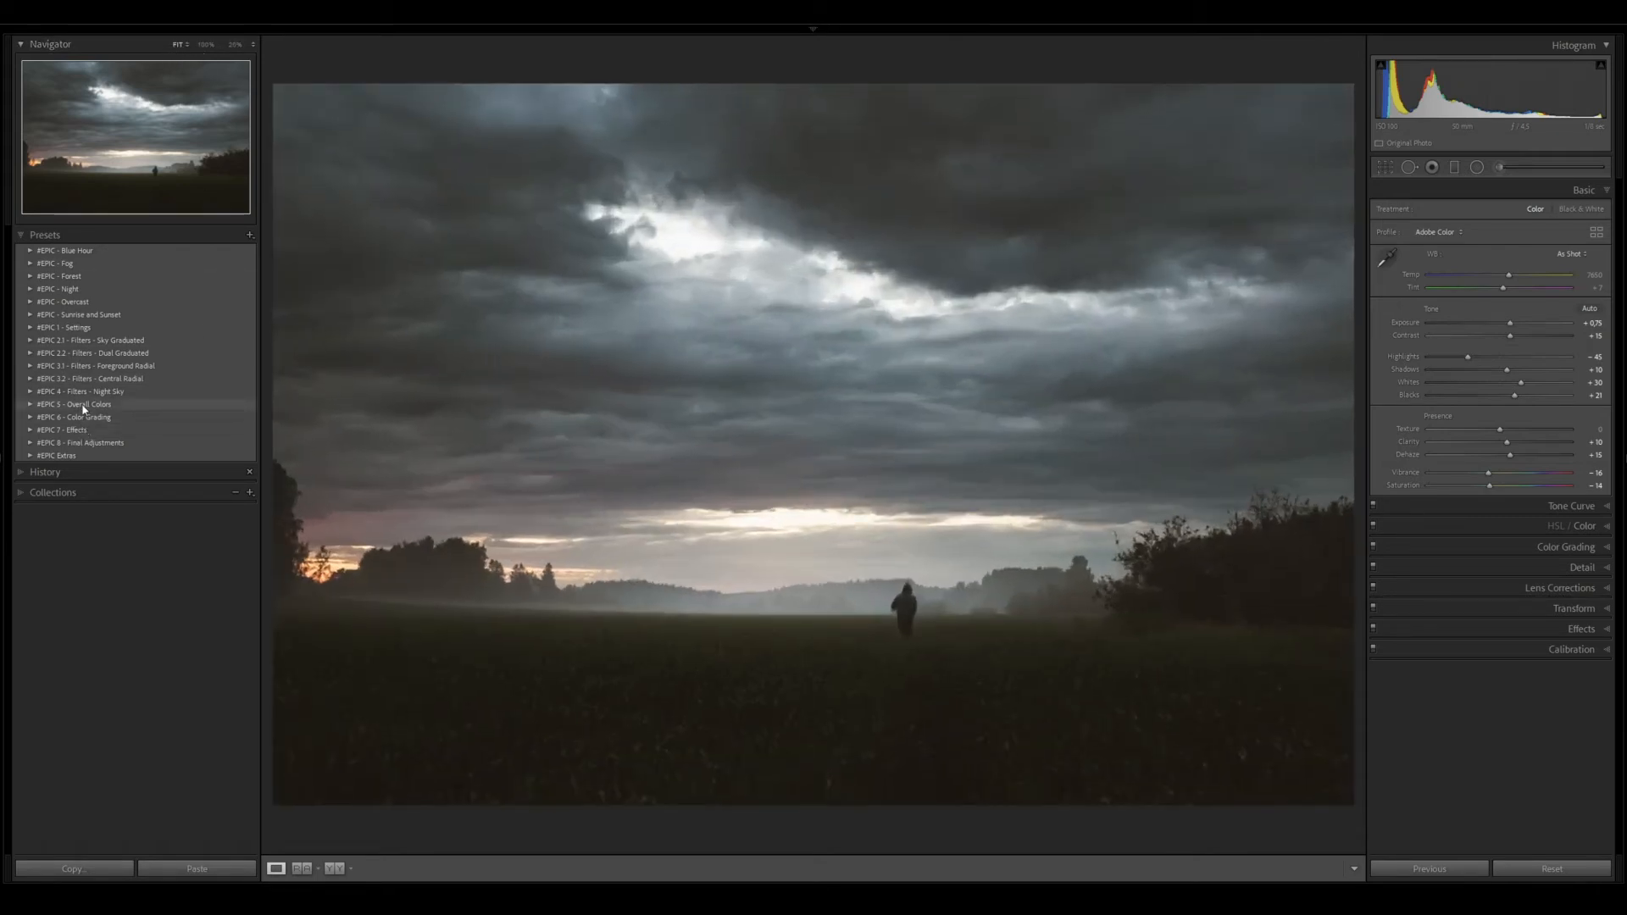
left_click(29, 407)
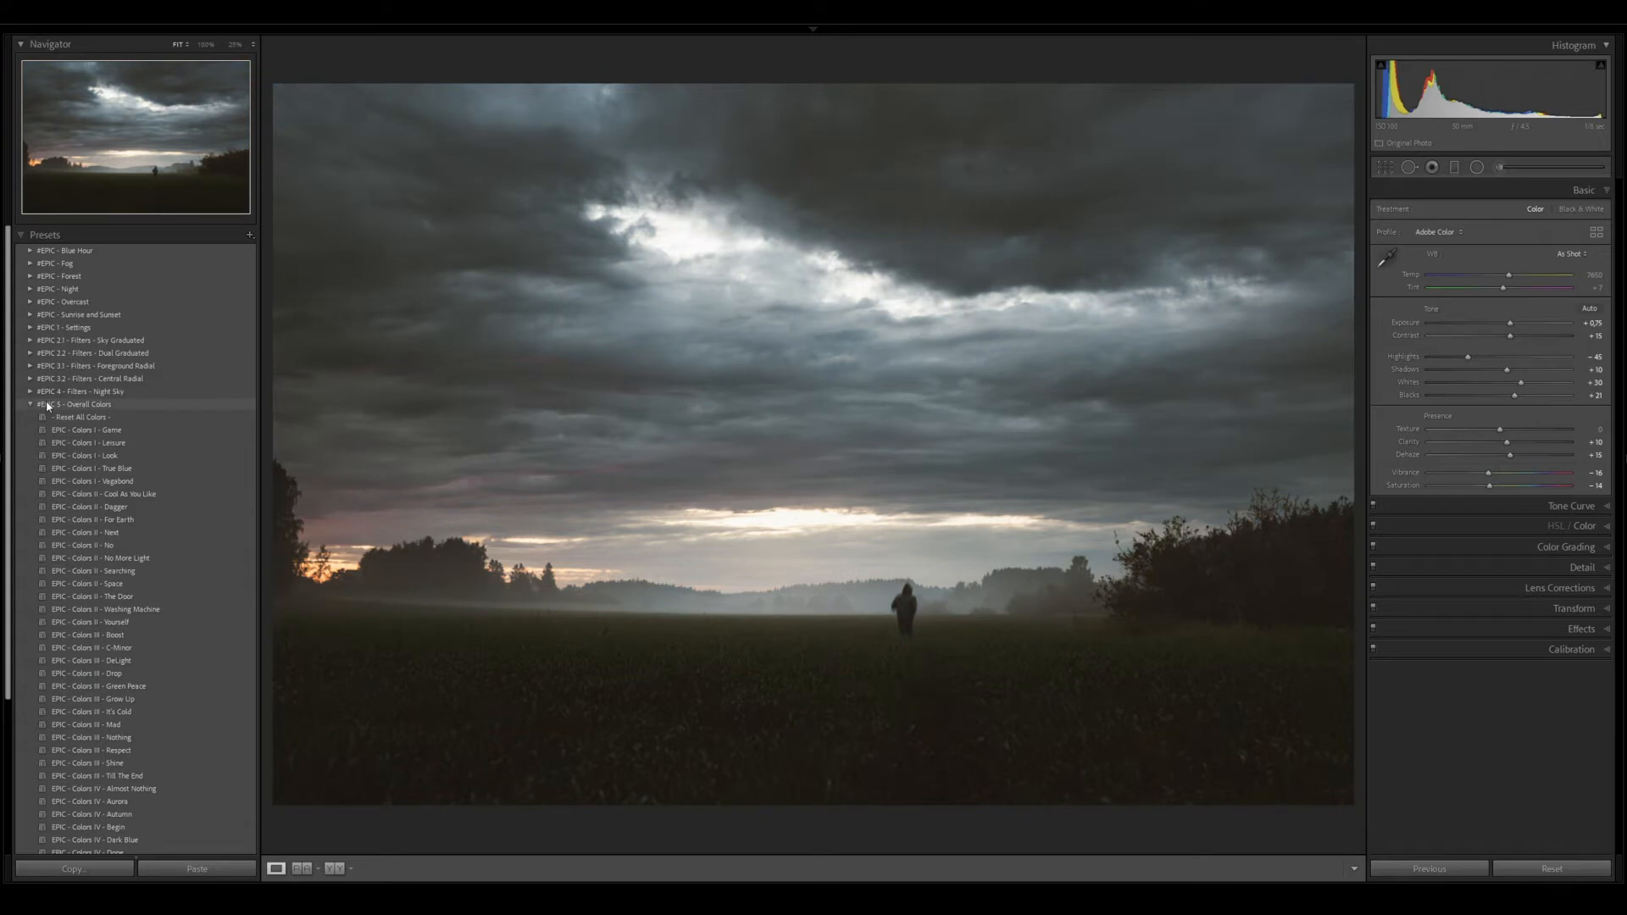
left_click(31, 406)
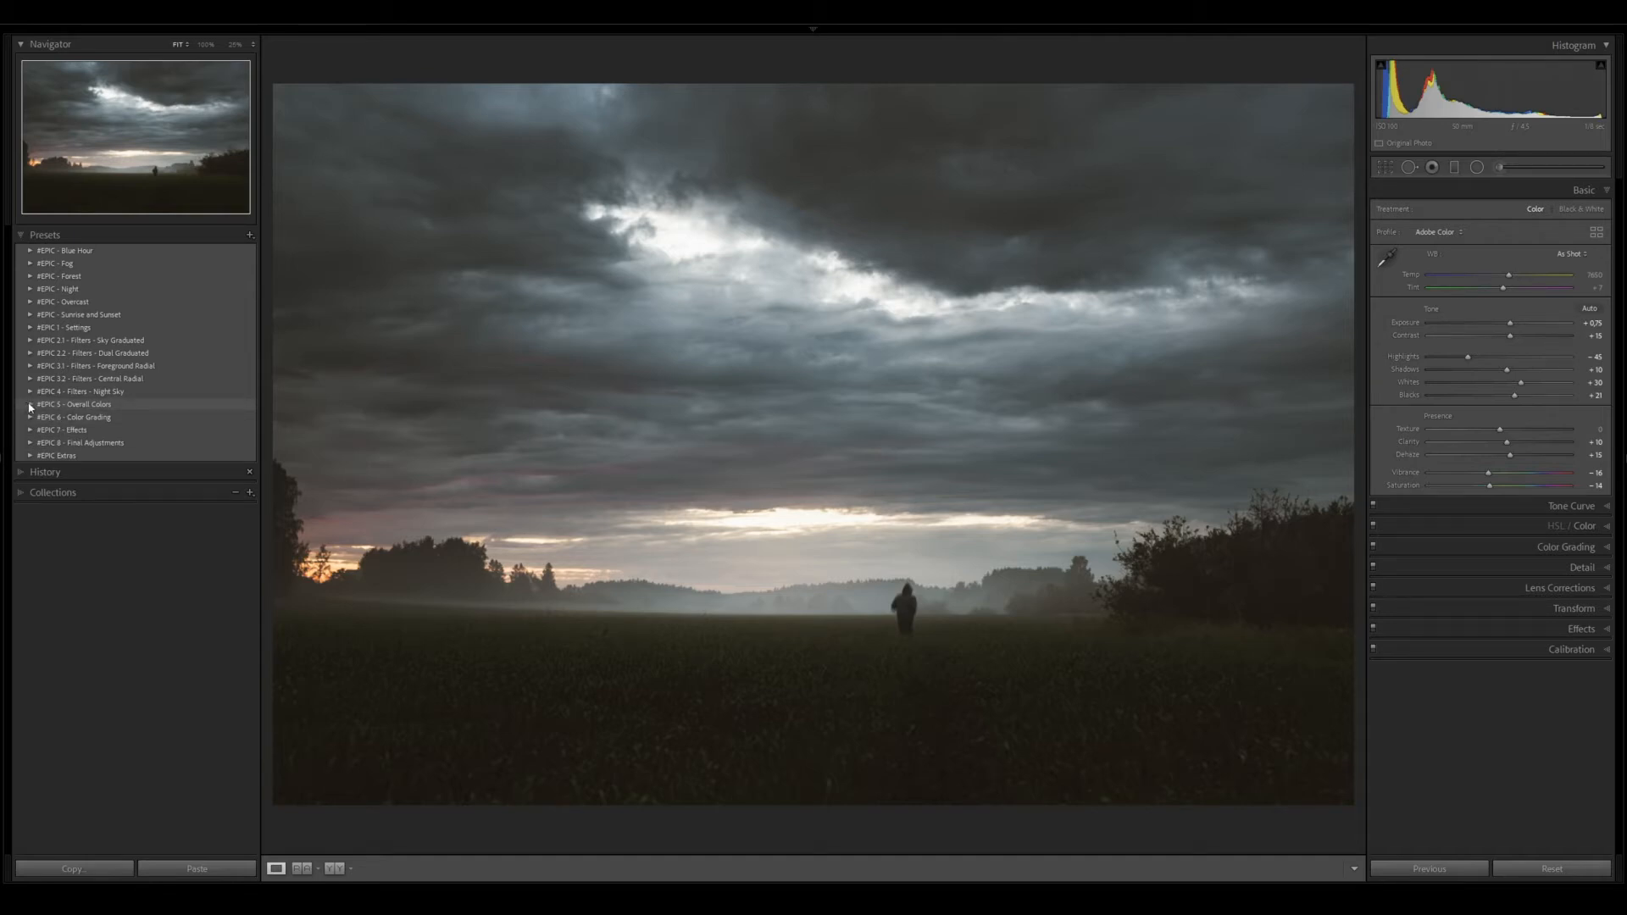
left_click(31, 405)
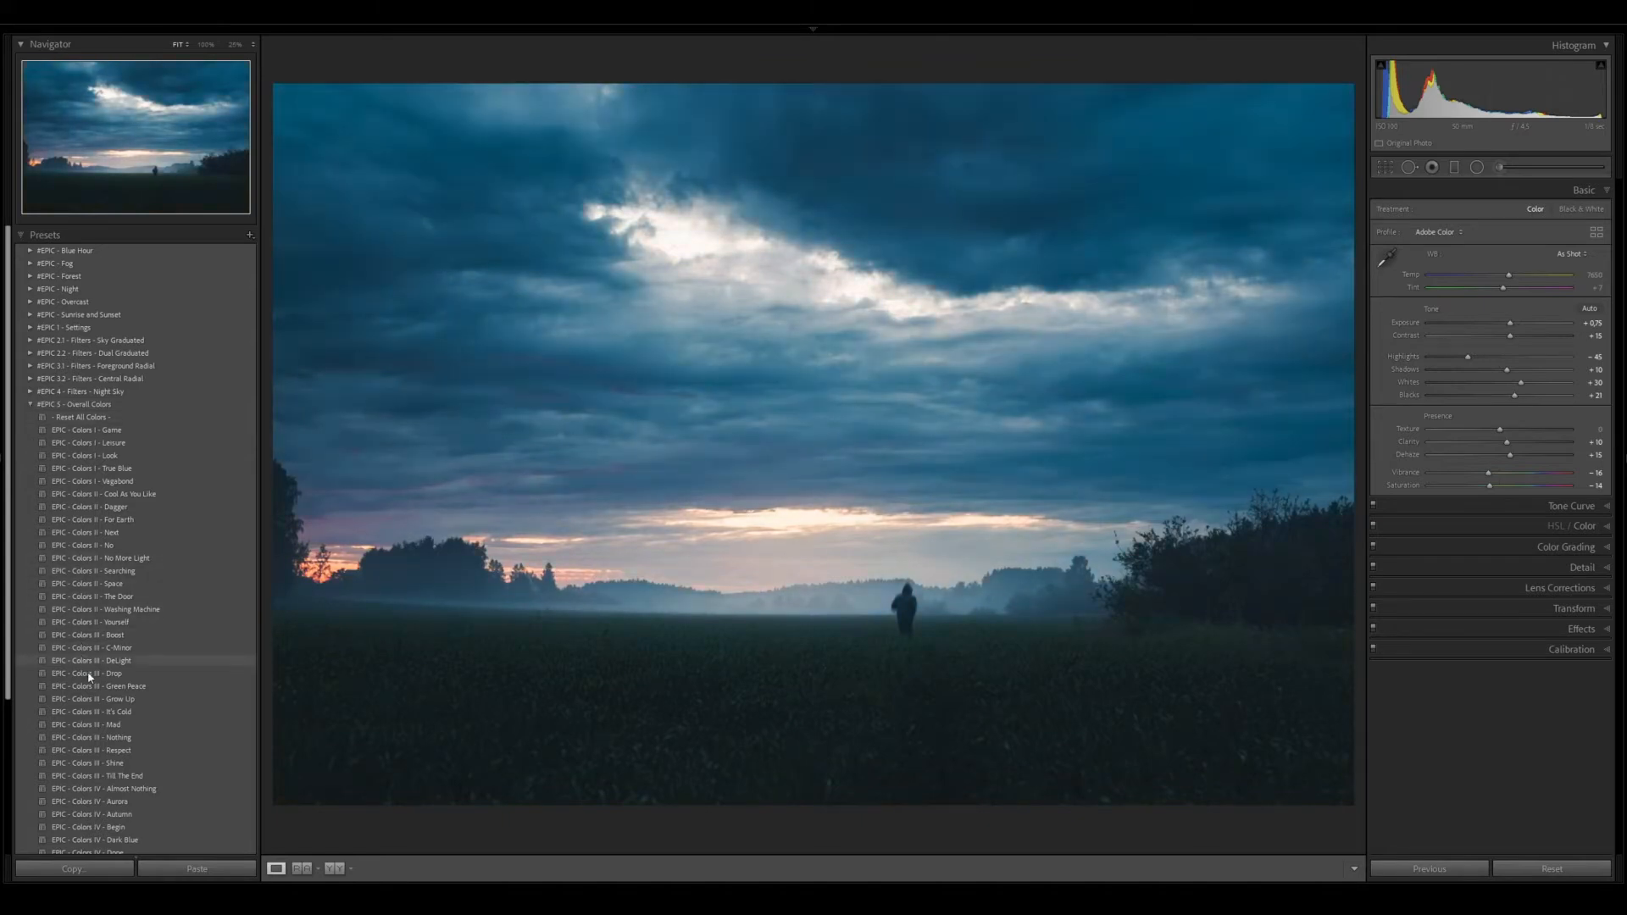
scroll(87, 672, "down", 3)
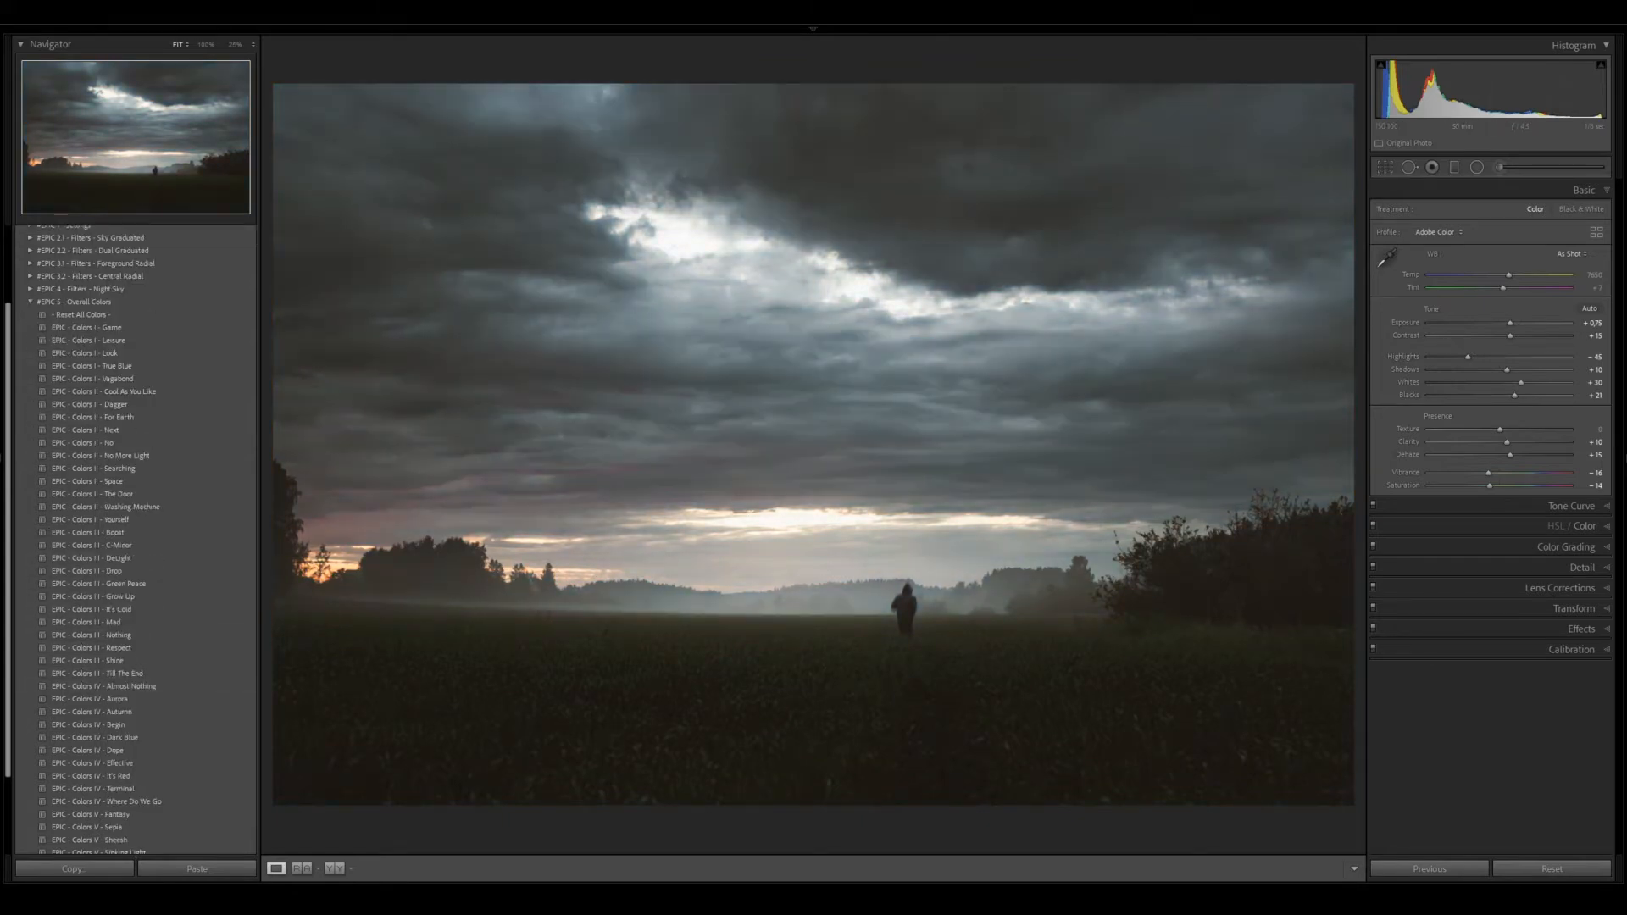
left_click(202, 570)
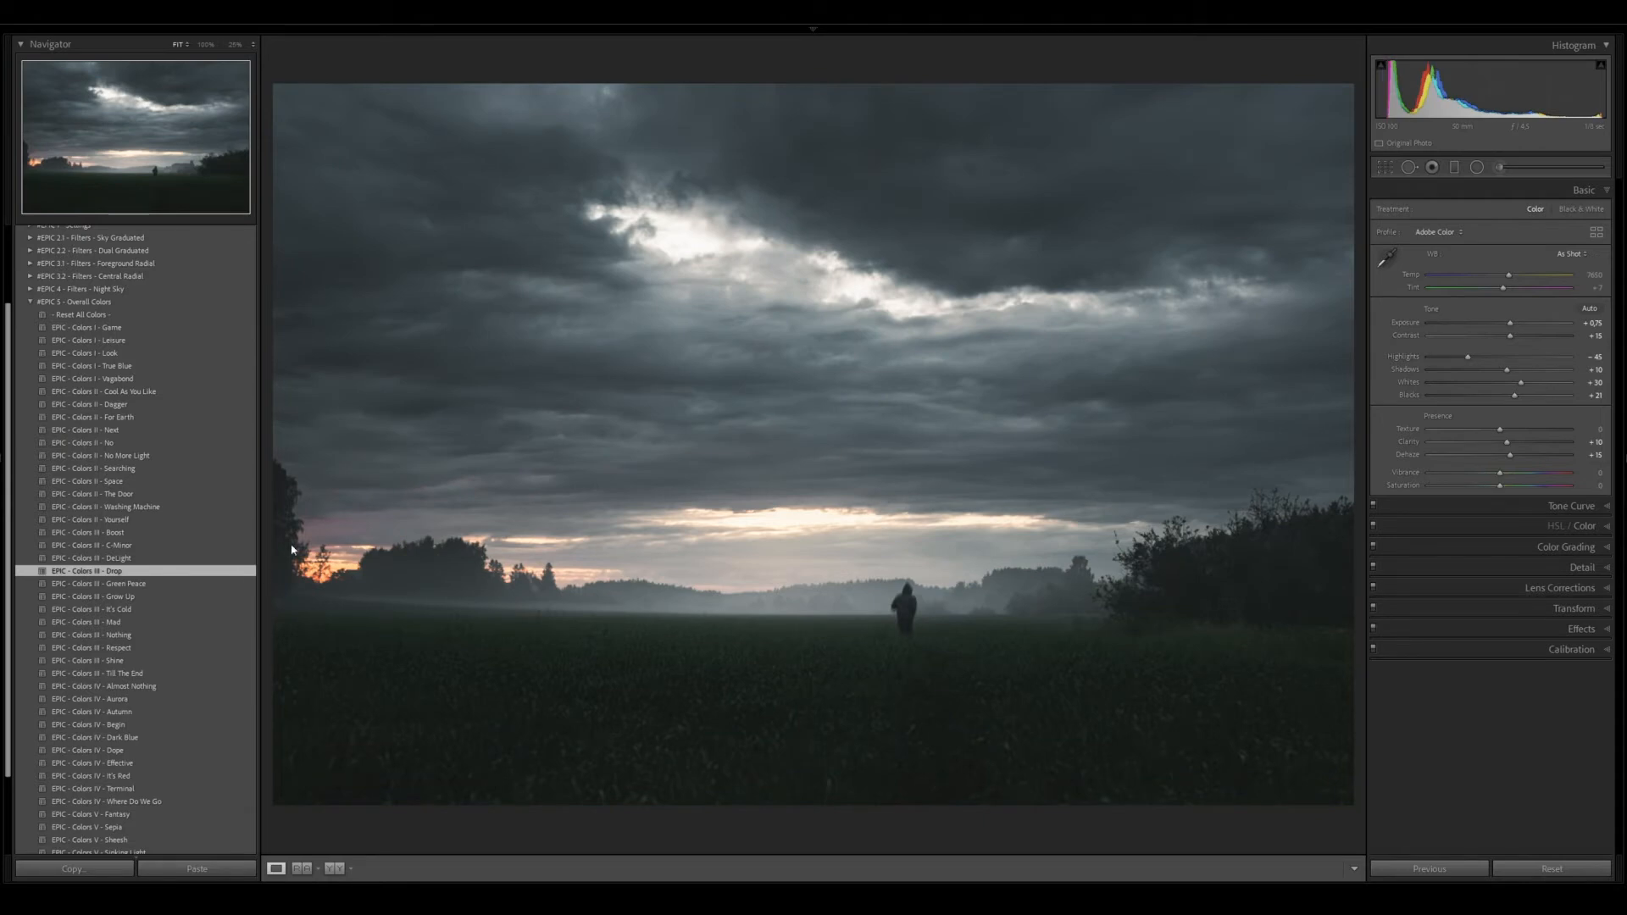
left_click(31, 302)
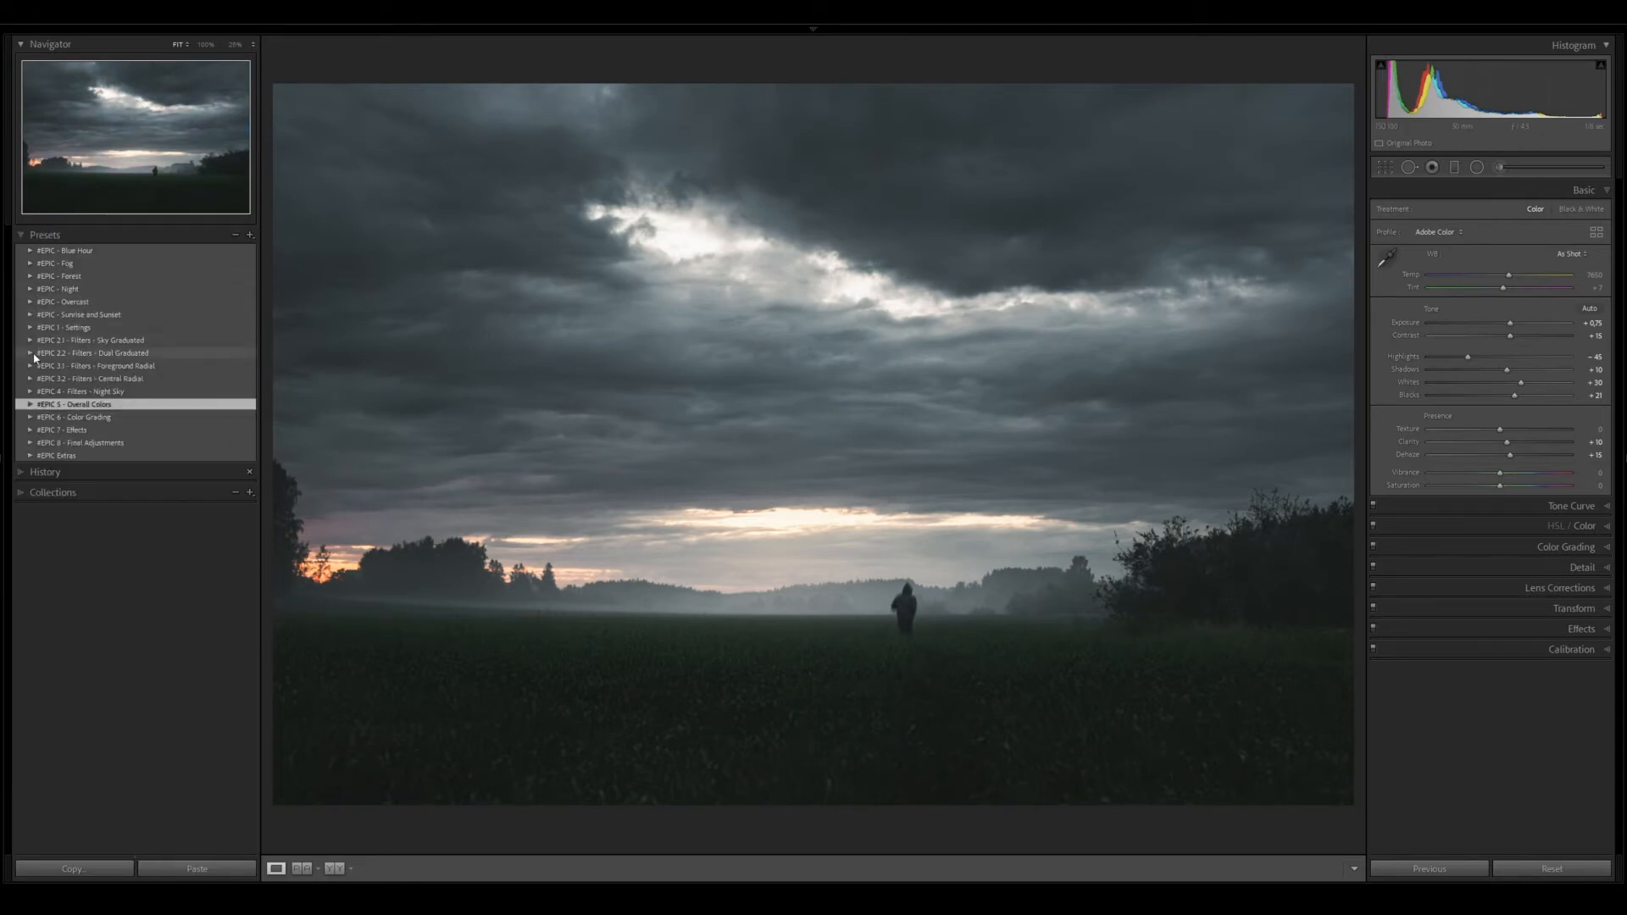
Apply the preset EPIC - Color Grading I - Sleep from the #EPIC 6 - Color Grading group
left_click(30, 417)
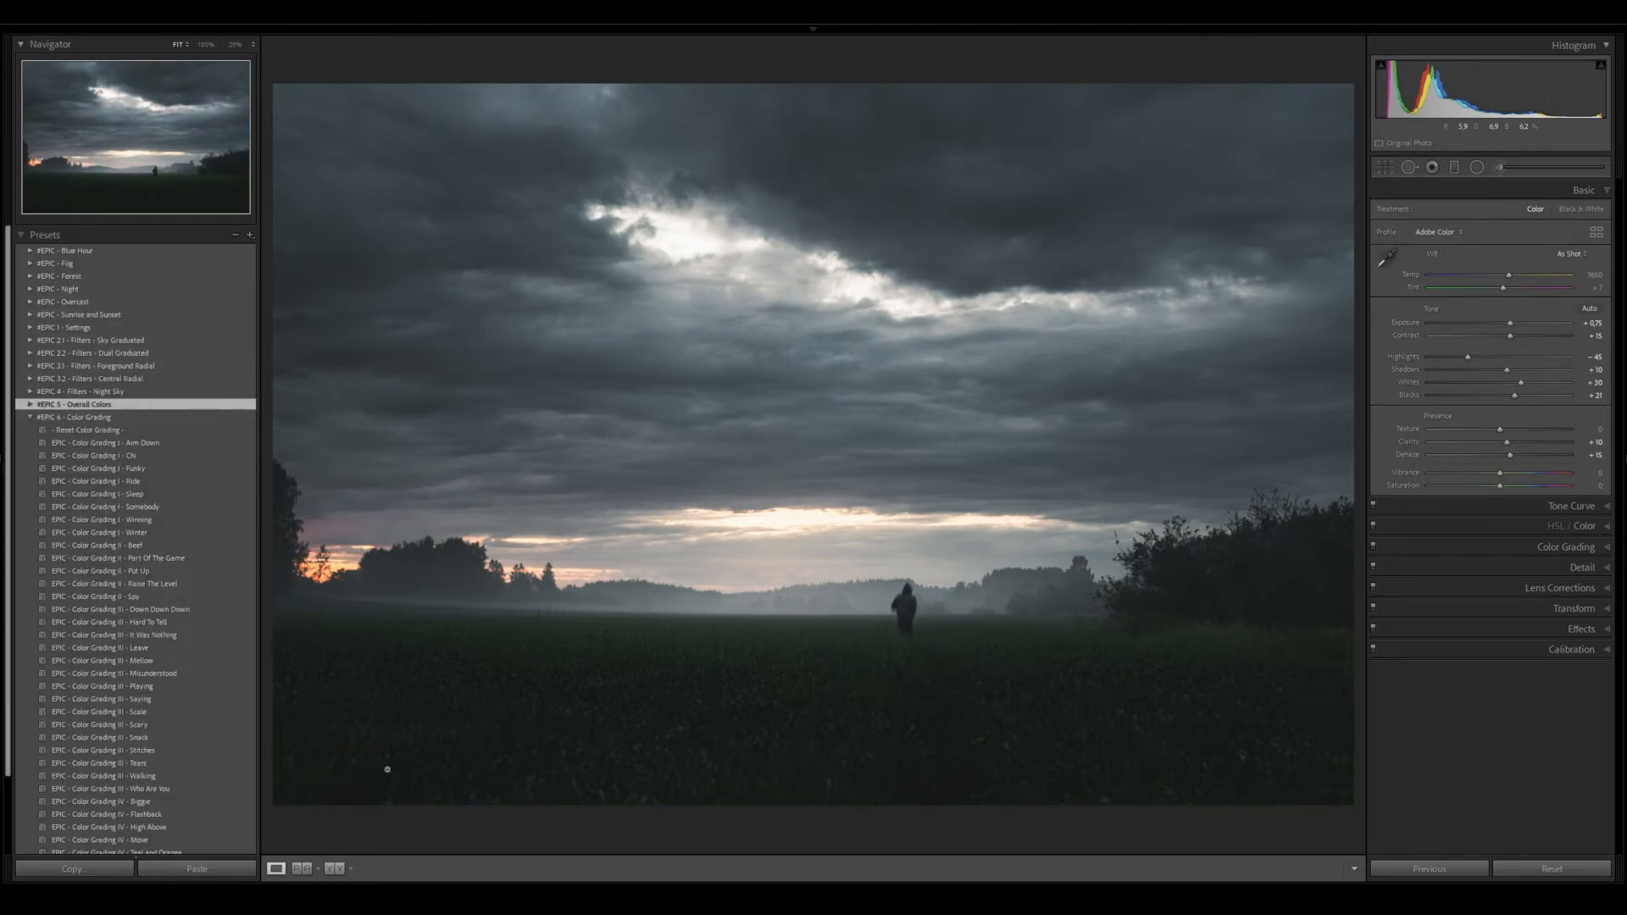
left_click(171, 493)
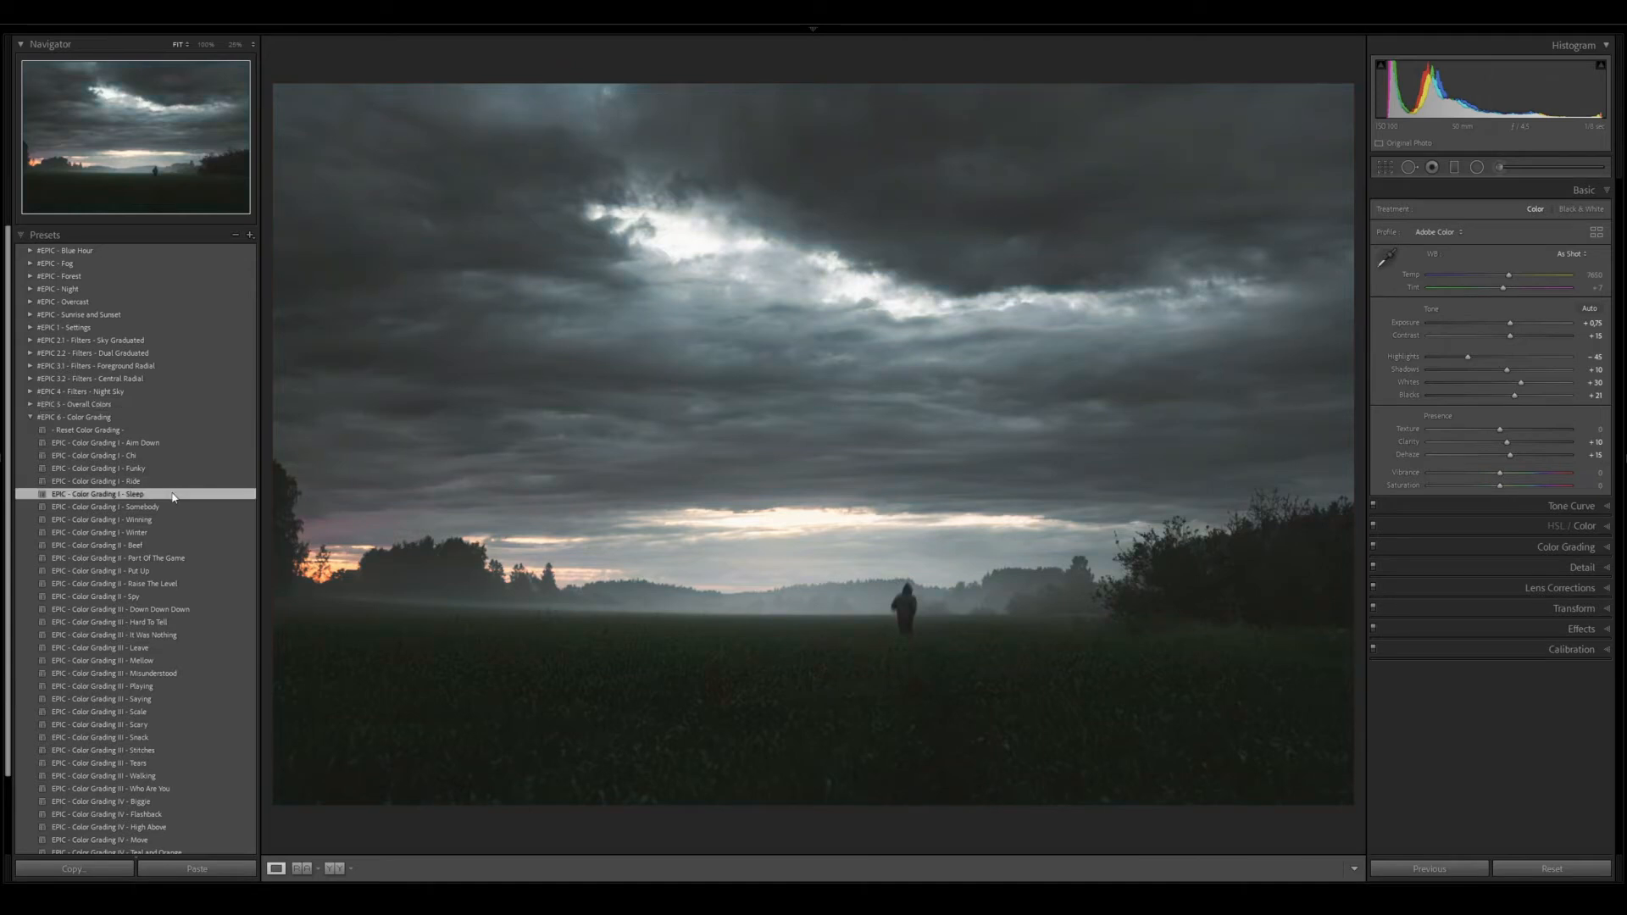
left_click(32, 418)
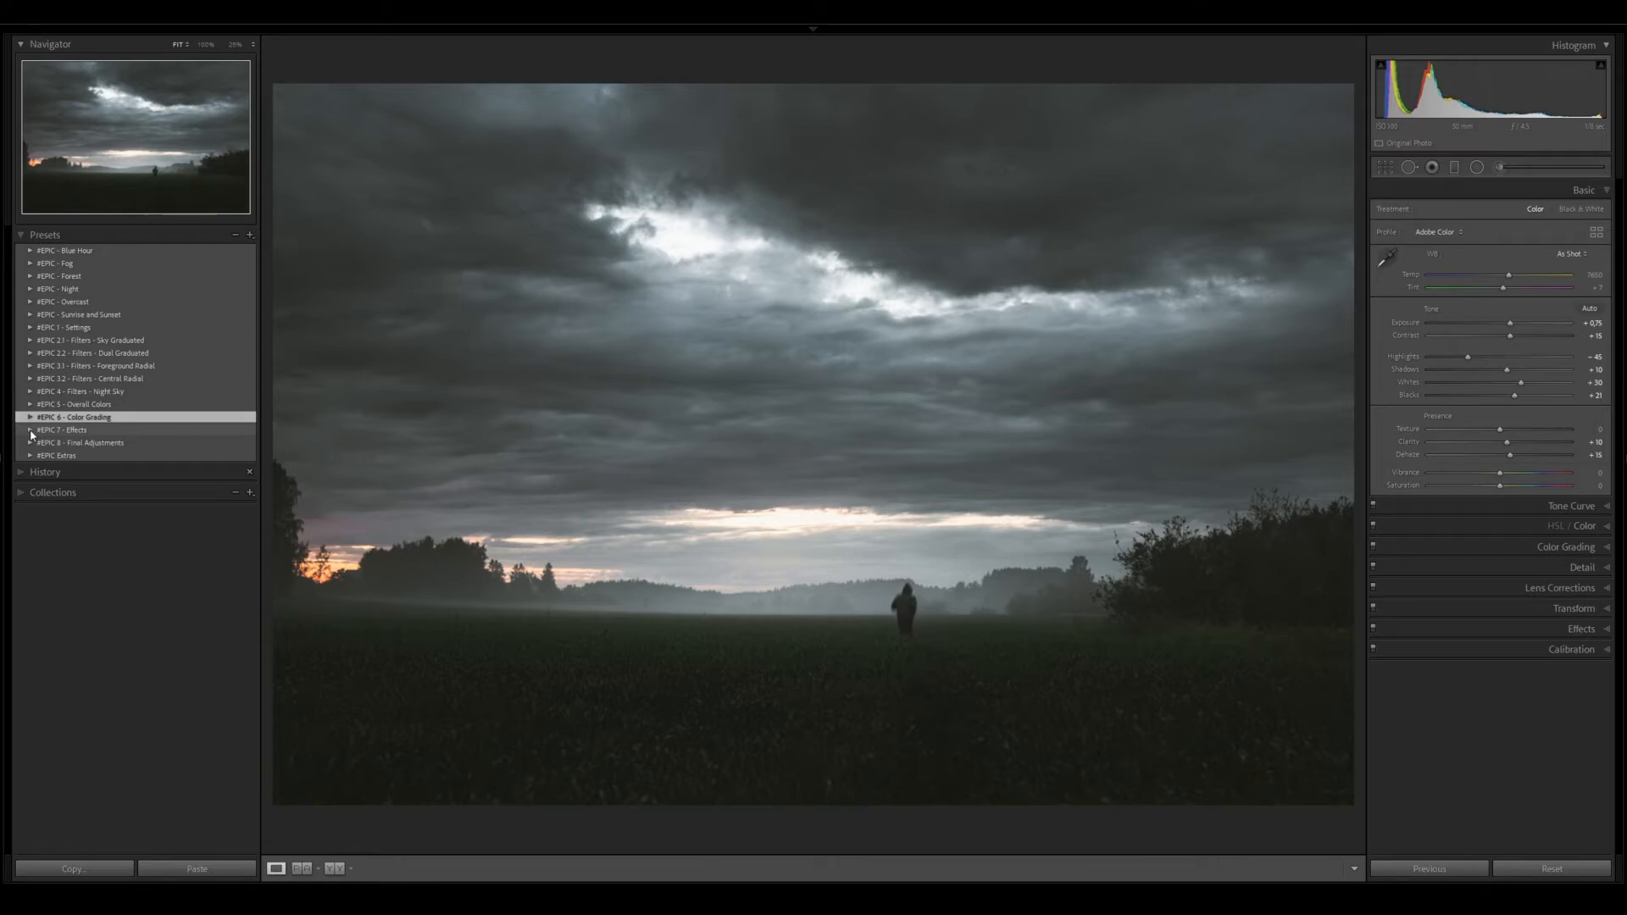
Look through the #EPIC 7 - Effects, #EPIC 8 - Final Adjustments and #EPIC Extras presets, previewing the Teal and Orange calibrations
left_click(31, 430)
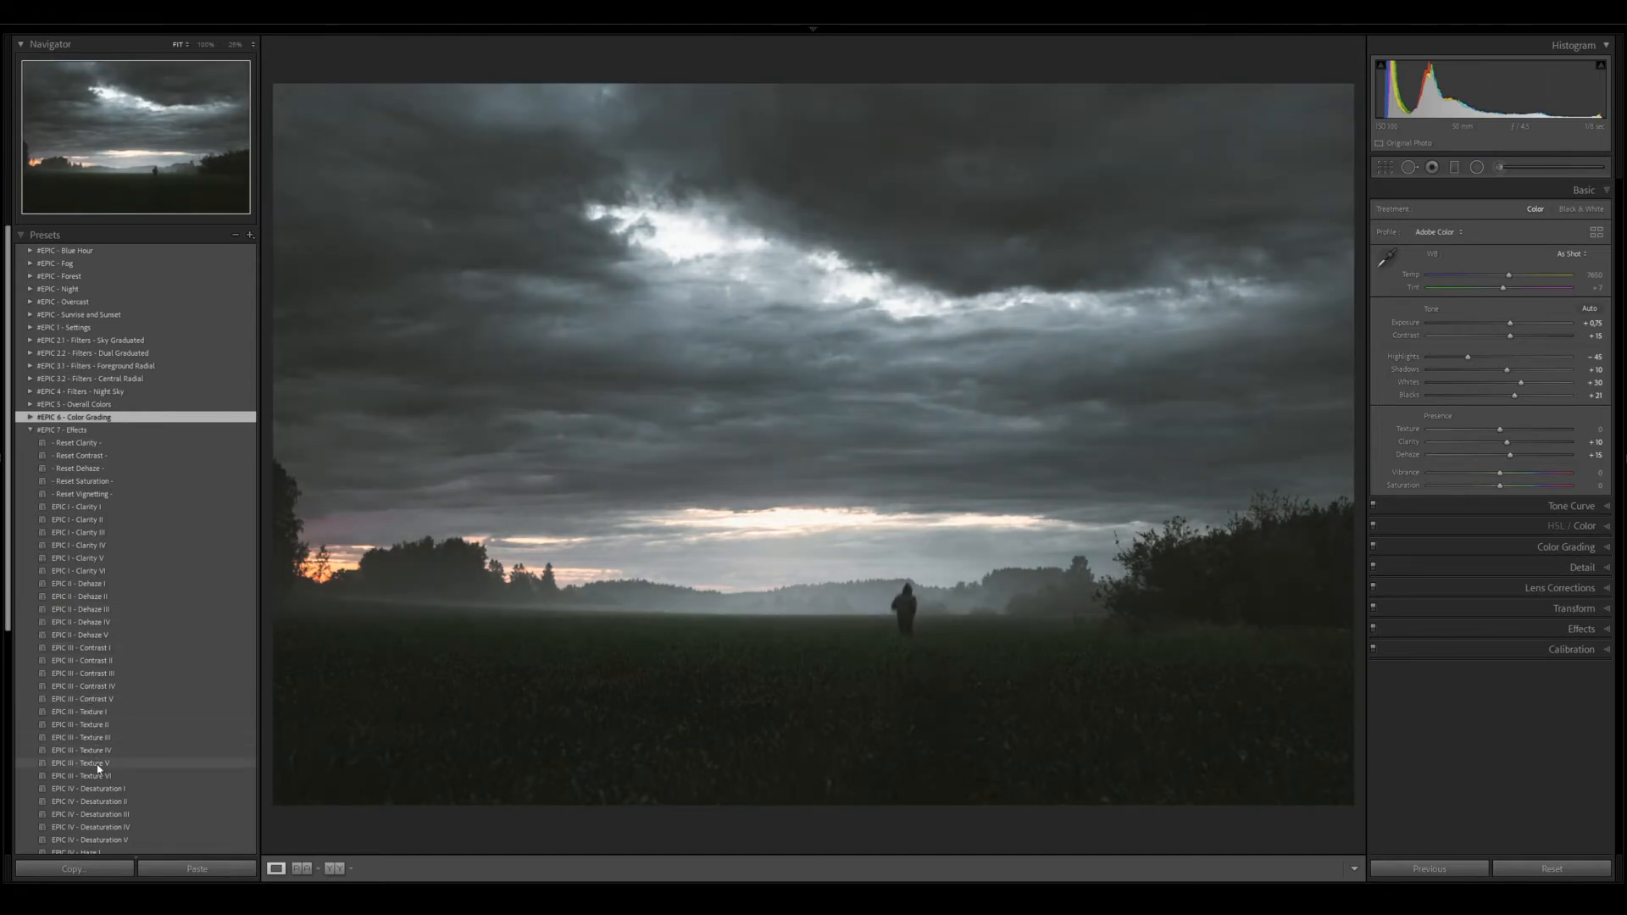
scroll(100, 763, "down", 3)
scroll(105, 746, "down", 3)
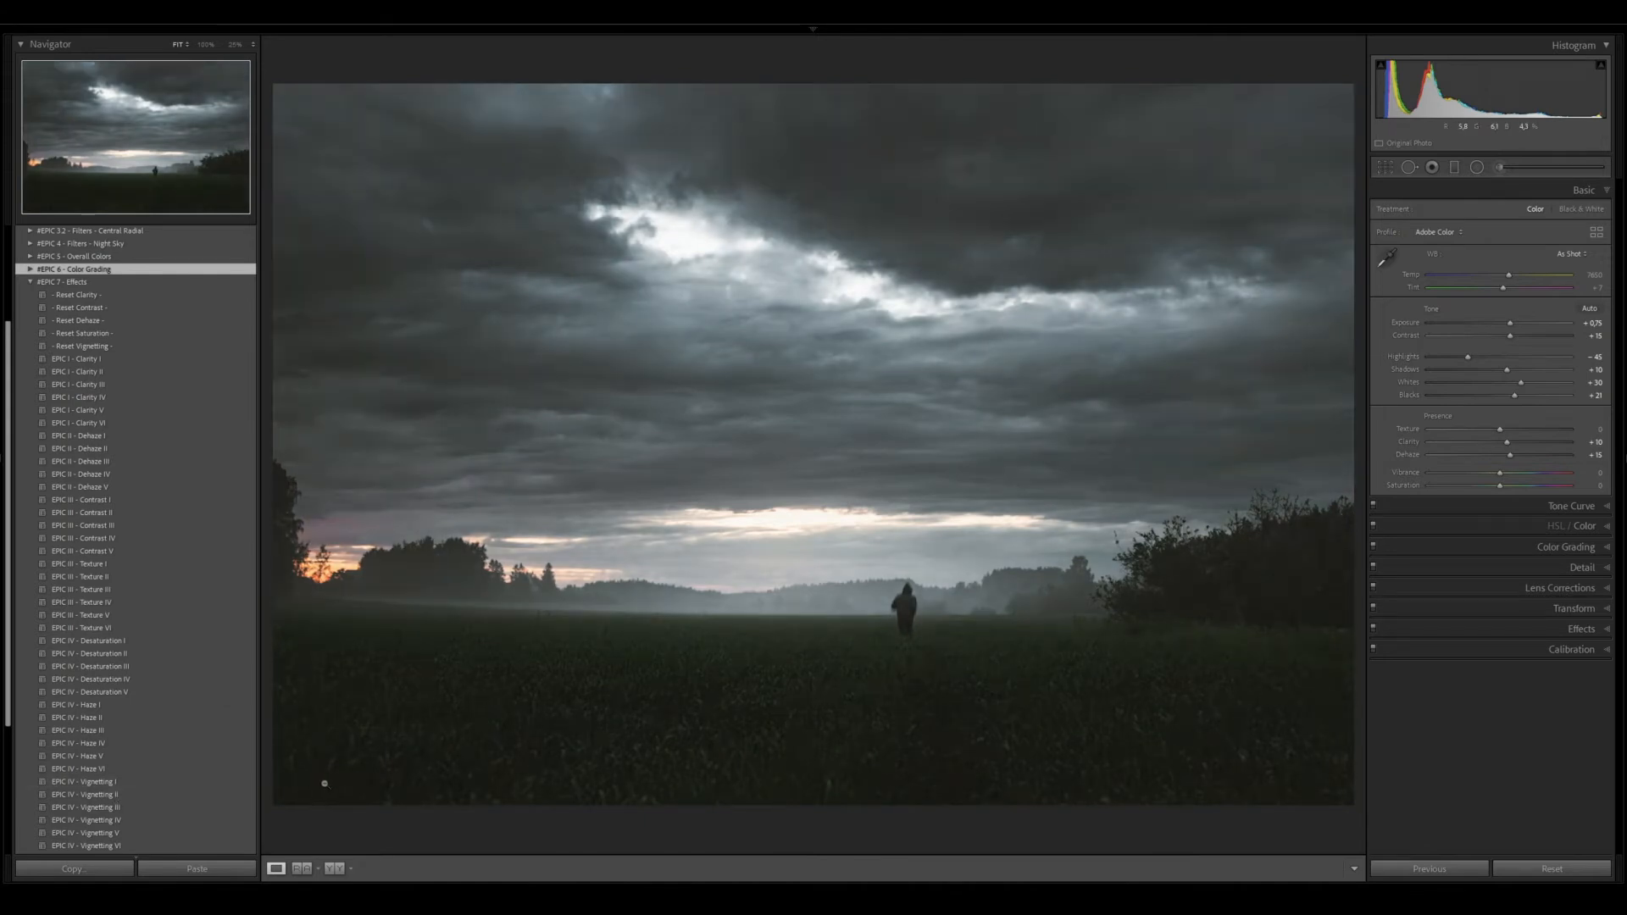
left_click(30, 282)
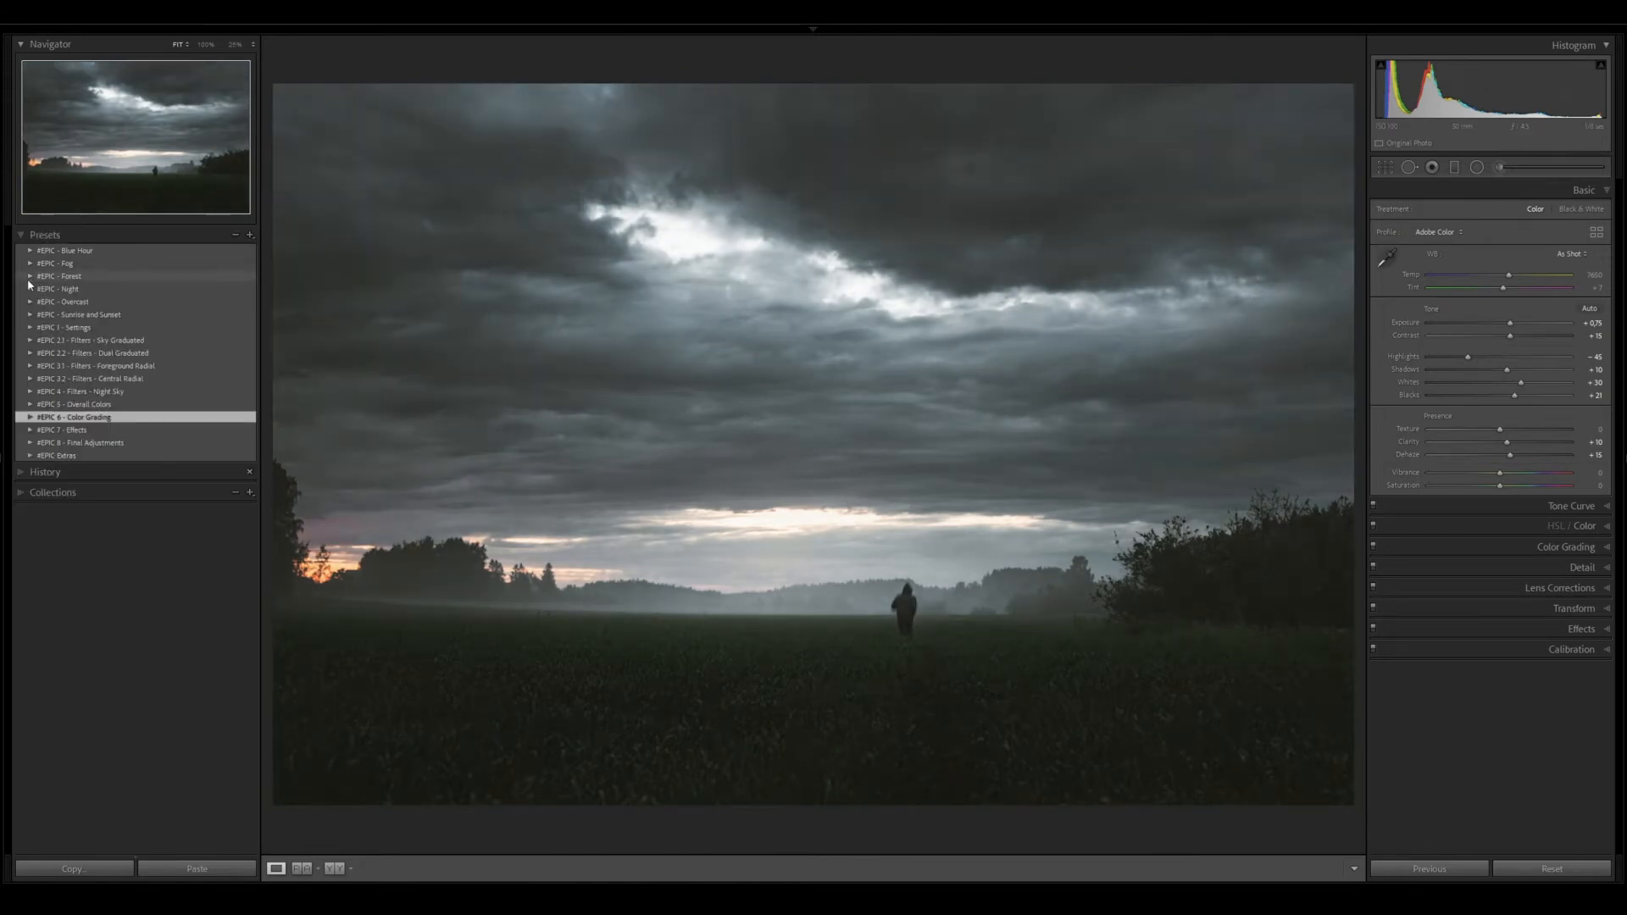
left_click(30, 442)
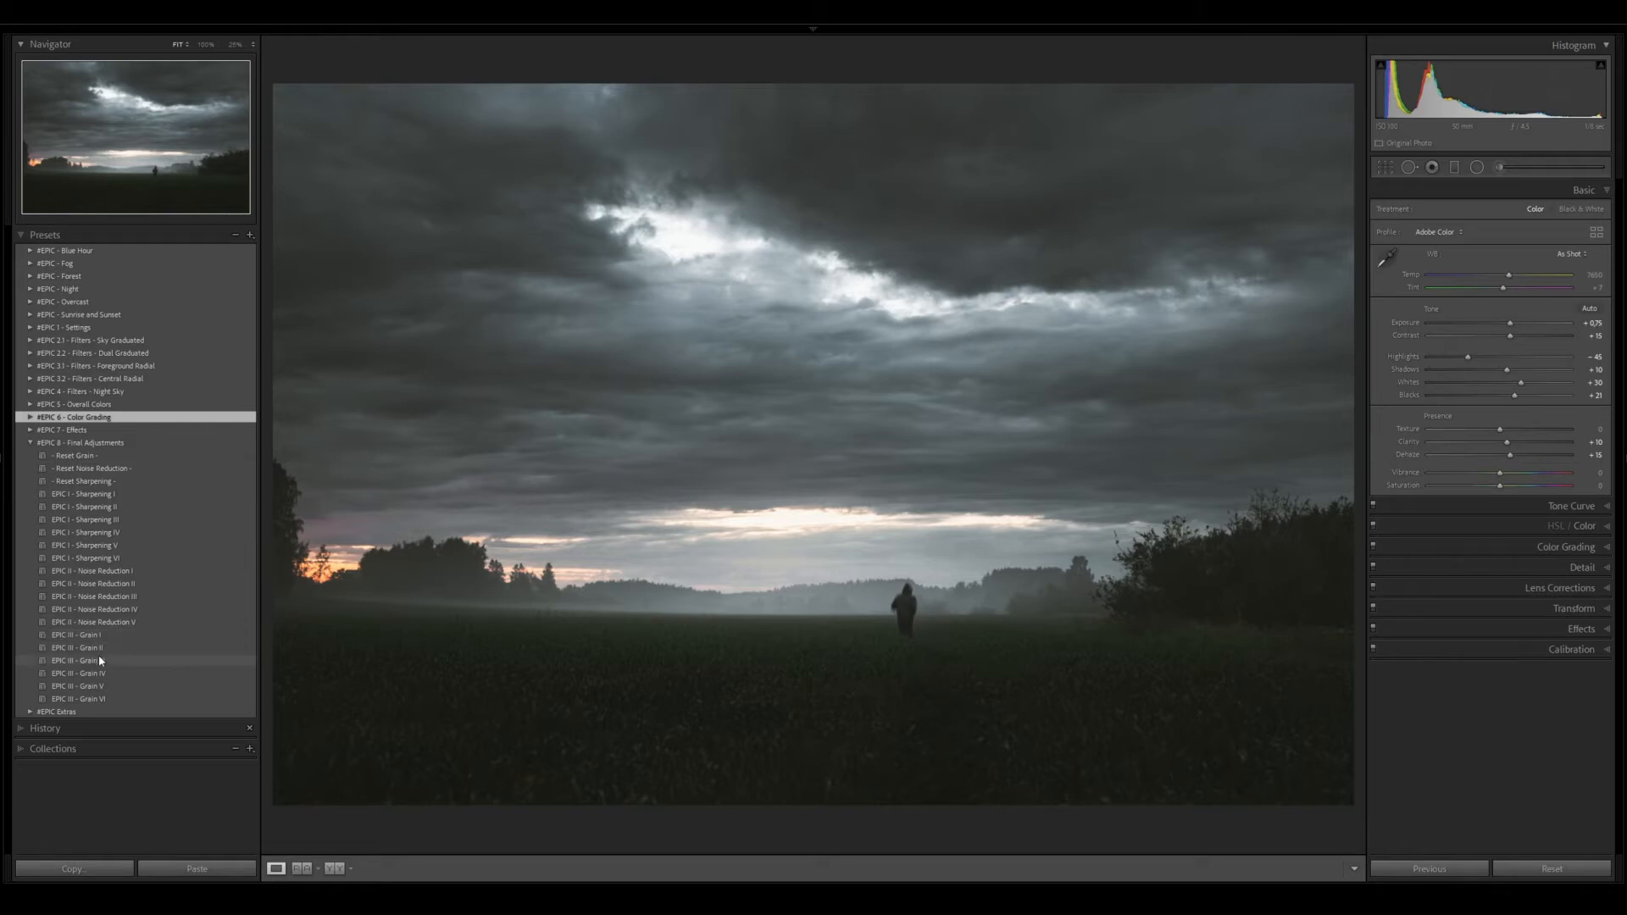
left_click(31, 444)
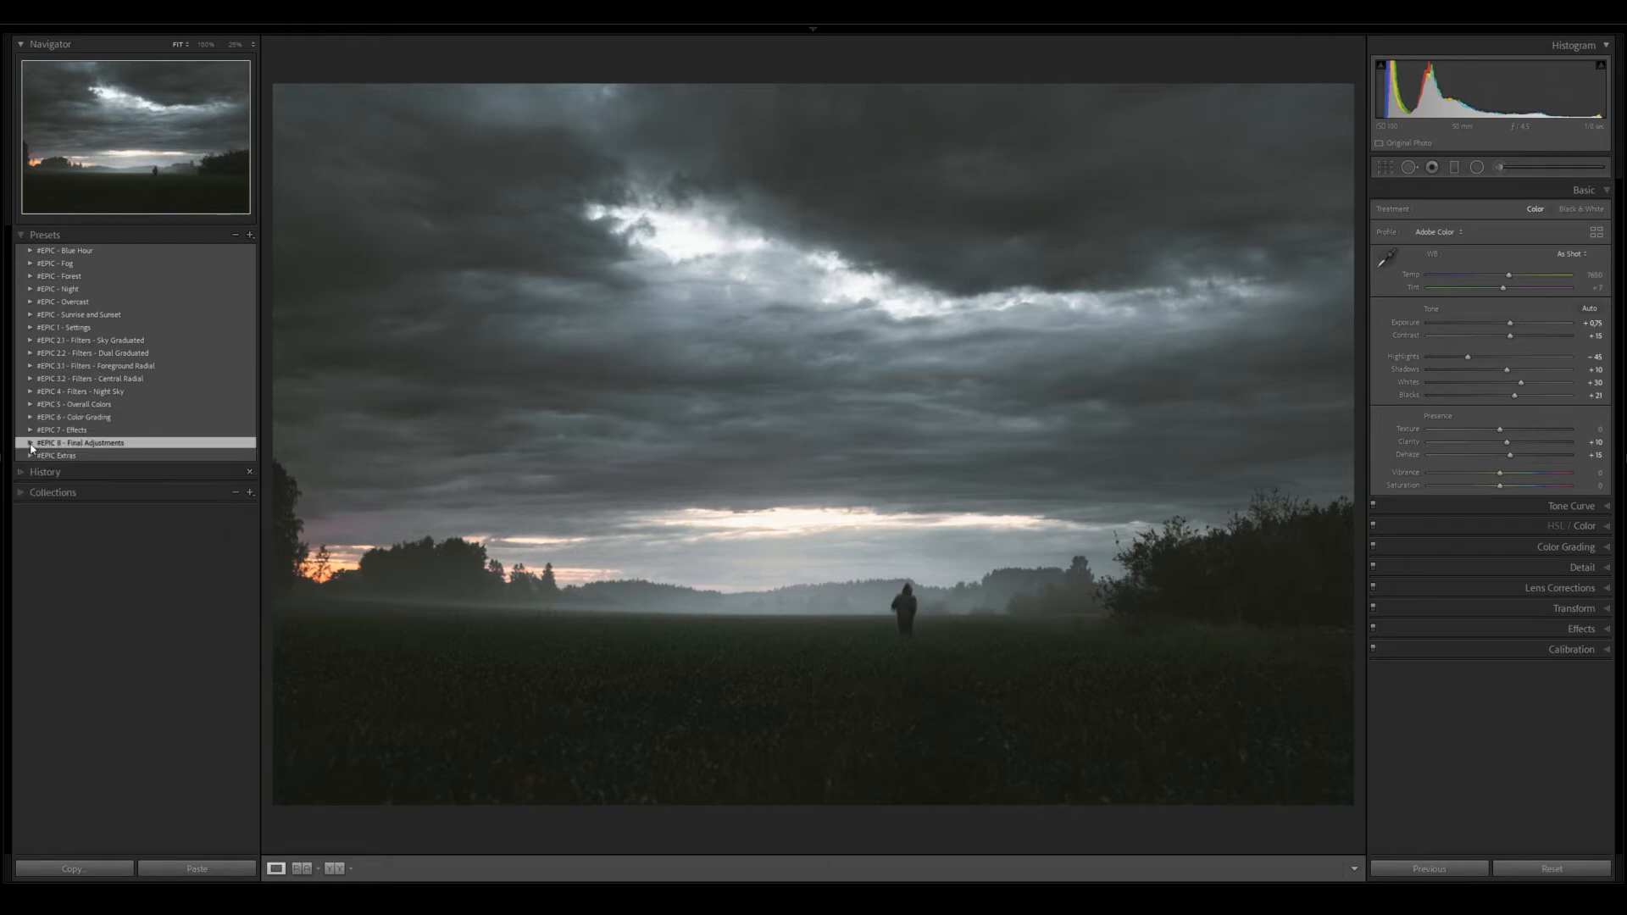
left_click(31, 456)
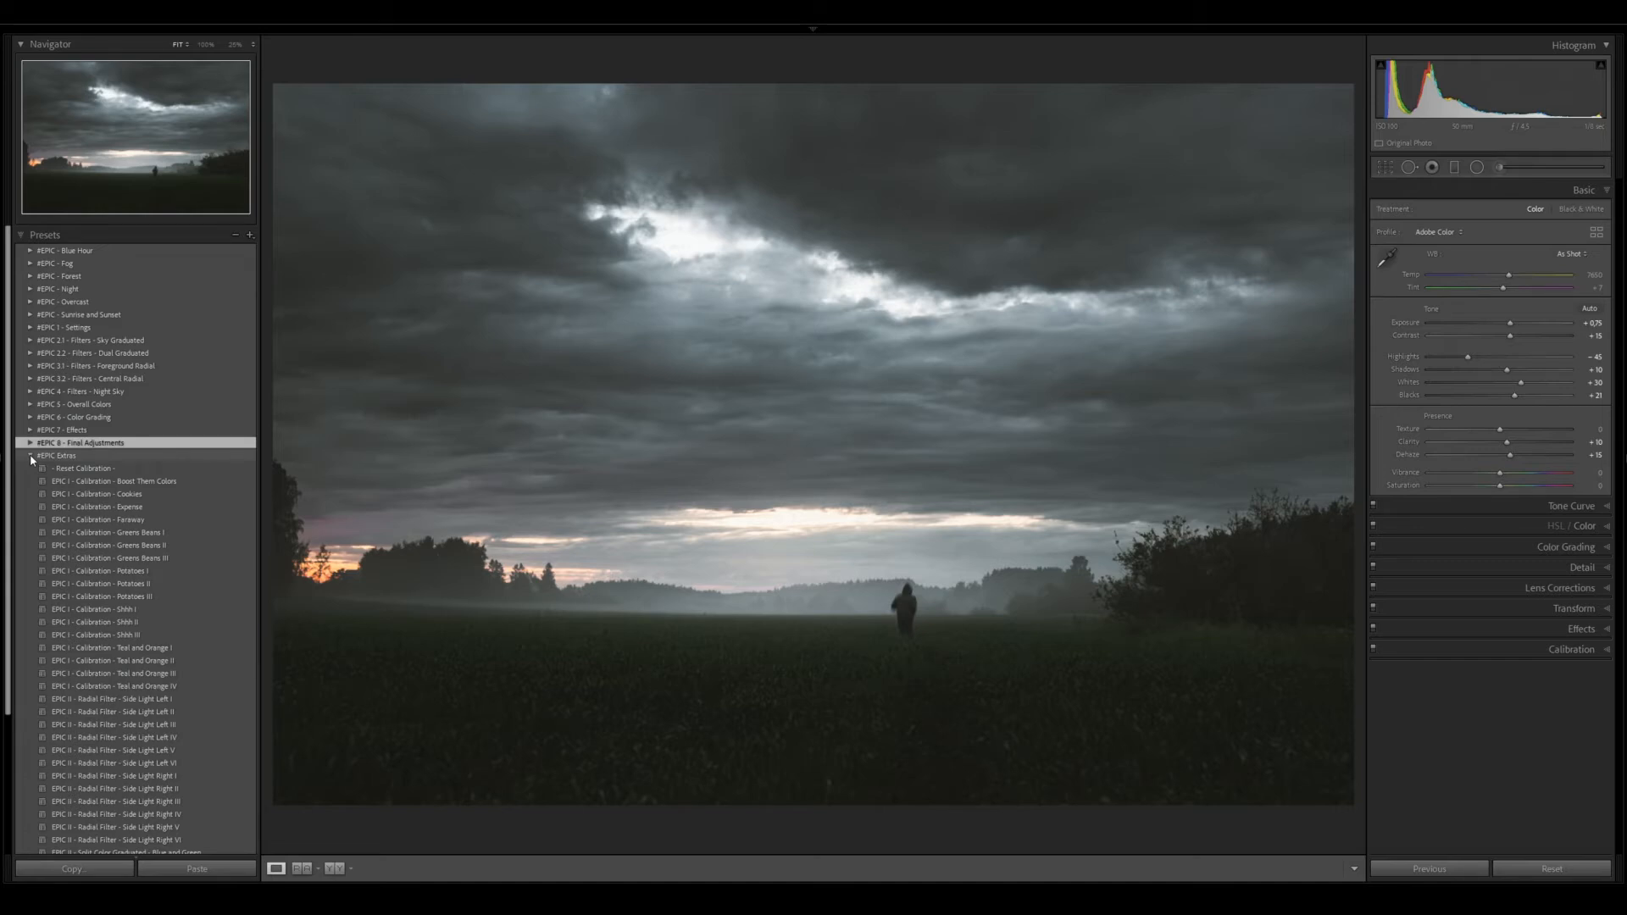
left_click(110, 673)
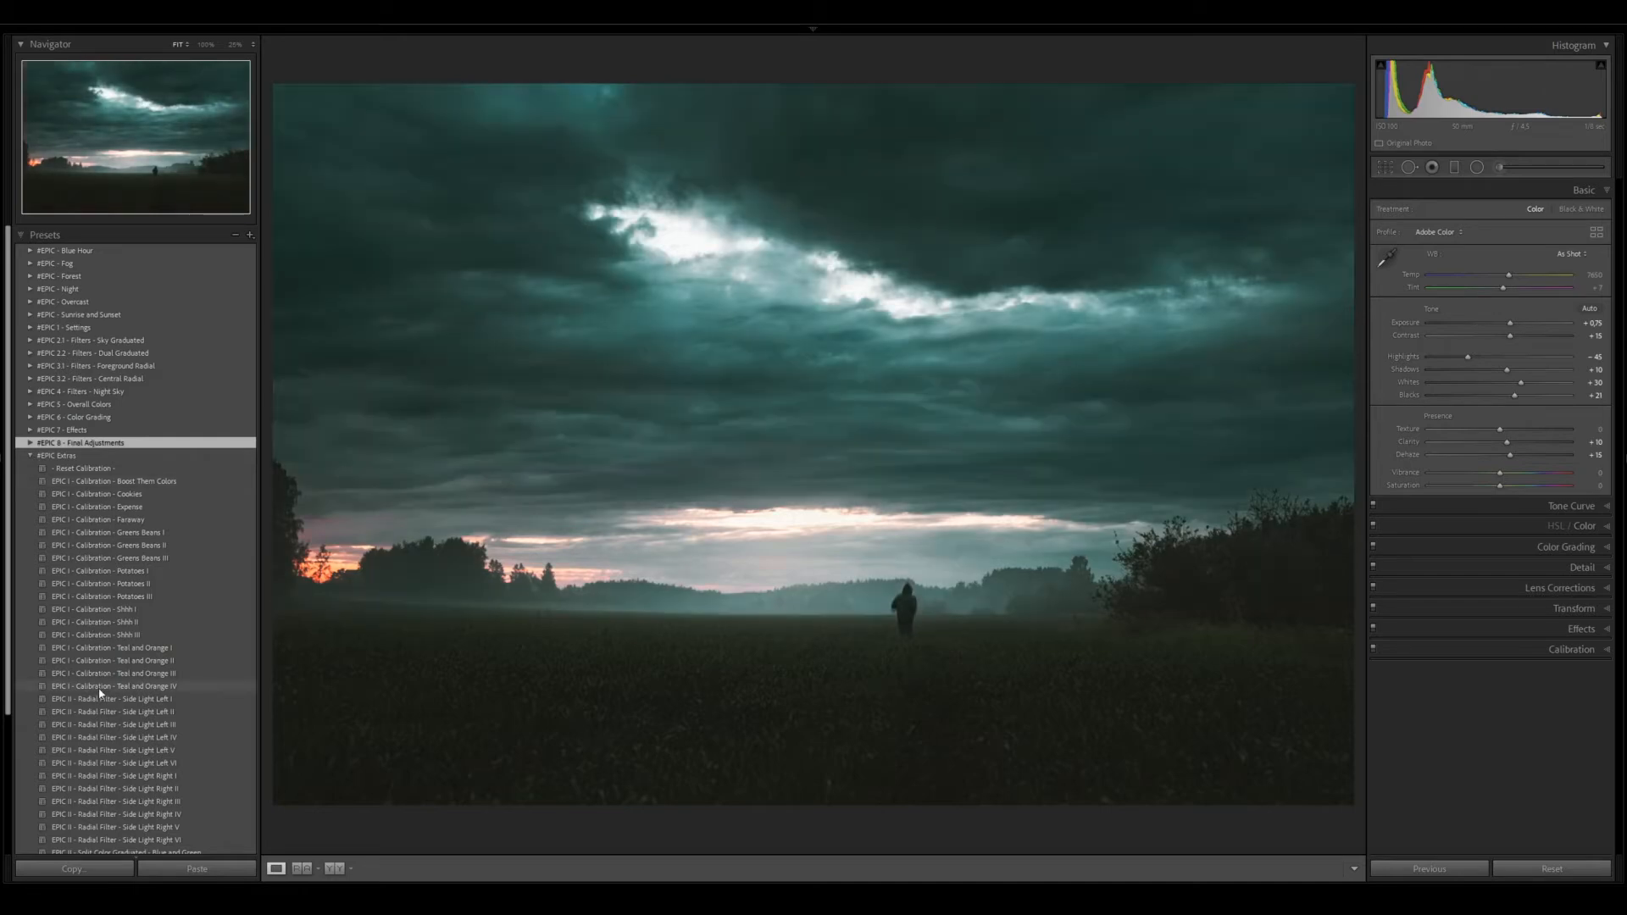
left_click(32, 456)
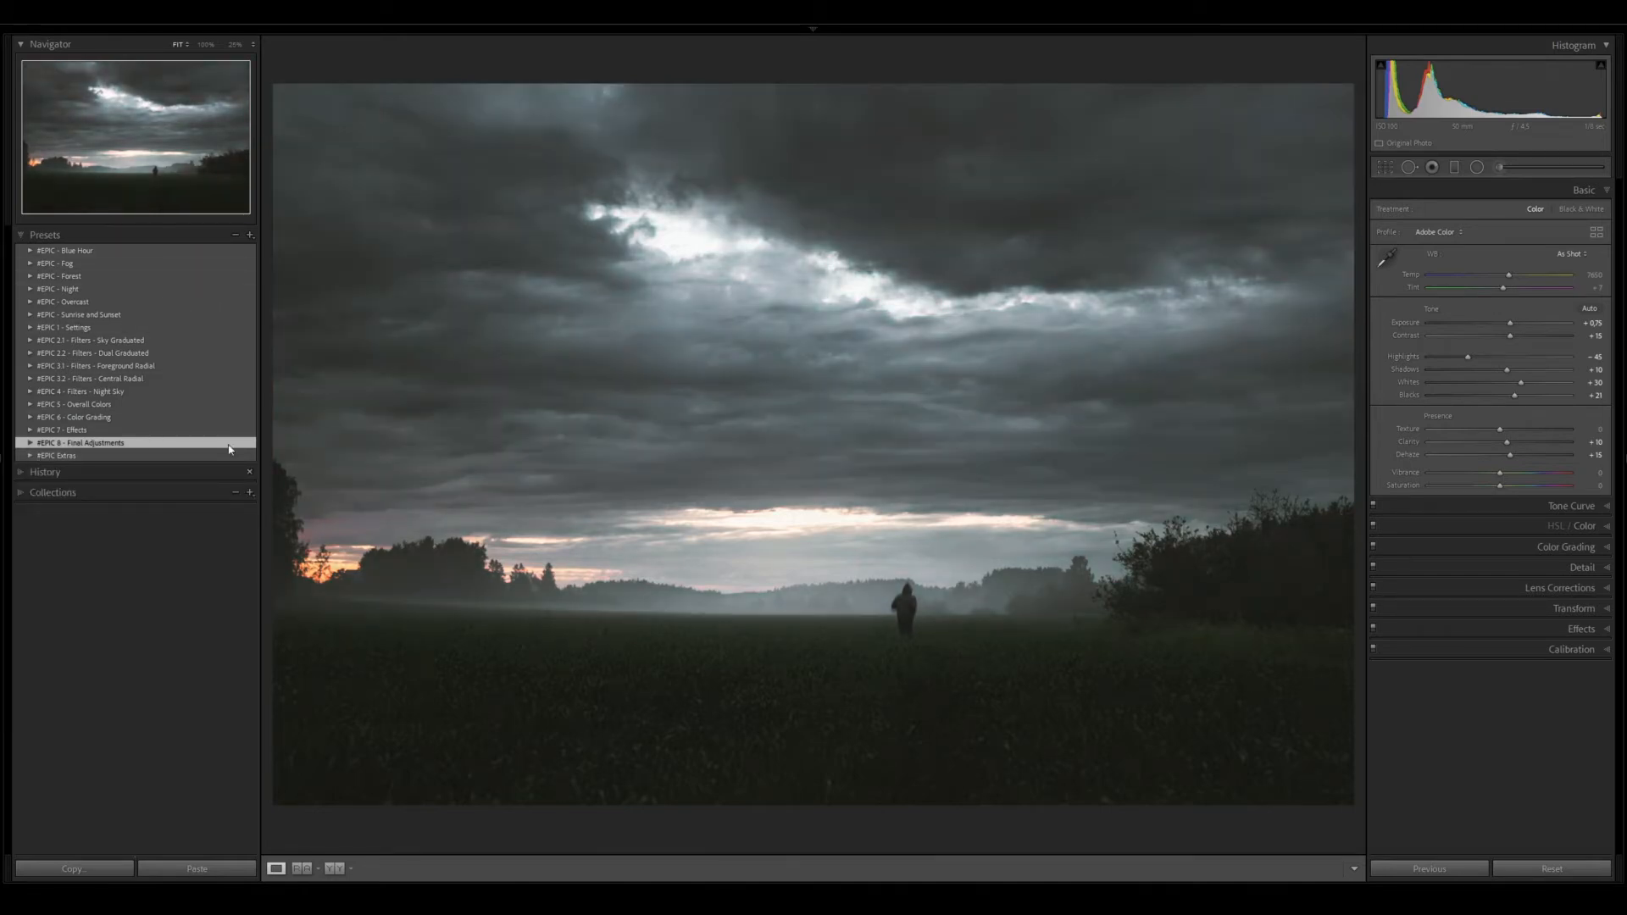
Apply the EPIC - Soft Light colour profile to the field photo with its amount set to 75
left_click(1597, 234)
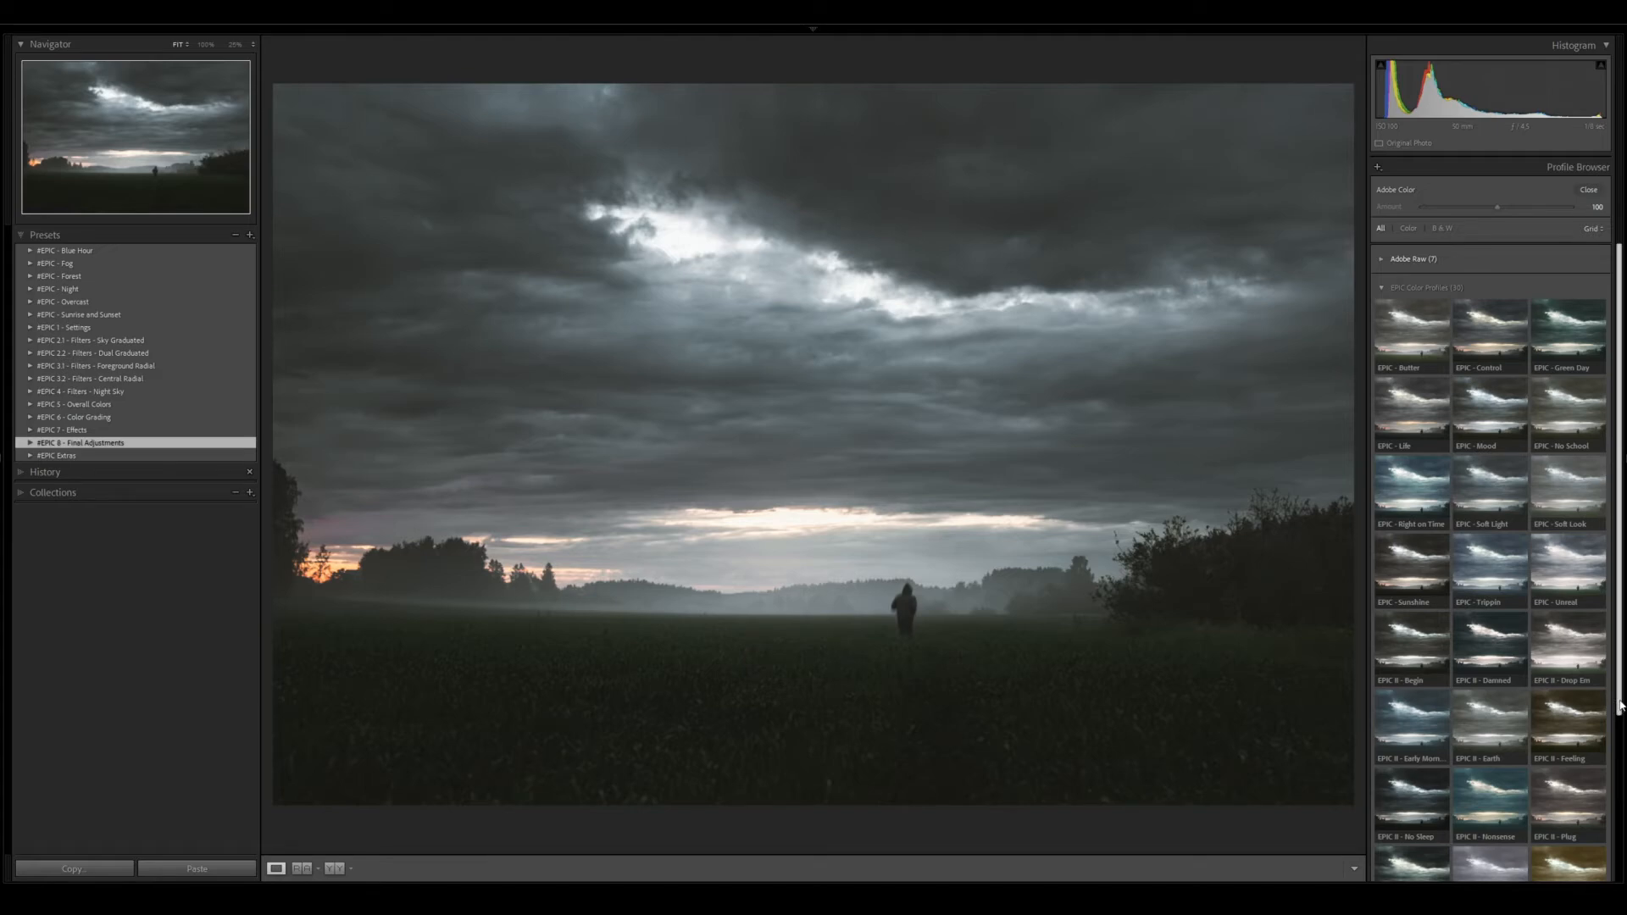
left_click_drag(1621, 705, 1622, 769)
left_click_drag(1623, 779, 1623, 737)
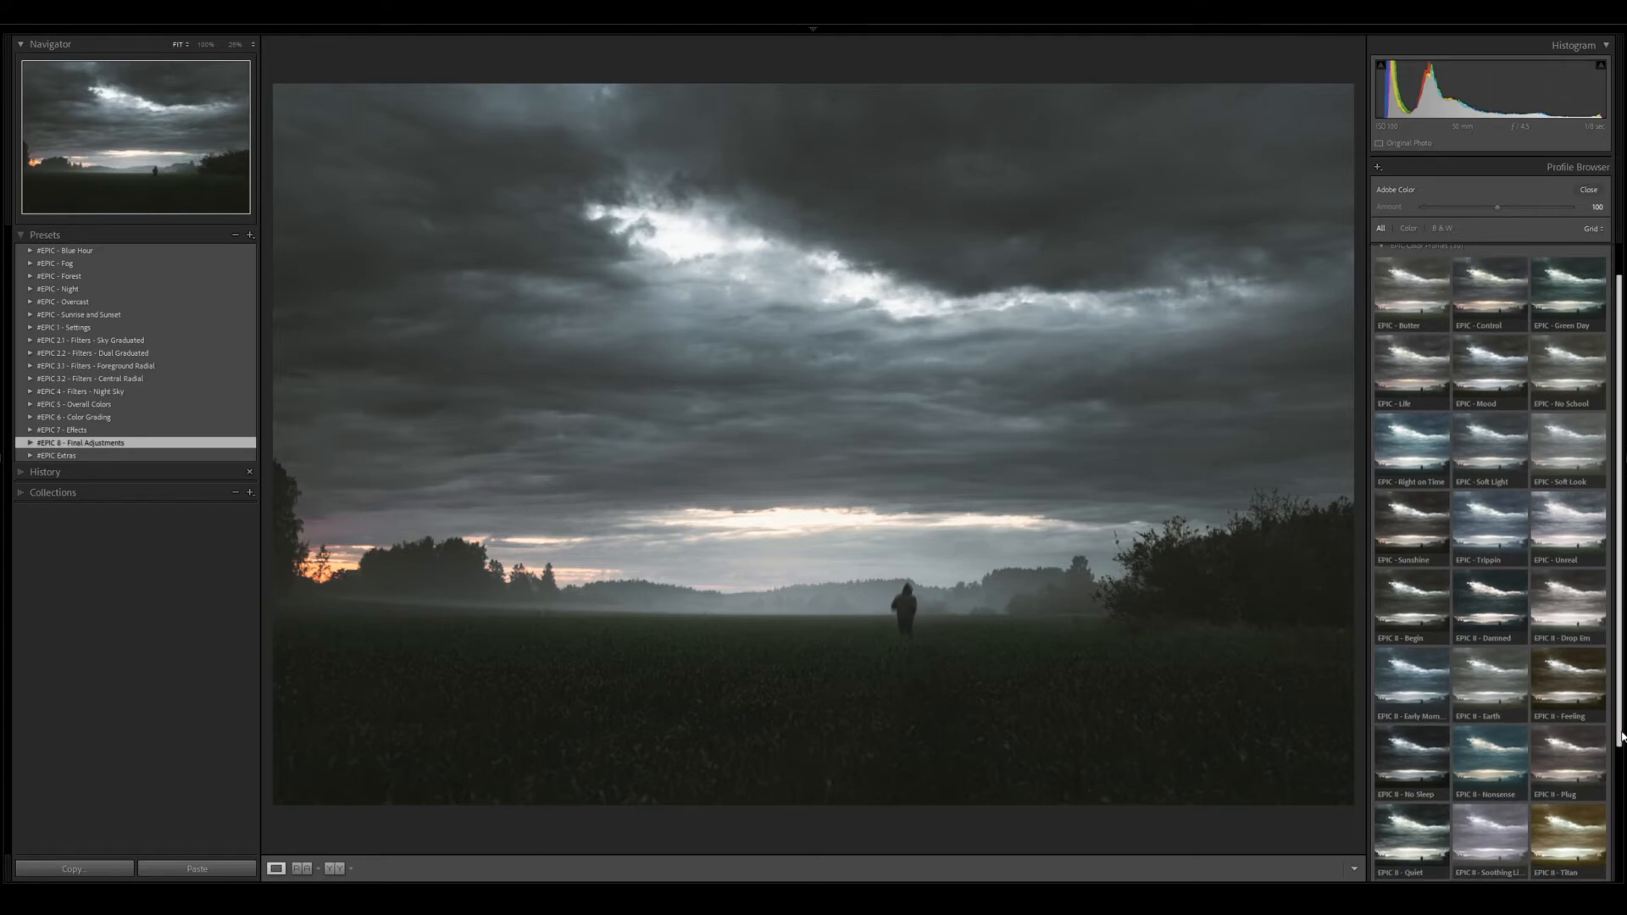
left_click(1498, 480)
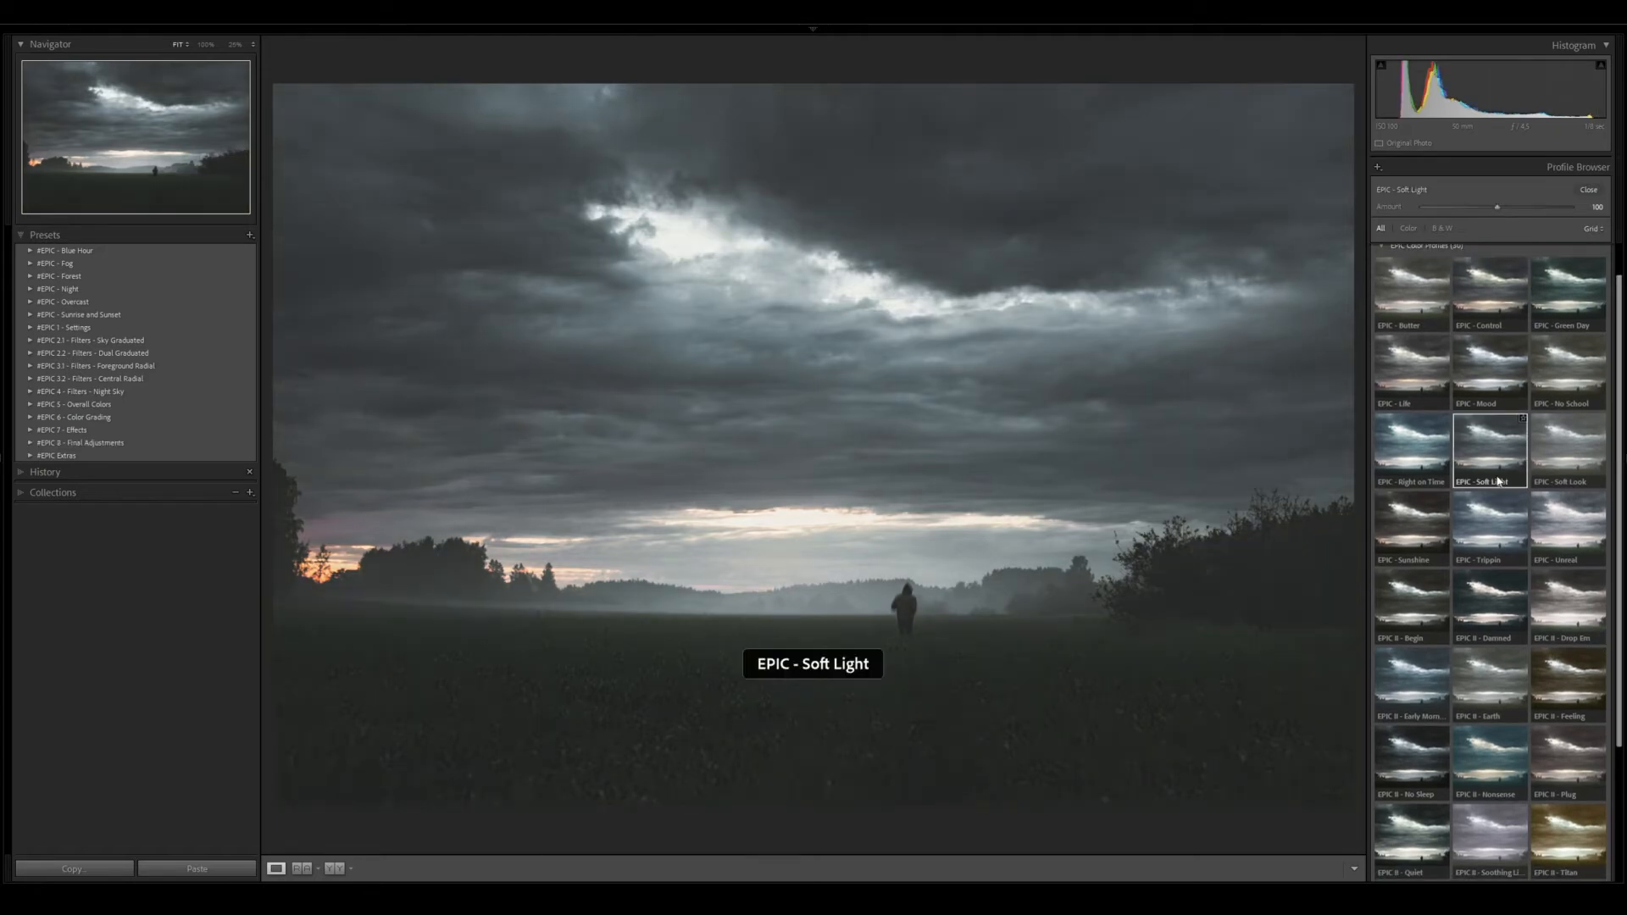
left_click_drag(1498, 207, 1480, 207)
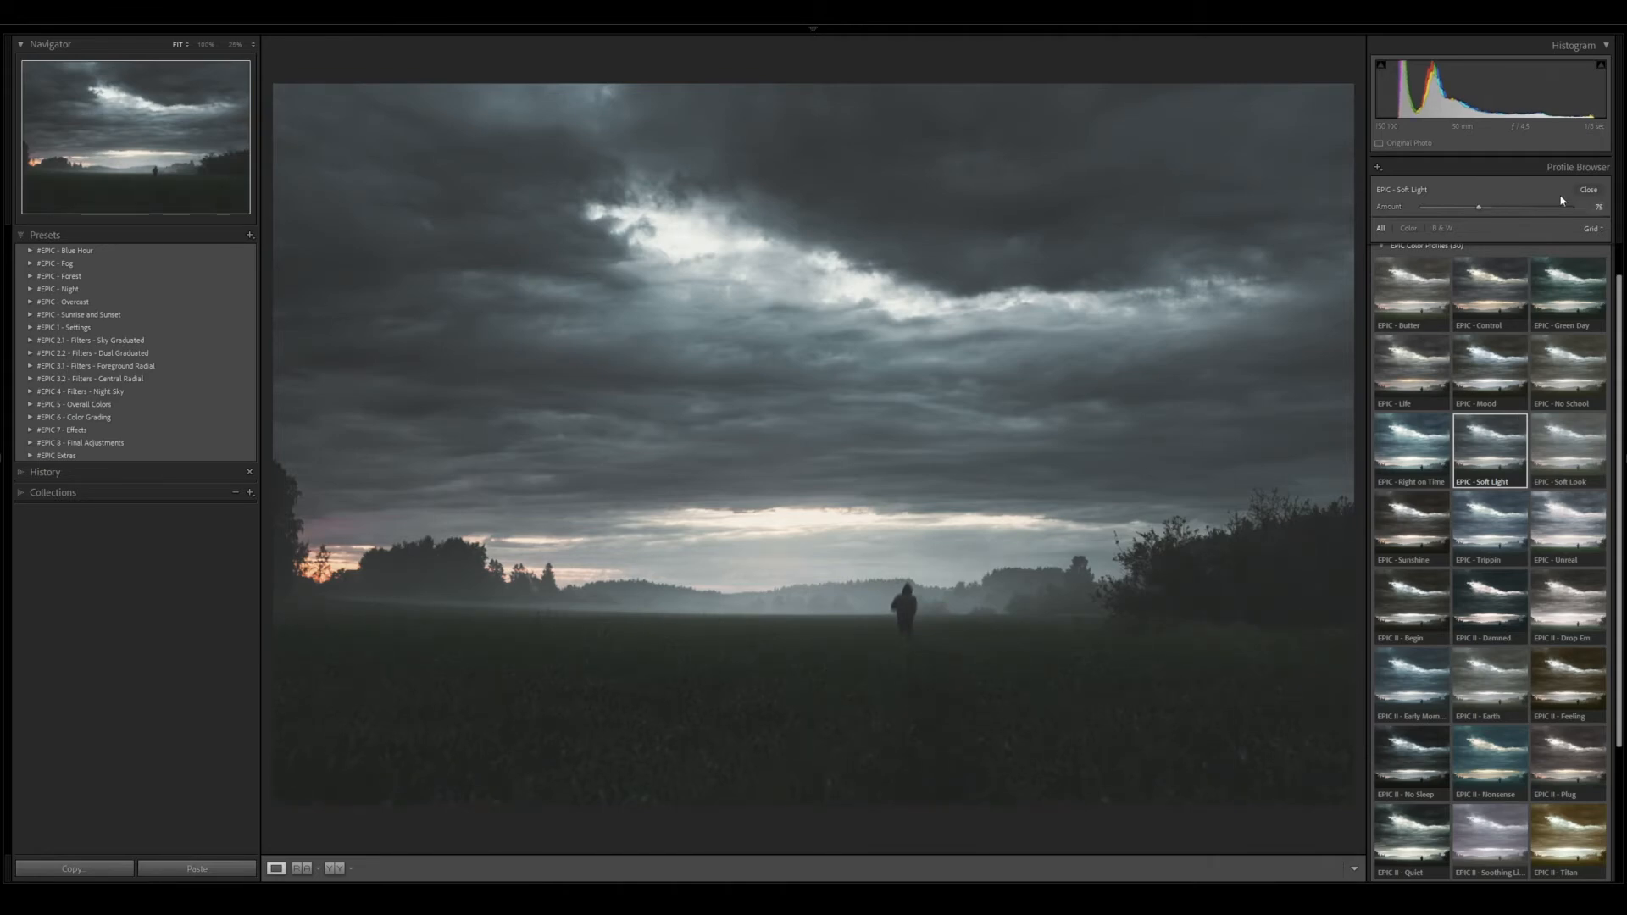
left_click(1588, 190)
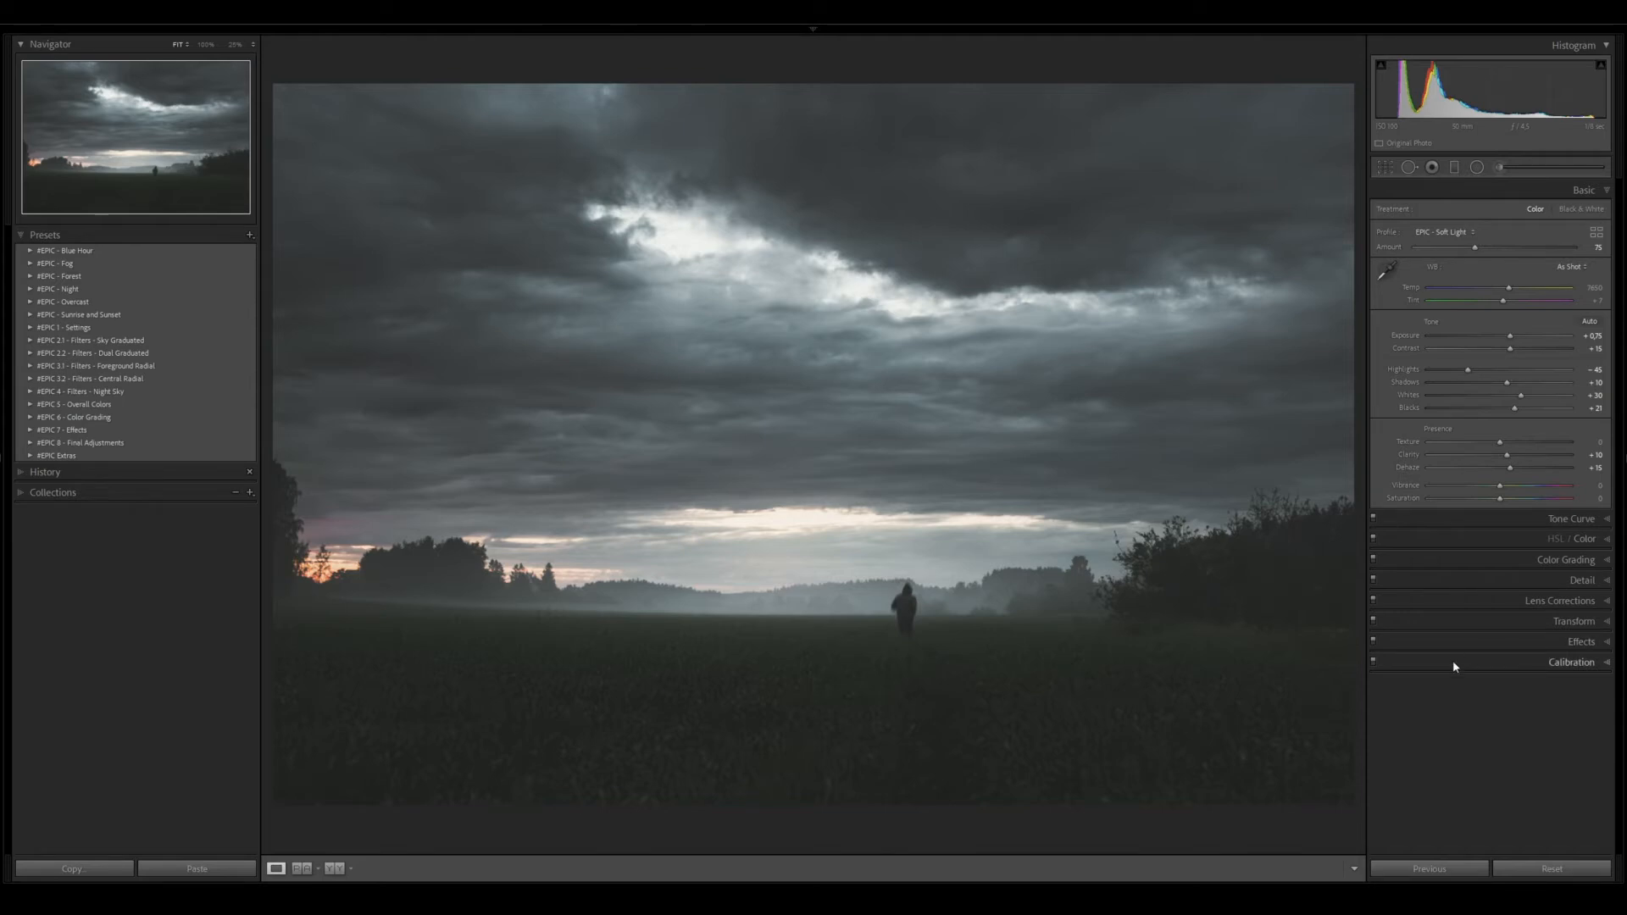
right_click(1146, 480)
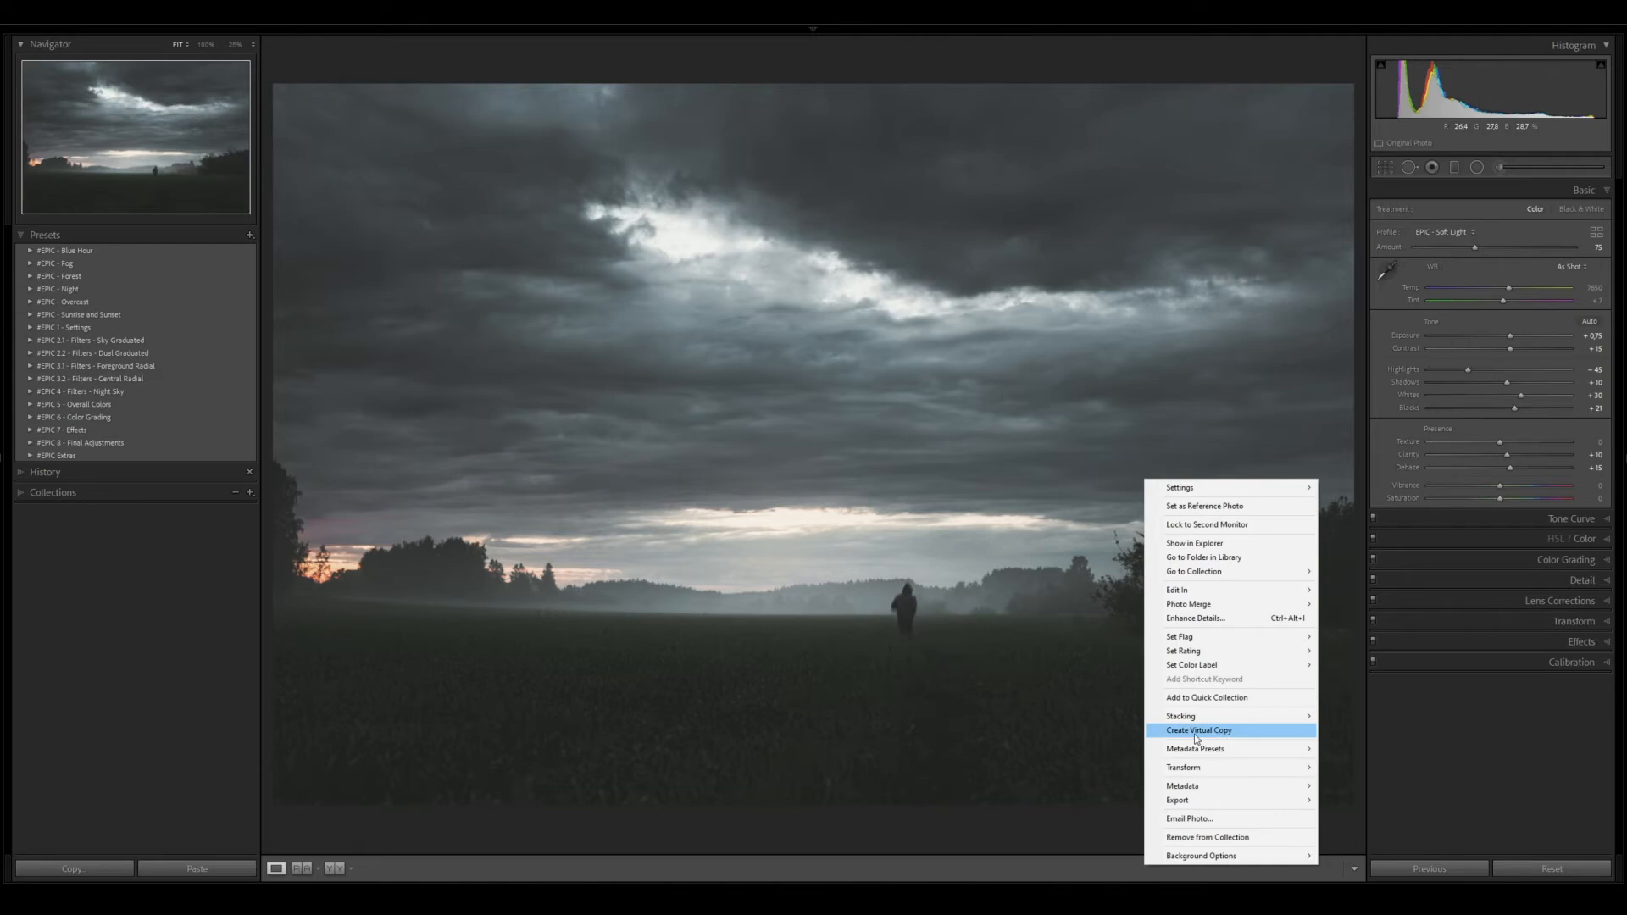
left_click(1513, 668)
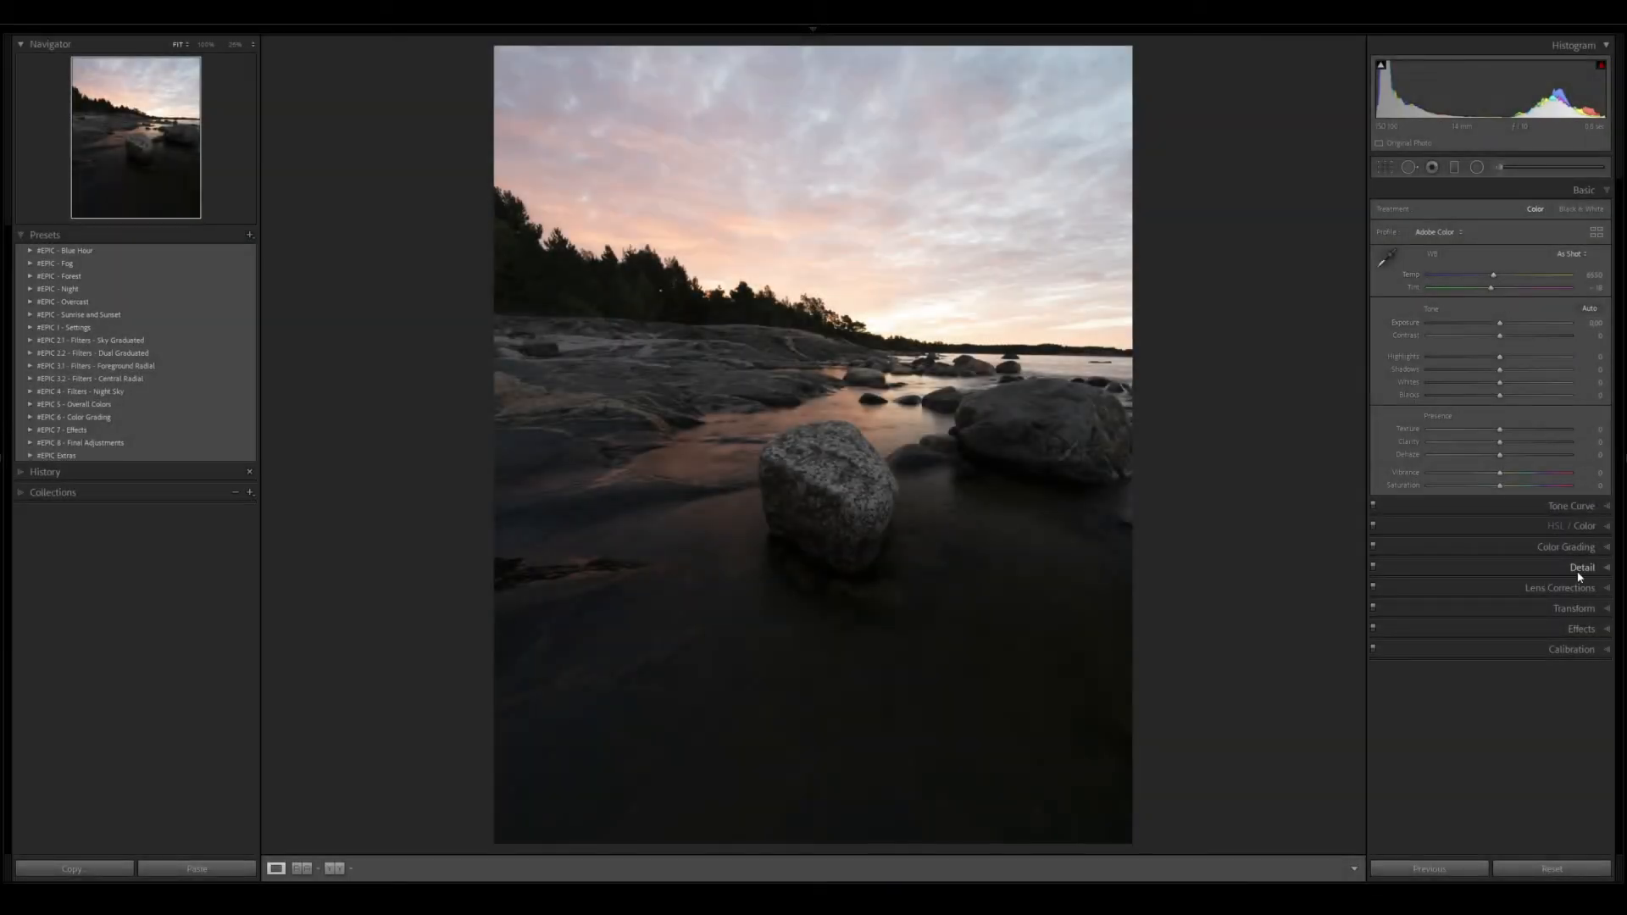
Enable lens profile corrections for the rocky shore sunset photo and set its exposure to -0.34
left_click(1577, 588)
left_click(1407, 345)
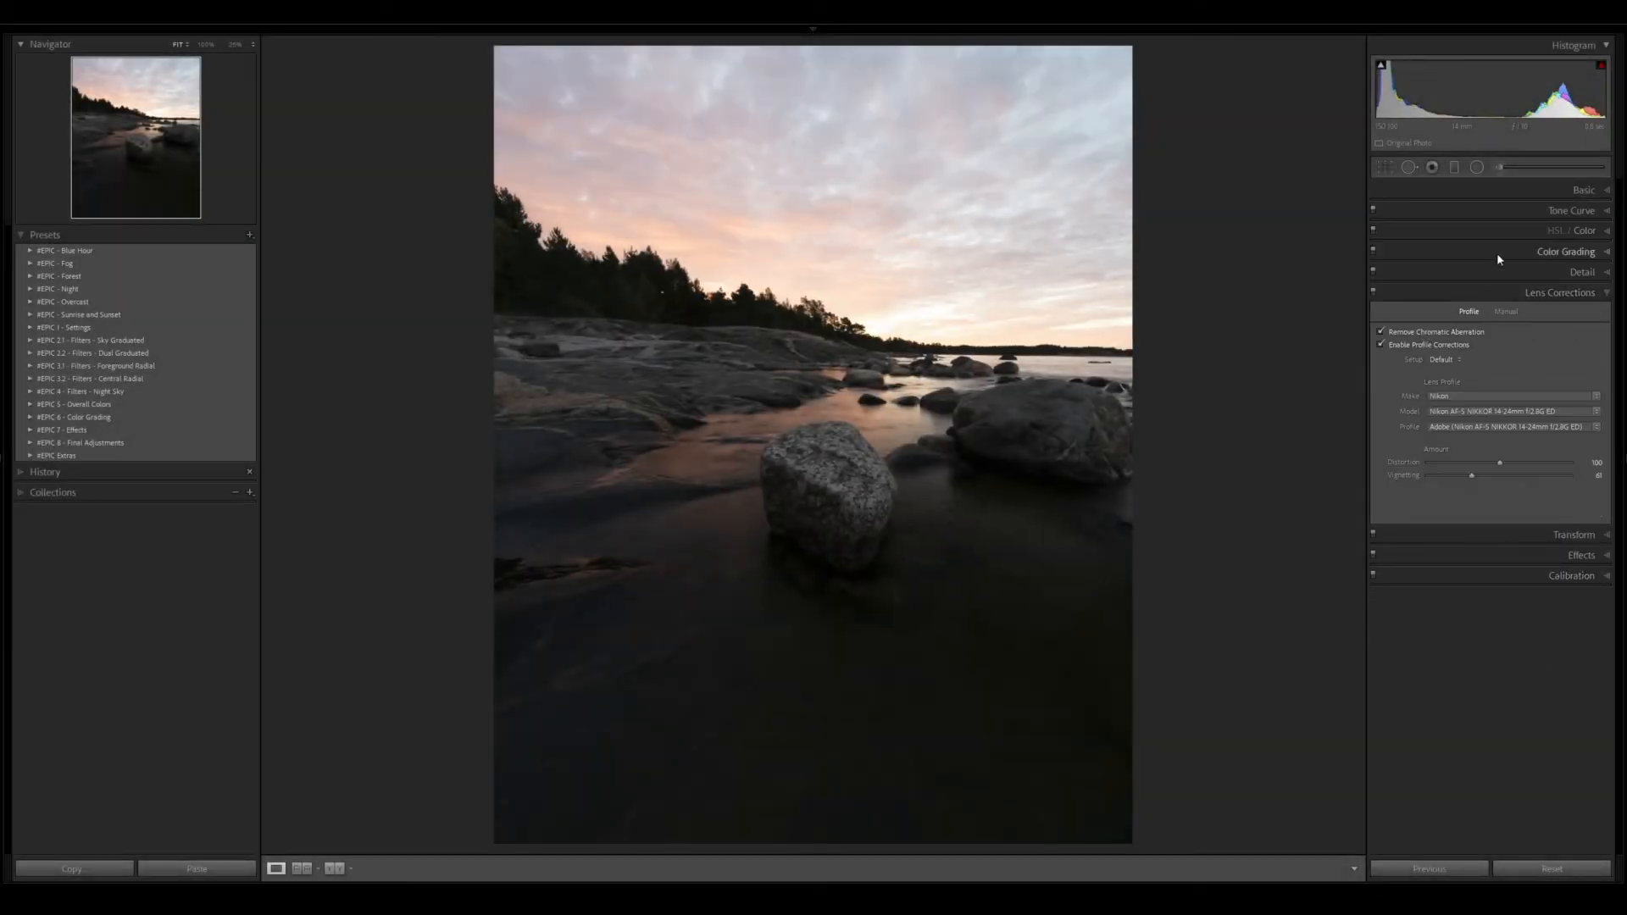
left_click(1574, 190)
left_click_drag(1501, 325, 1495, 327)
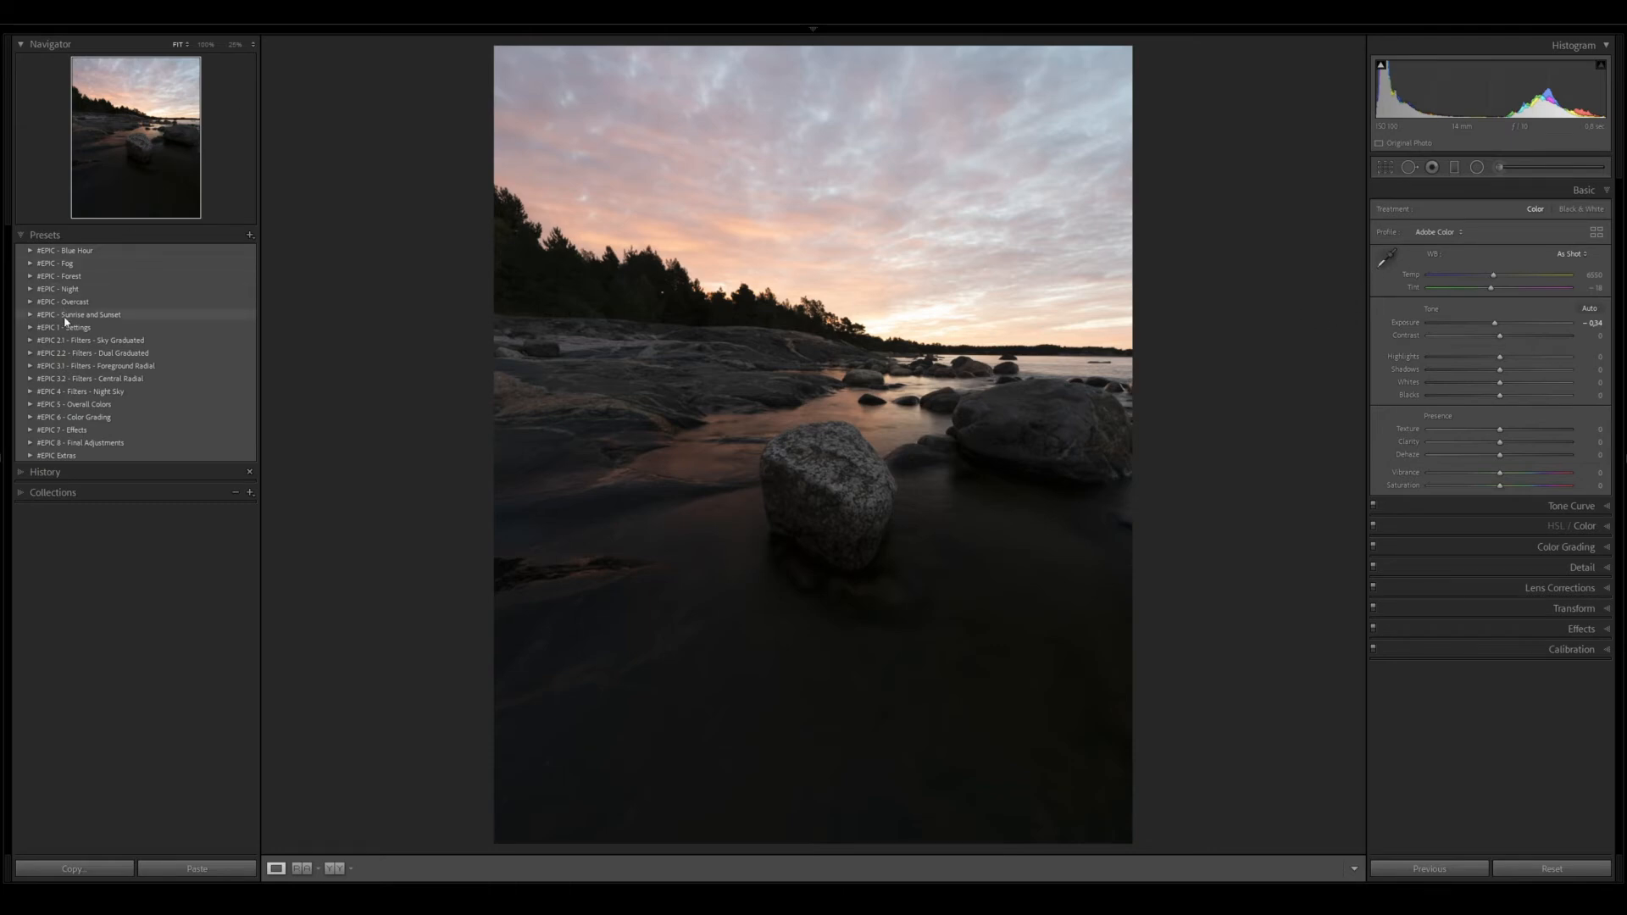
Apply the preset EPIC IV - Intense - Knocked from the #EPIC - Sunrise and Sunset group to the shore photo
left_click(31, 315)
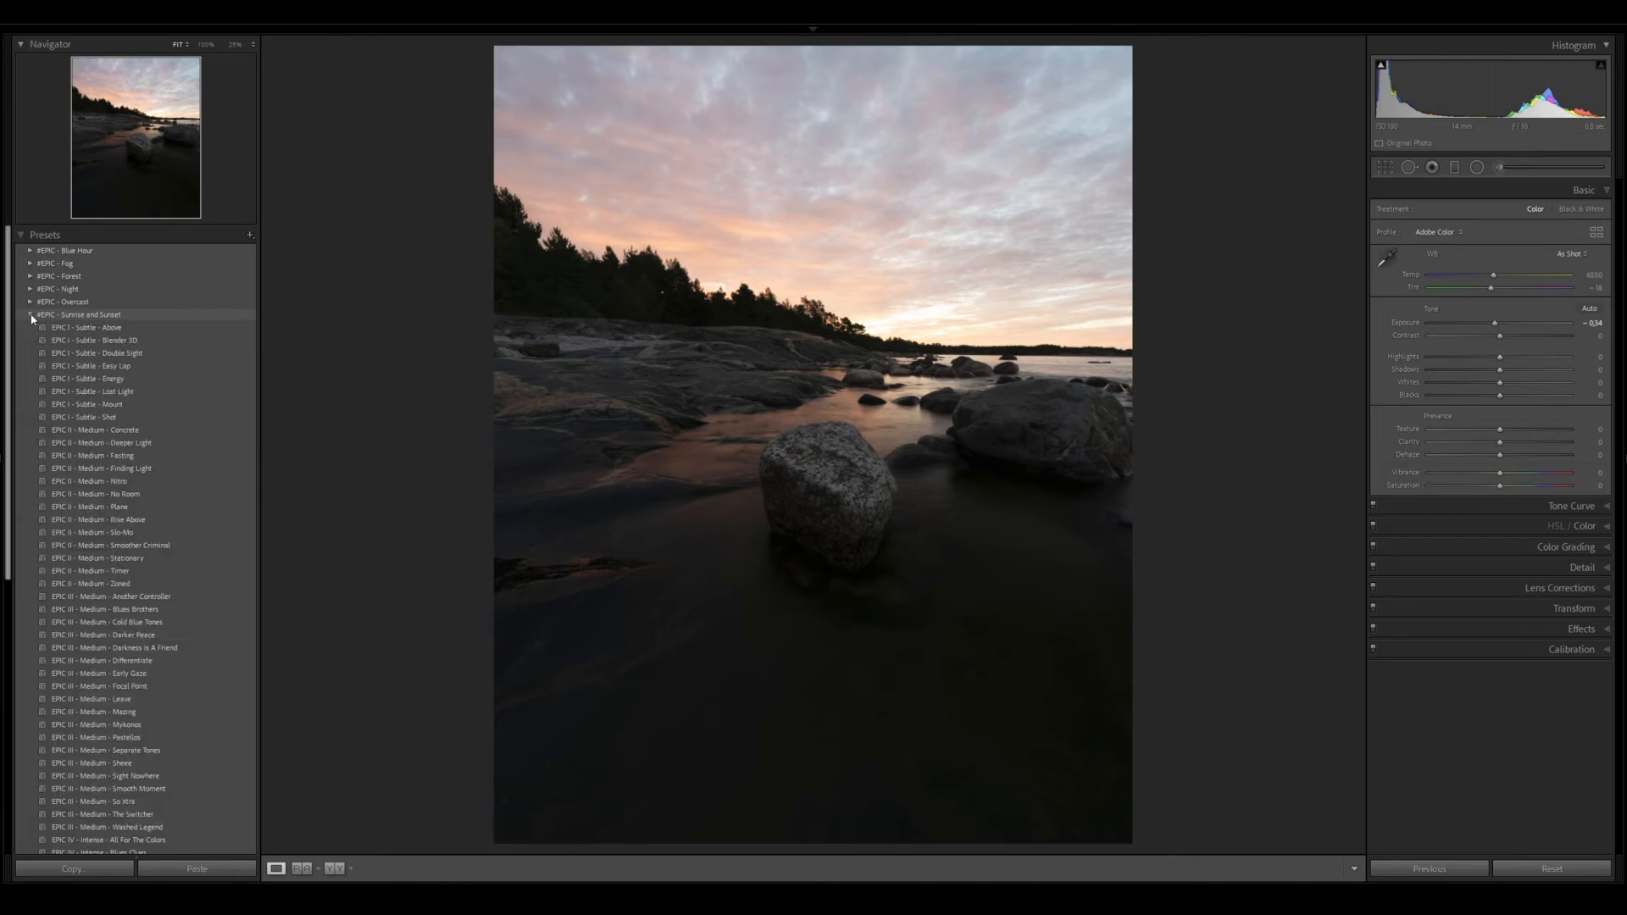
scroll(101, 305, "down", 3)
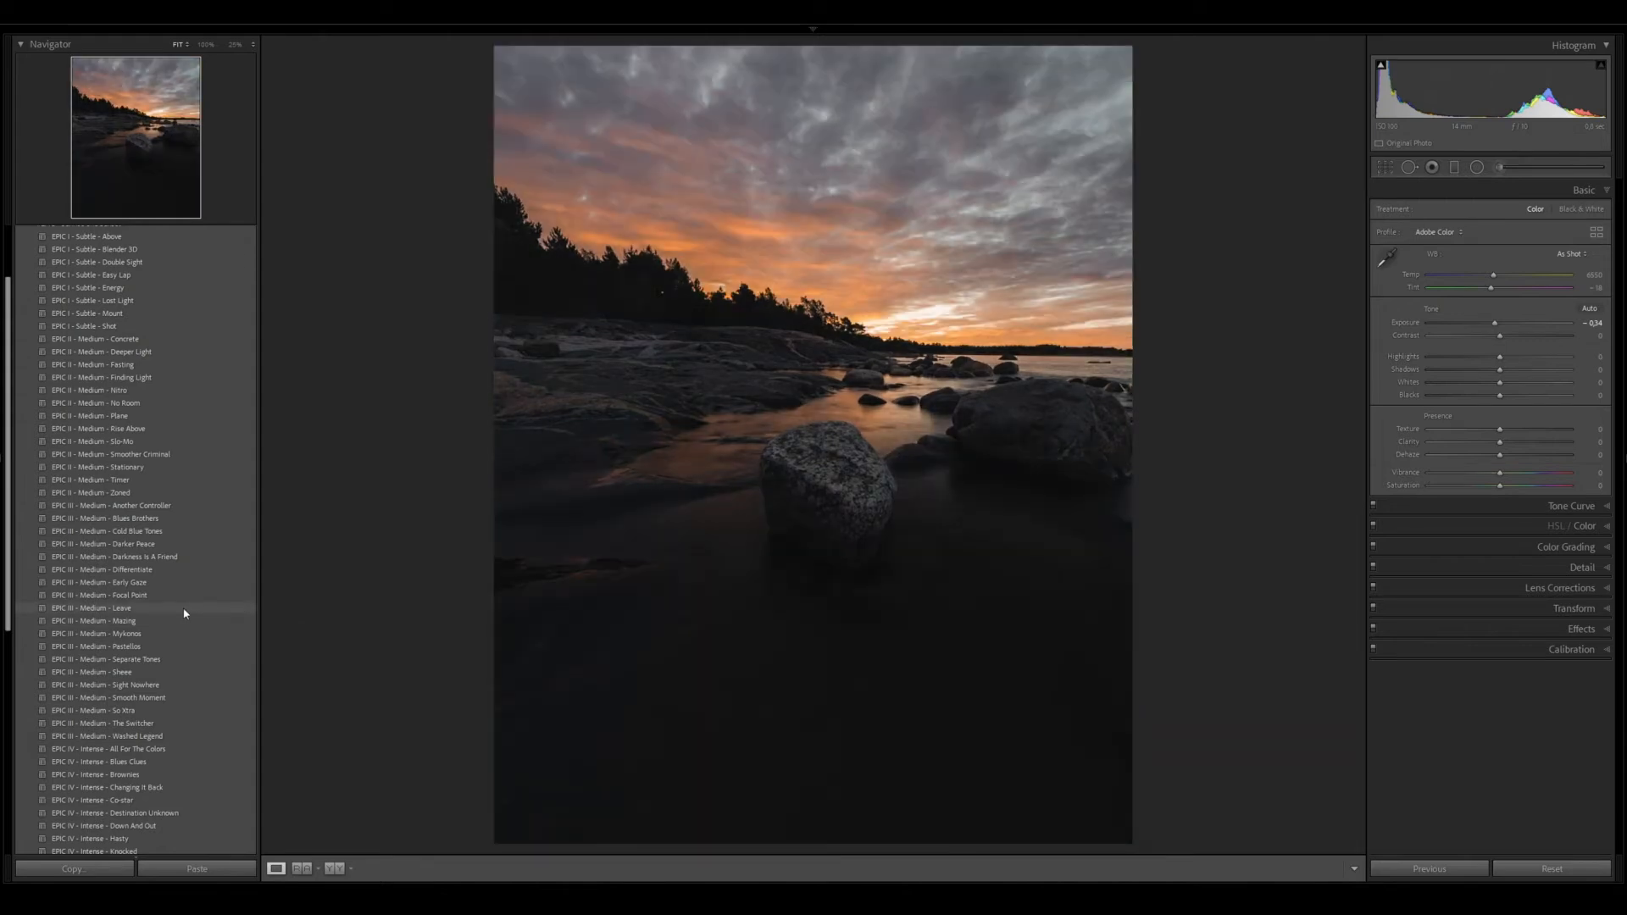
scroll(185, 614, "down", 5)
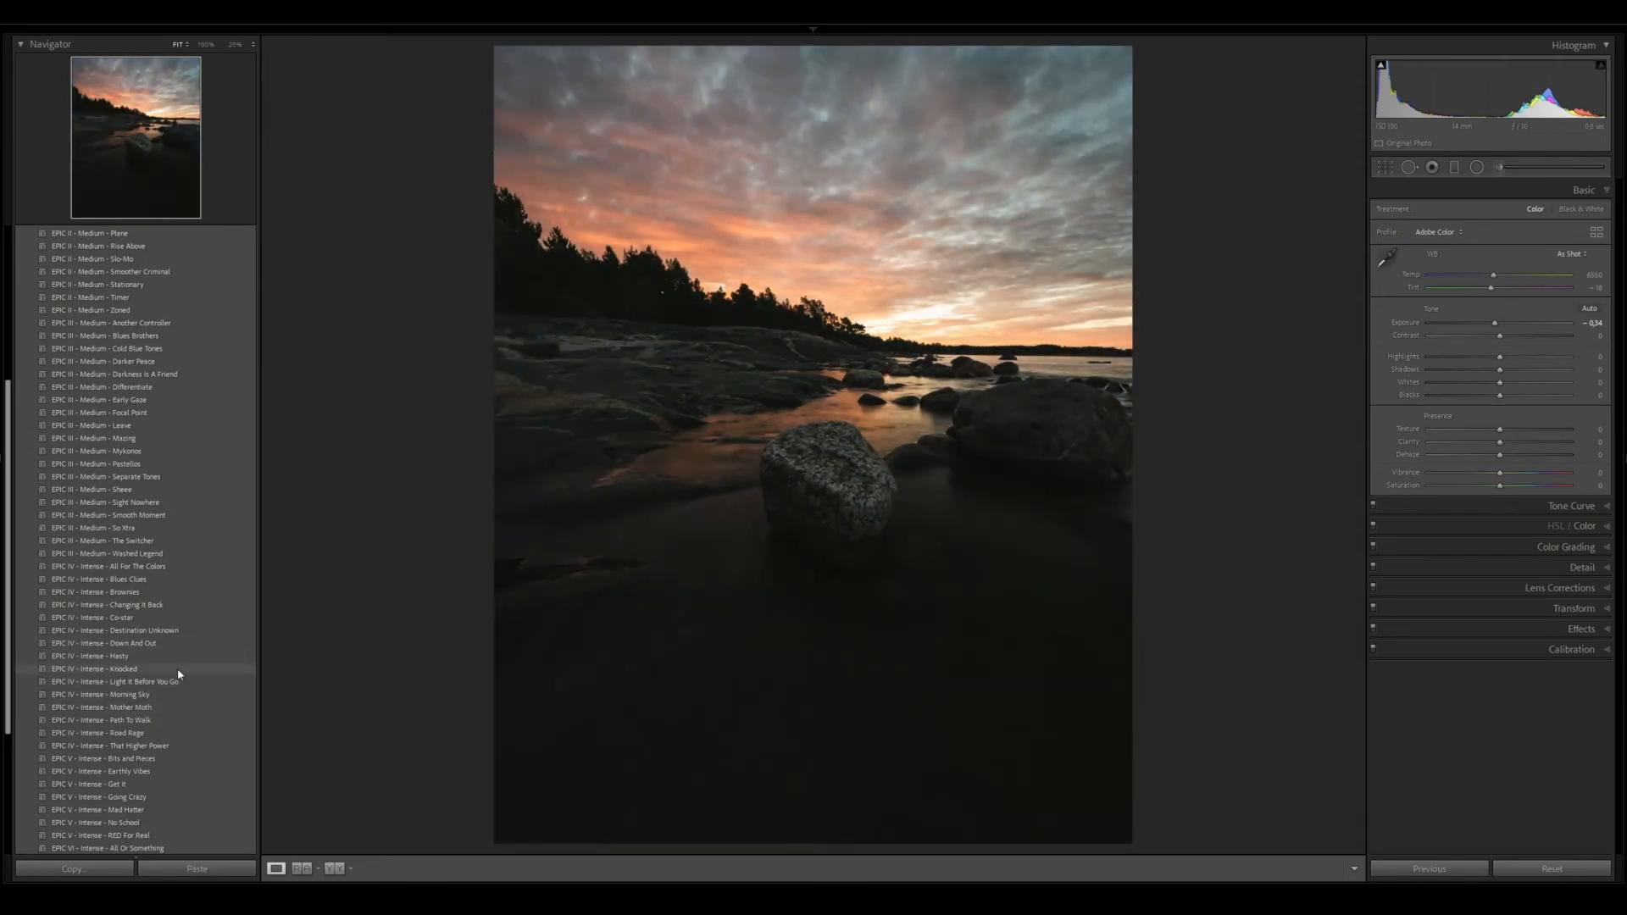
left_click(179, 671)
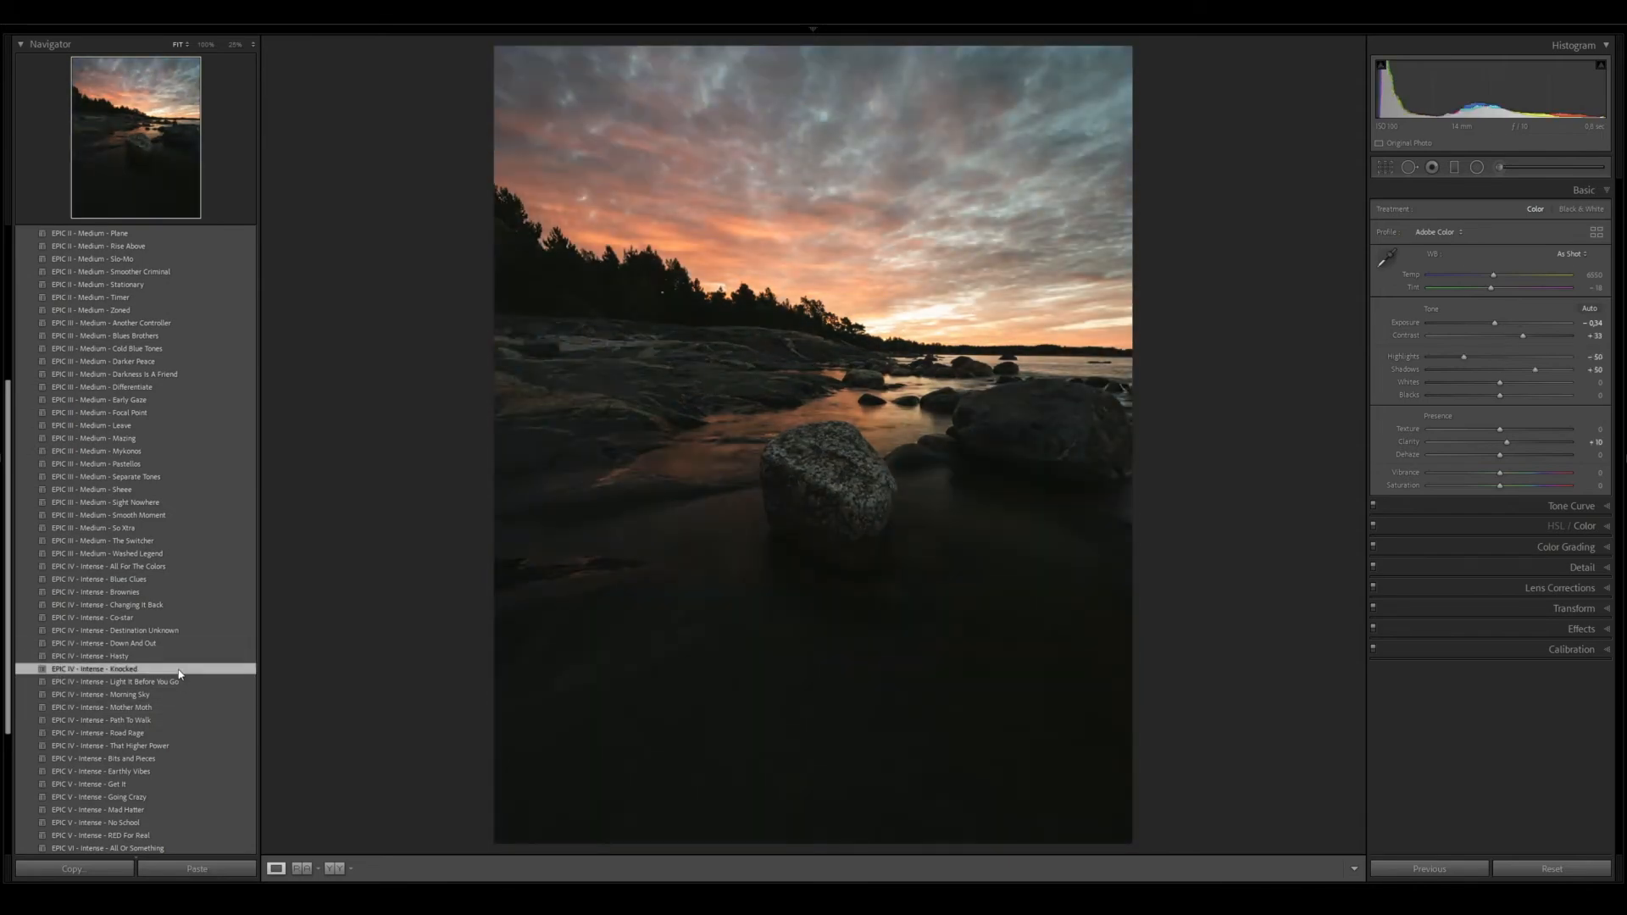
scroll(102, 492, "up", 10)
left_click(30, 315)
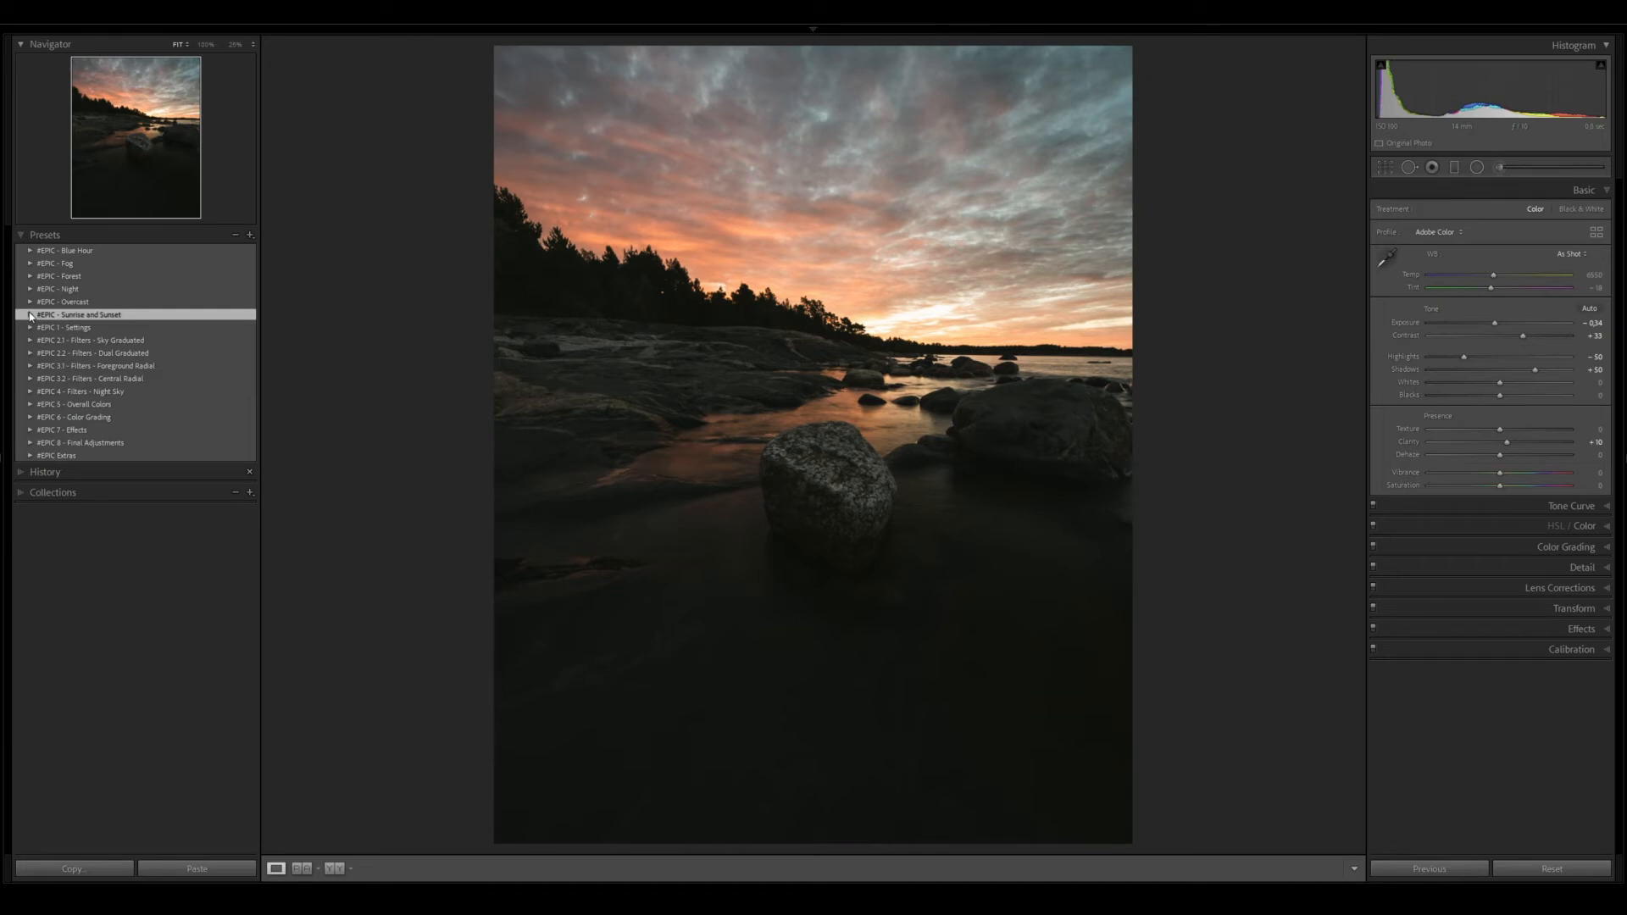
Apply the preset EPIC IV - Details II from the #EPIC 1 - Settings group to the shore photo
left_click(30, 327)
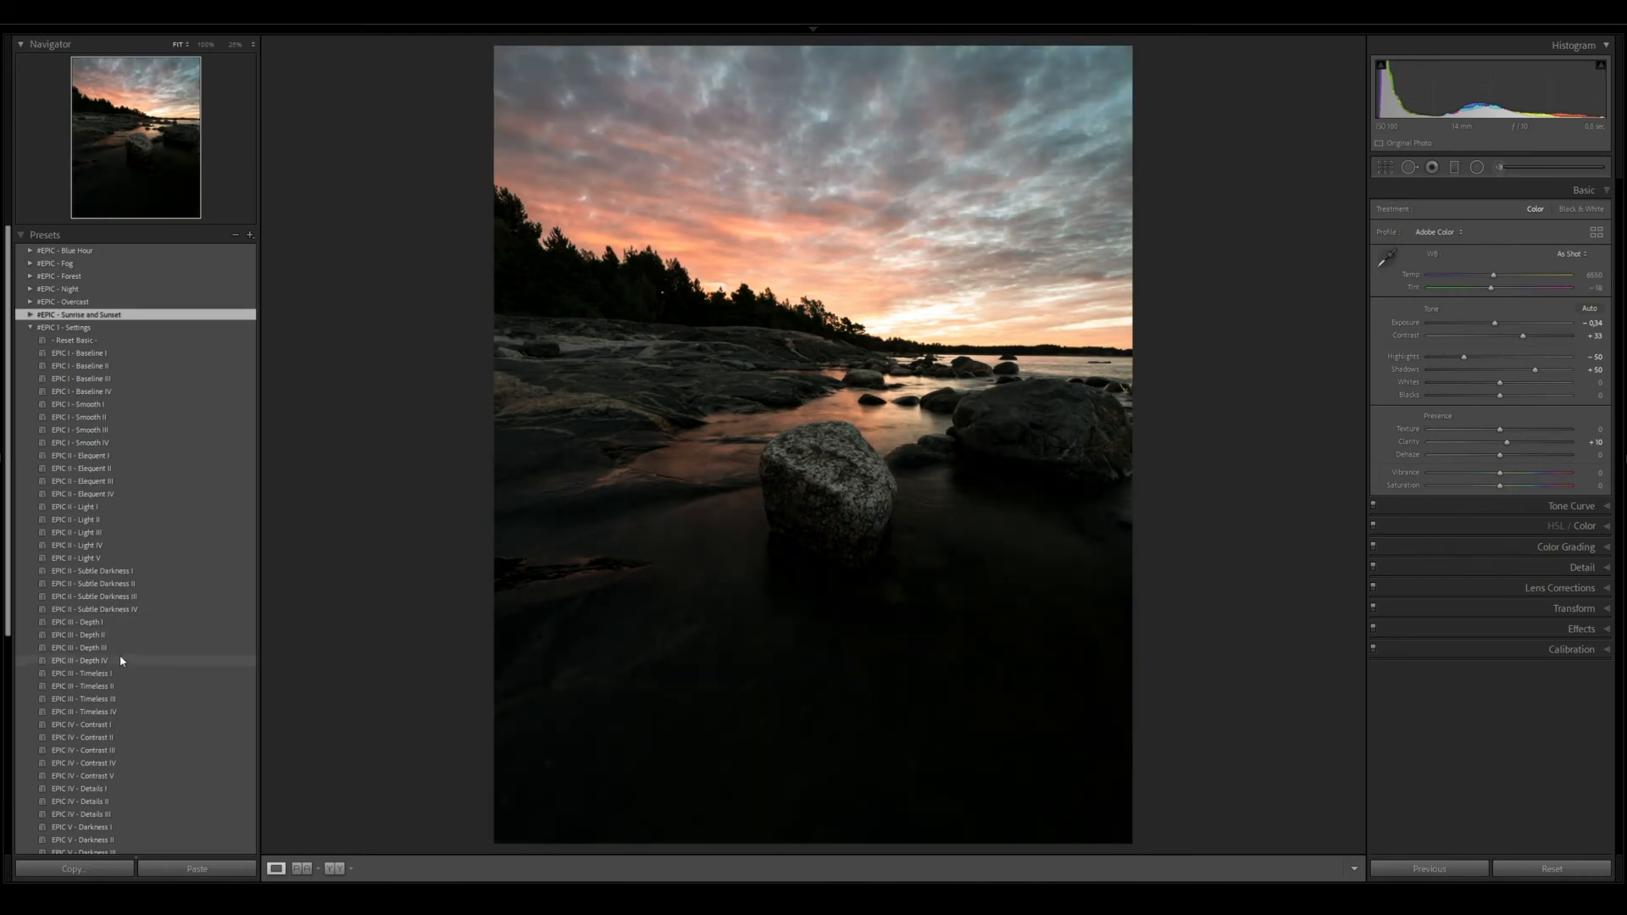
scroll(120, 727, "down", 3)
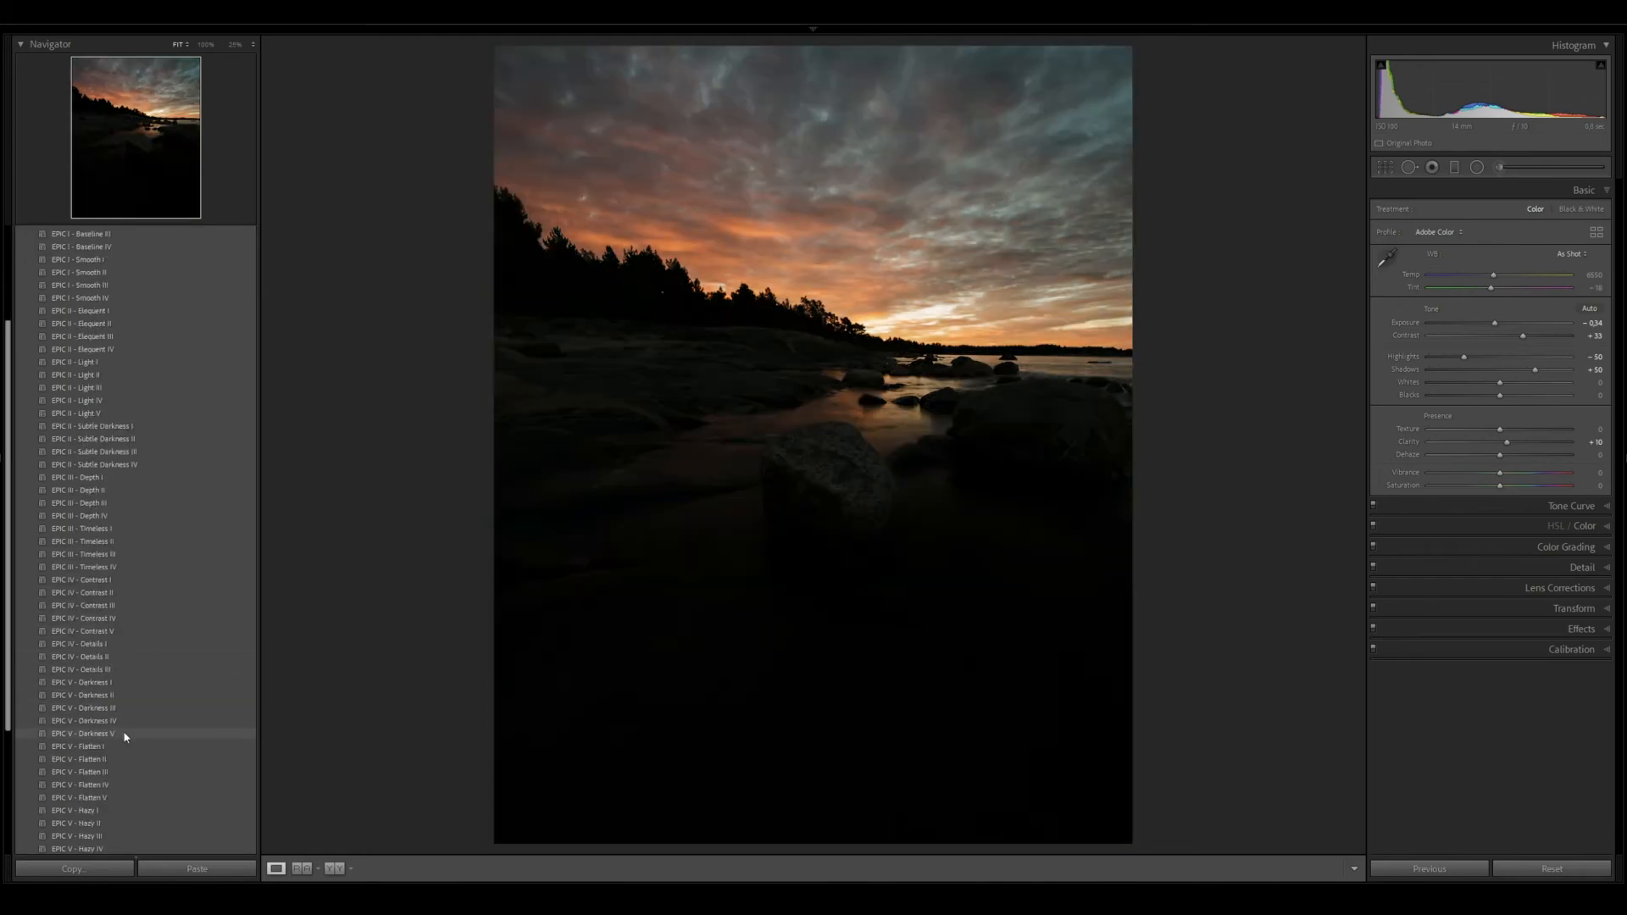
scroll(123, 734, "down", 2)
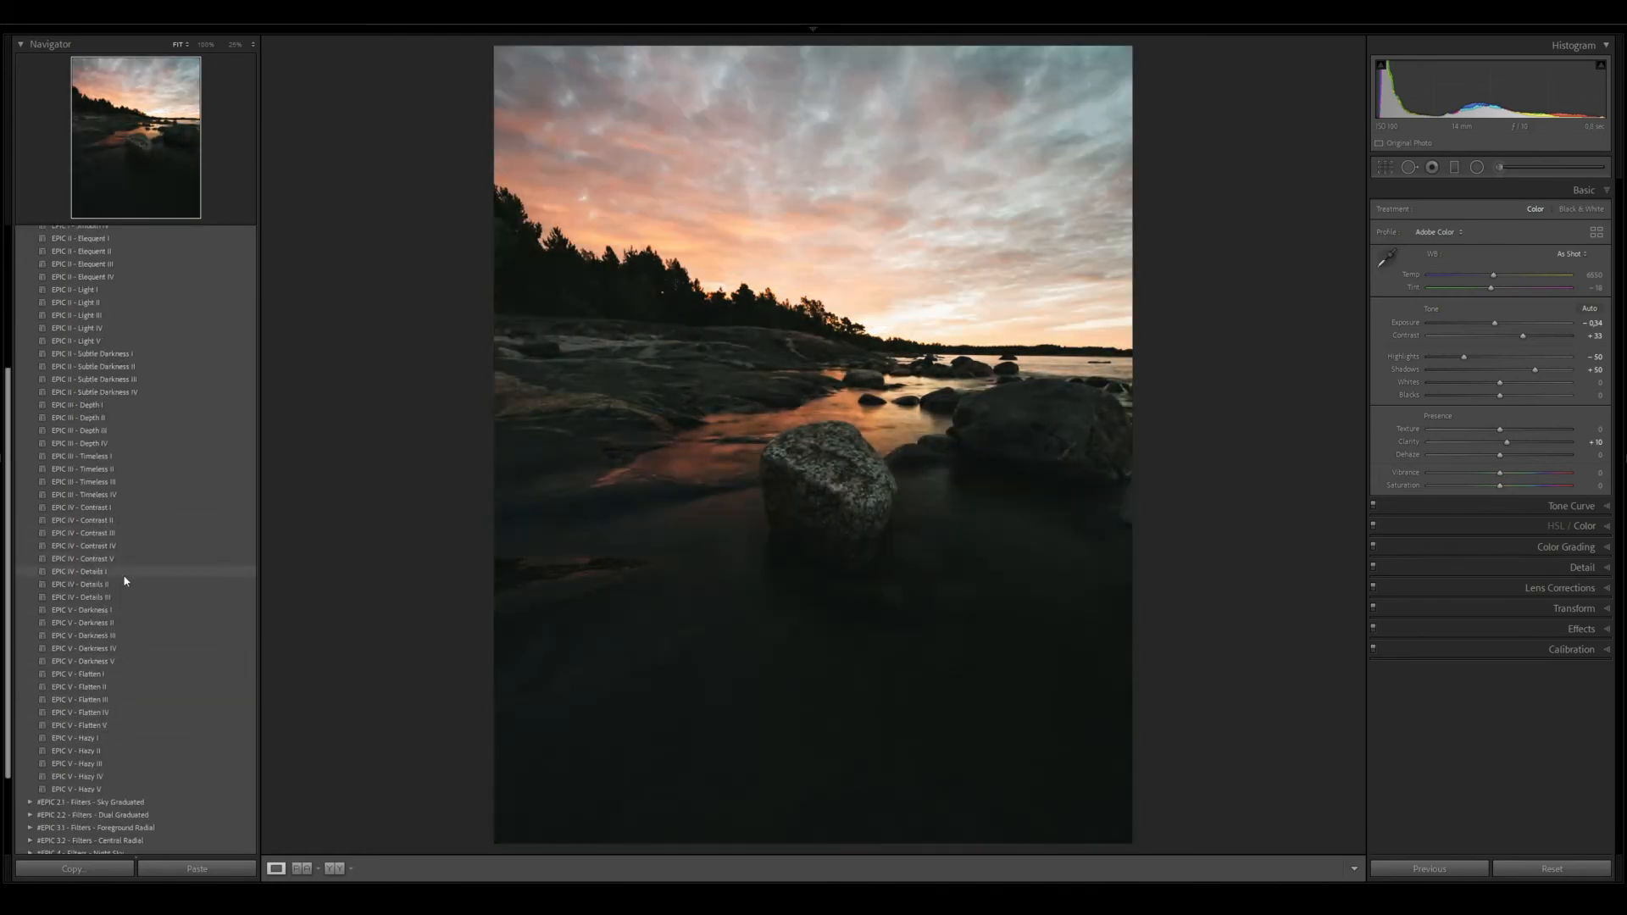
left_click(121, 584)
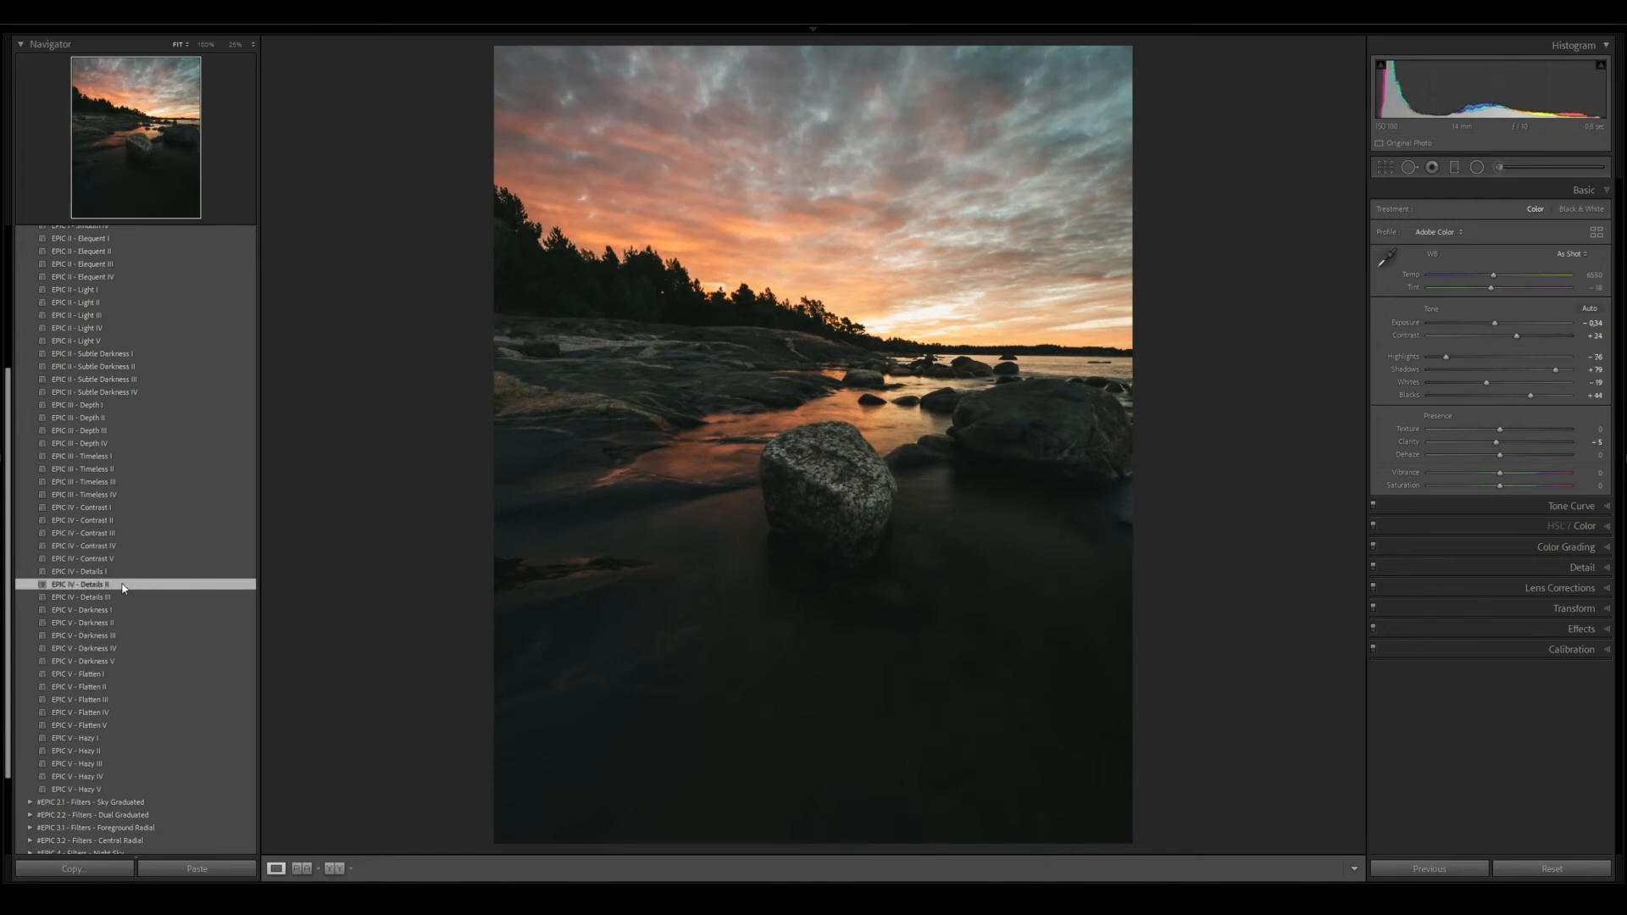
scroll(123, 587, "up", 5)
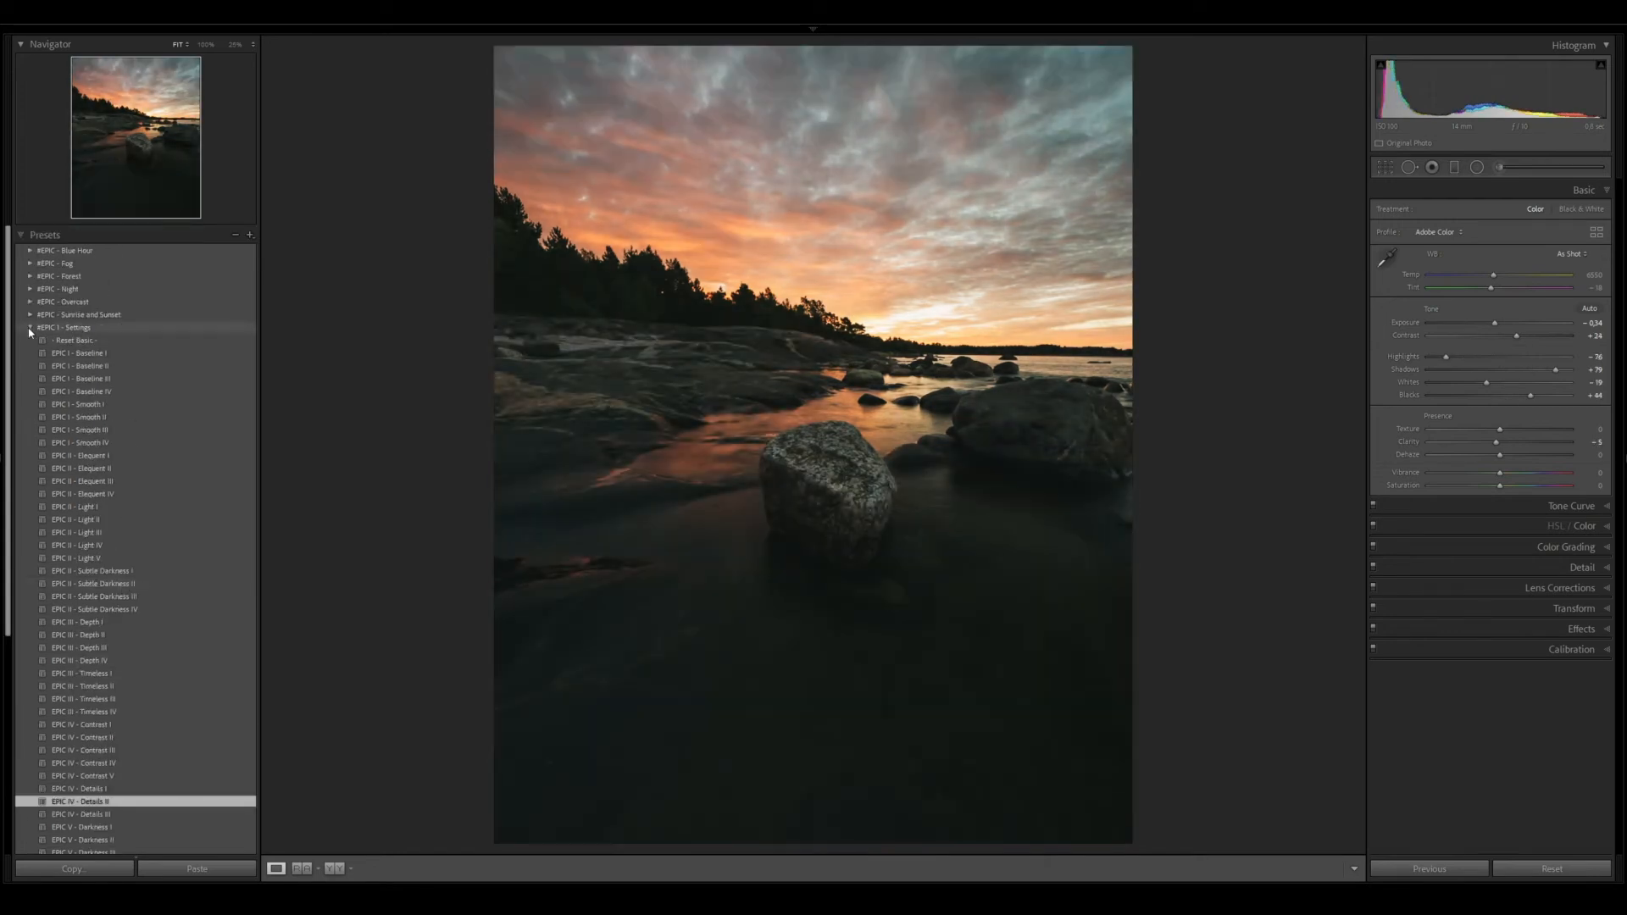
left_click(29, 328)
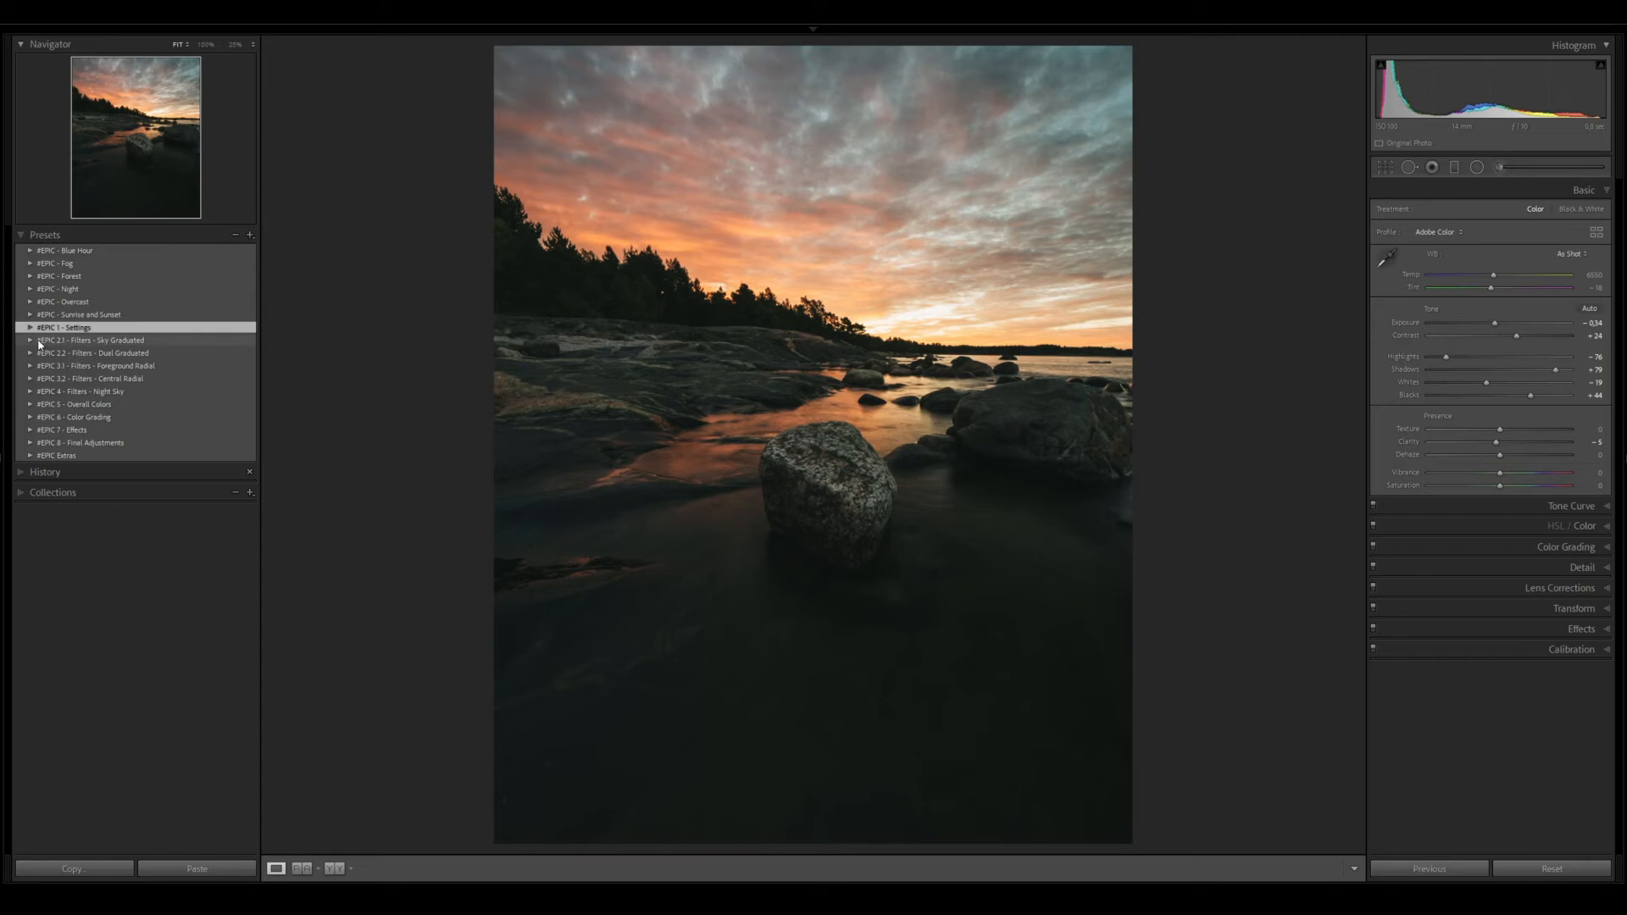
Darken the shore photo's sky with the #EPIC 2.1 filter preset EPIC II - Graduated - Darken Sky 1/3 II
left_click(31, 341)
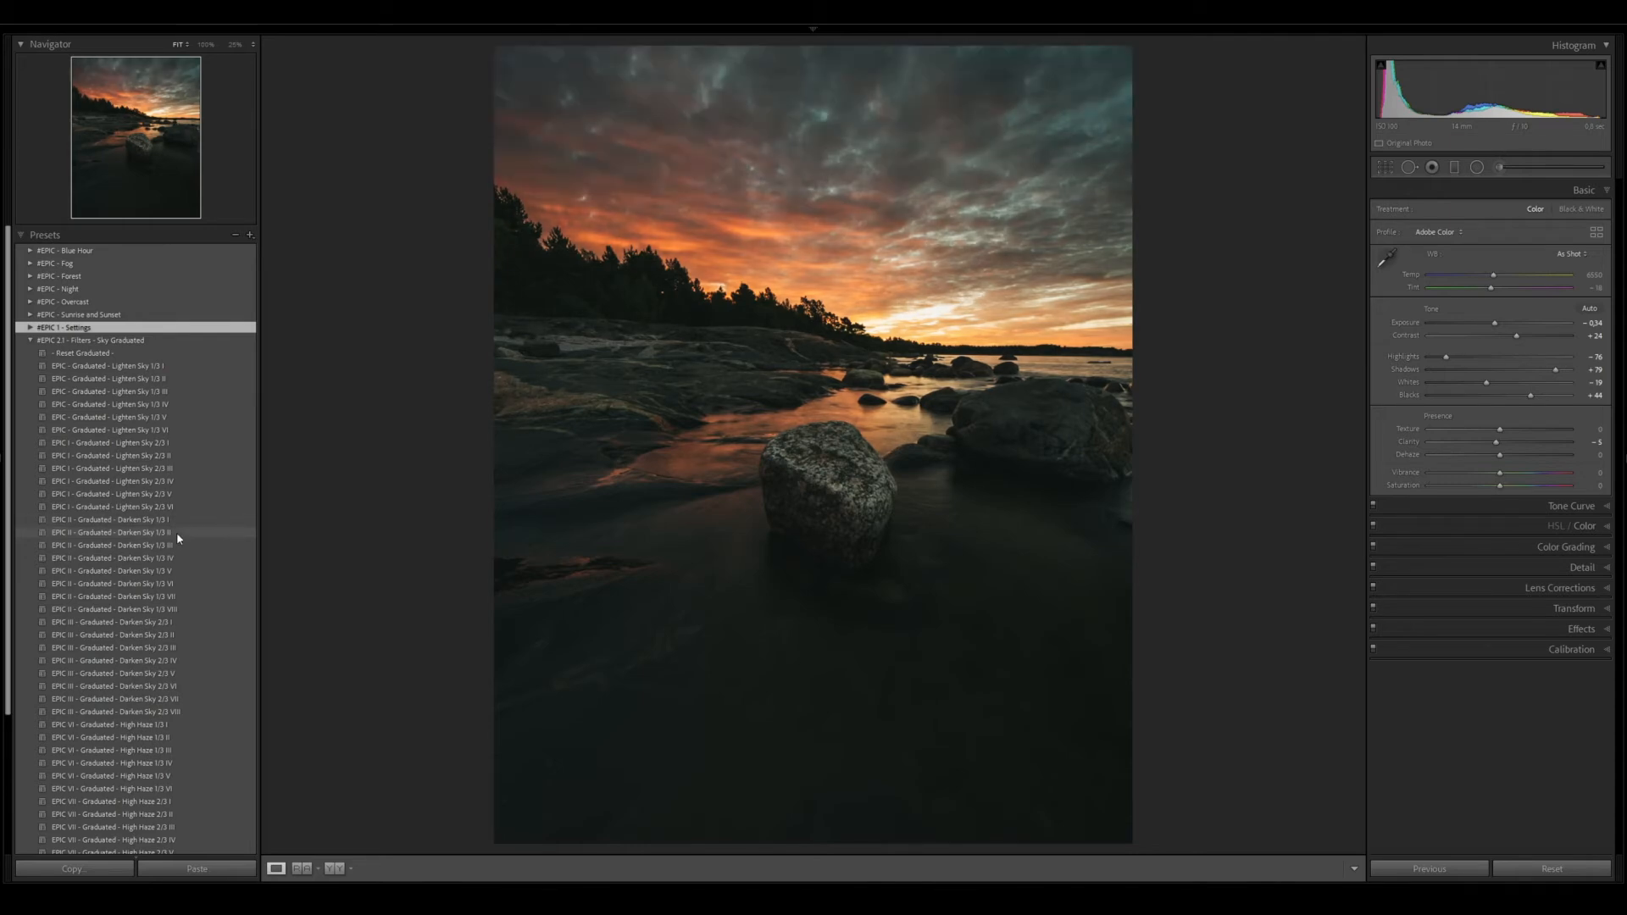
left_click(177, 533)
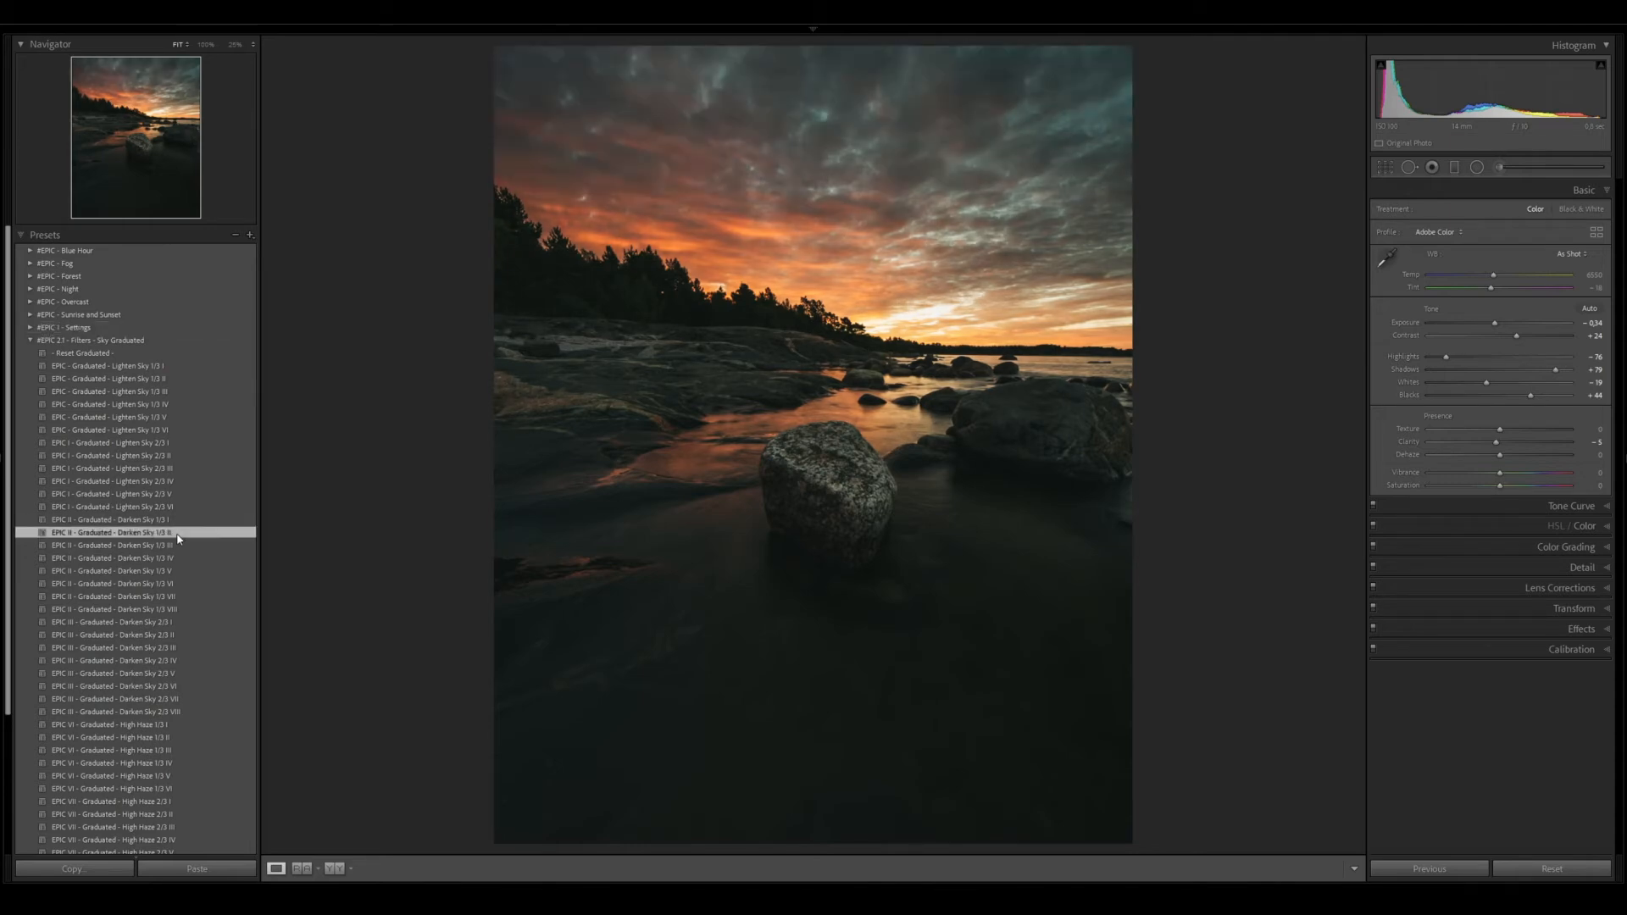
left_click(31, 340)
Brighten the shore photo's foreground with the #EPIC 3.1 filter preset EPIC B - Radial - Lighten Foreground 2/3 II
left_click(31, 366)
scroll(227, 627, "down", 3)
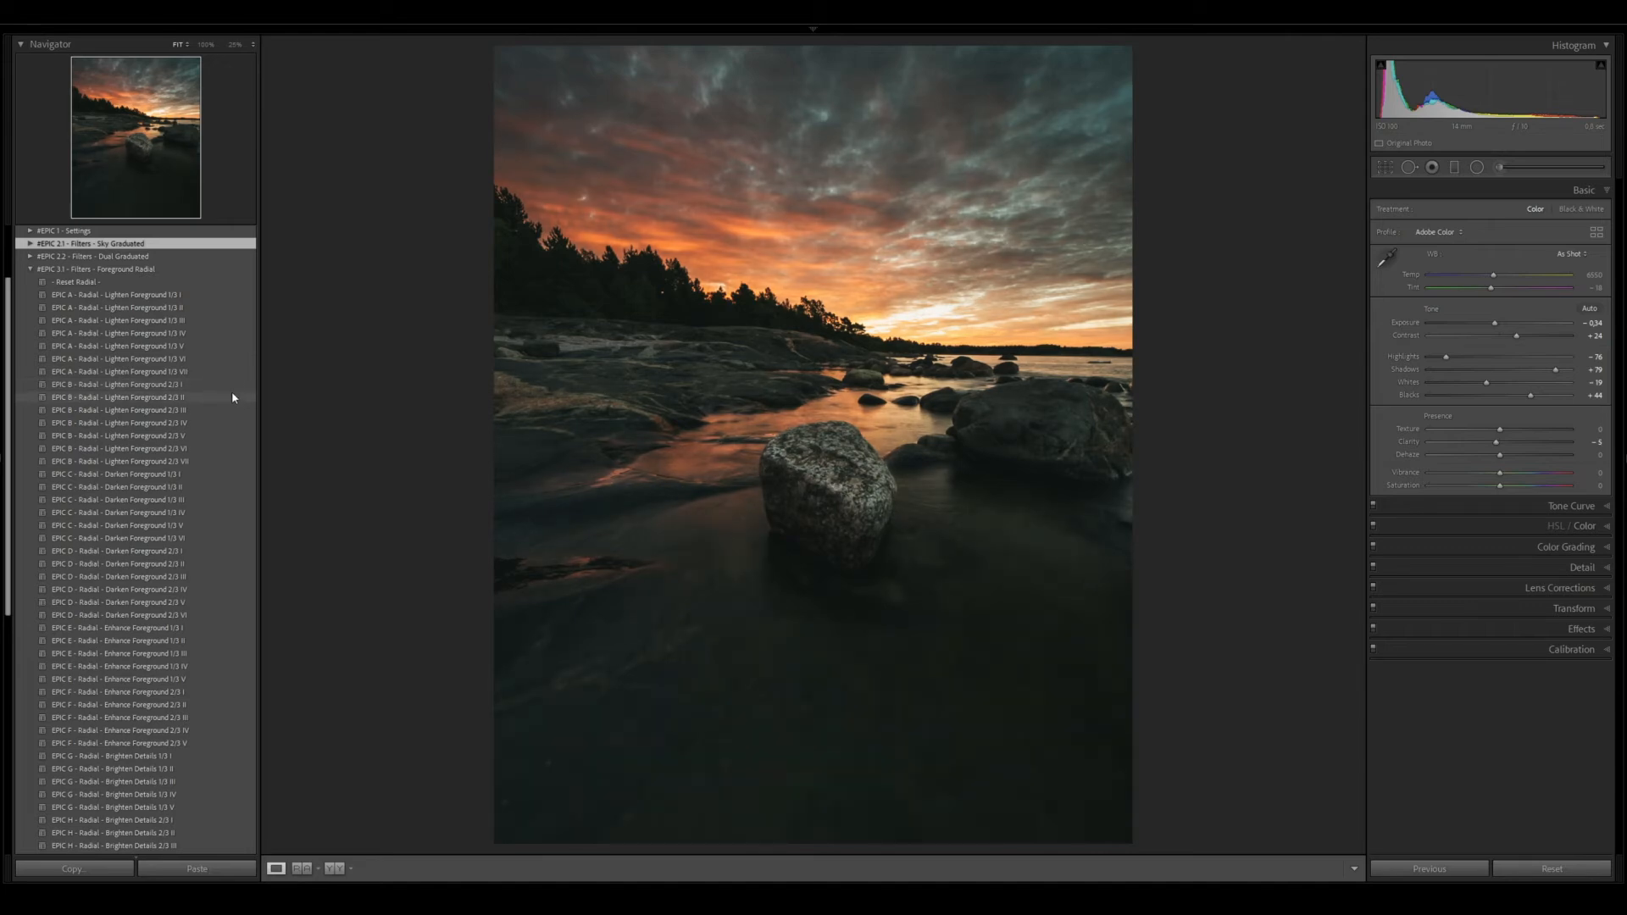
left_click(232, 394)
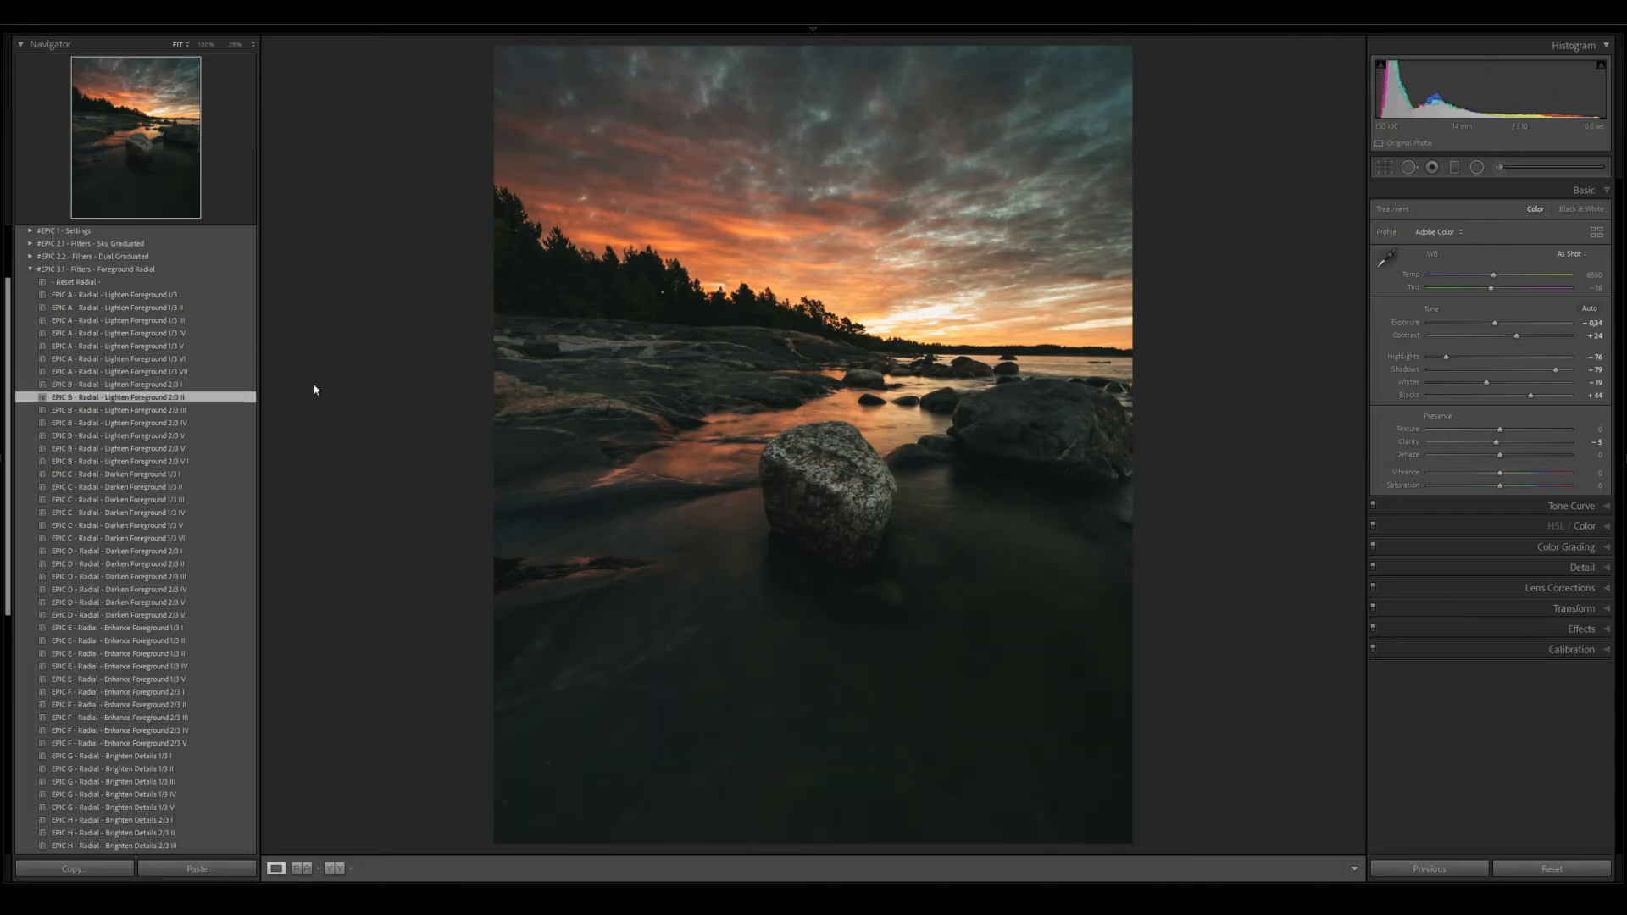
left_click(29, 269)
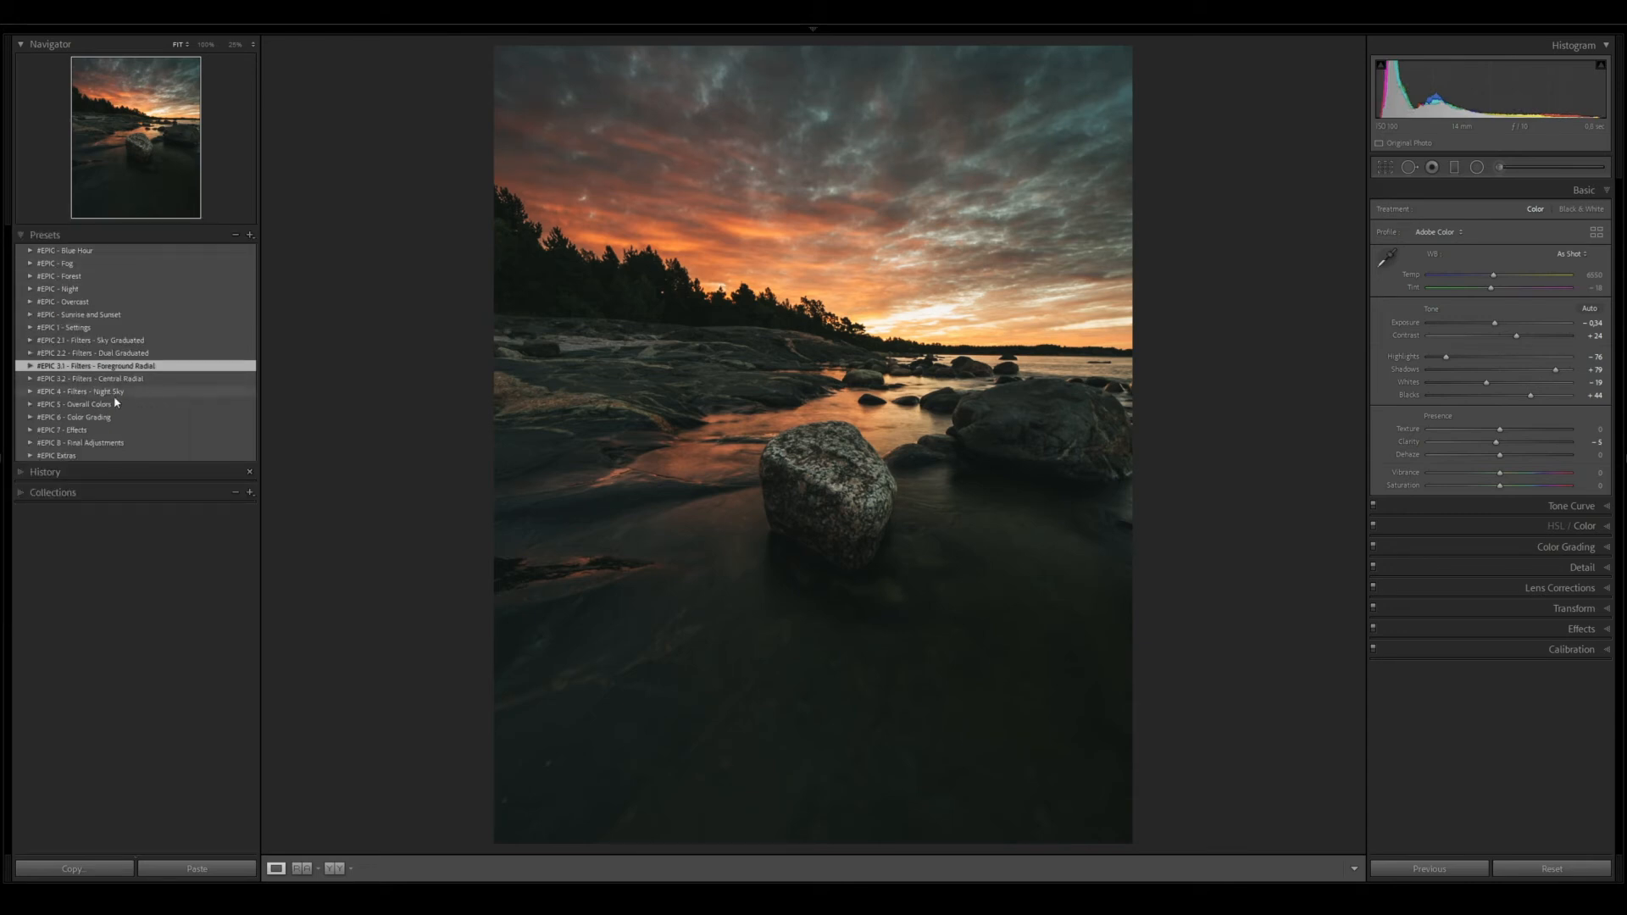
Apply the preset EPIC - Color Grading I - Chi from the #EPIC 6 - Color Grading group to the shore photo
left_click(31, 417)
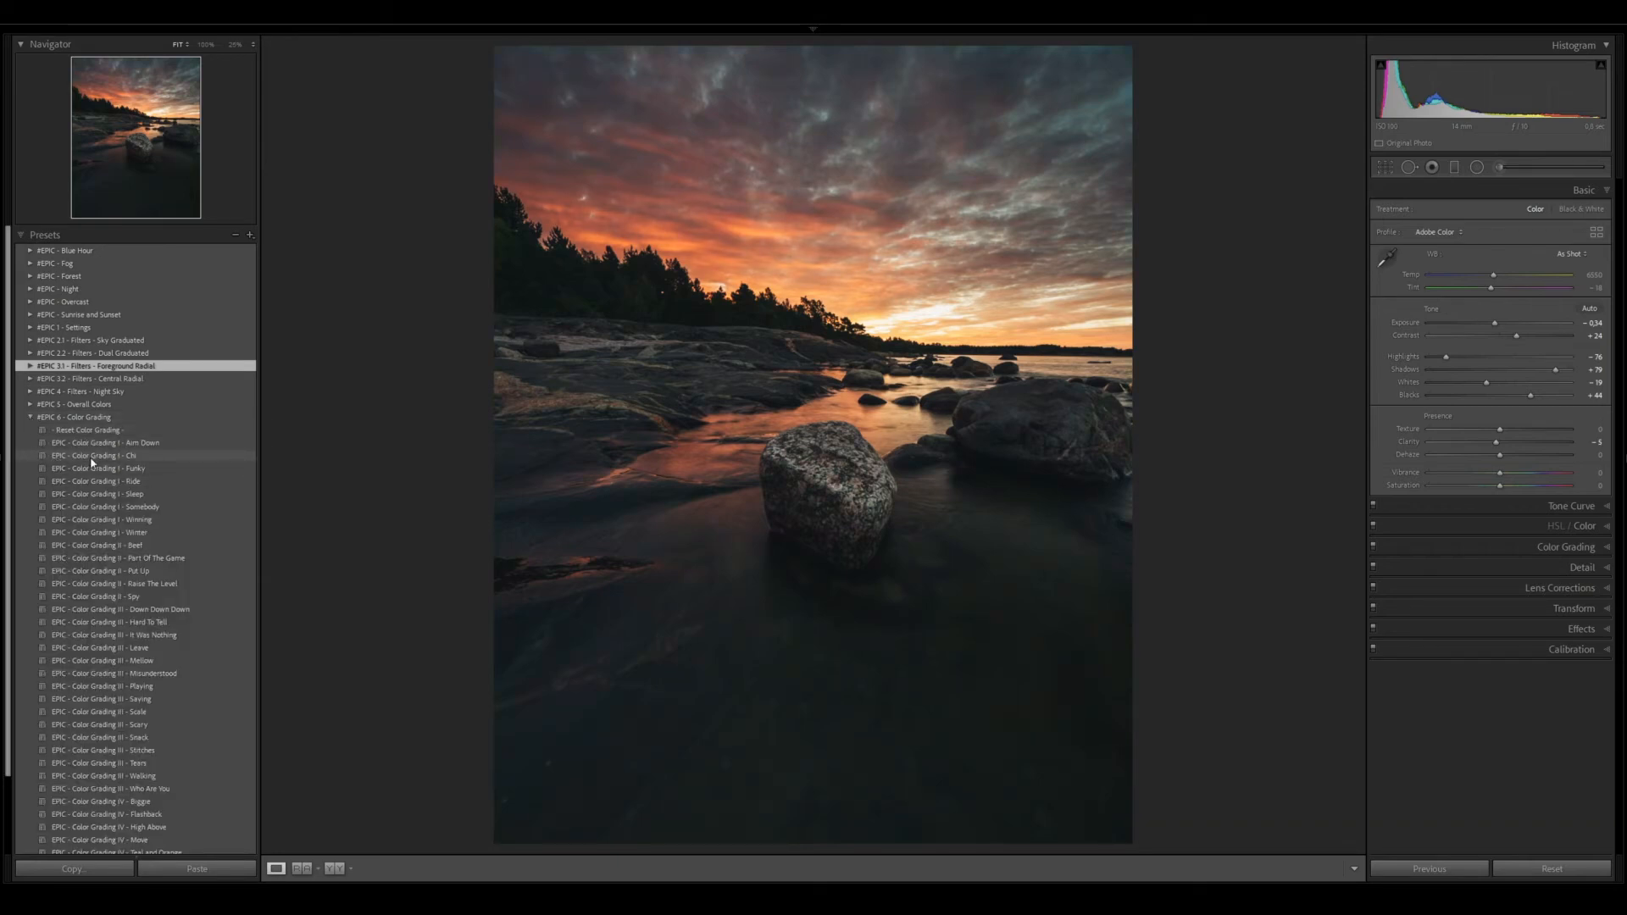
left_click(154, 458)
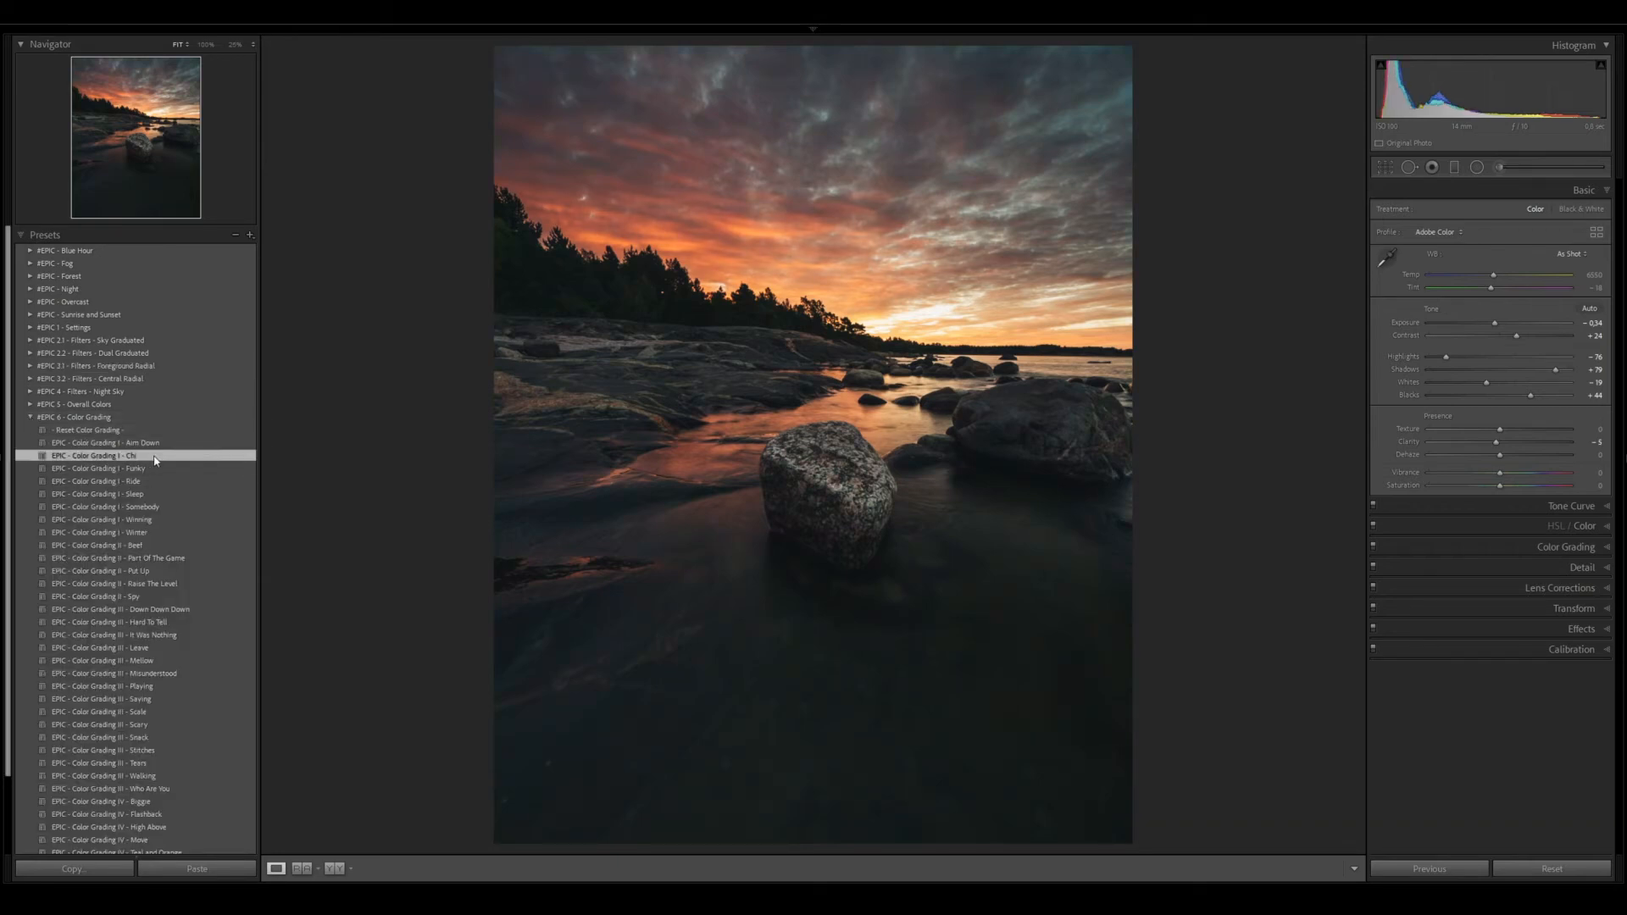
left_click(31, 419)
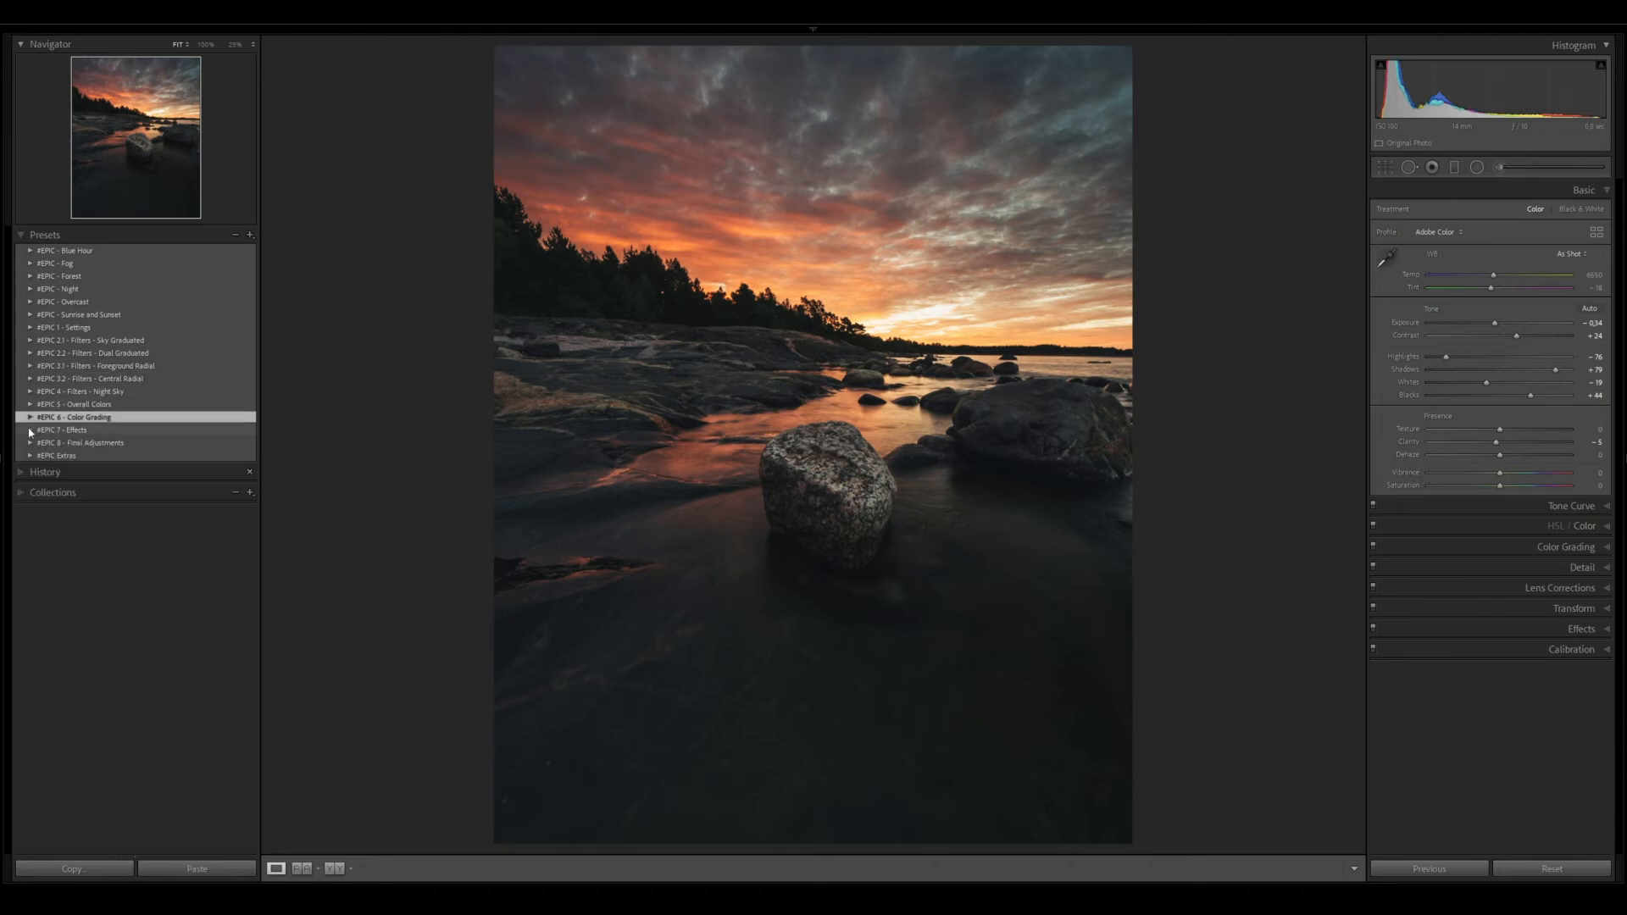
Add a vignette to the shore photo with the preset EPIC IV - Vignetting II from the #EPIC 7 - Effects group
left_click(30, 432)
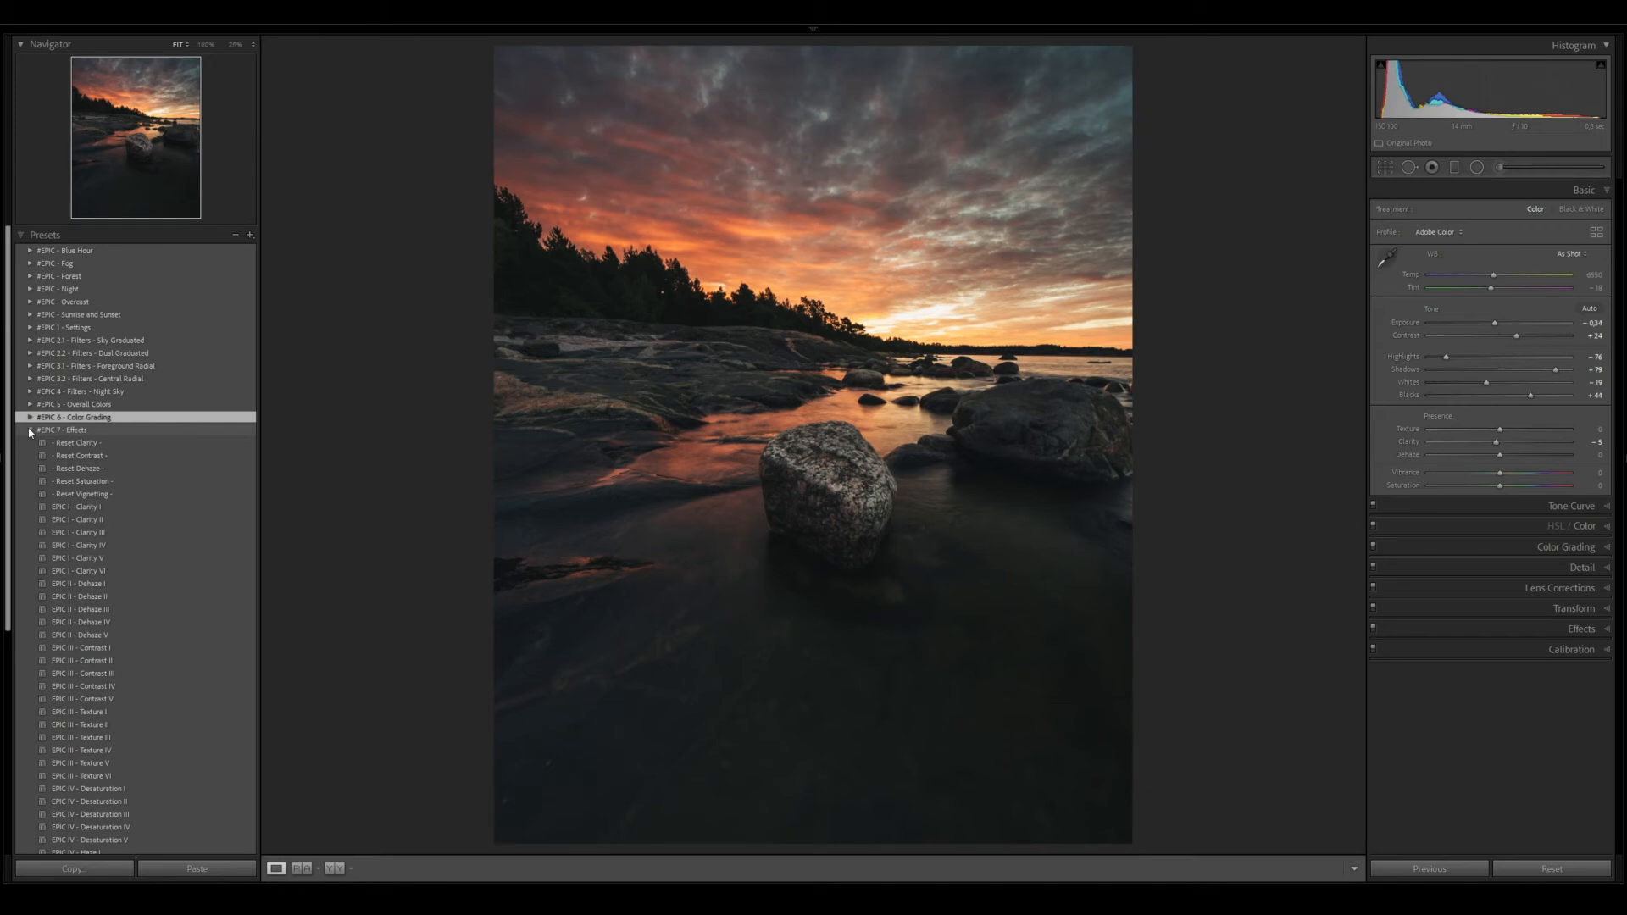
scroll(30, 432, "down", 5)
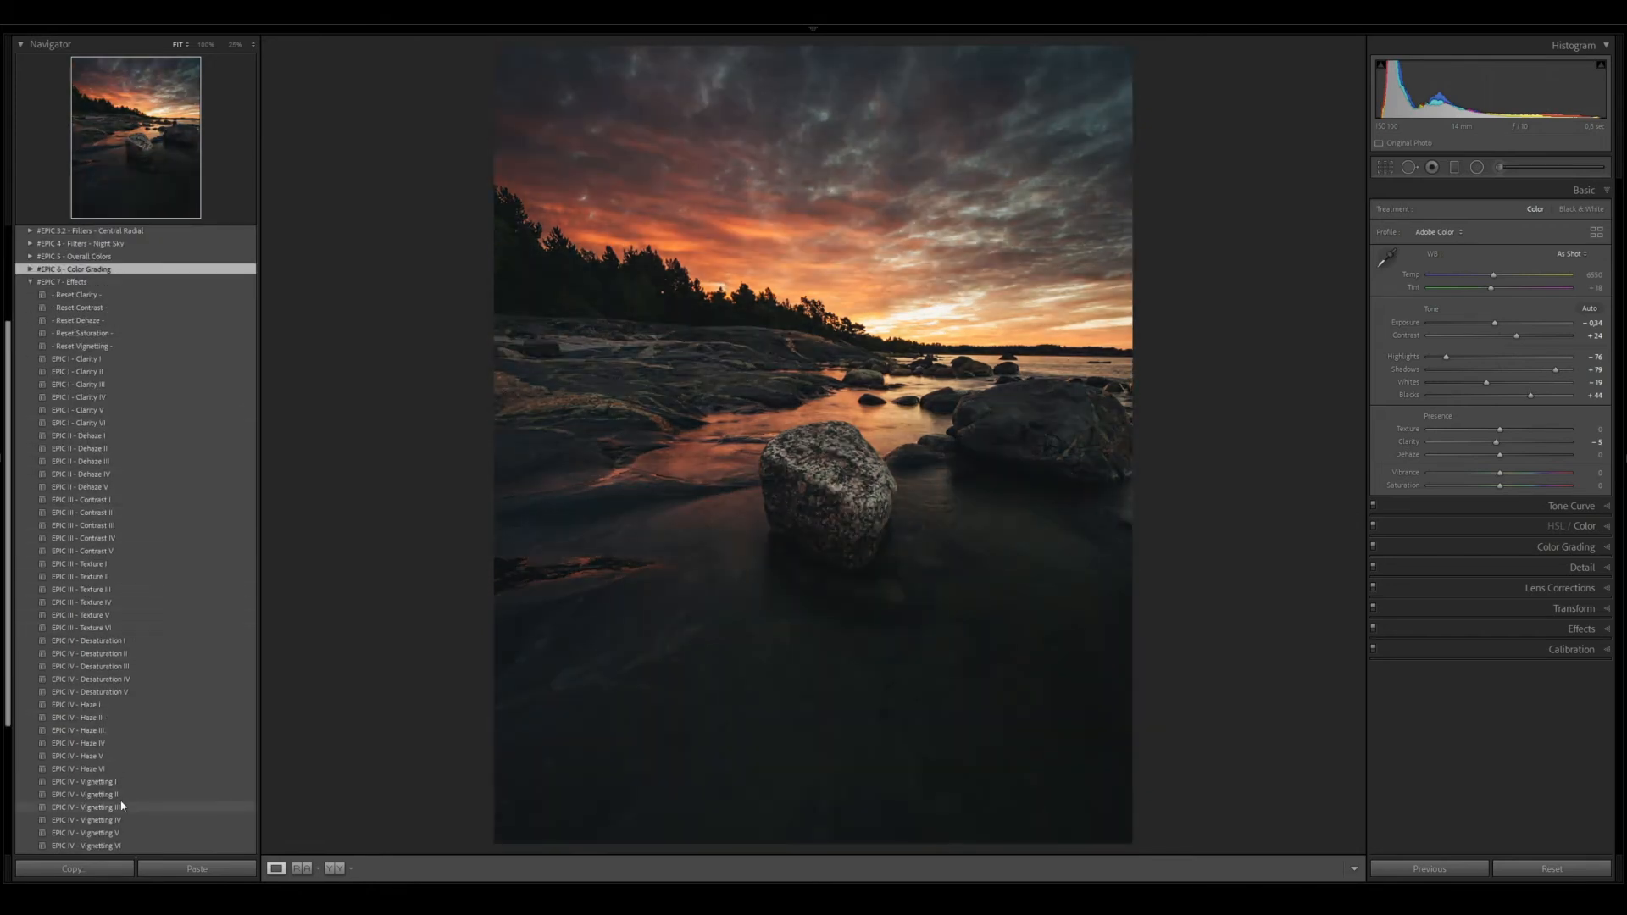
left_click(123, 796)
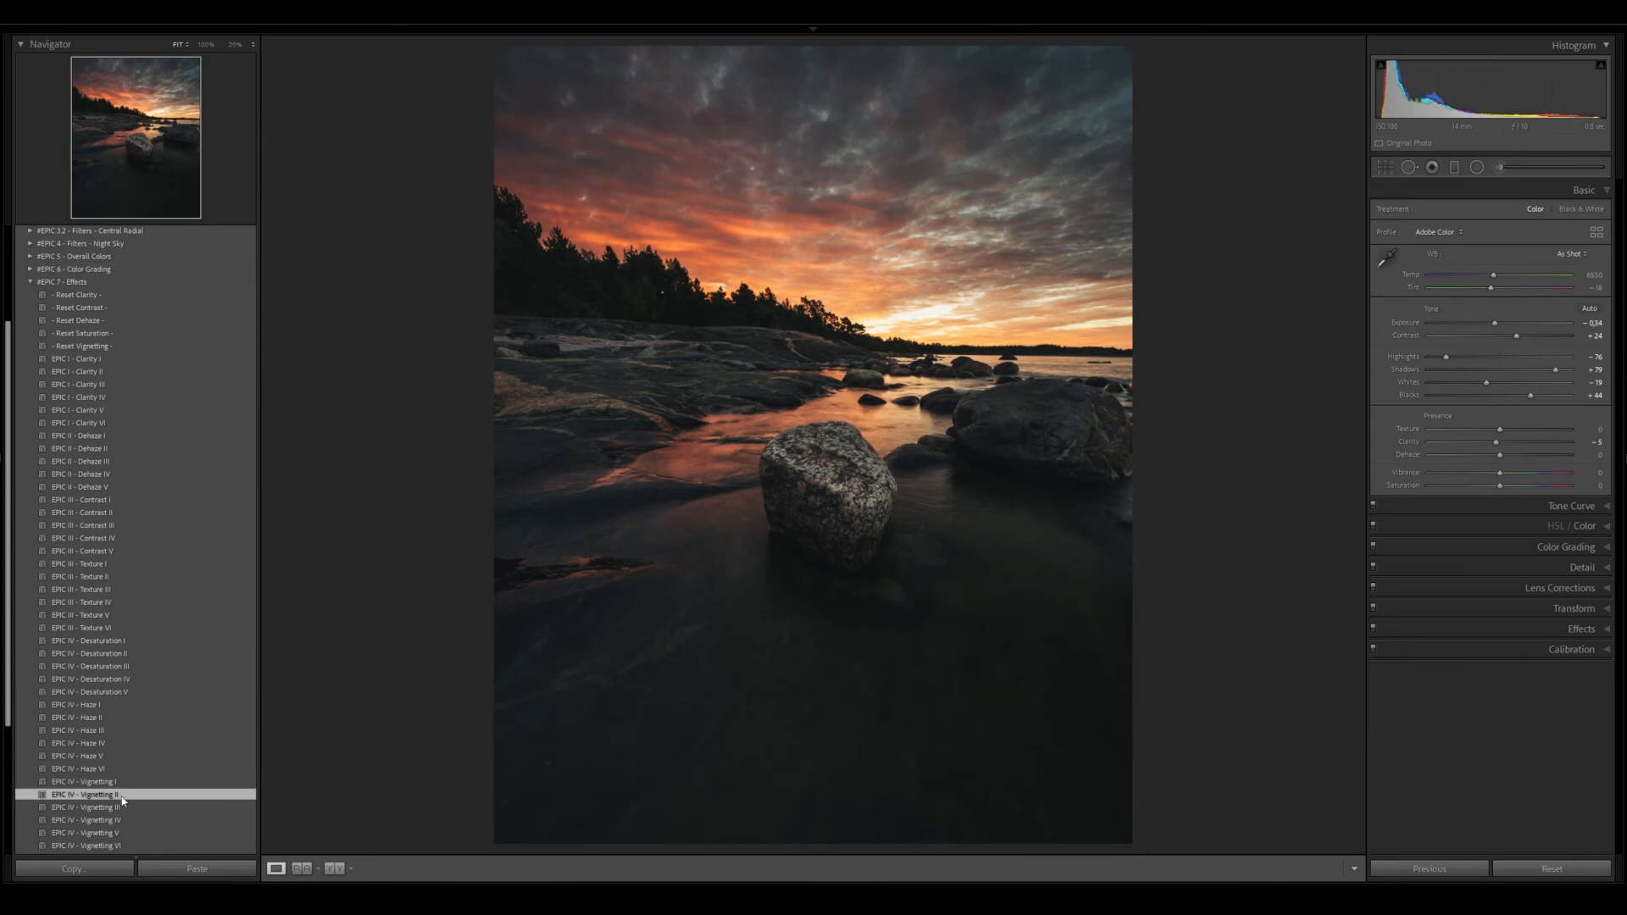
scroll(123, 798, "up", 4)
left_click(29, 430)
Sharpen the shore photo with the preset EPIC I - Sharpening II from the #EPIC 8 - Final Adjustments group
left_click(30, 443)
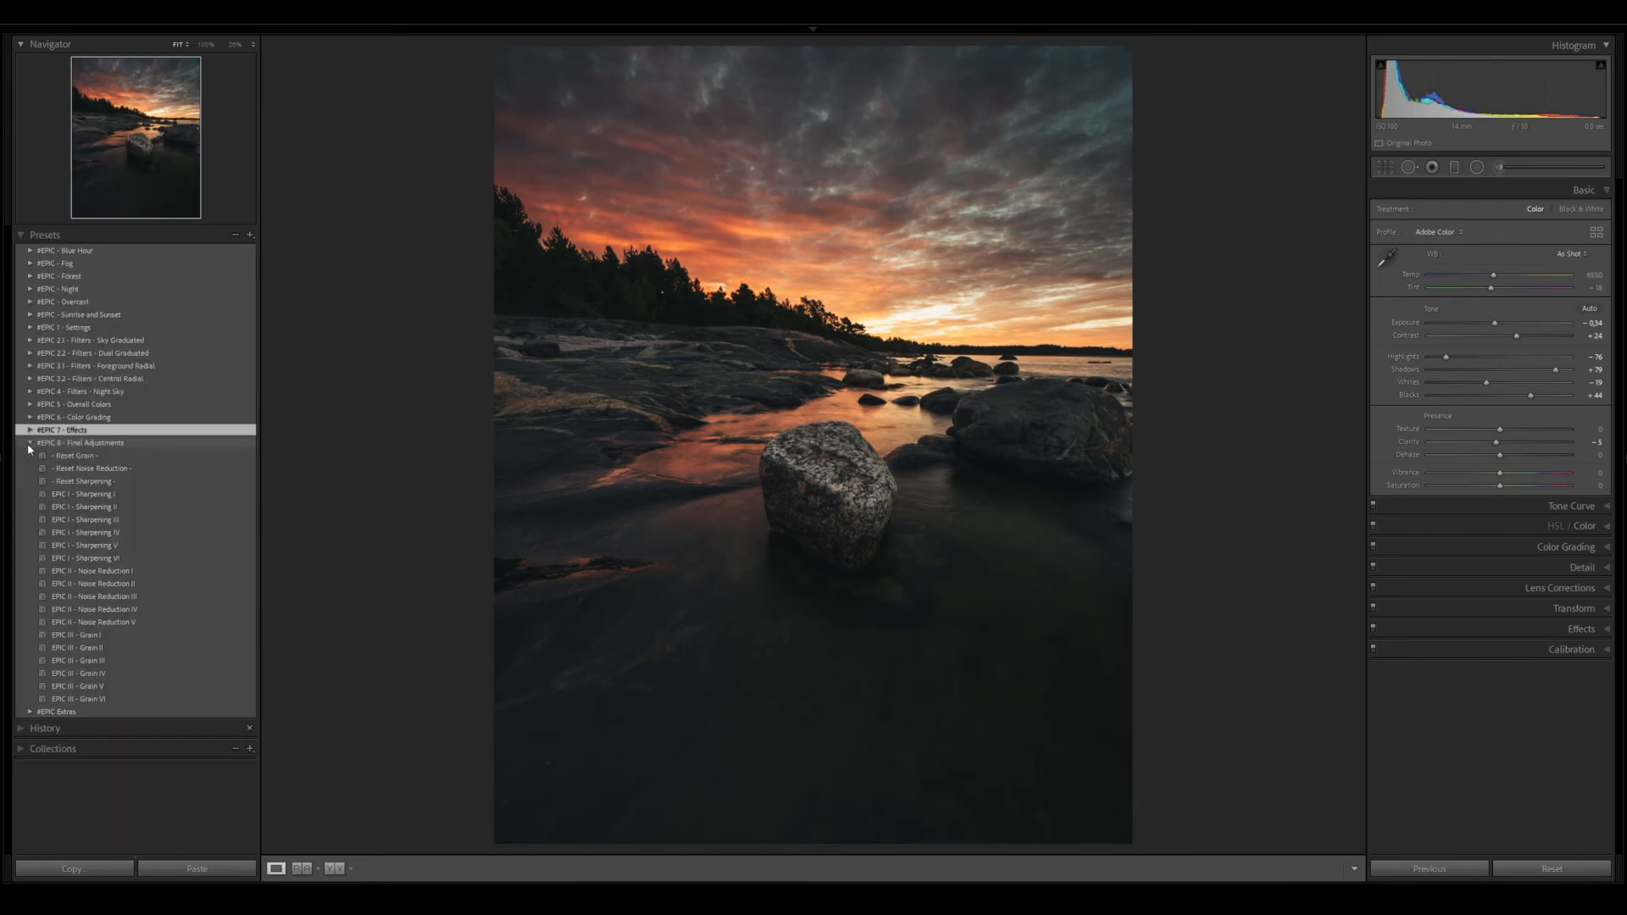
left_click(70, 506)
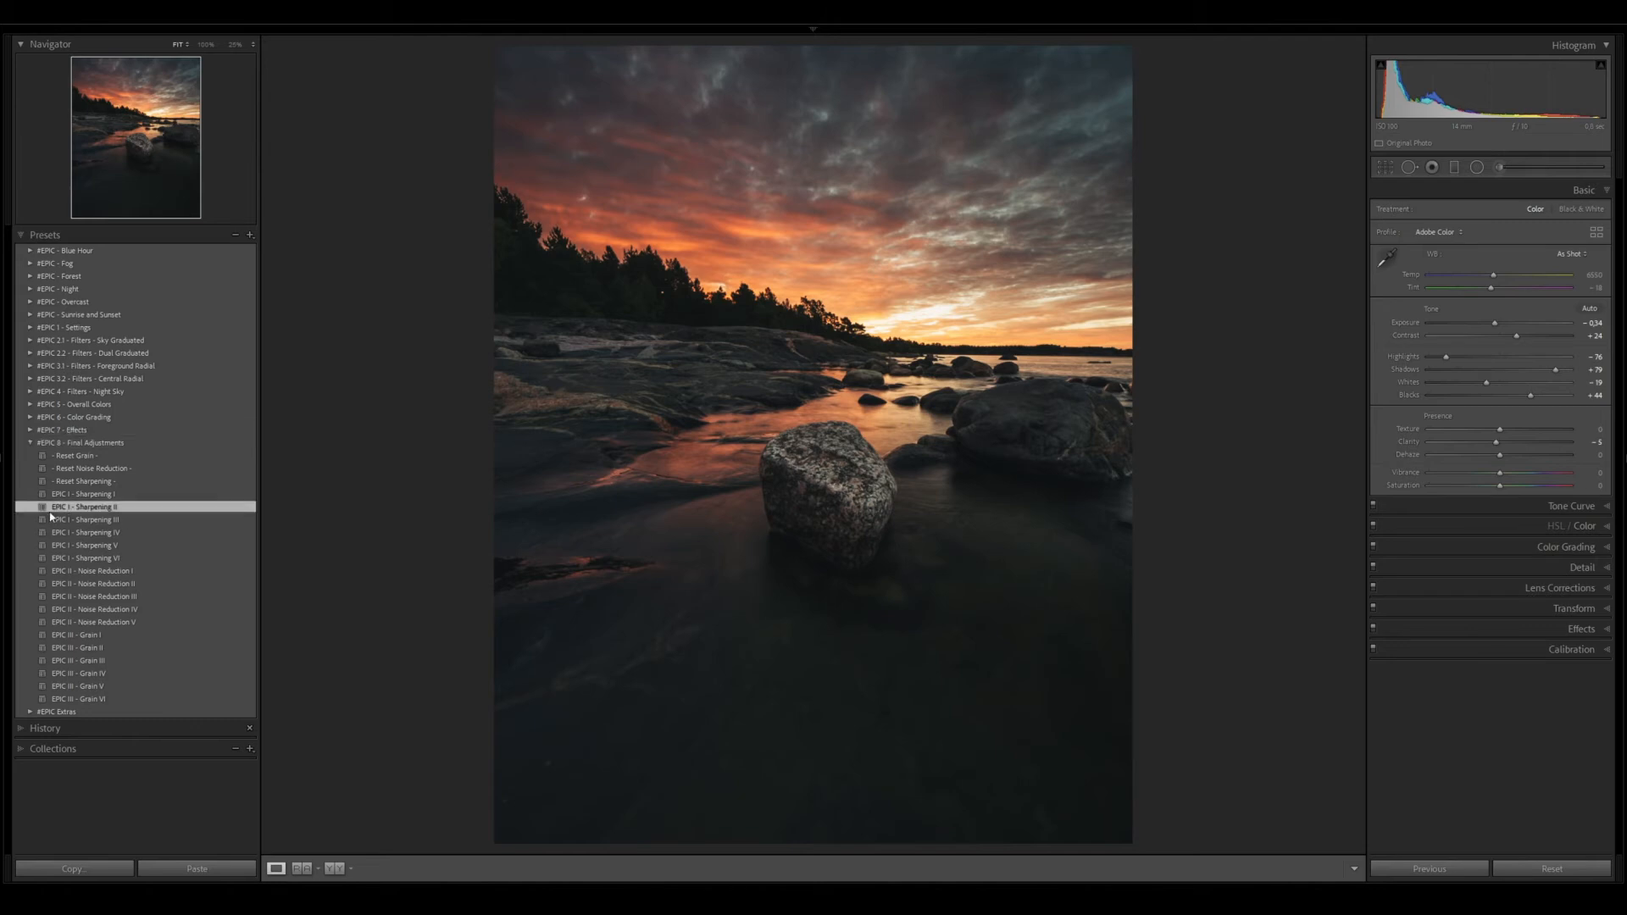
left_click(32, 444)
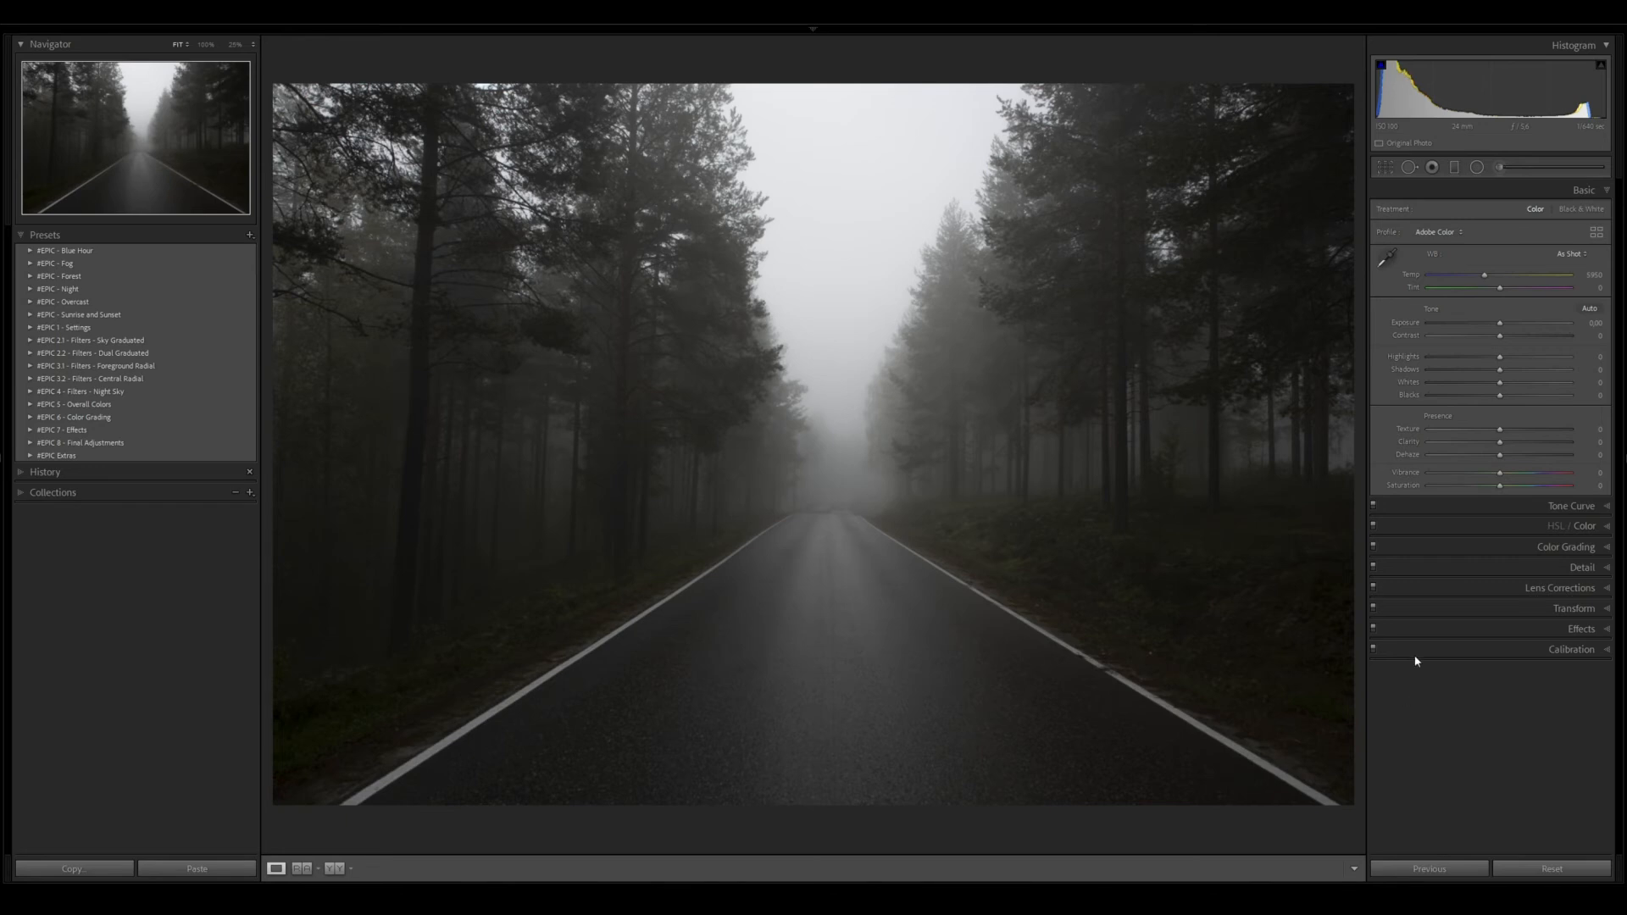
Cool the foggy forest road photo's white balance to a temperature of 5710 and set its exposure to -0.16
left_click_drag(1487, 275, 1499, 326)
left_click_drag(1497, 326, 1496, 326)
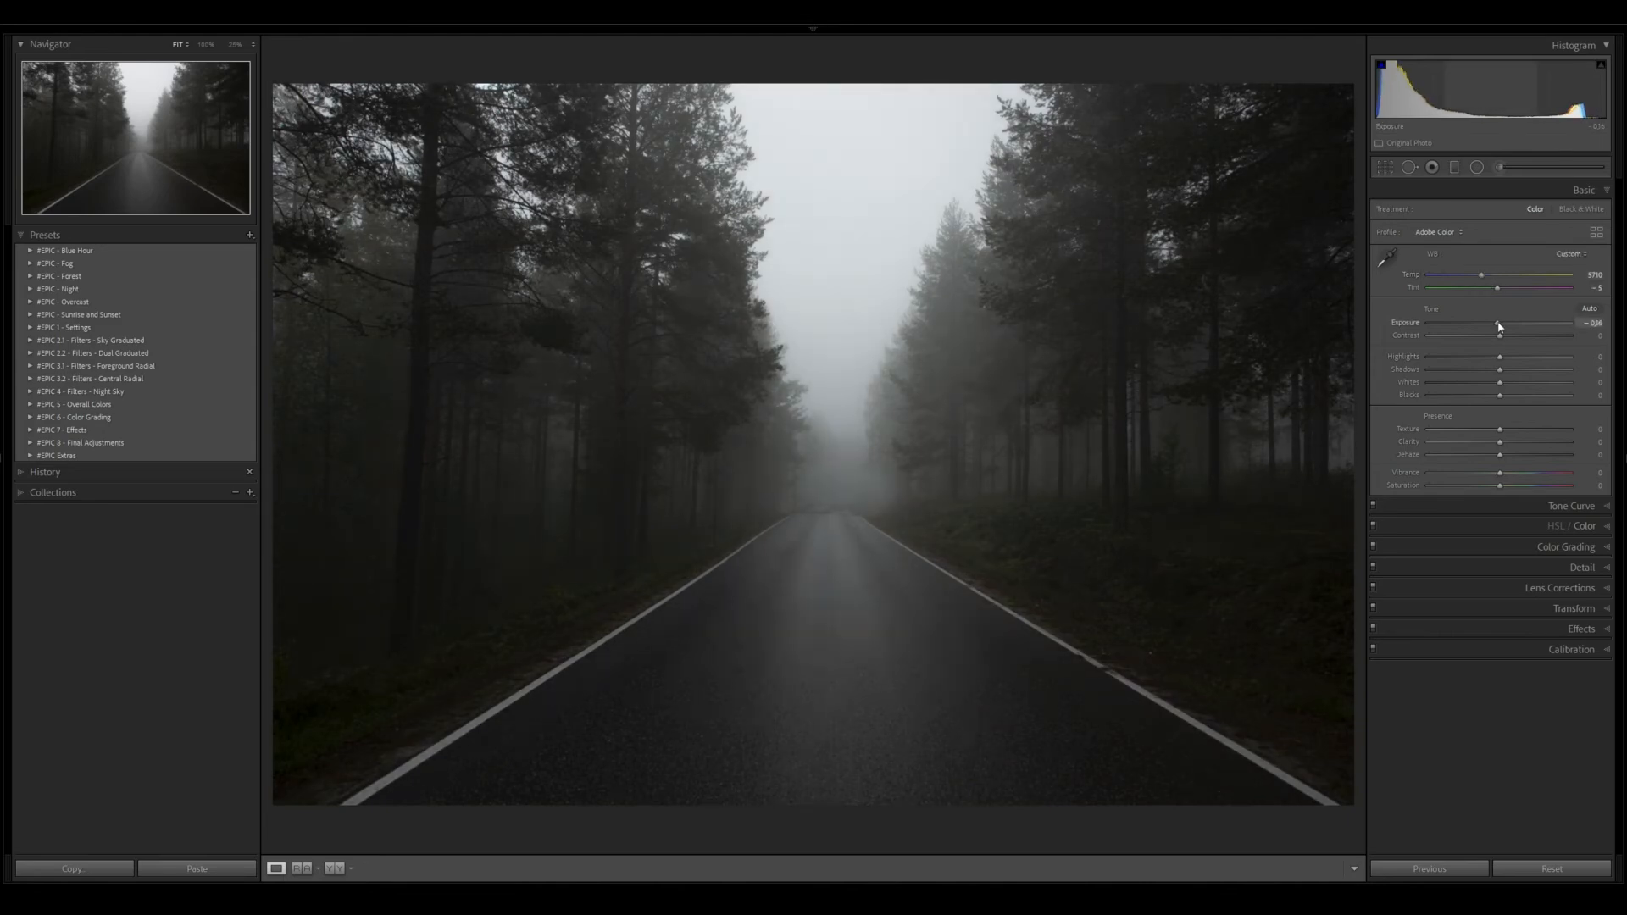
Apply the preset EPIC IV - Intense - Lab from the #EPIC - Fog group to the forest road photo
left_click(30, 264)
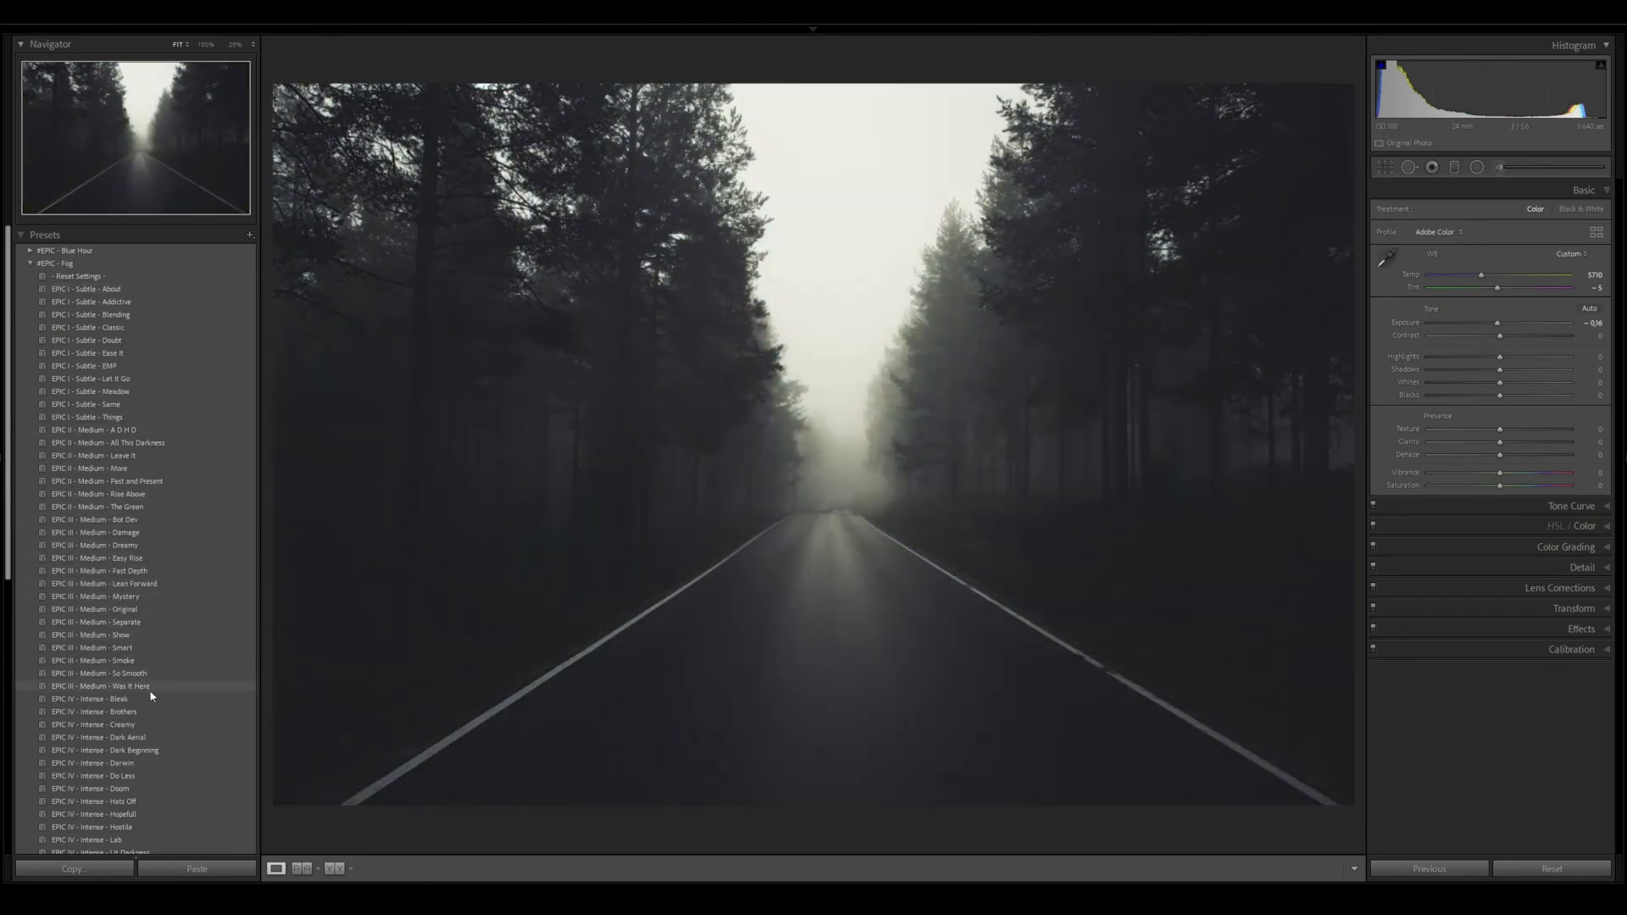
scroll(139, 690, "down", 3)
left_click(142, 751)
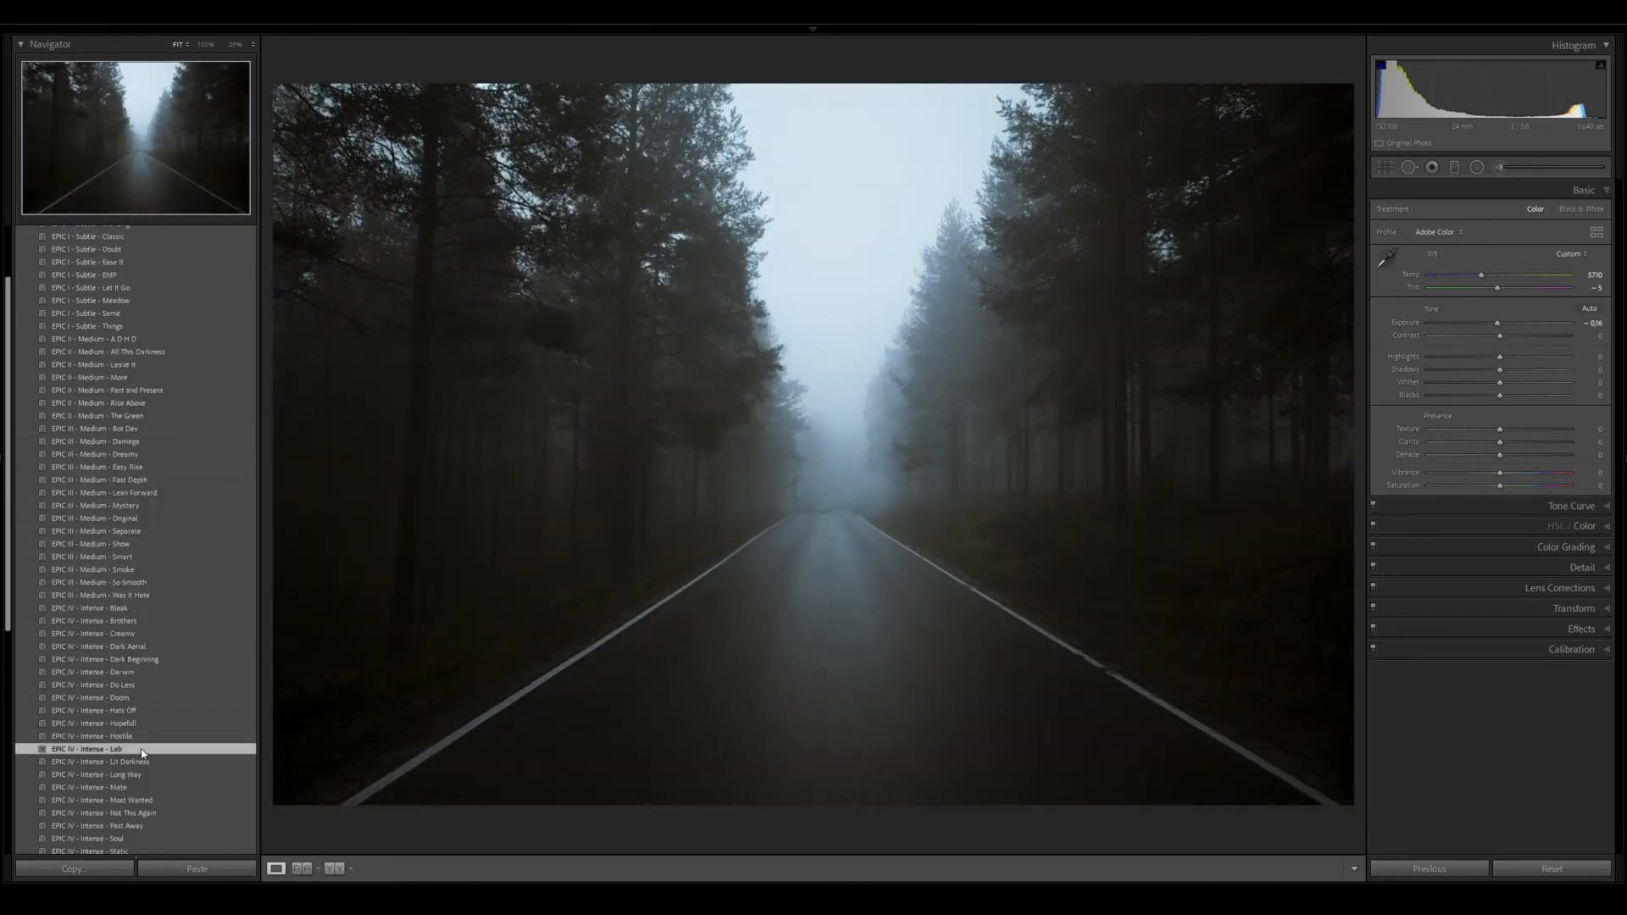
scroll(44, 368, "up", 10)
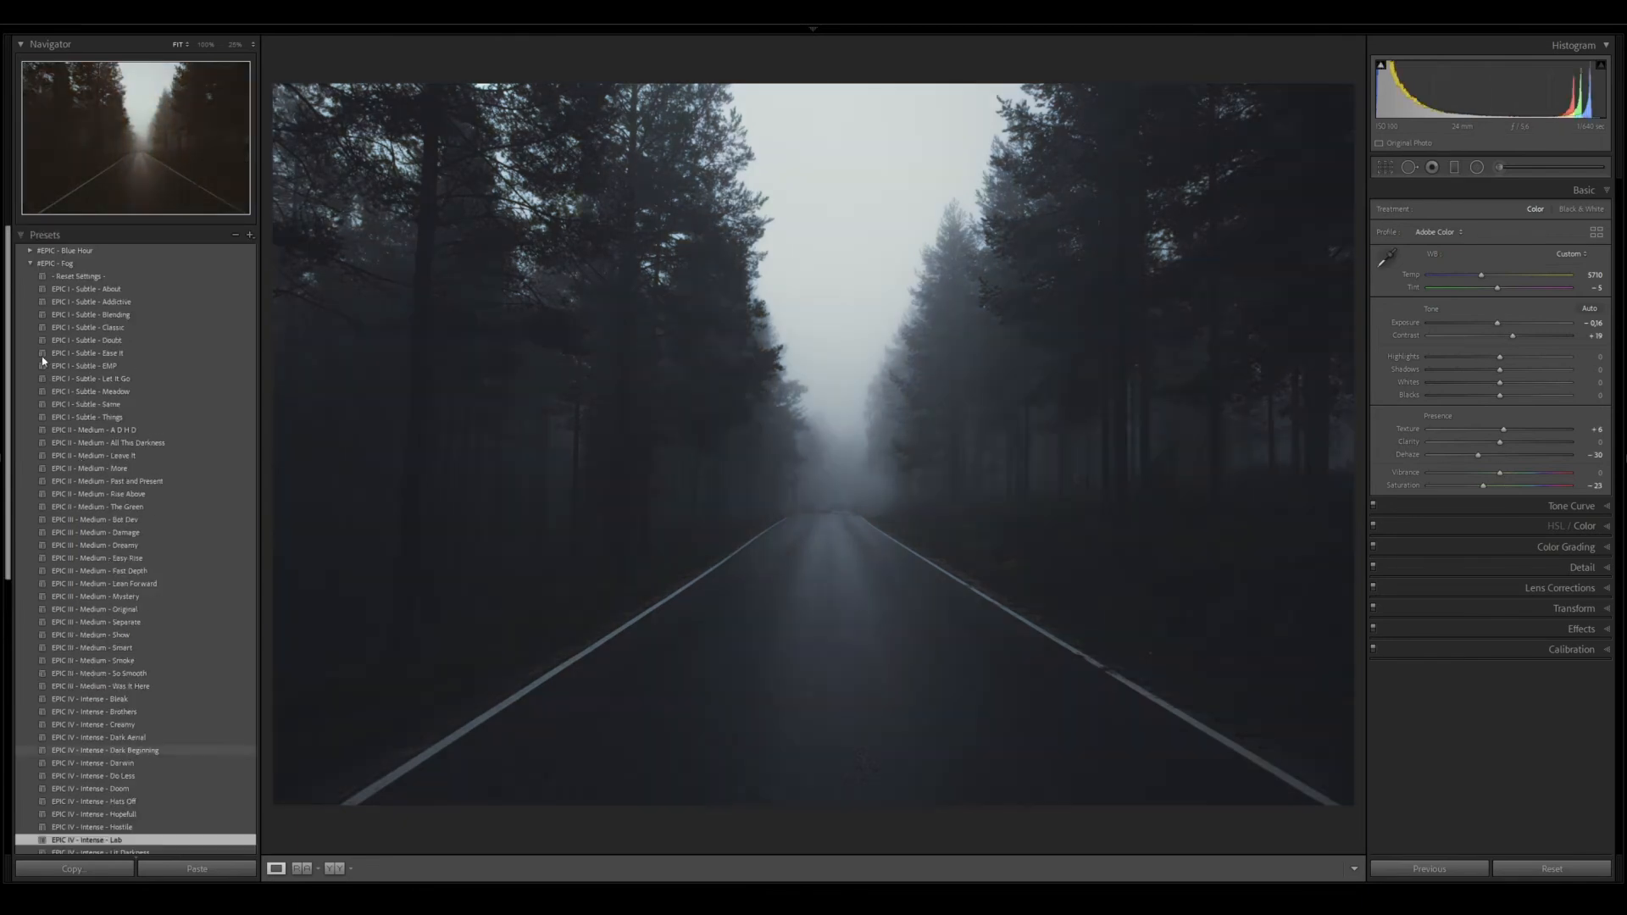
left_click(31, 263)
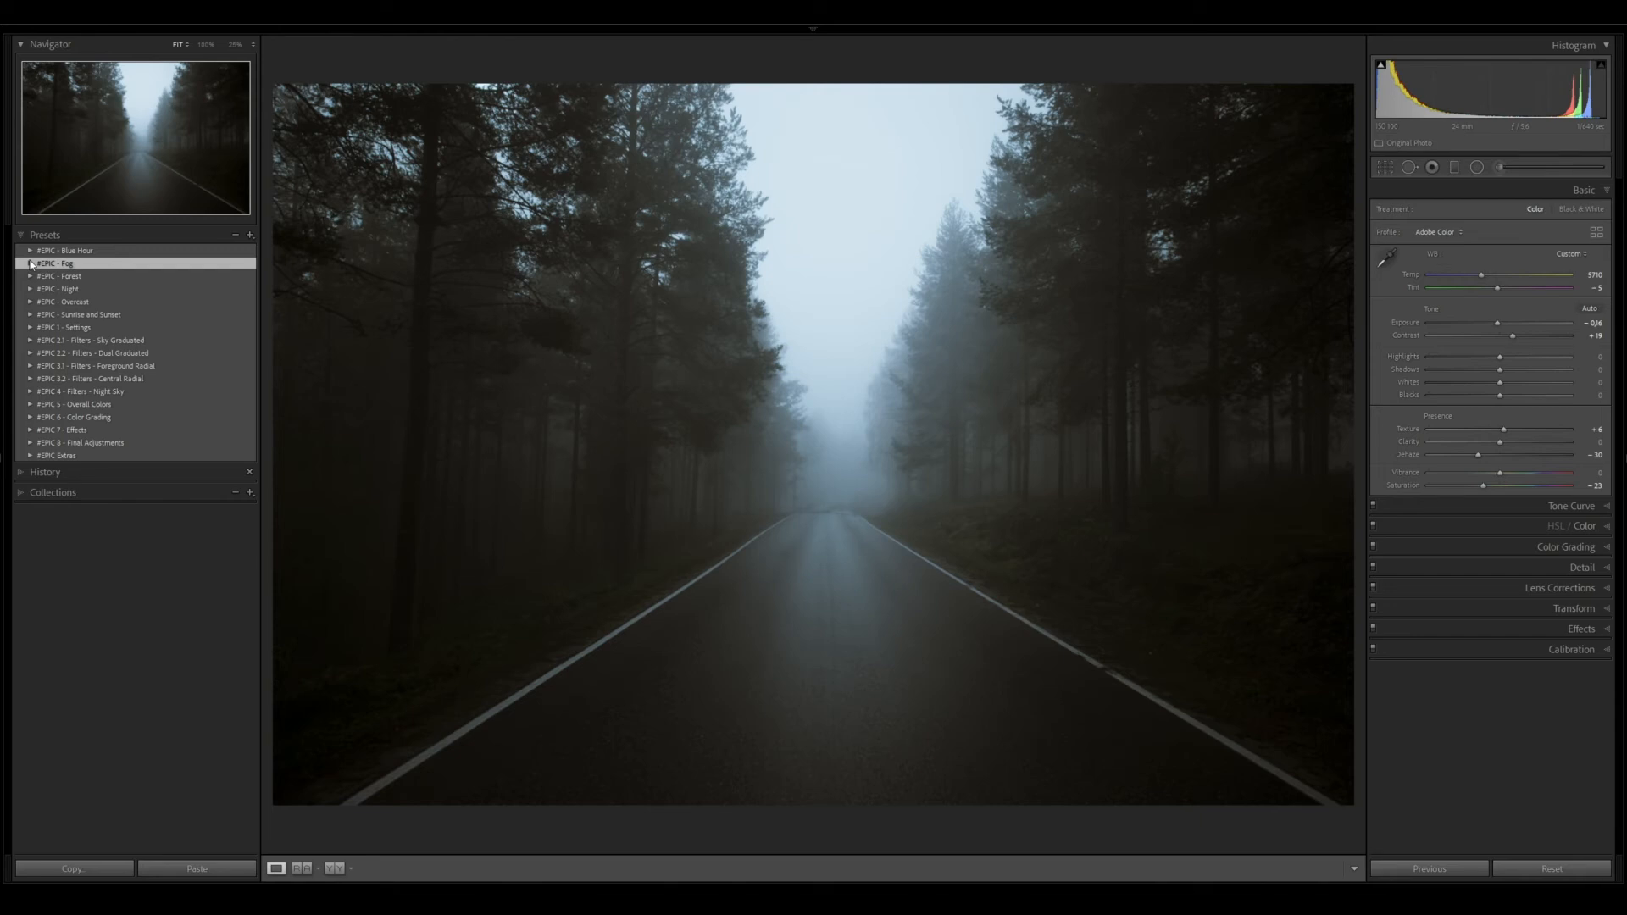
Adjust the forest road photo's contrast with the preset EPIC IV - Contrast III from the #EPIC 1 - Settings group
left_click(31, 327)
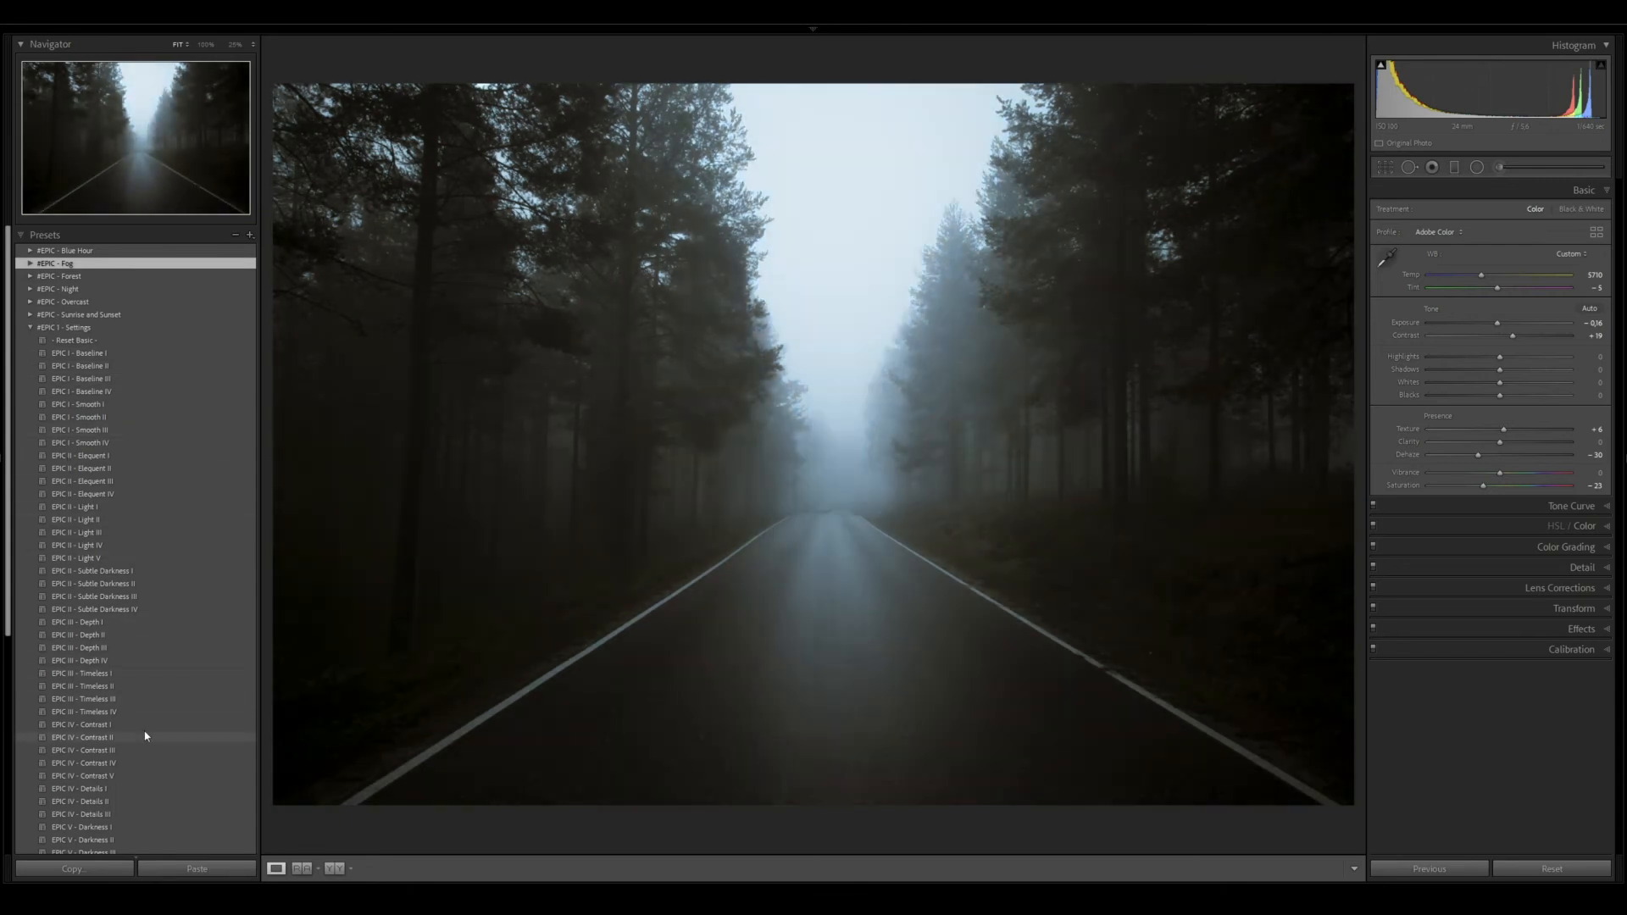
left_click(146, 752)
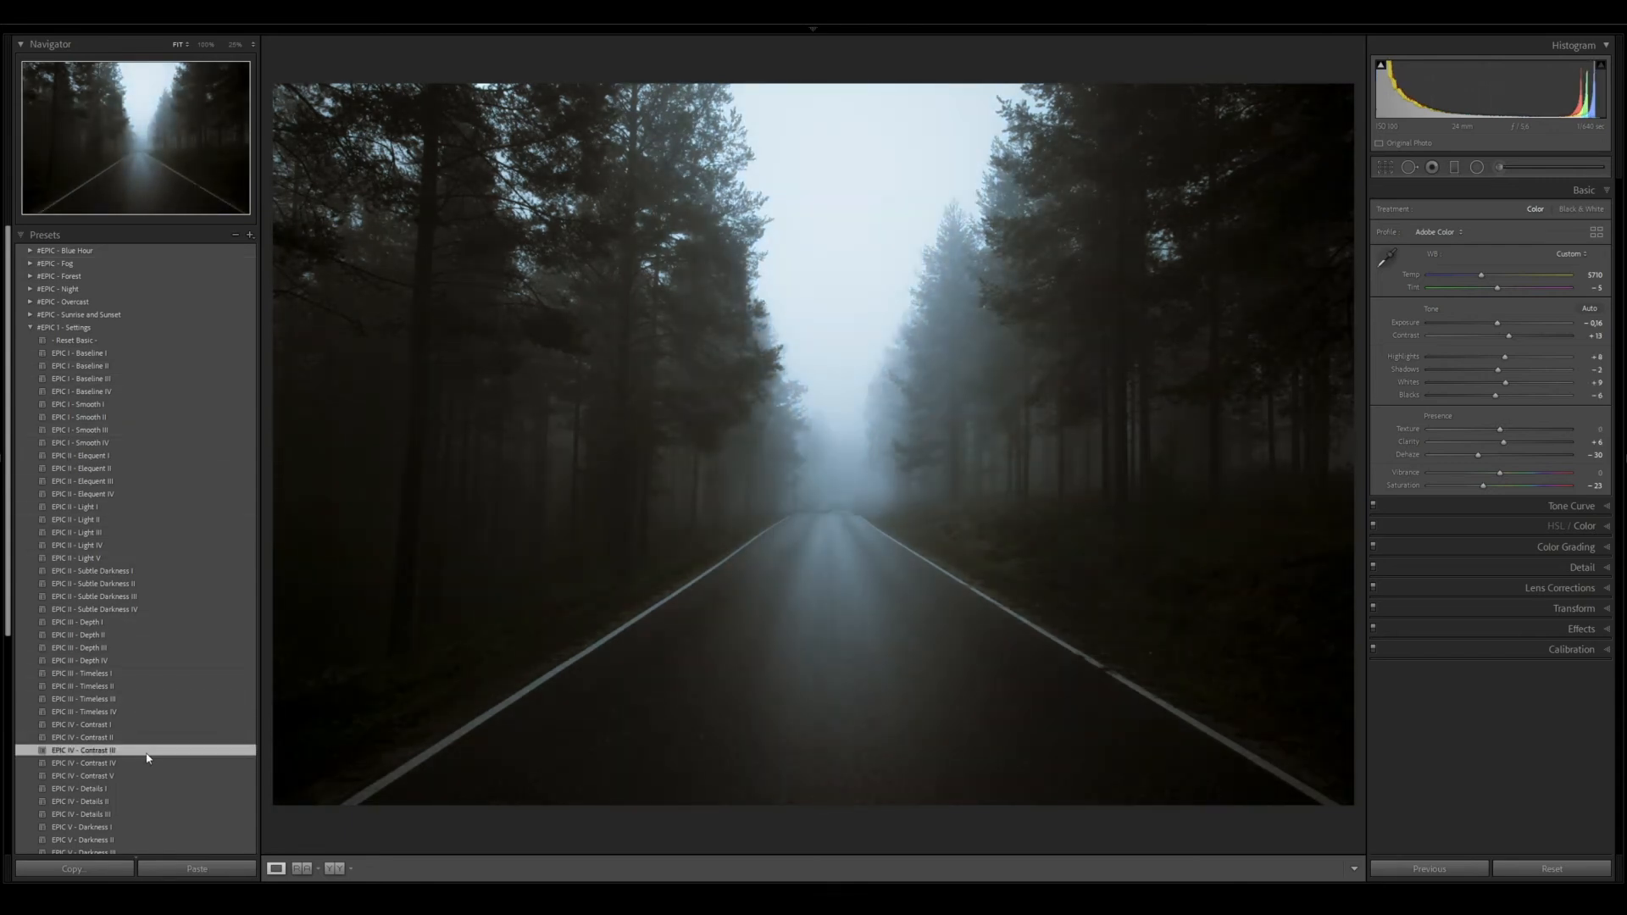
left_click(60, 329)
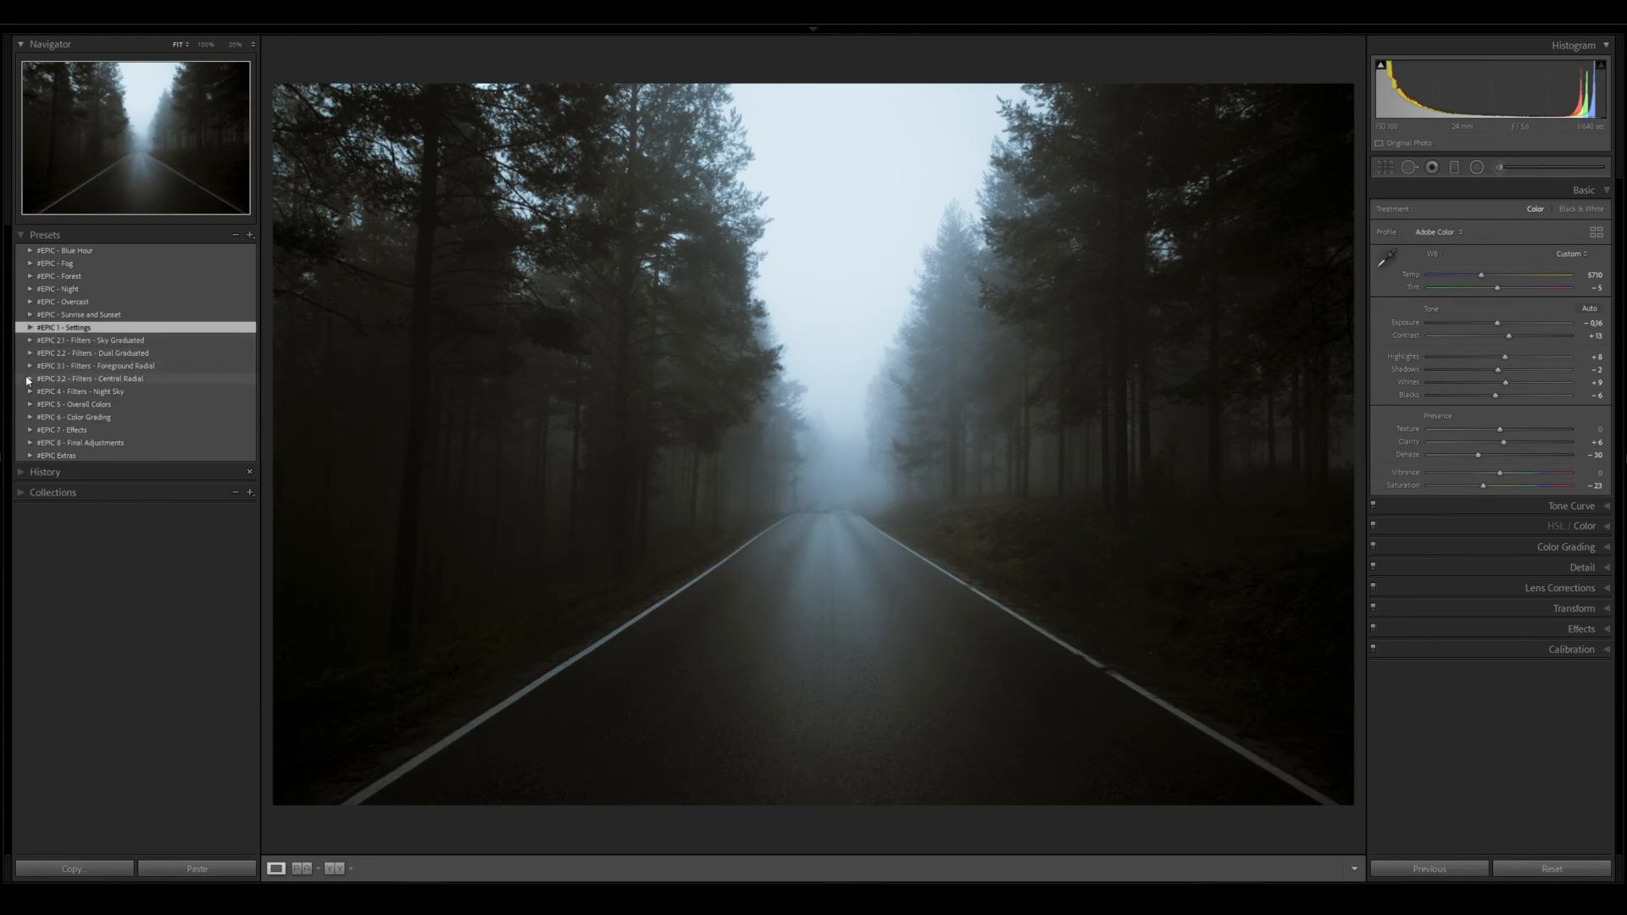
Brighten the centre of the road photo with the #EPIC 3.2 filter preset EPIC I - Radial - Brighten Middle I
left_click(30, 378)
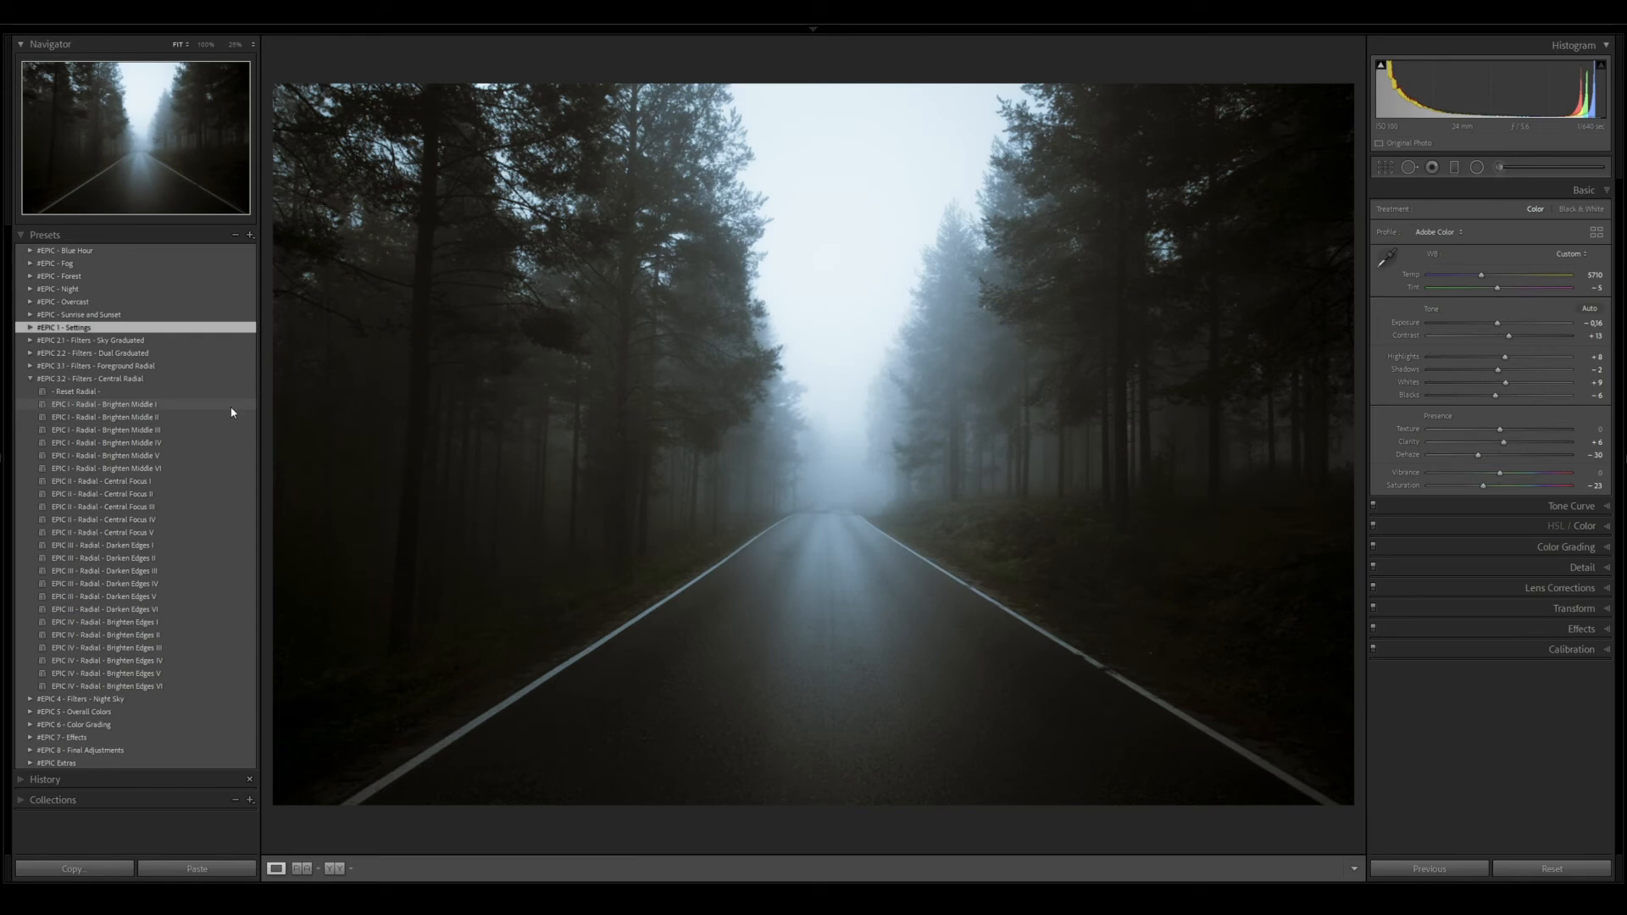
left_click(233, 406)
left_click(31, 379)
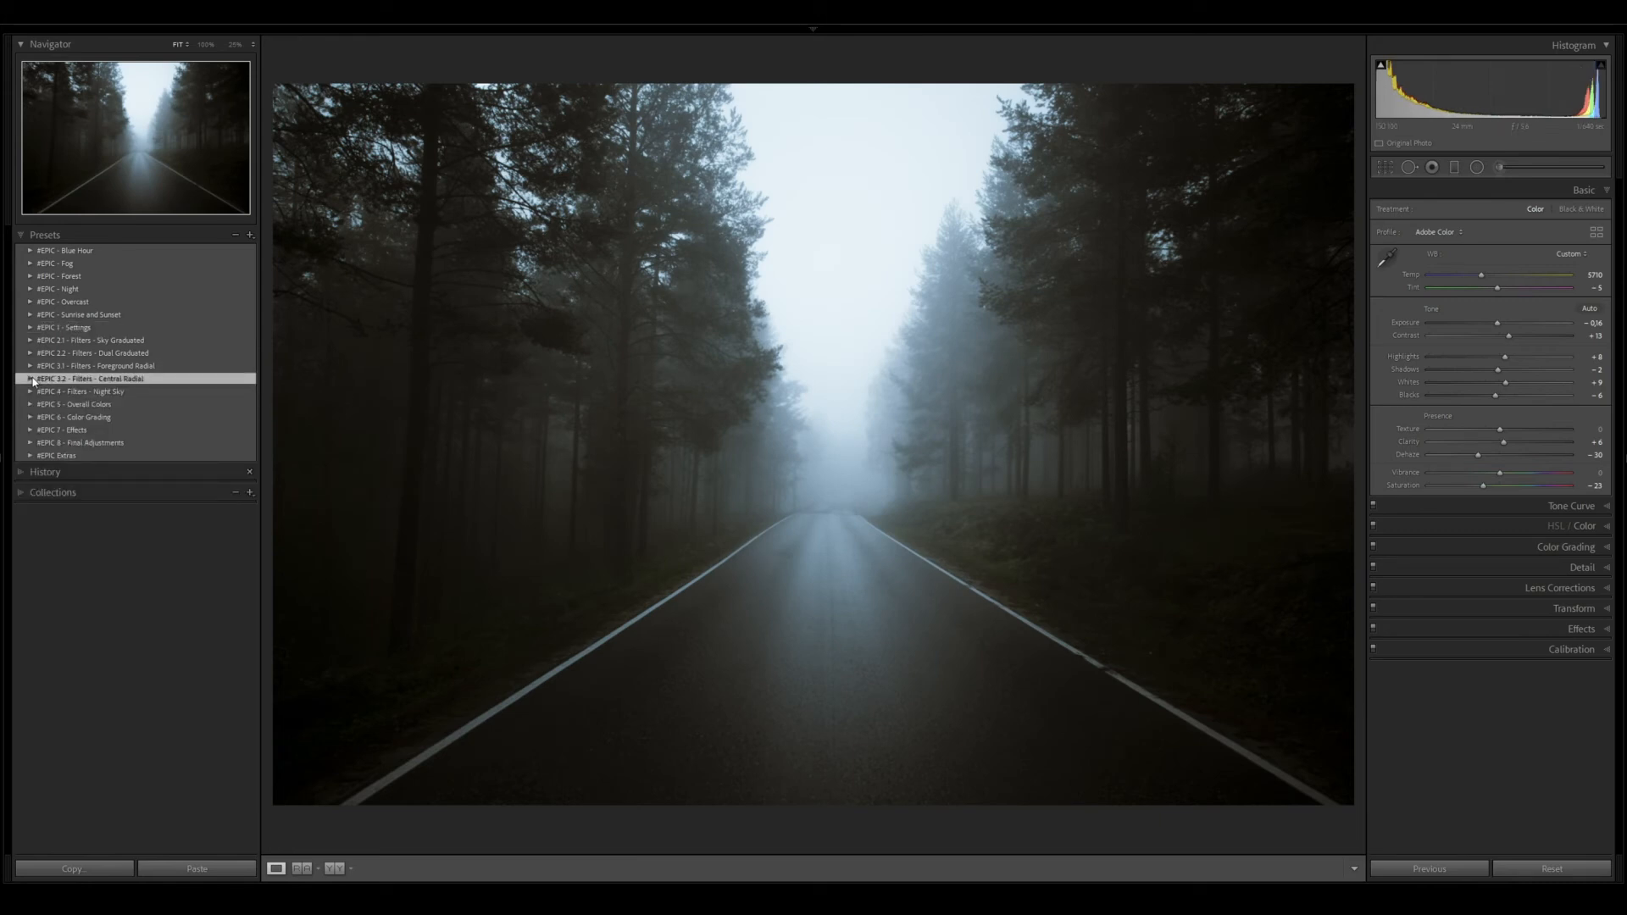
Apply the preset EPIC I - Clarity I from the #EPIC 7 - Effects group to the road photo
left_click(30, 430)
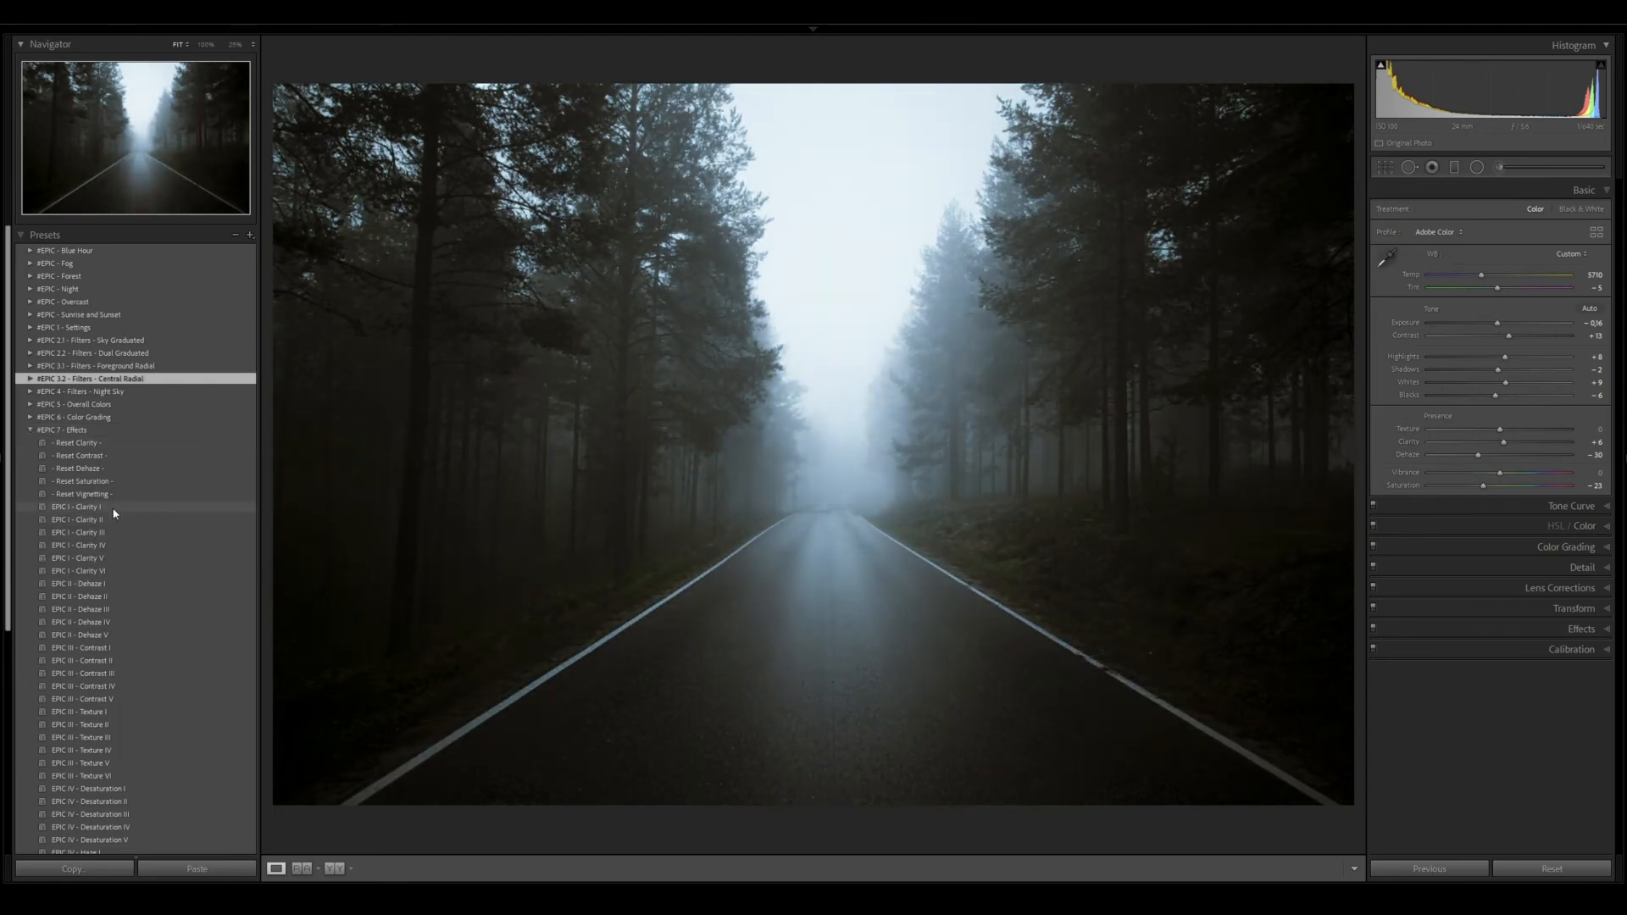
left_click(114, 512)
left_click(31, 430)
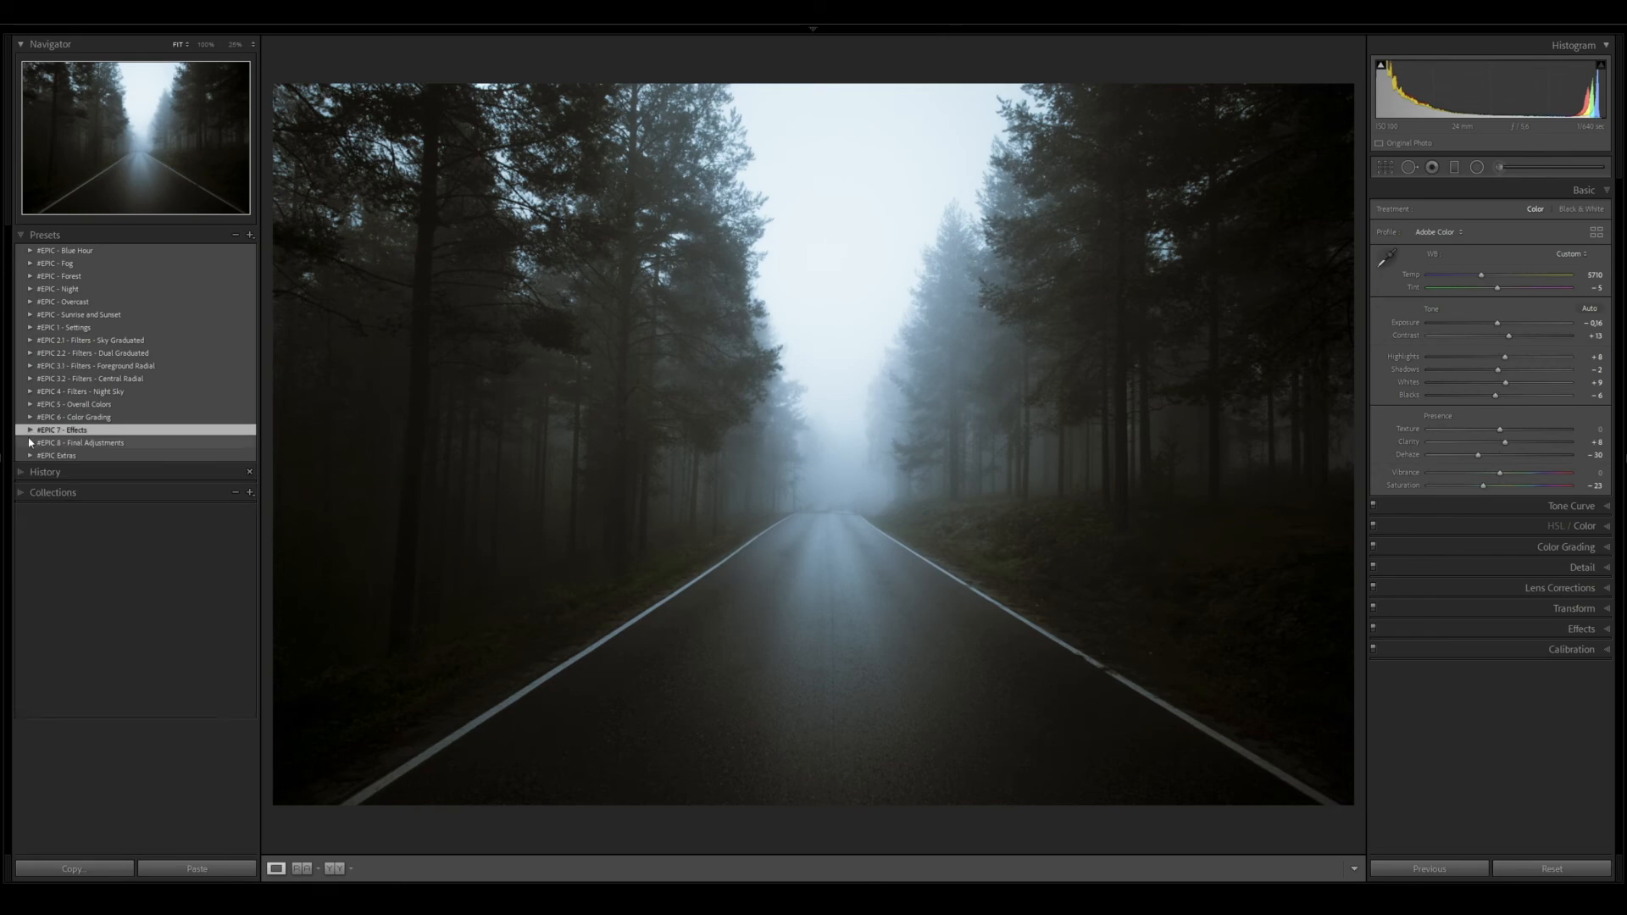
Try EPIC III - Grain II from #EPIC 8 - Final Adjustments on the road photo and replace it with EPIC III - Grain I
left_click(31, 442)
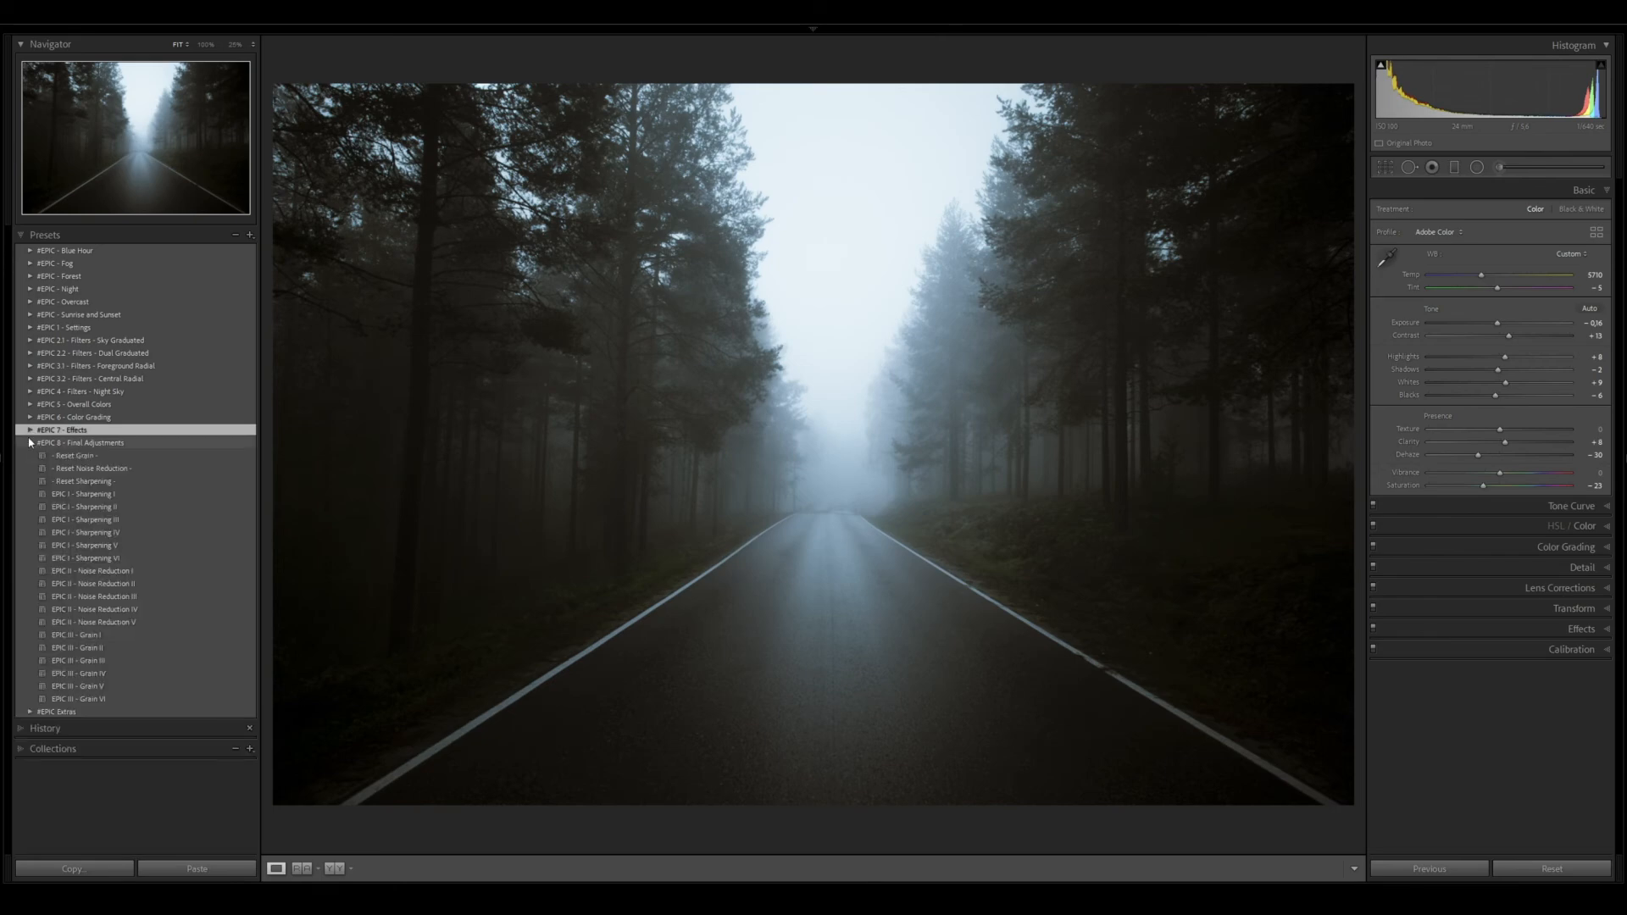
left_click(136, 650)
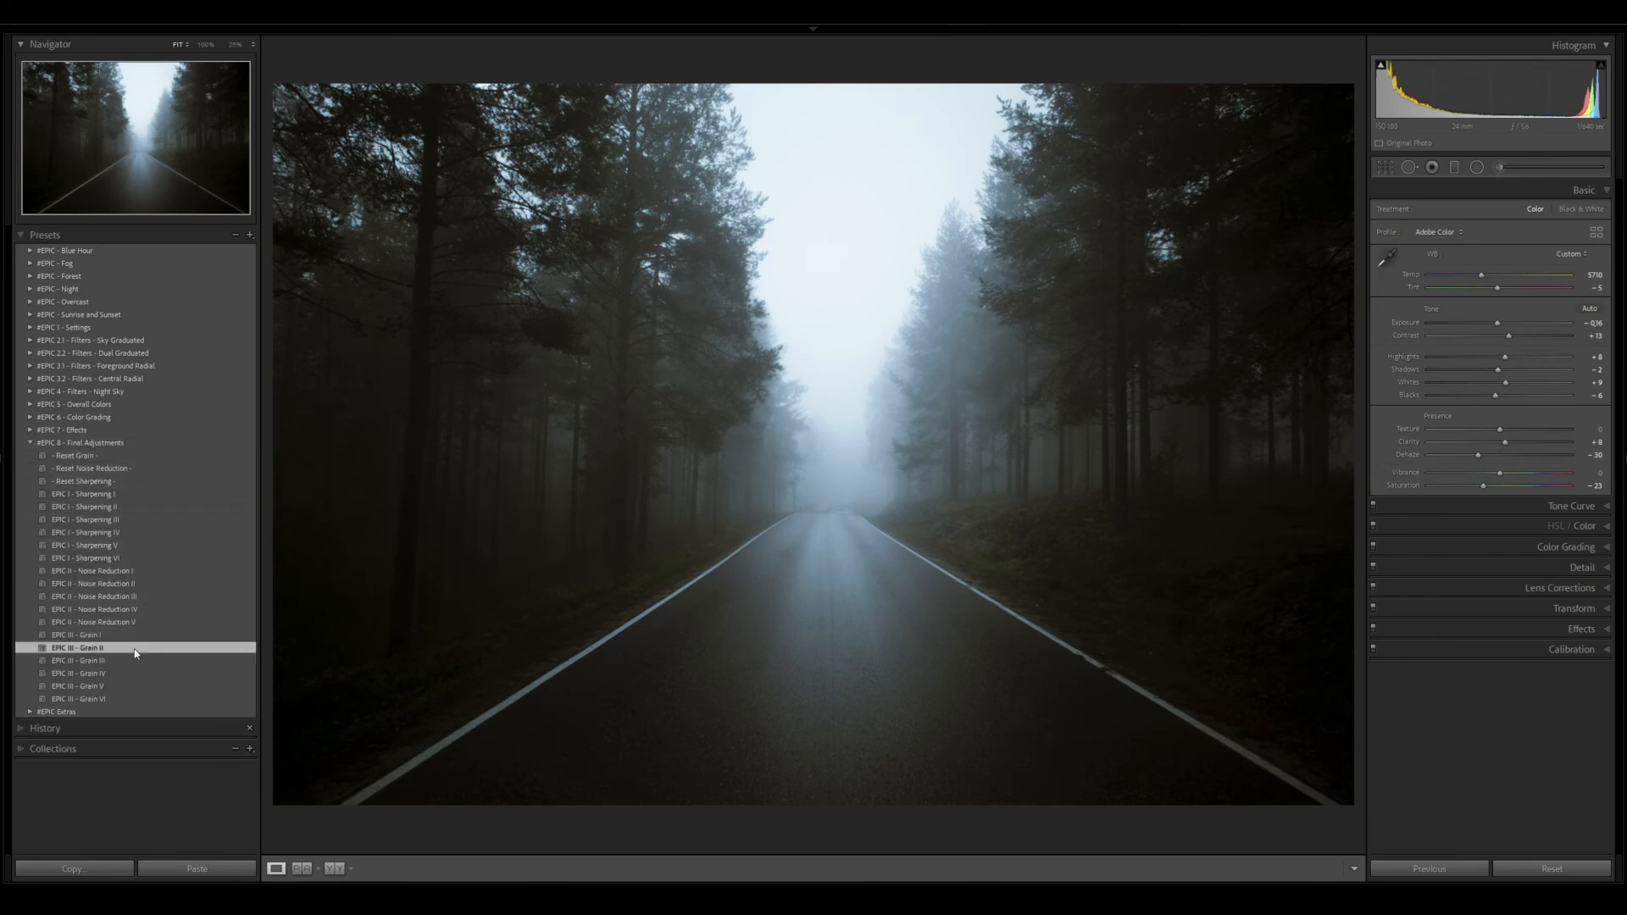
left_click(132, 637)
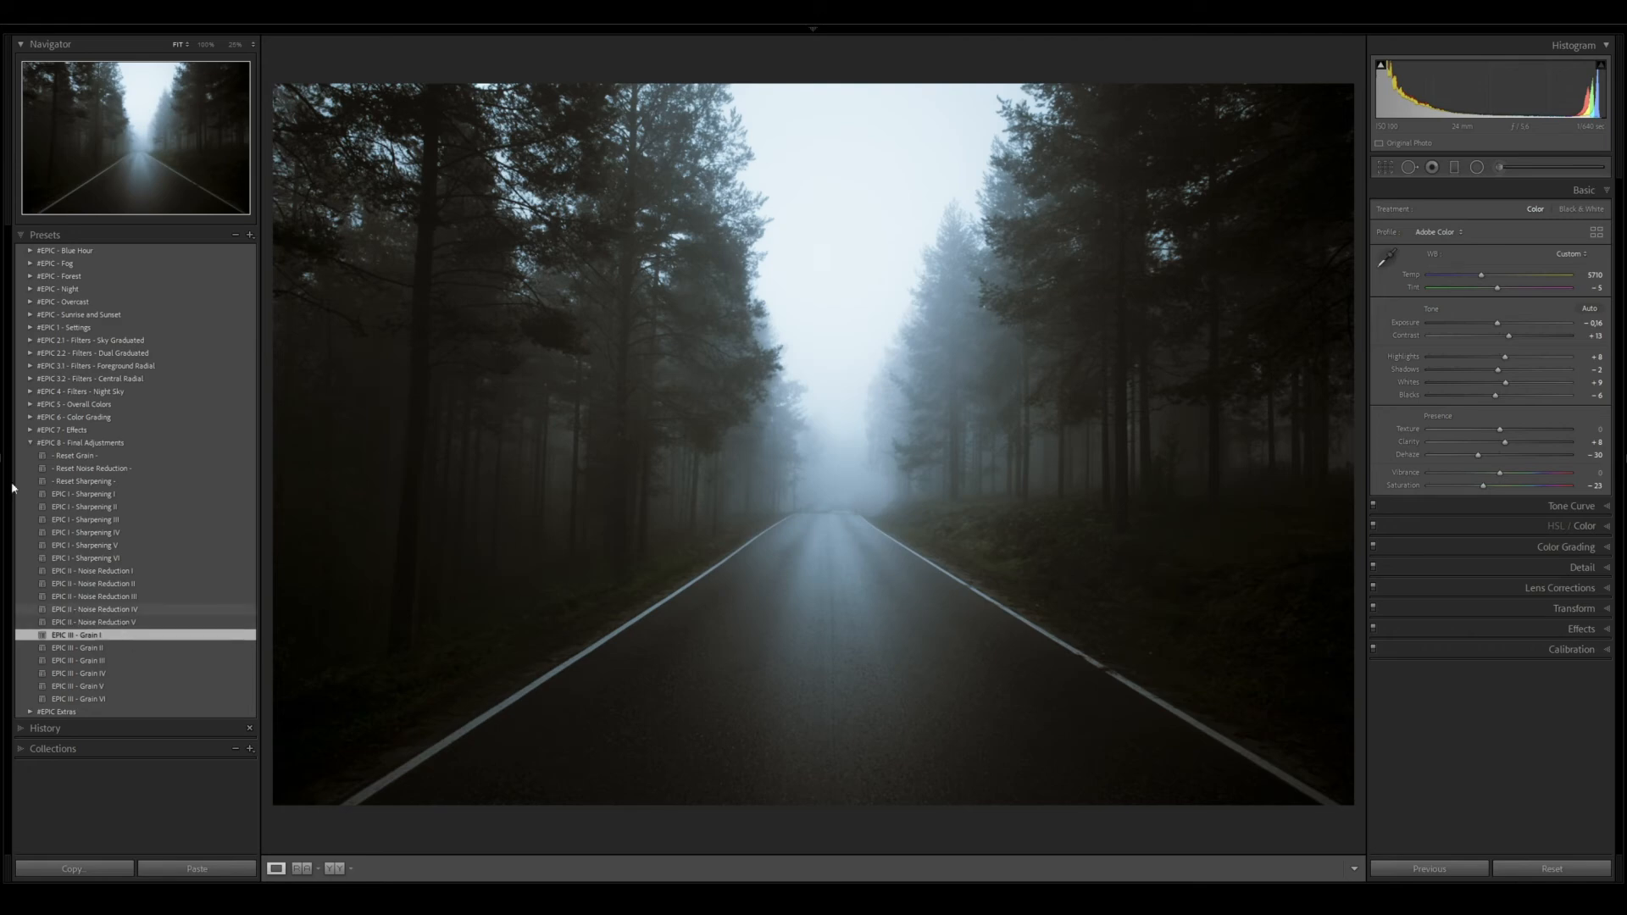
Apply the preset EPIC I - Calibration - Teal and Orange III from the #EPIC Extras group to the road photo
left_click(29, 442)
left_click(30, 456)
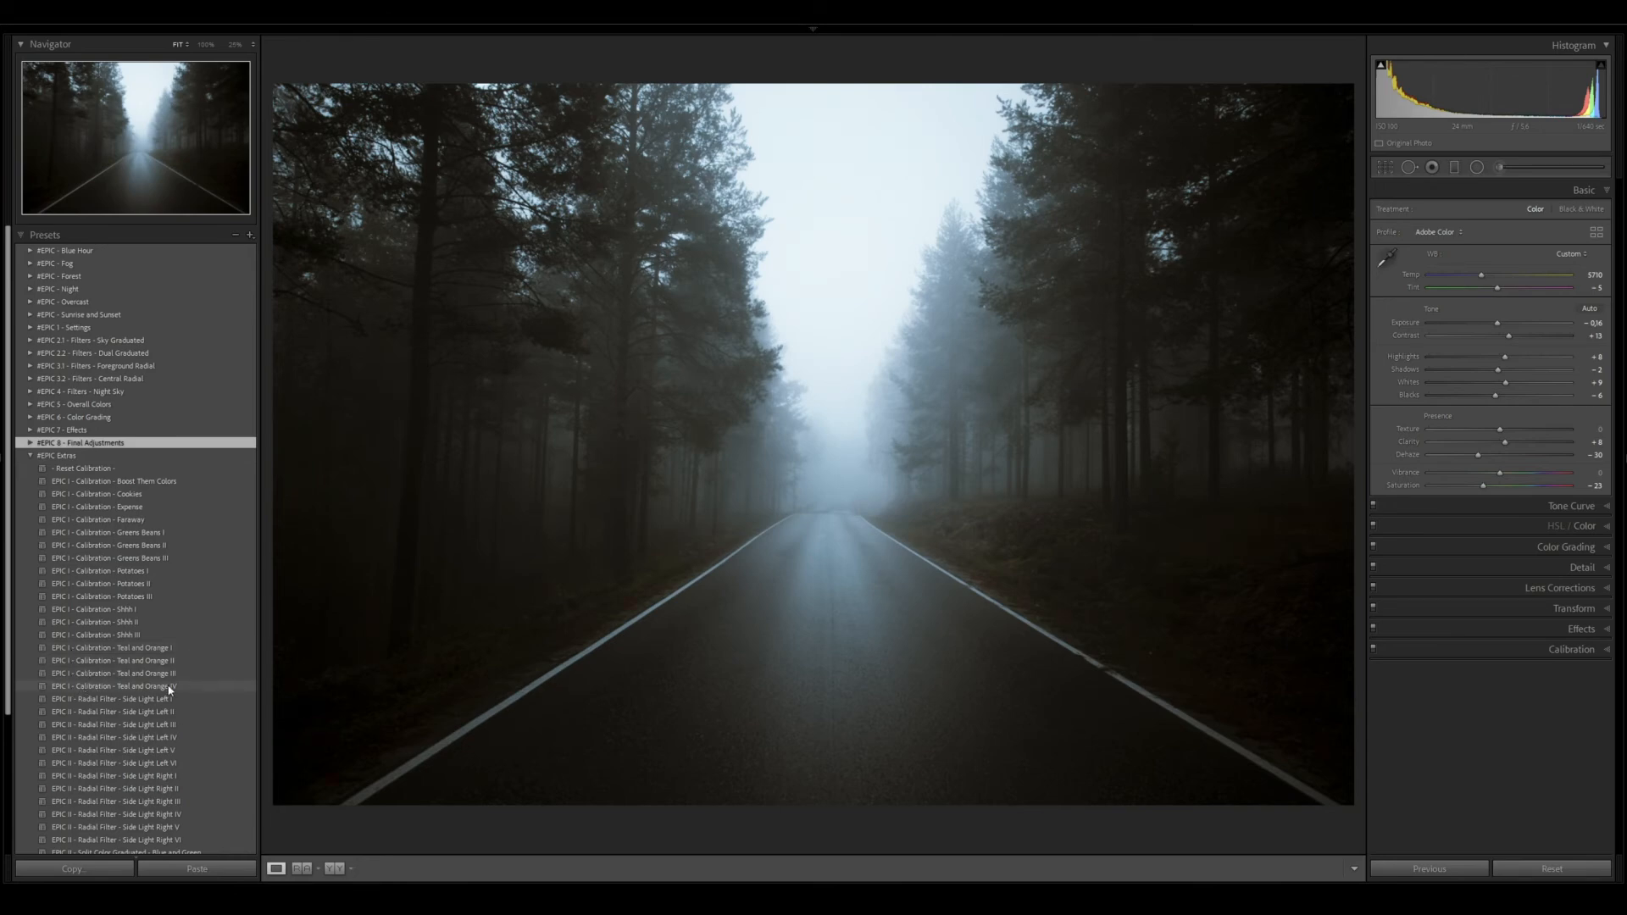
left_click(225, 691)
left_click(226, 688)
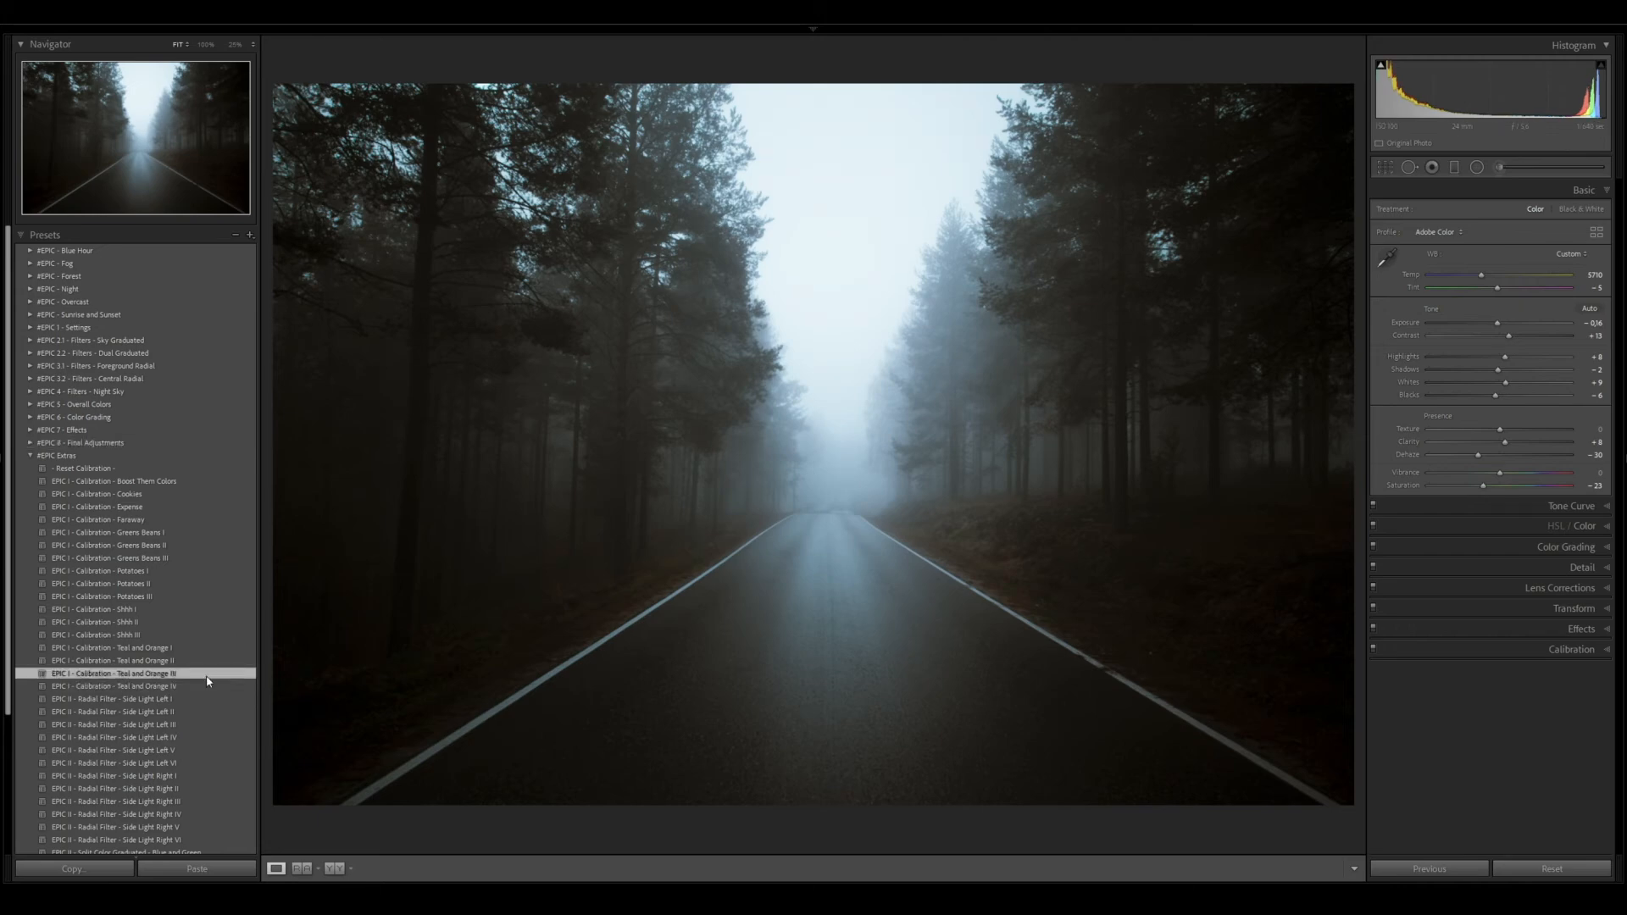
left_click(31, 455)
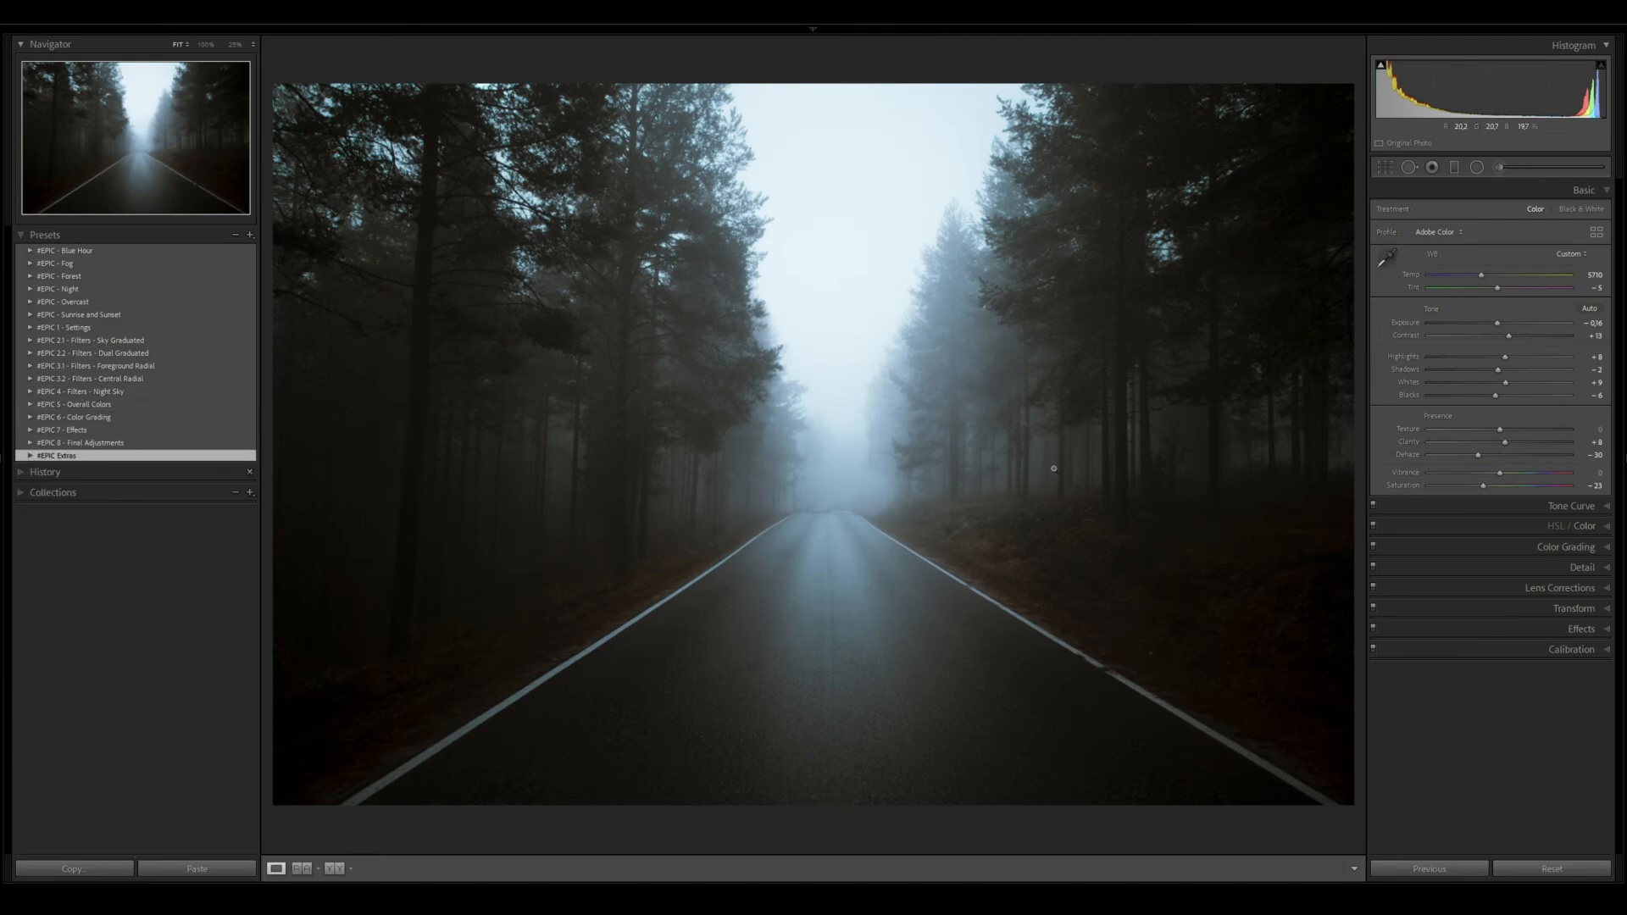
Apply the profile EPIC III - Cool to the road photo and reduce its amount
left_click(1598, 237)
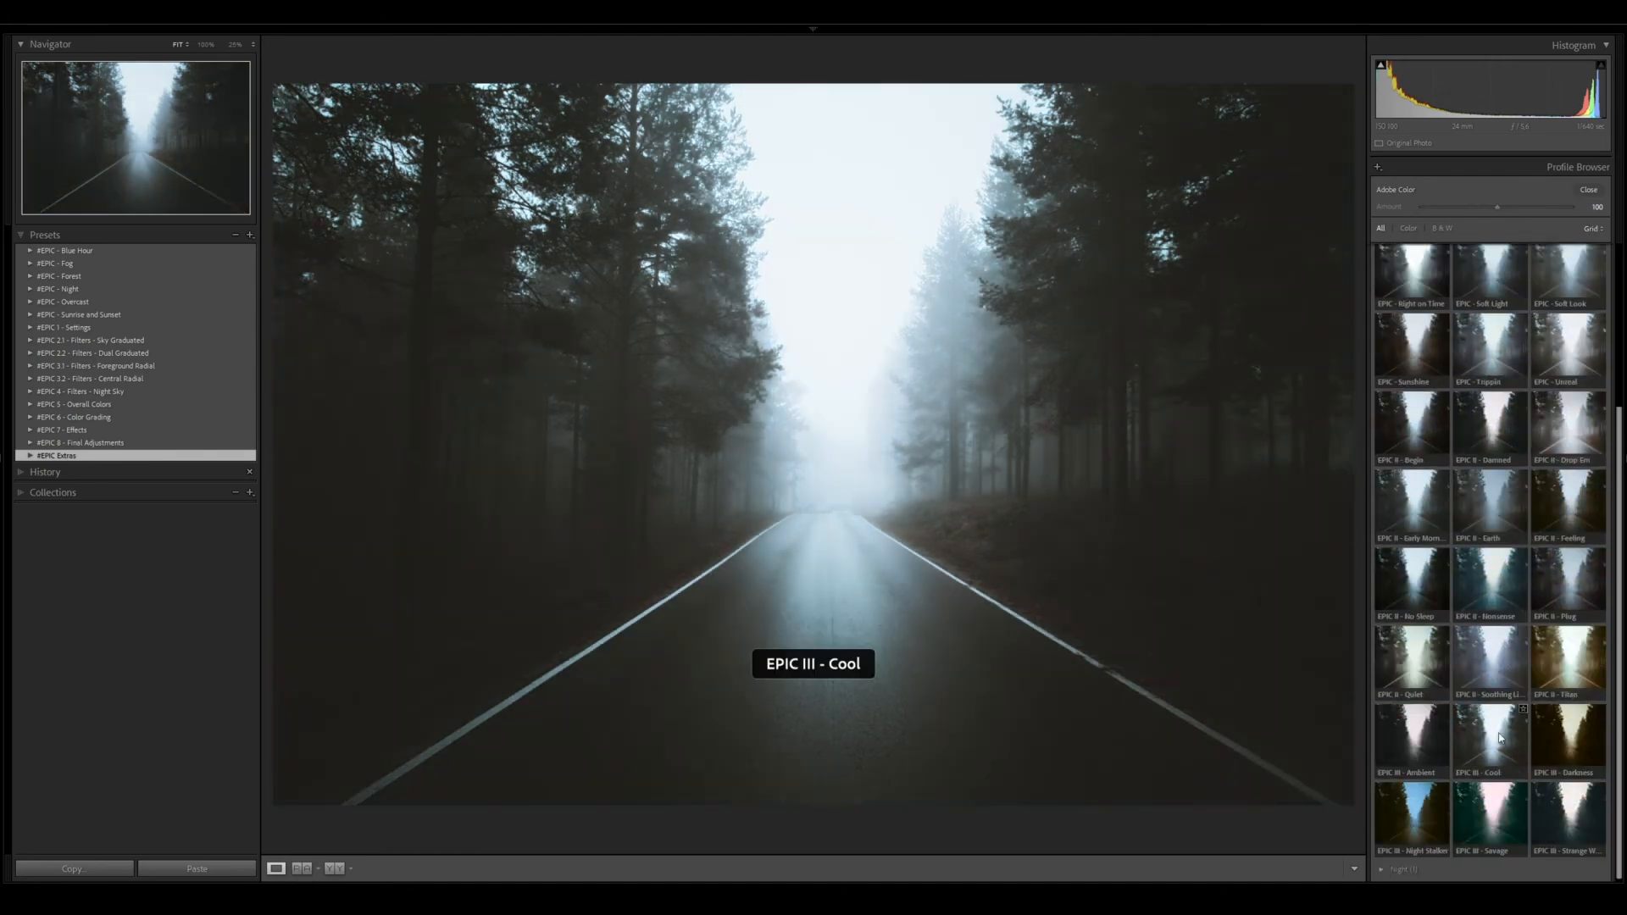
left_click(1501, 737)
mouse_move(1497, 207)
left_mouse_down()
mouse_move(1449, 212)
mouse_move(1472, 211)
left_mouse_up()
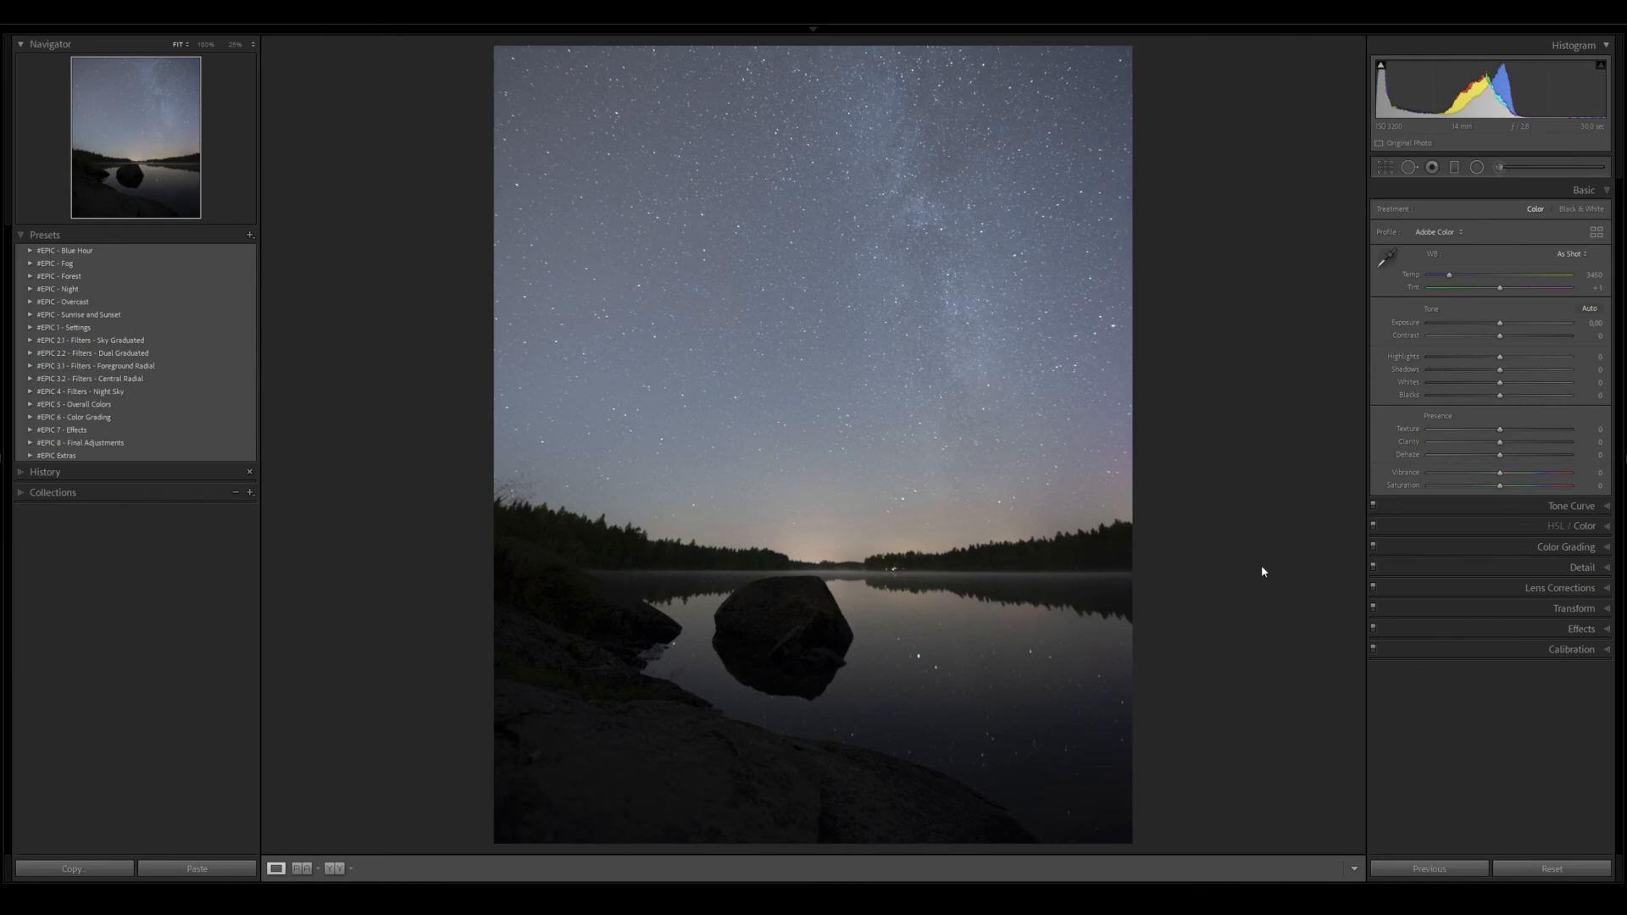
Heal the bright light spots on the far shoreline of the starry lake photo and their reflection in the water with Spot Removal
left_click(894, 566)
key("q")
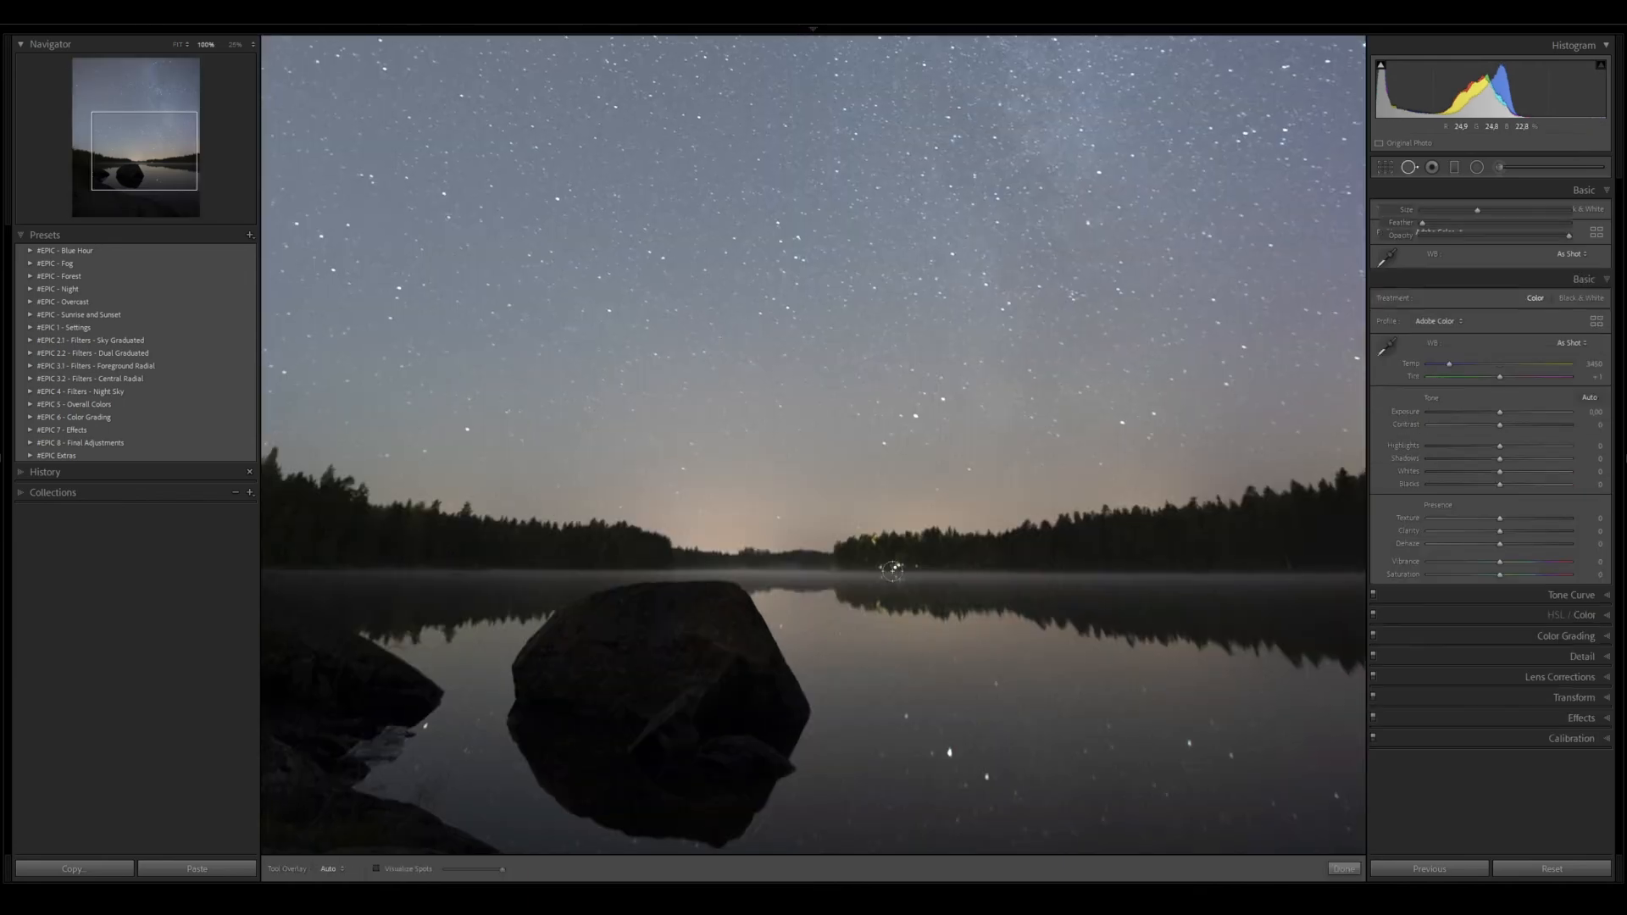
scroll(910, 562, "down", 1)
left_click(913, 565)
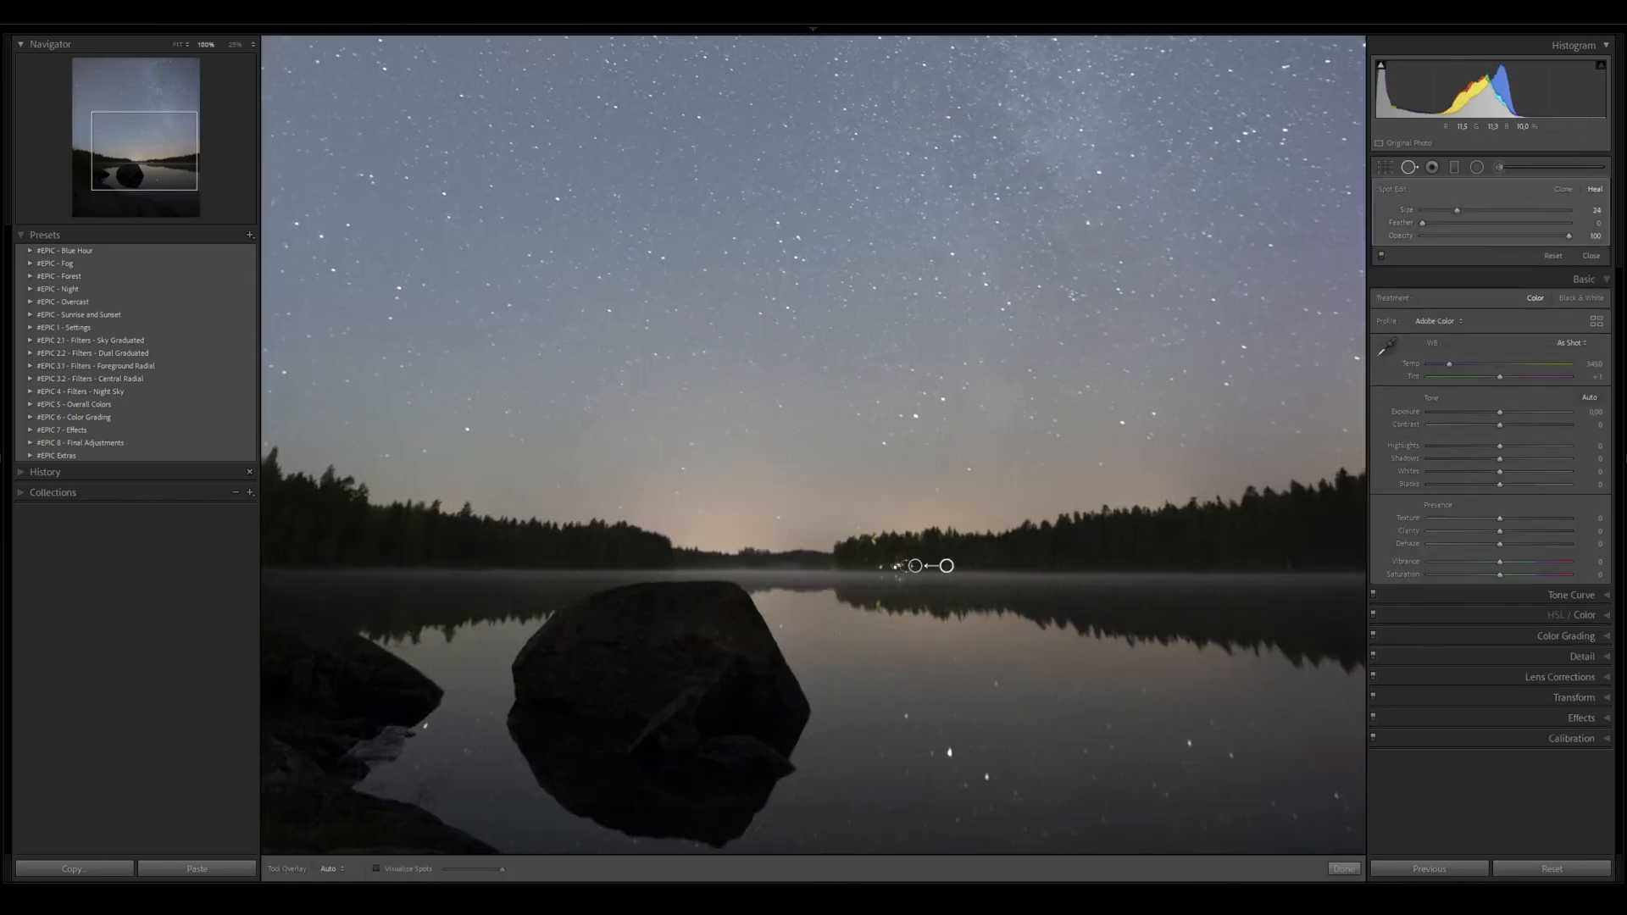
left_click_drag(900, 566, 884, 566)
left_click(897, 580)
key("q")
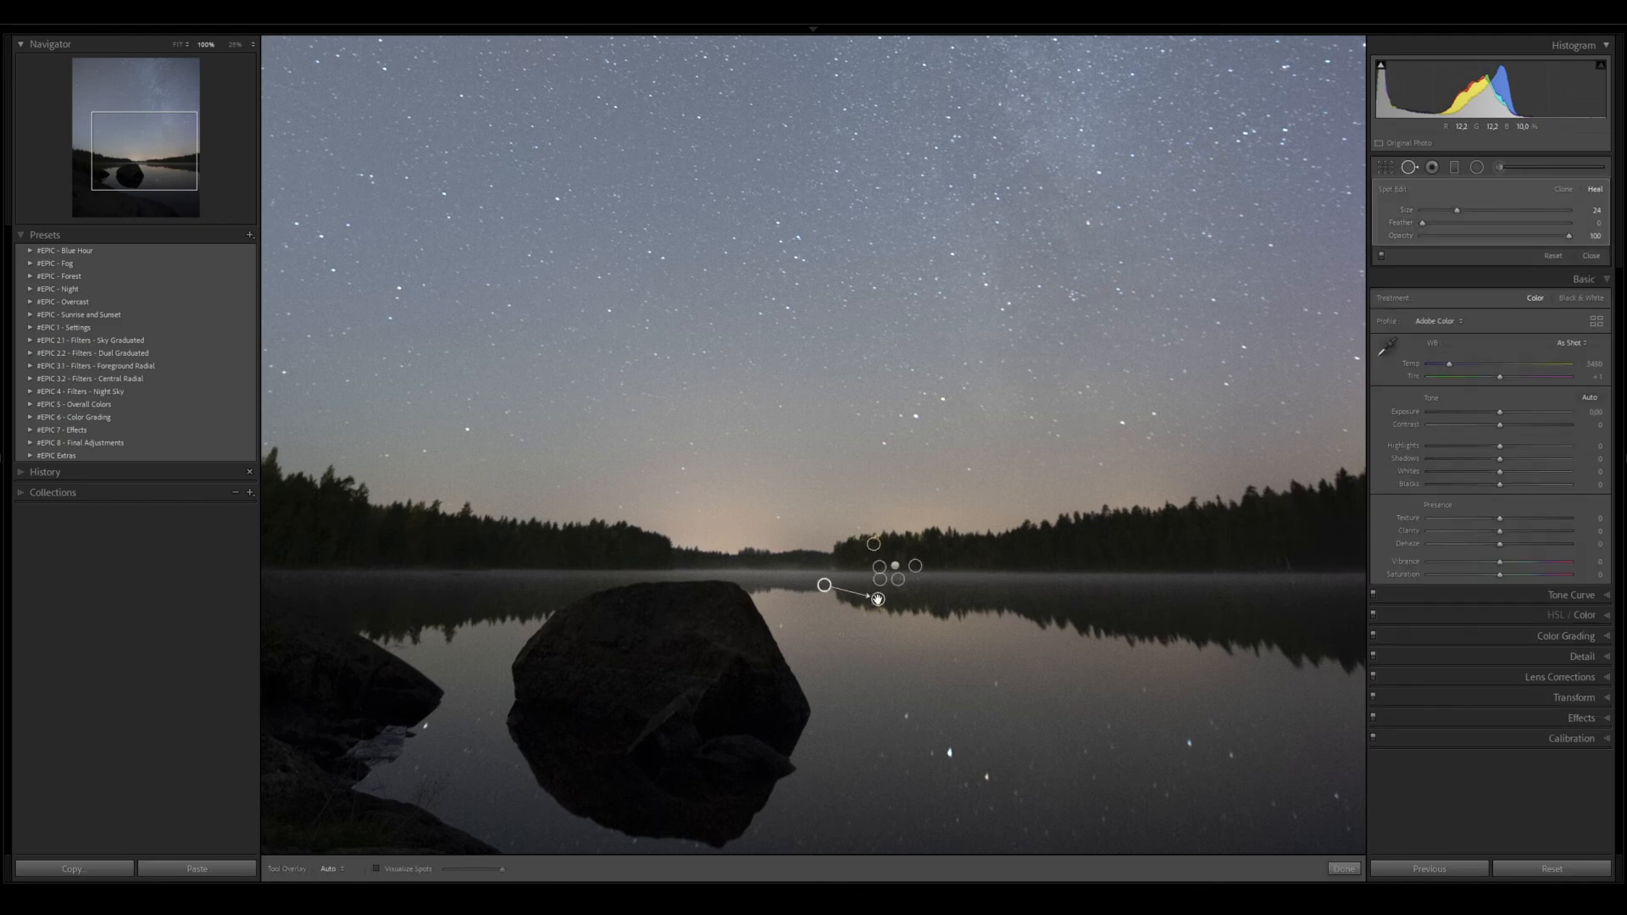
left_click(1011, 591)
Set the lake photo's colour temperature to 3222 and its exposure to +0.48
left_click_drag(1449, 276, 1447, 278)
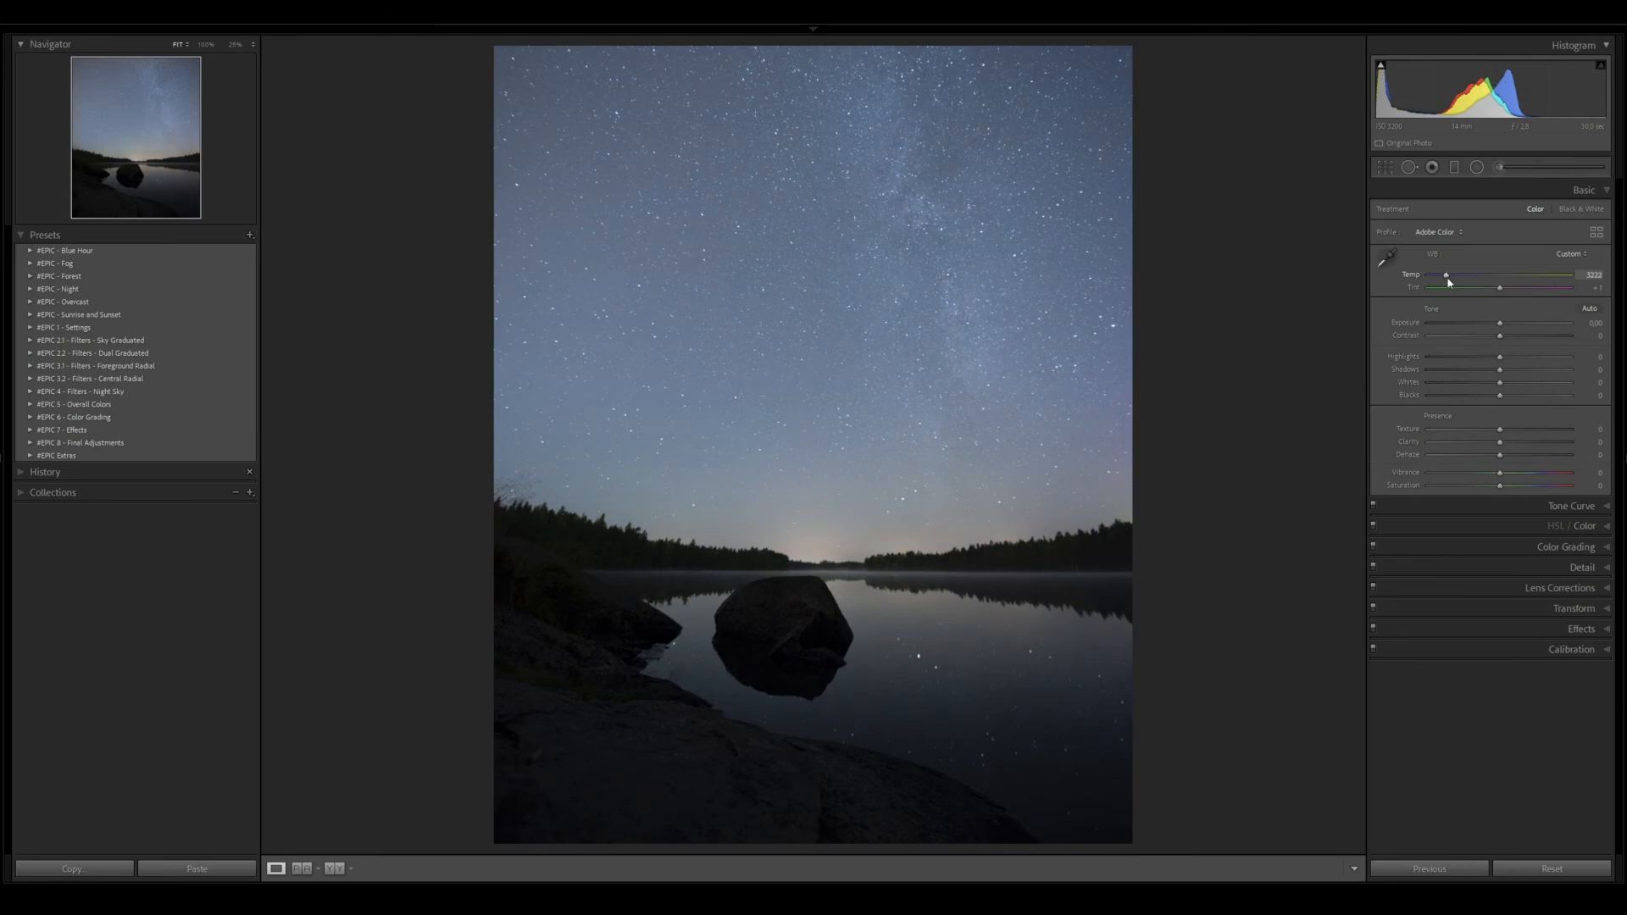
left_click_drag(1501, 324, 1508, 328)
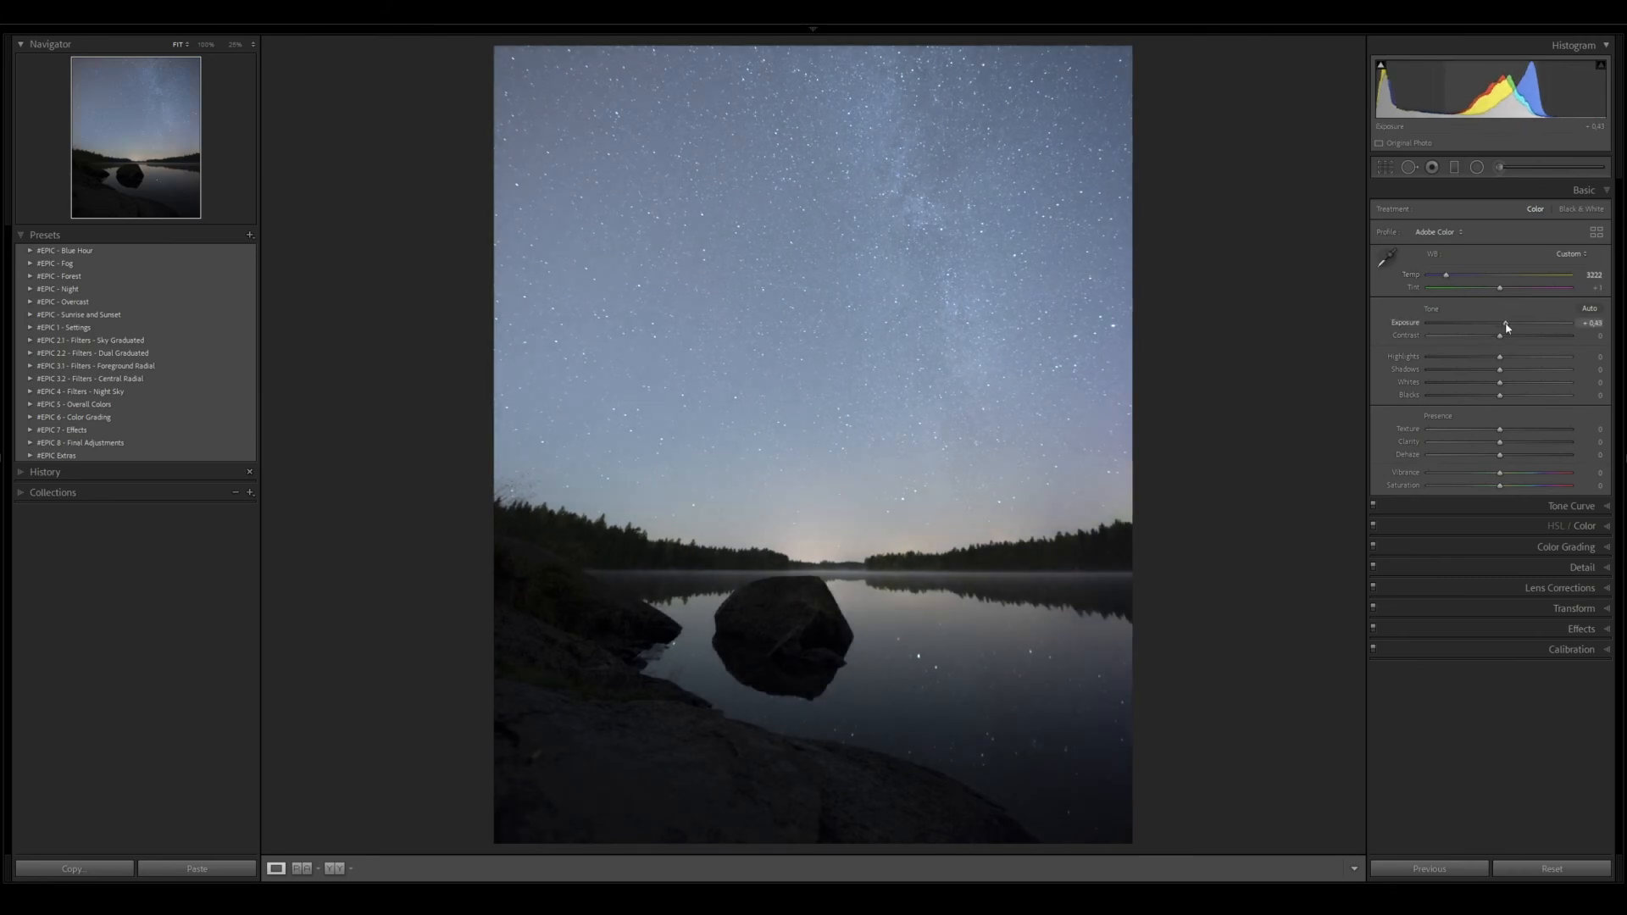
Enable the lens profile corrections for the lake photo
left_click(1559, 588)
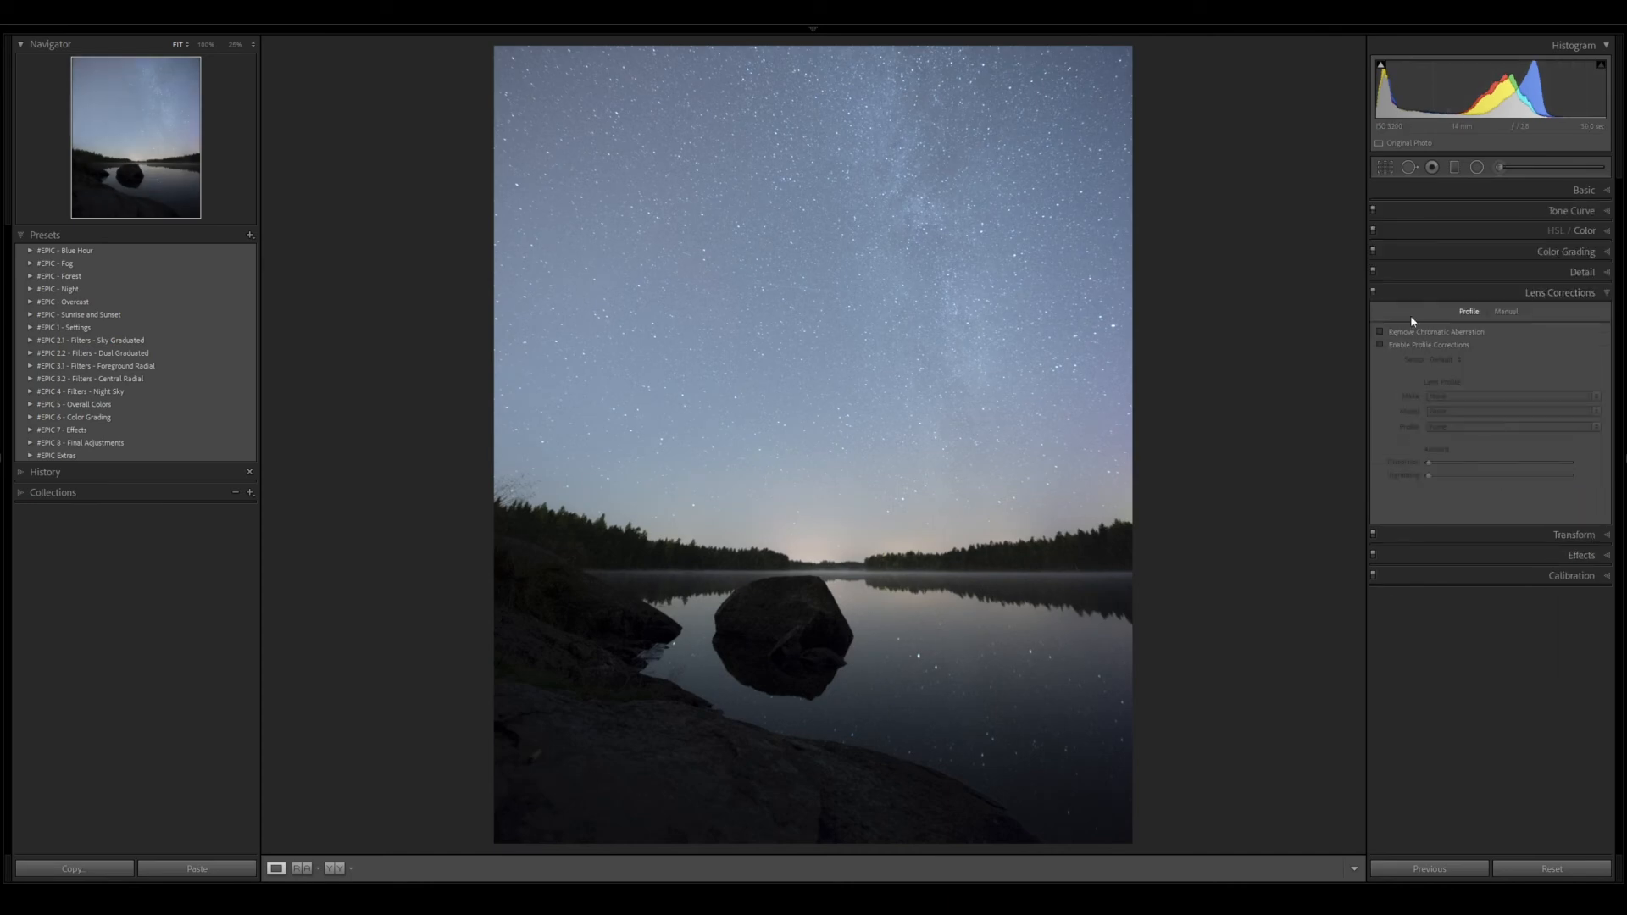
left_click(1410, 344)
left_click(1581, 190)
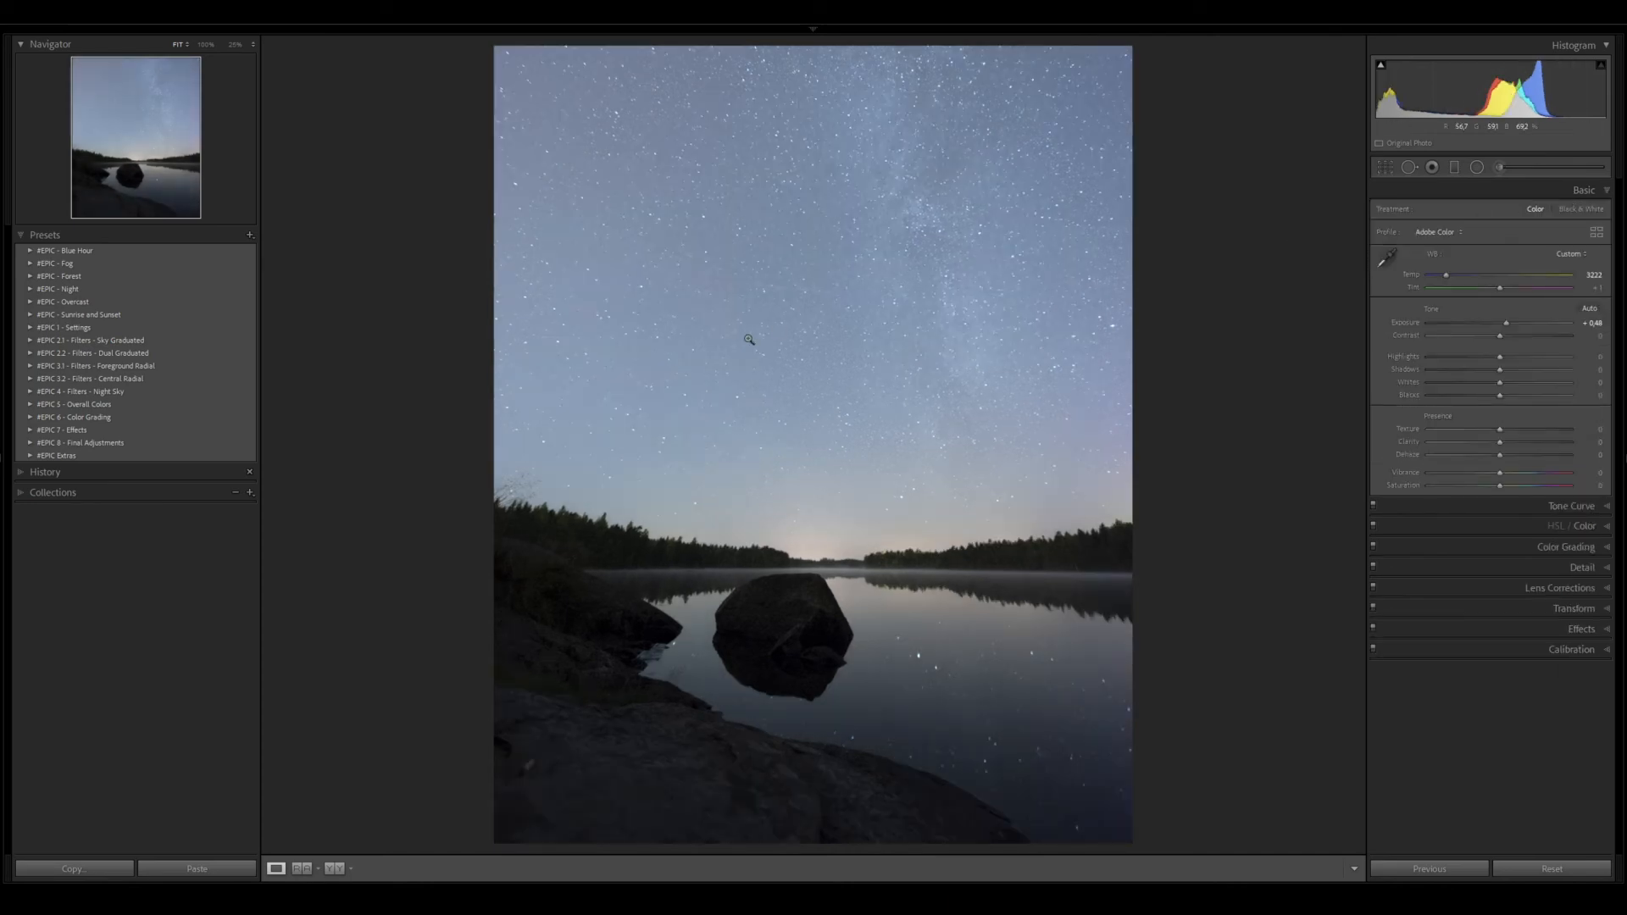
Apply the preset EPIC IV - Intense - Kool Night from the #EPIC - Night group to the lake photo
left_click(31, 289)
scroll(109, 701, "down", 5)
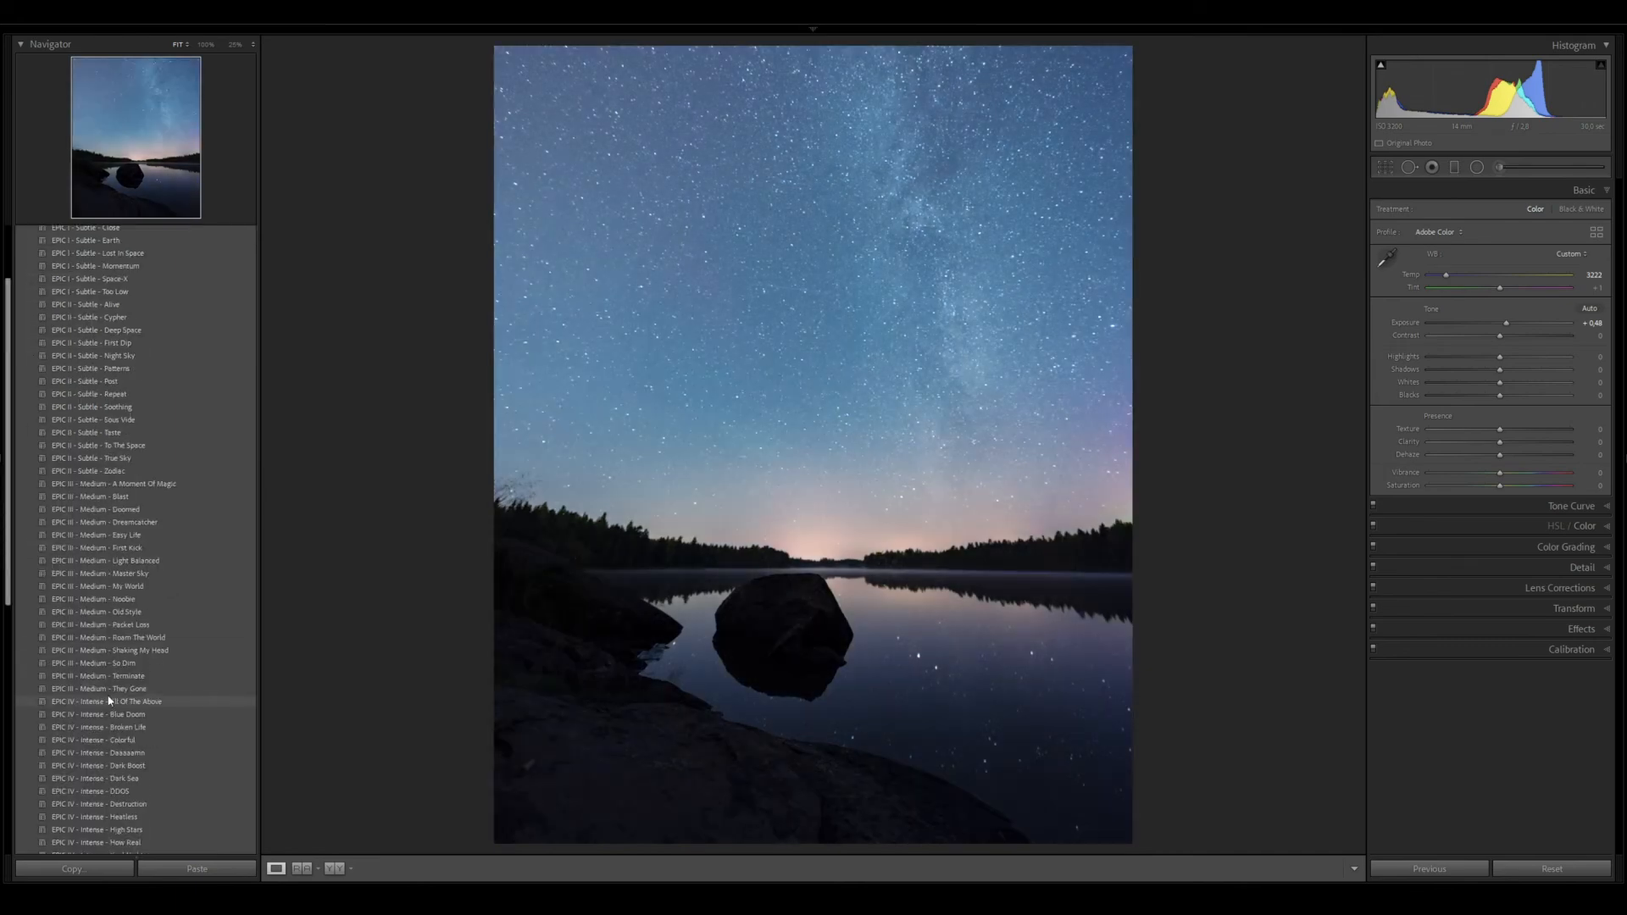
scroll(110, 701, "down", 4)
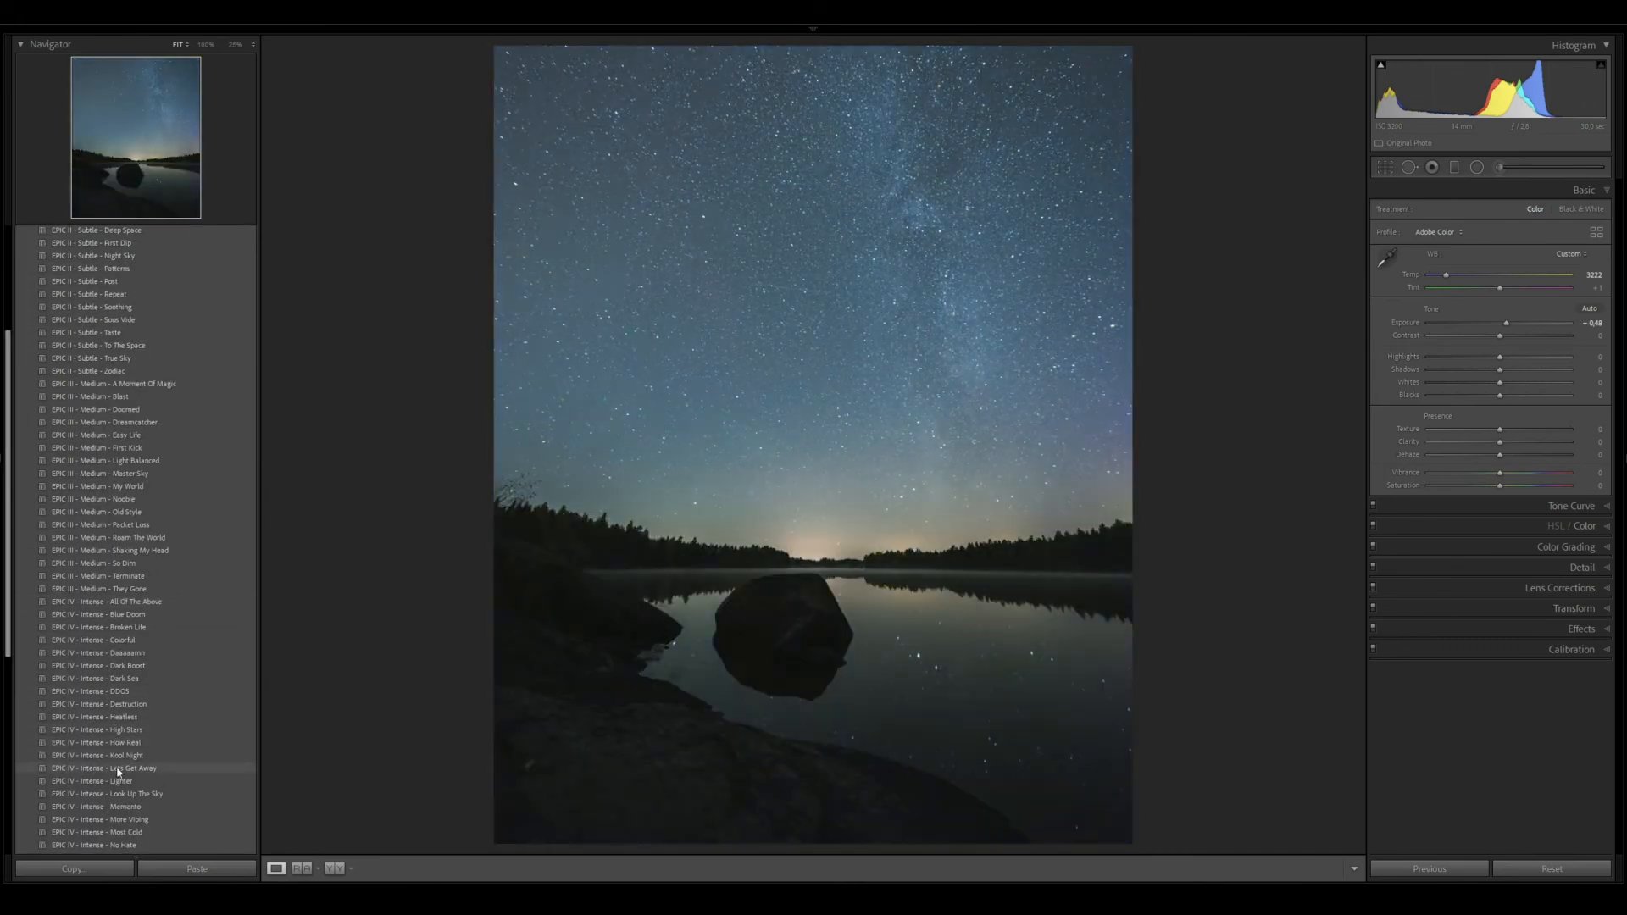
scroll(118, 772, "down", 4)
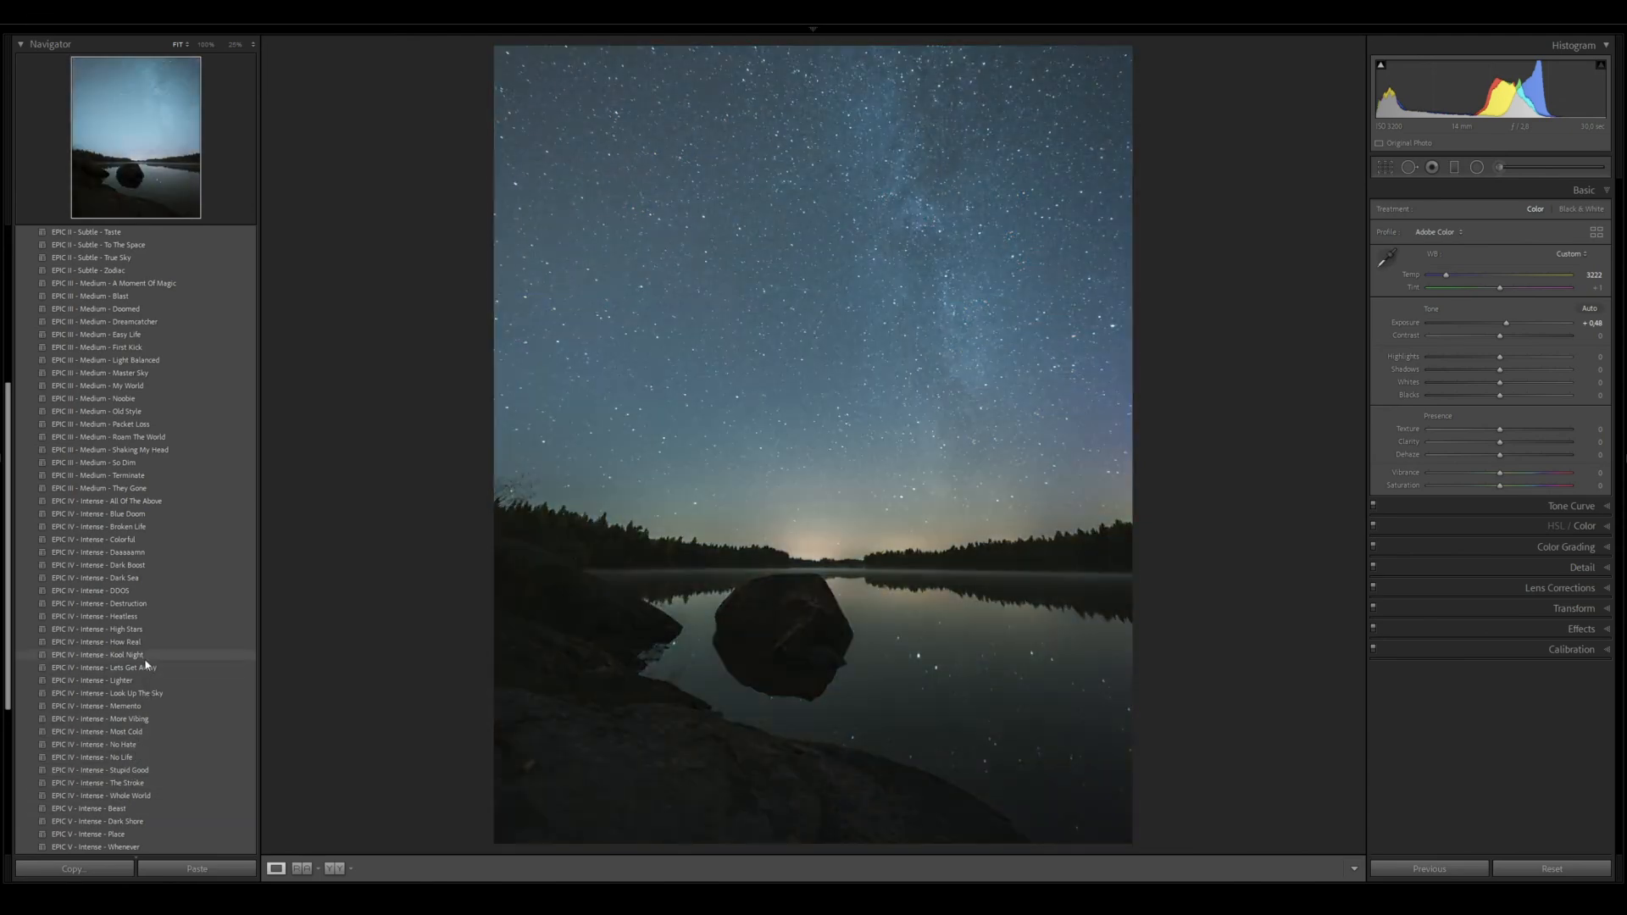
left_click(145, 658)
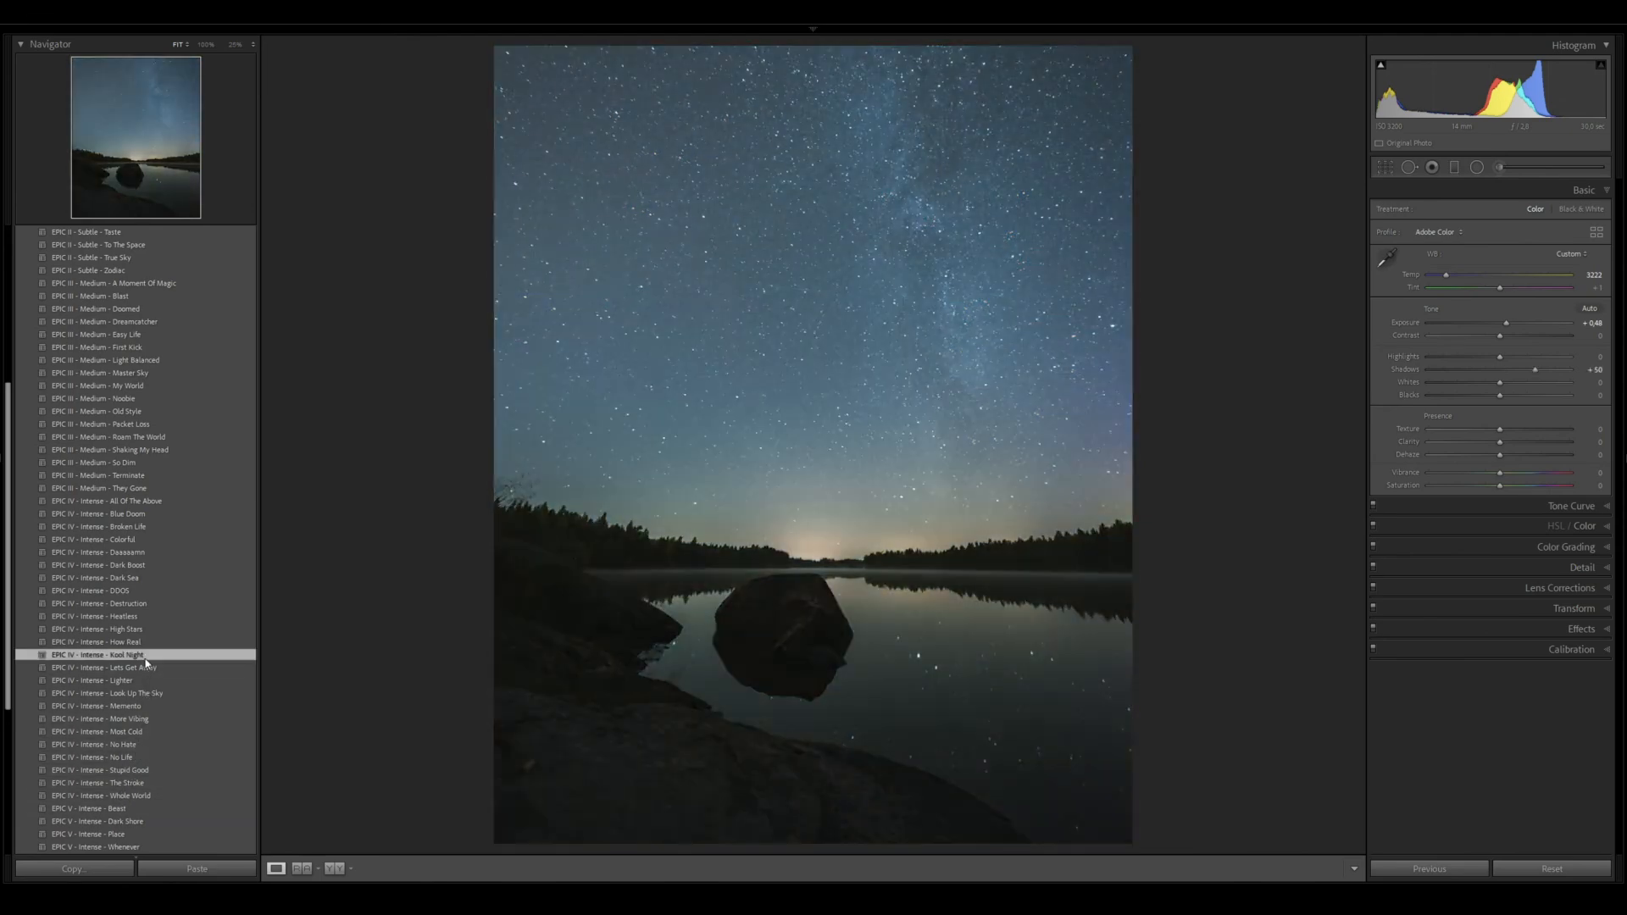
scroll(146, 661, "up", 6)
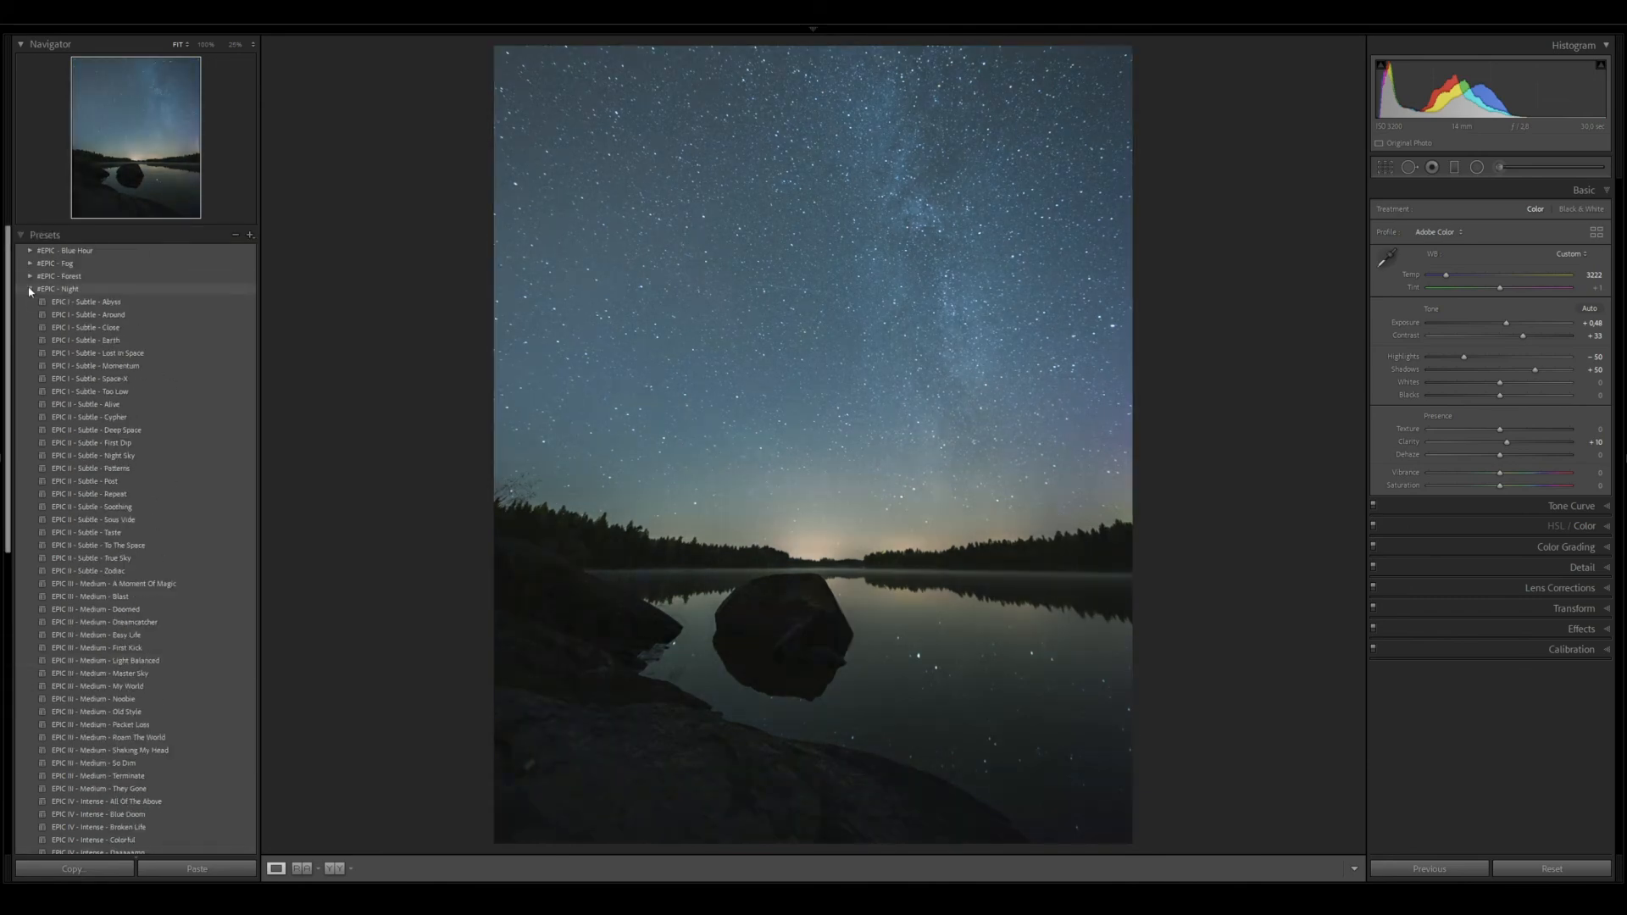
left_click(30, 289)
Adjust the lake photo's tones with the preset EPIC IV - Details I from the #EPIC 1 - Settings group
left_click(30, 327)
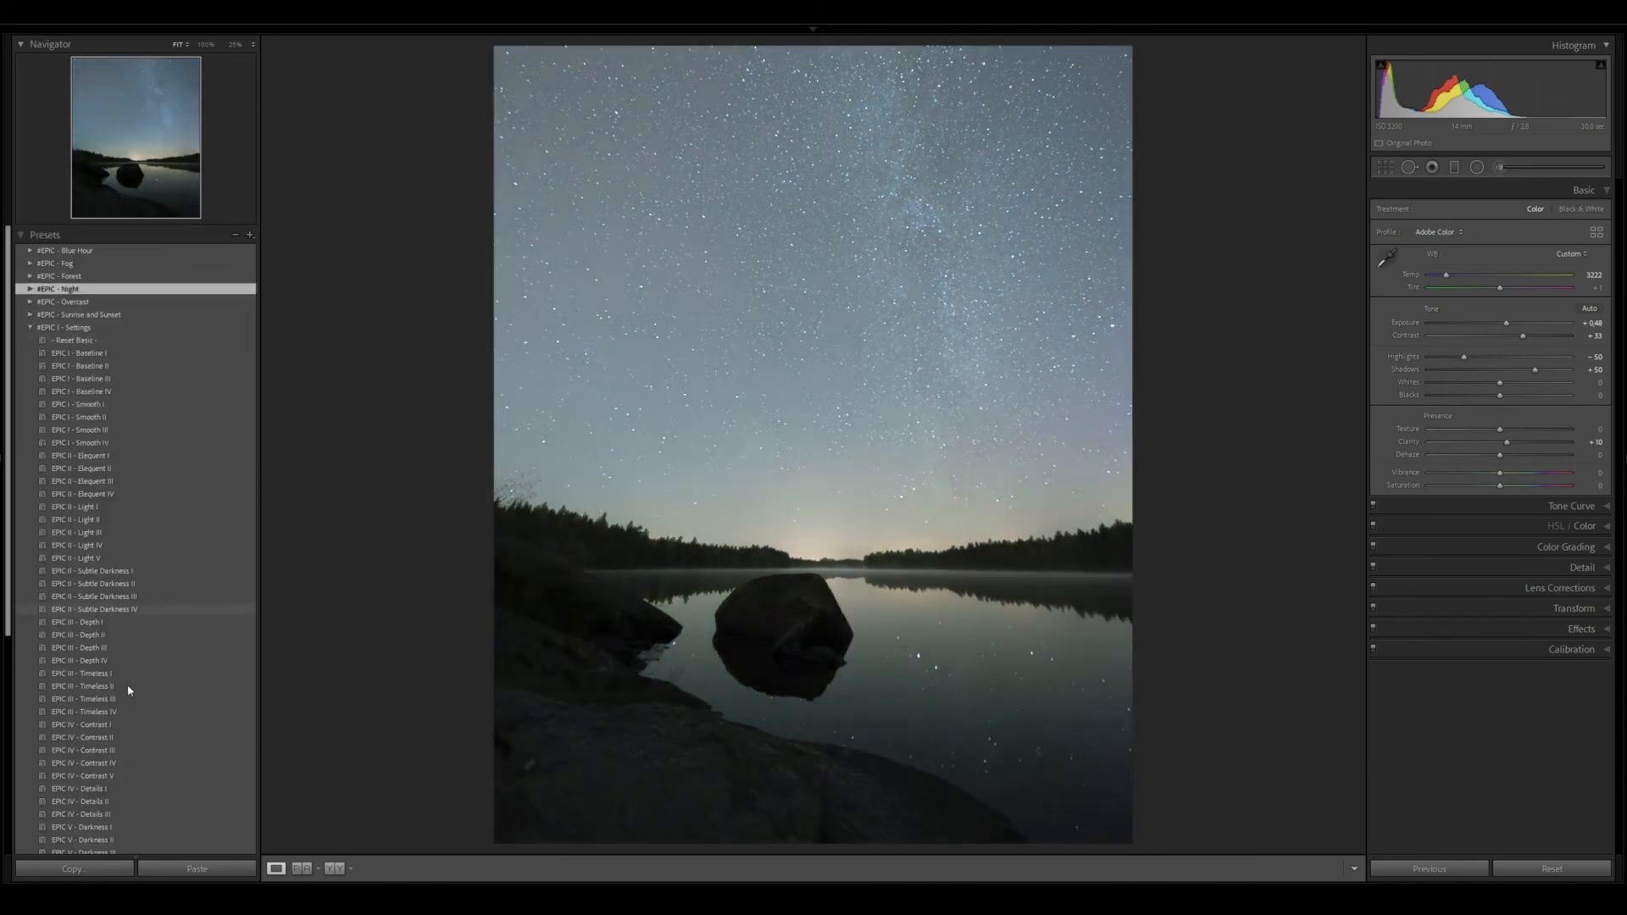
scroll(129, 678, "down", 3)
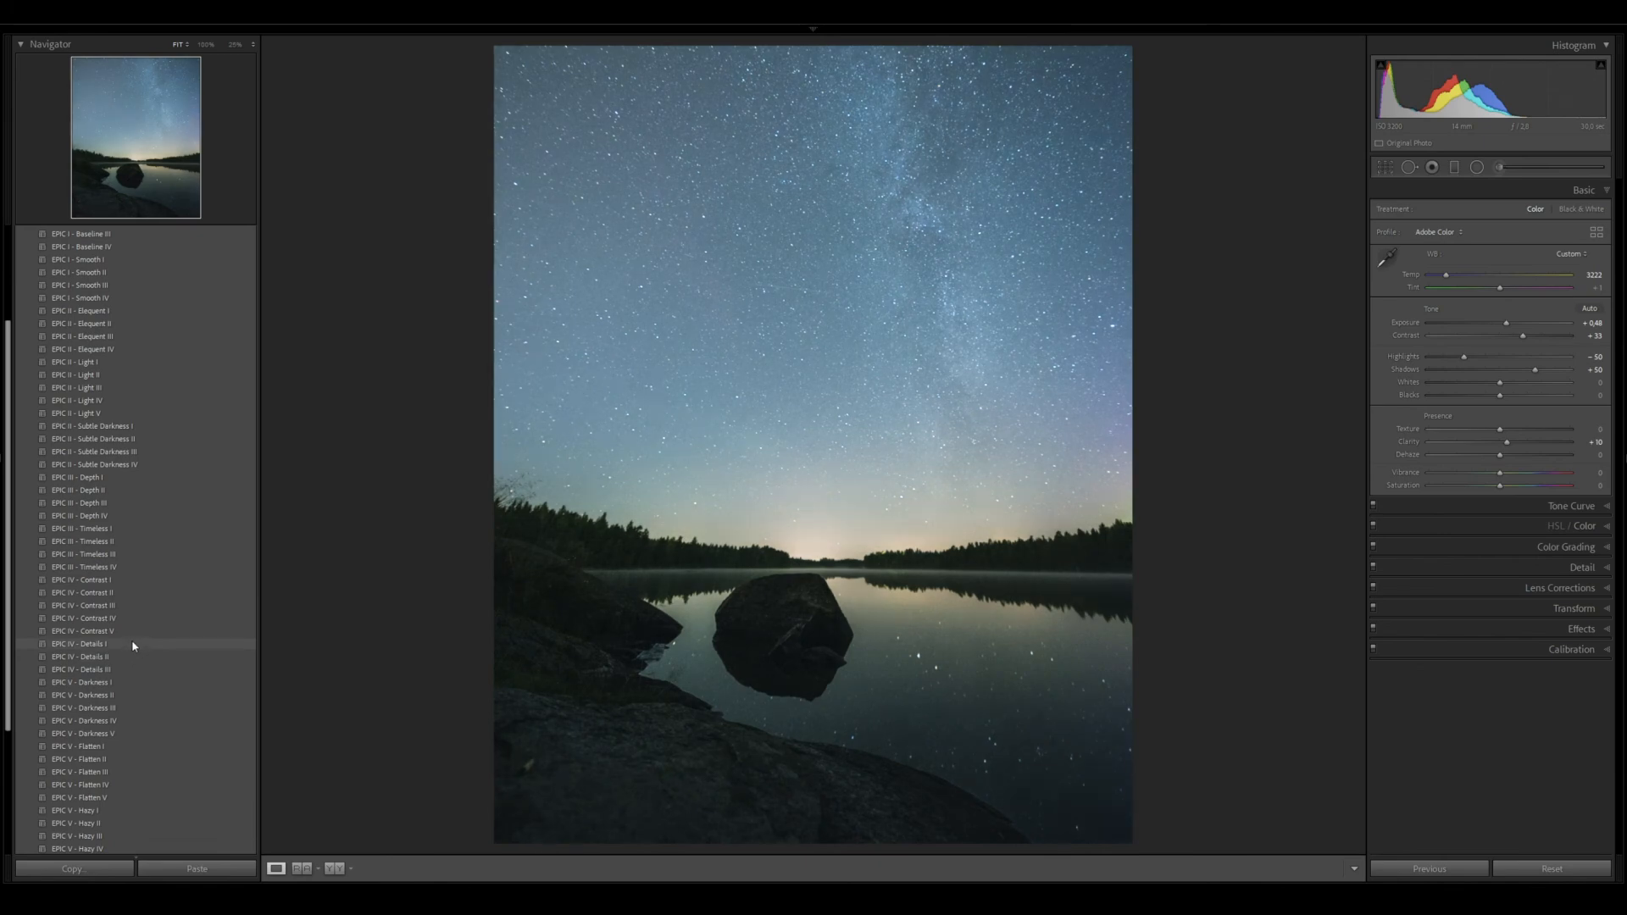
left_click(133, 646)
scroll(132, 642, "up", 3)
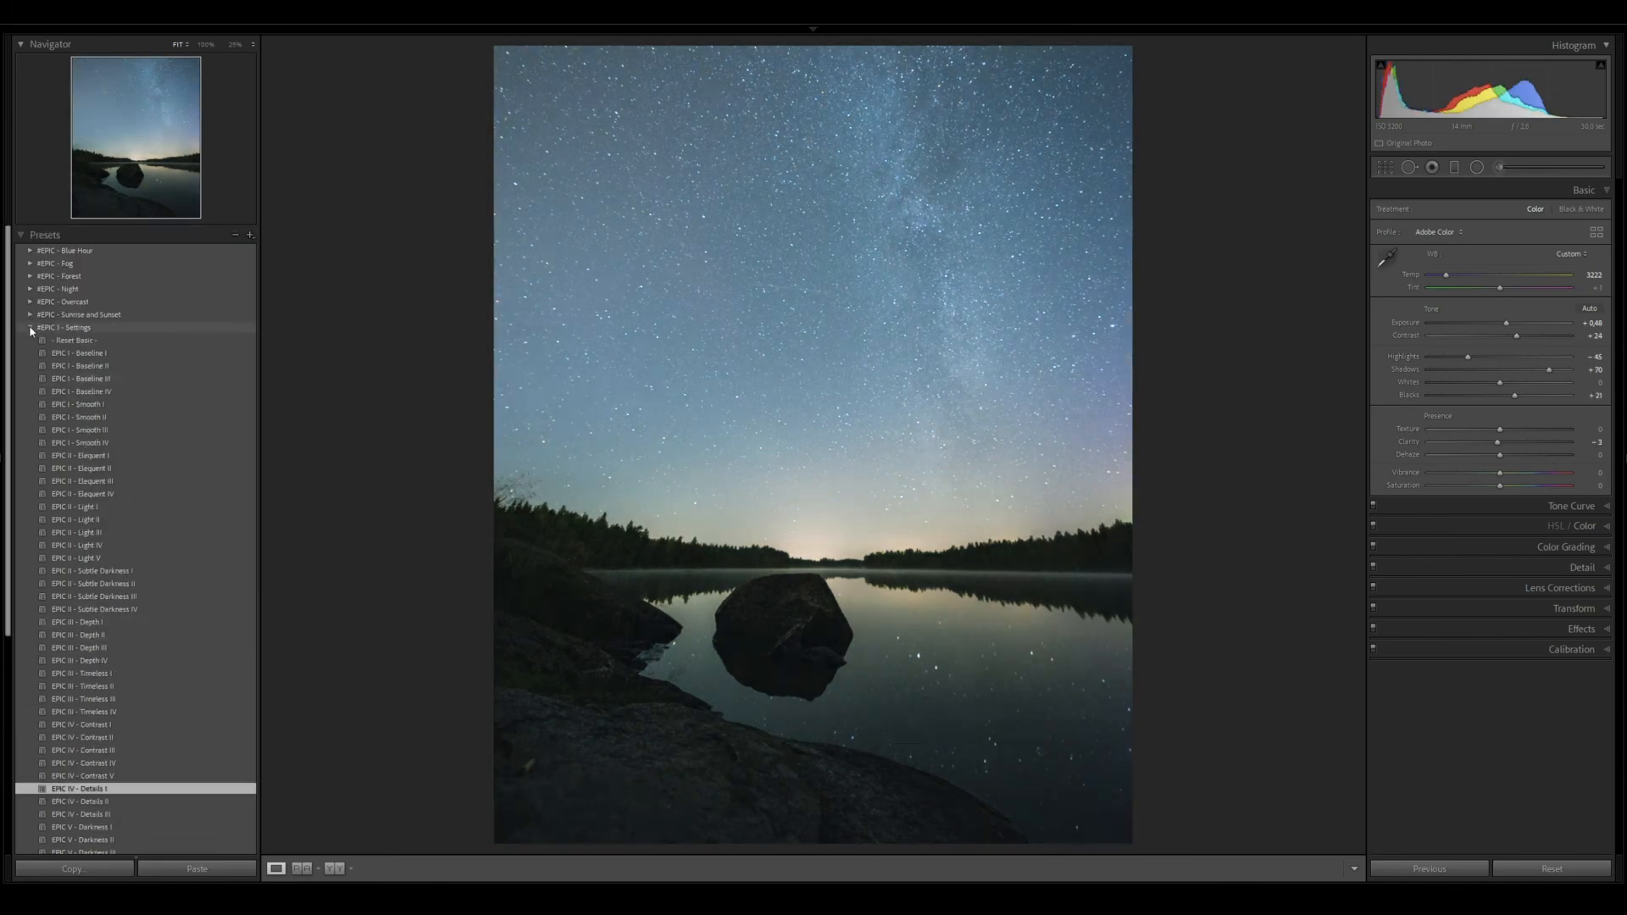
left_click(30, 327)
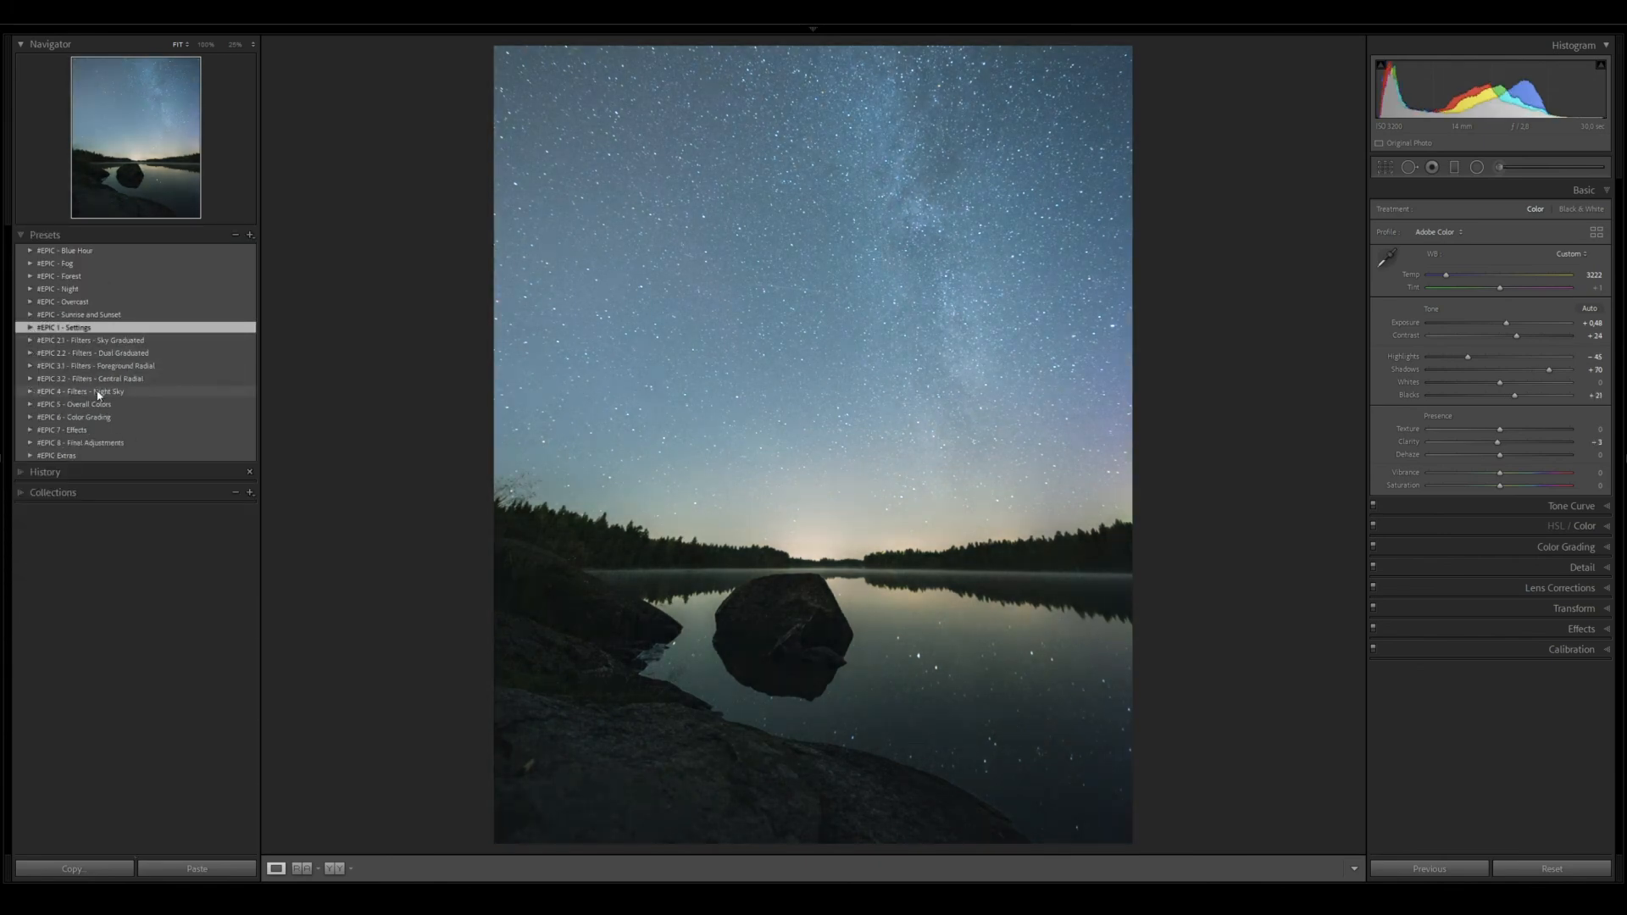
Apply the #EPIC 4 night sky filters EPIC III - Graduated - Stars Darken 2/3 III and EPIC VII - Radial - Foreground Blue I
left_click(29, 392)
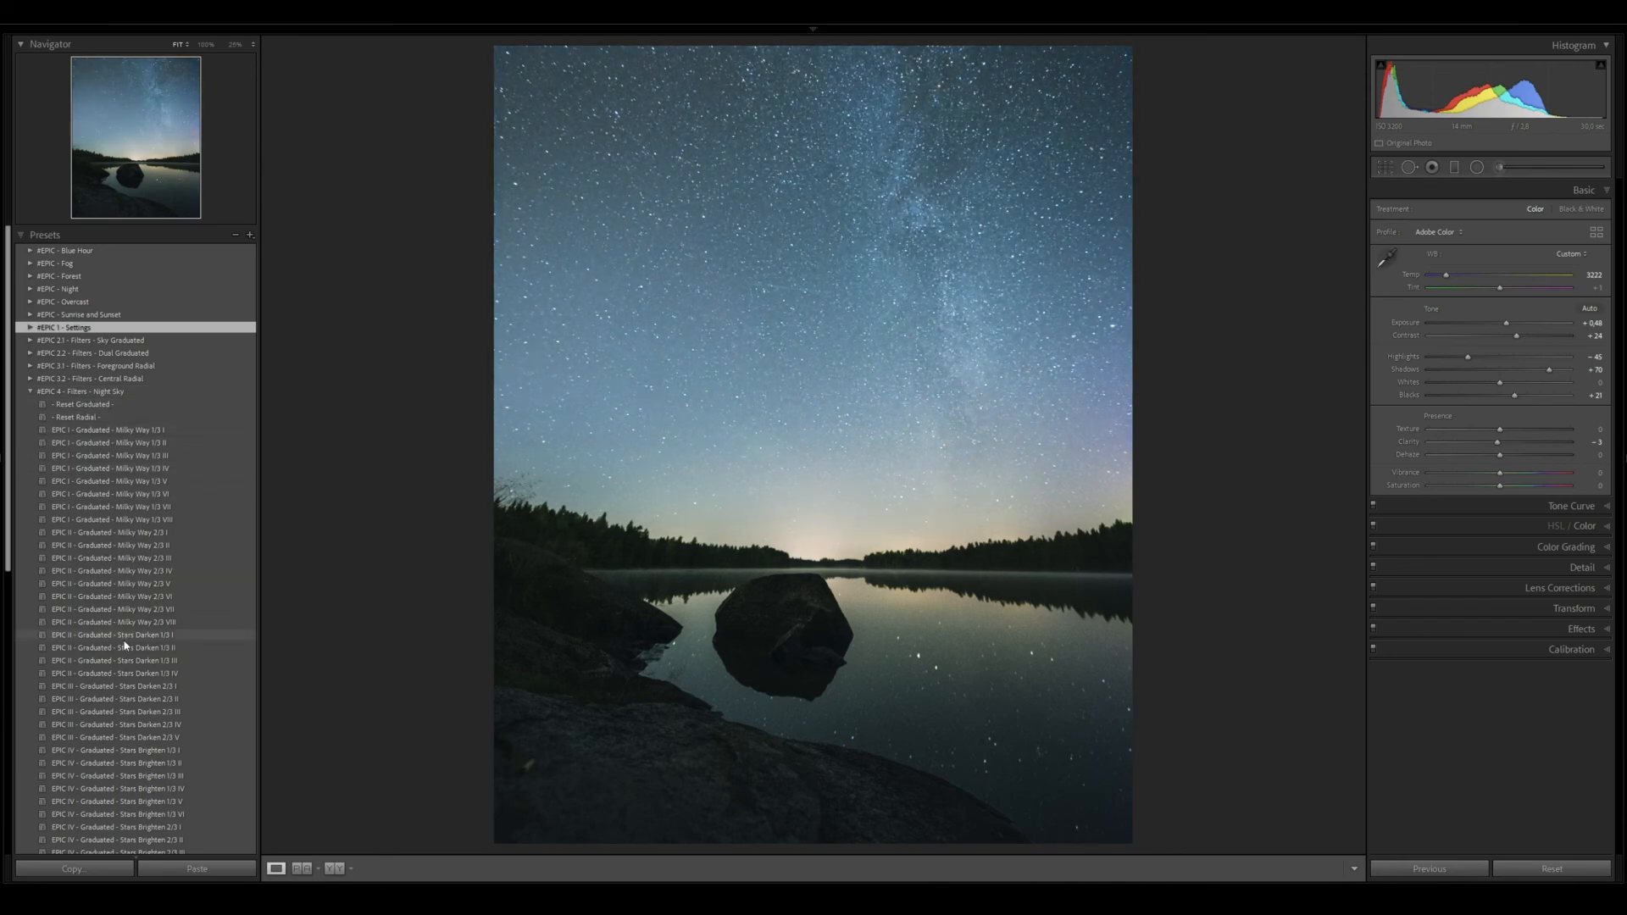
scroll(129, 646, "down", 3)
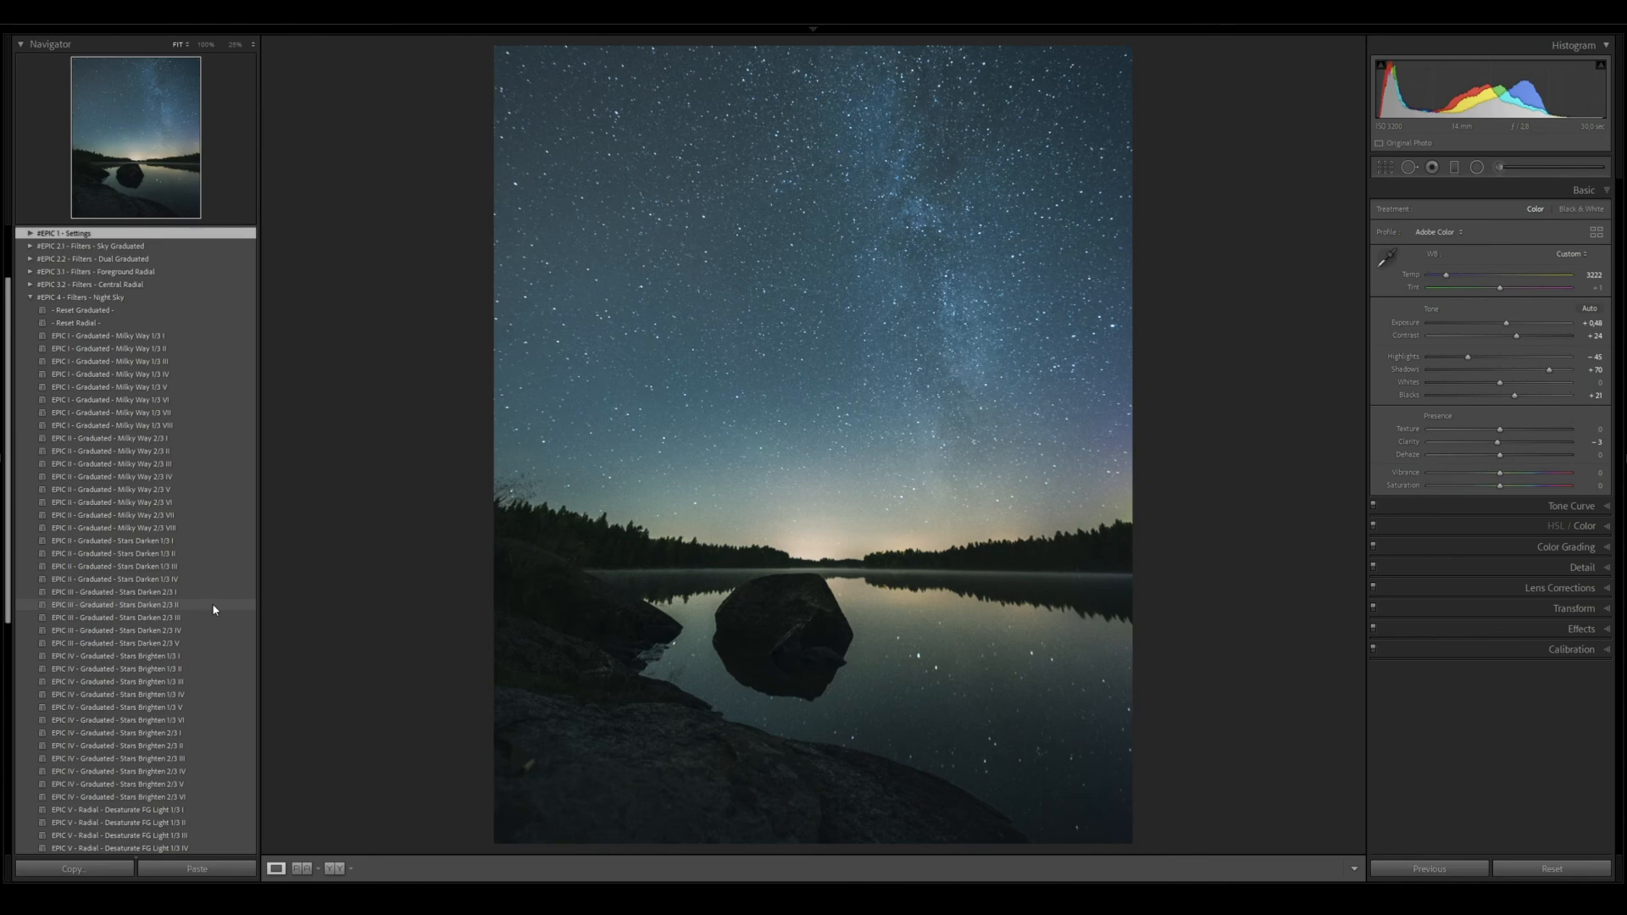
left_click(164, 618)
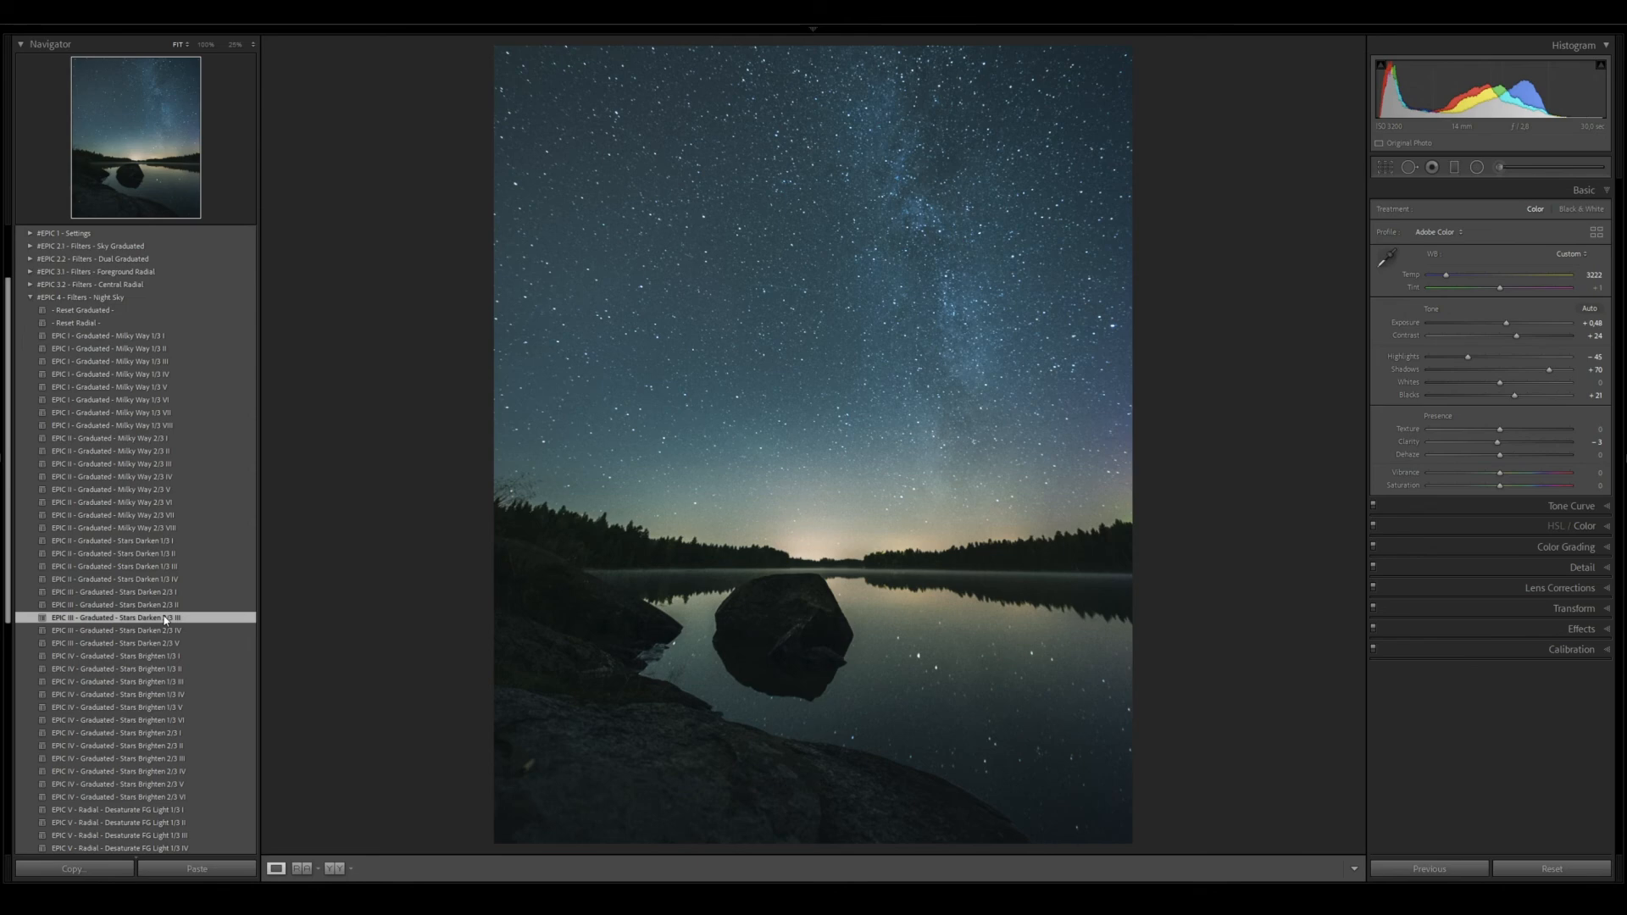
scroll(185, 734, "down", 5)
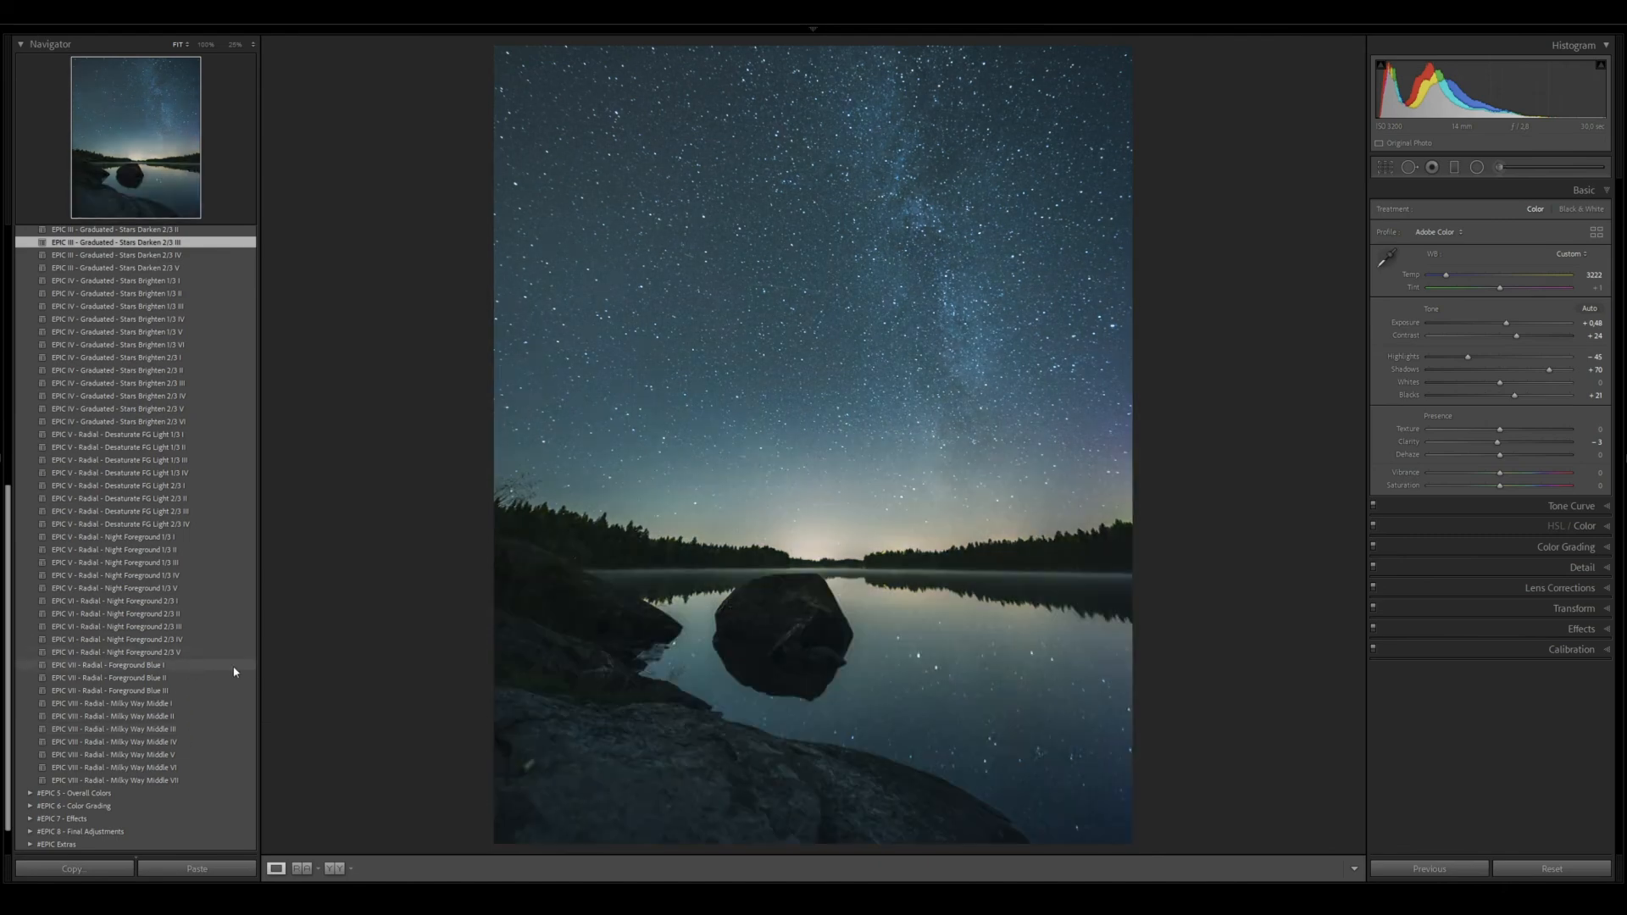
left_click(247, 667)
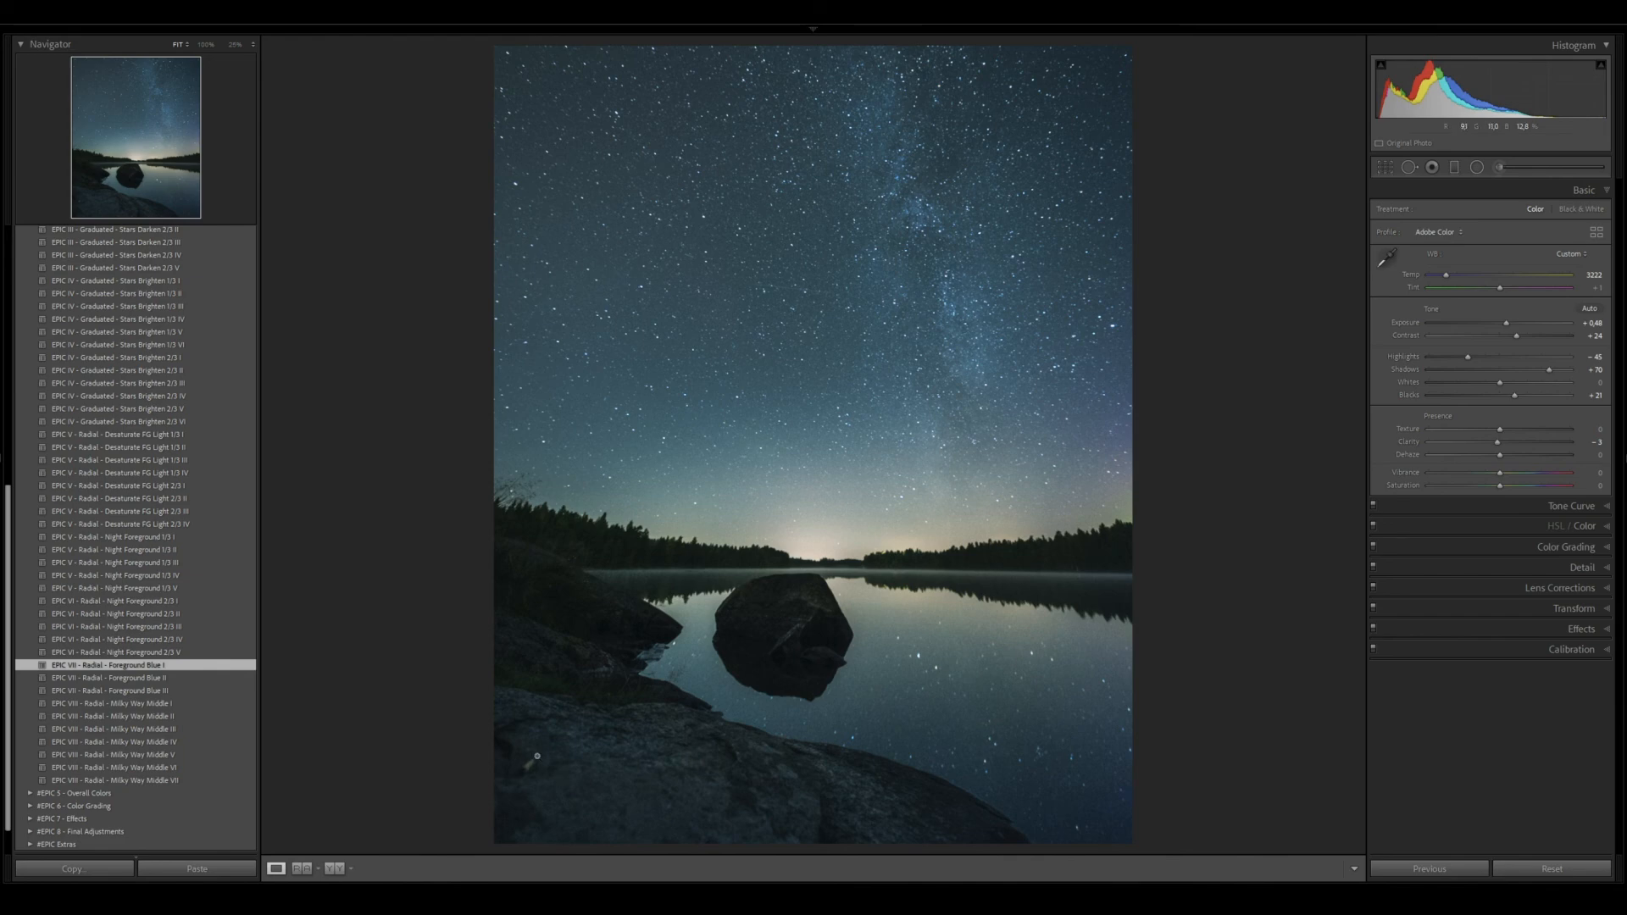
Heal the small distracting spot on the foreground rock at the lower-left of the lake photo with Spot Removal
key("q")
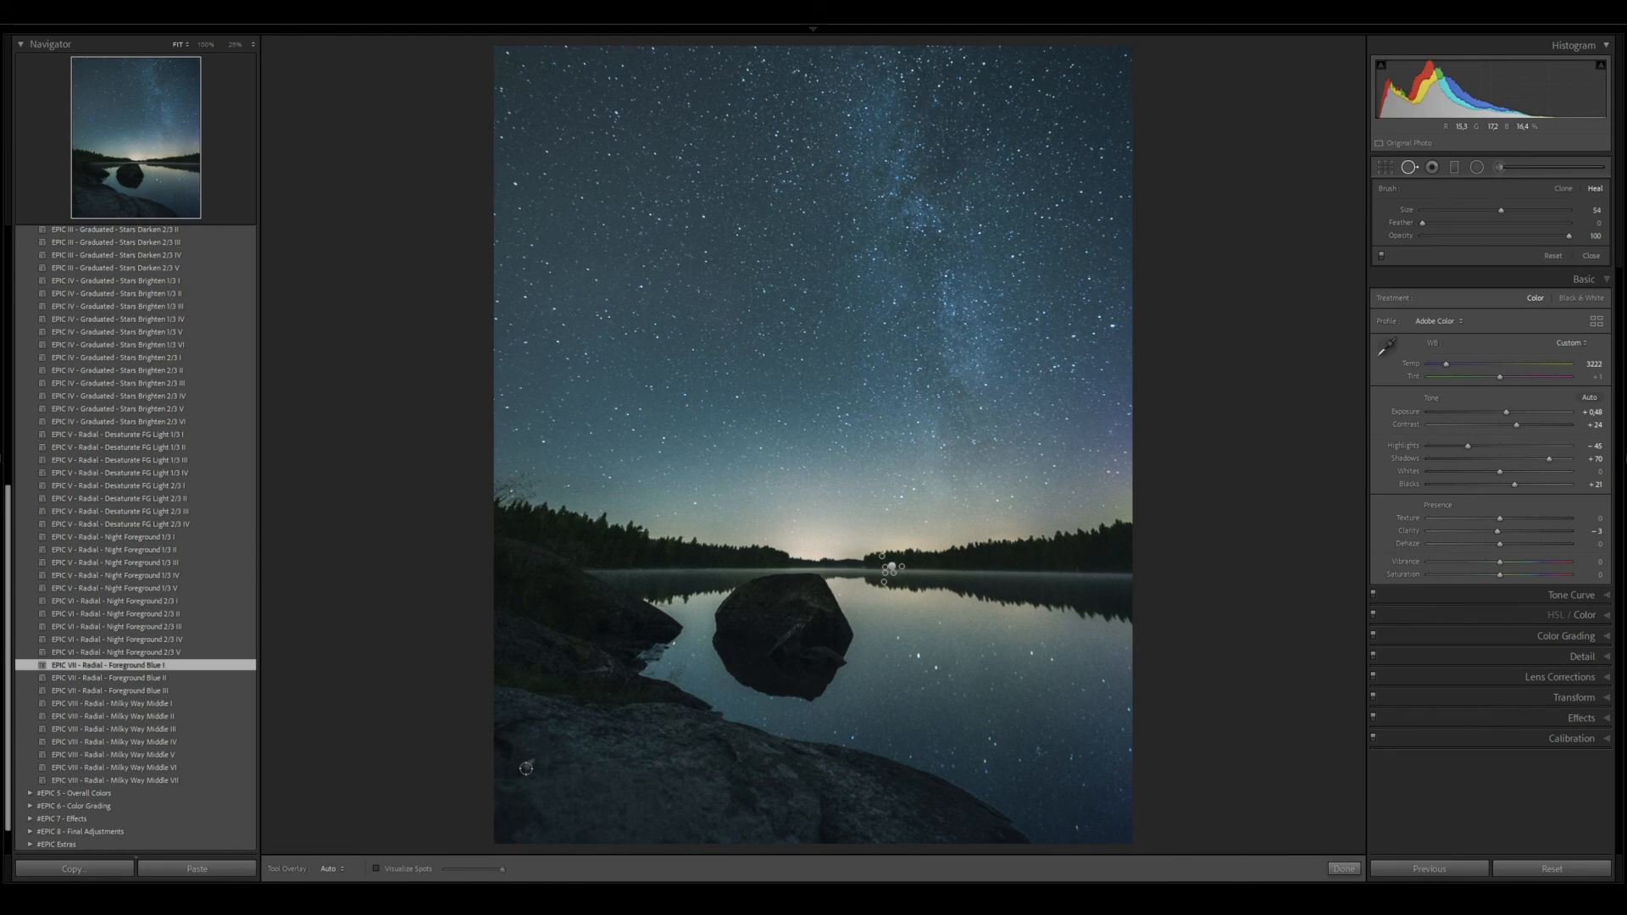
left_click_drag(526, 768, 532, 761)
key("q")
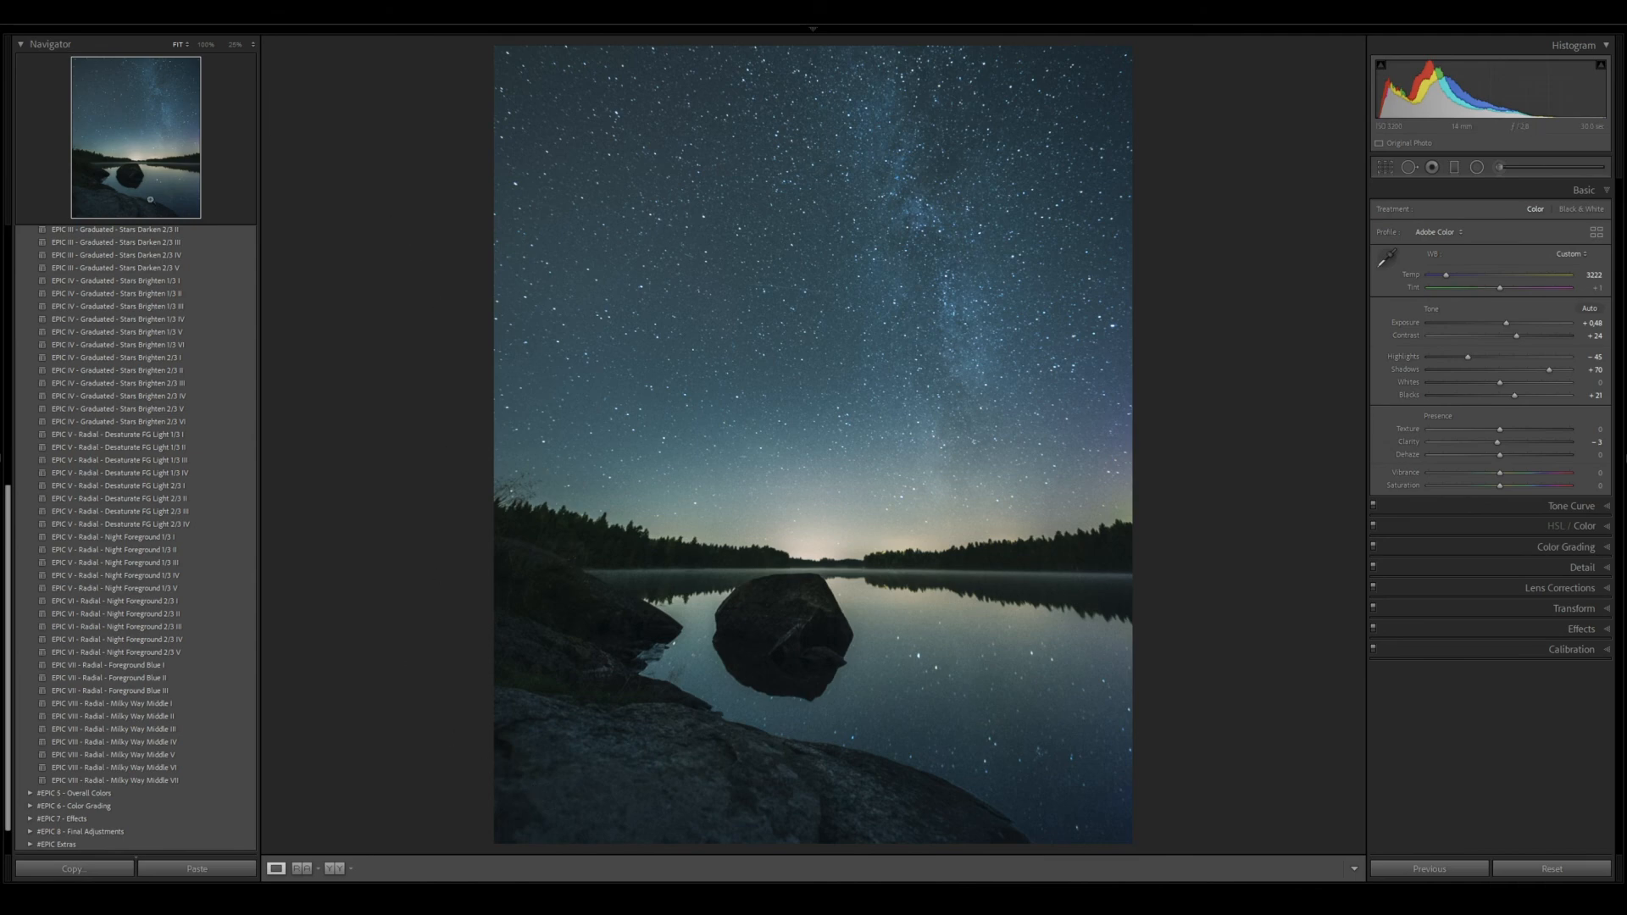
Apply the preset EPIC - Colors II - Washing Machine from the #EPIC 5 - Overall Colors group to the lake photo
scroll(104, 278, "up", 6)
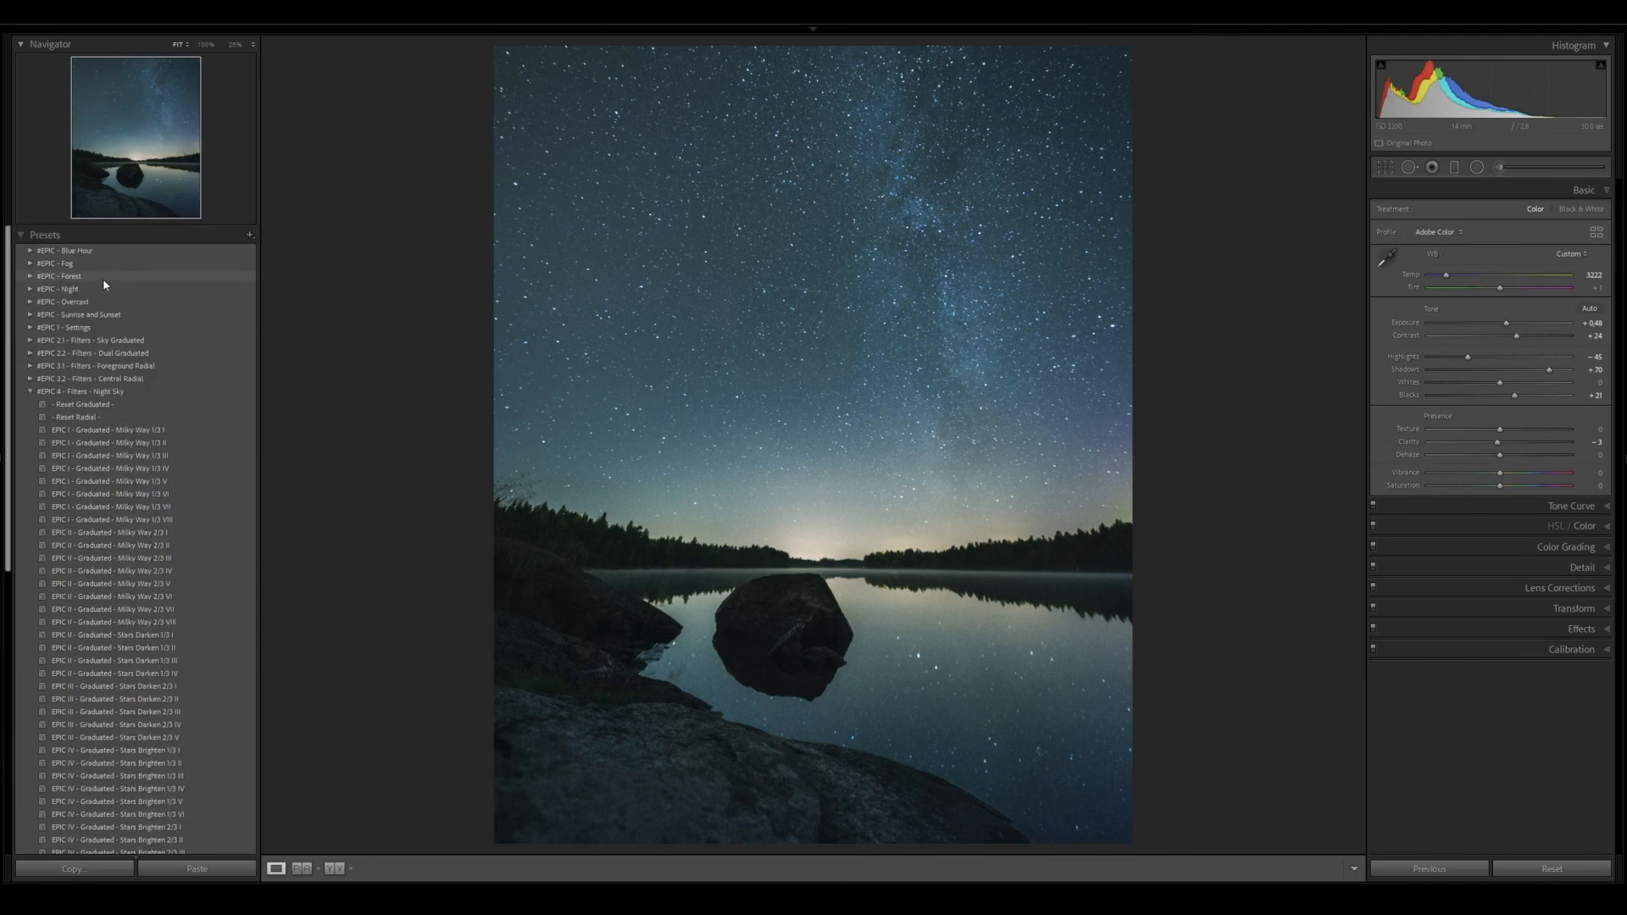
left_click(31, 392)
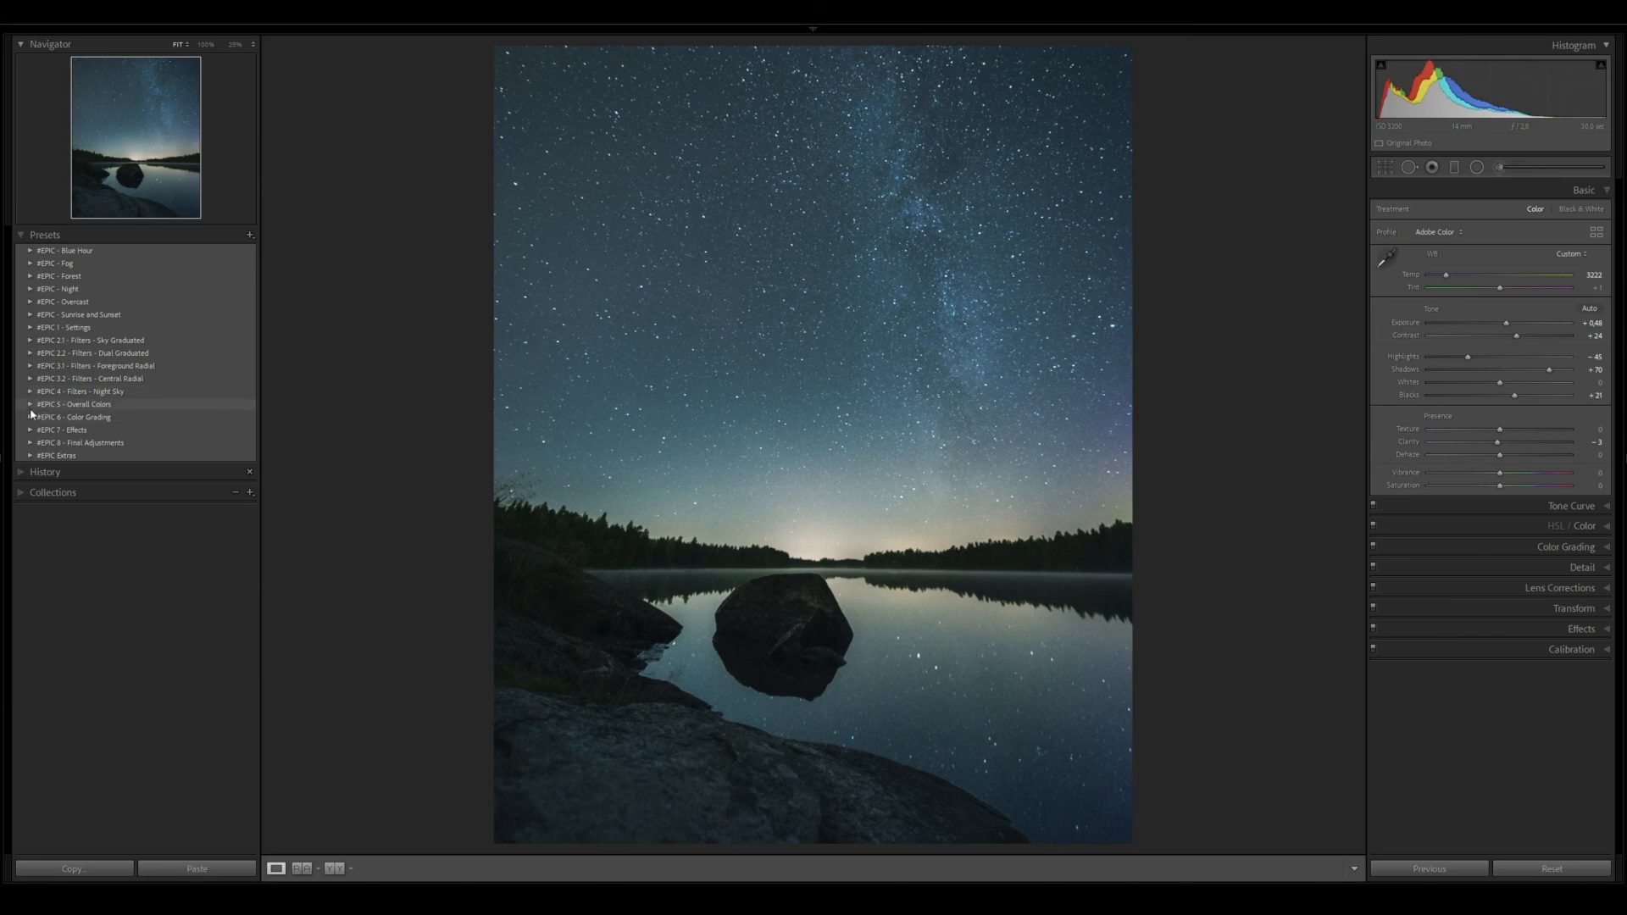
left_click(29, 406)
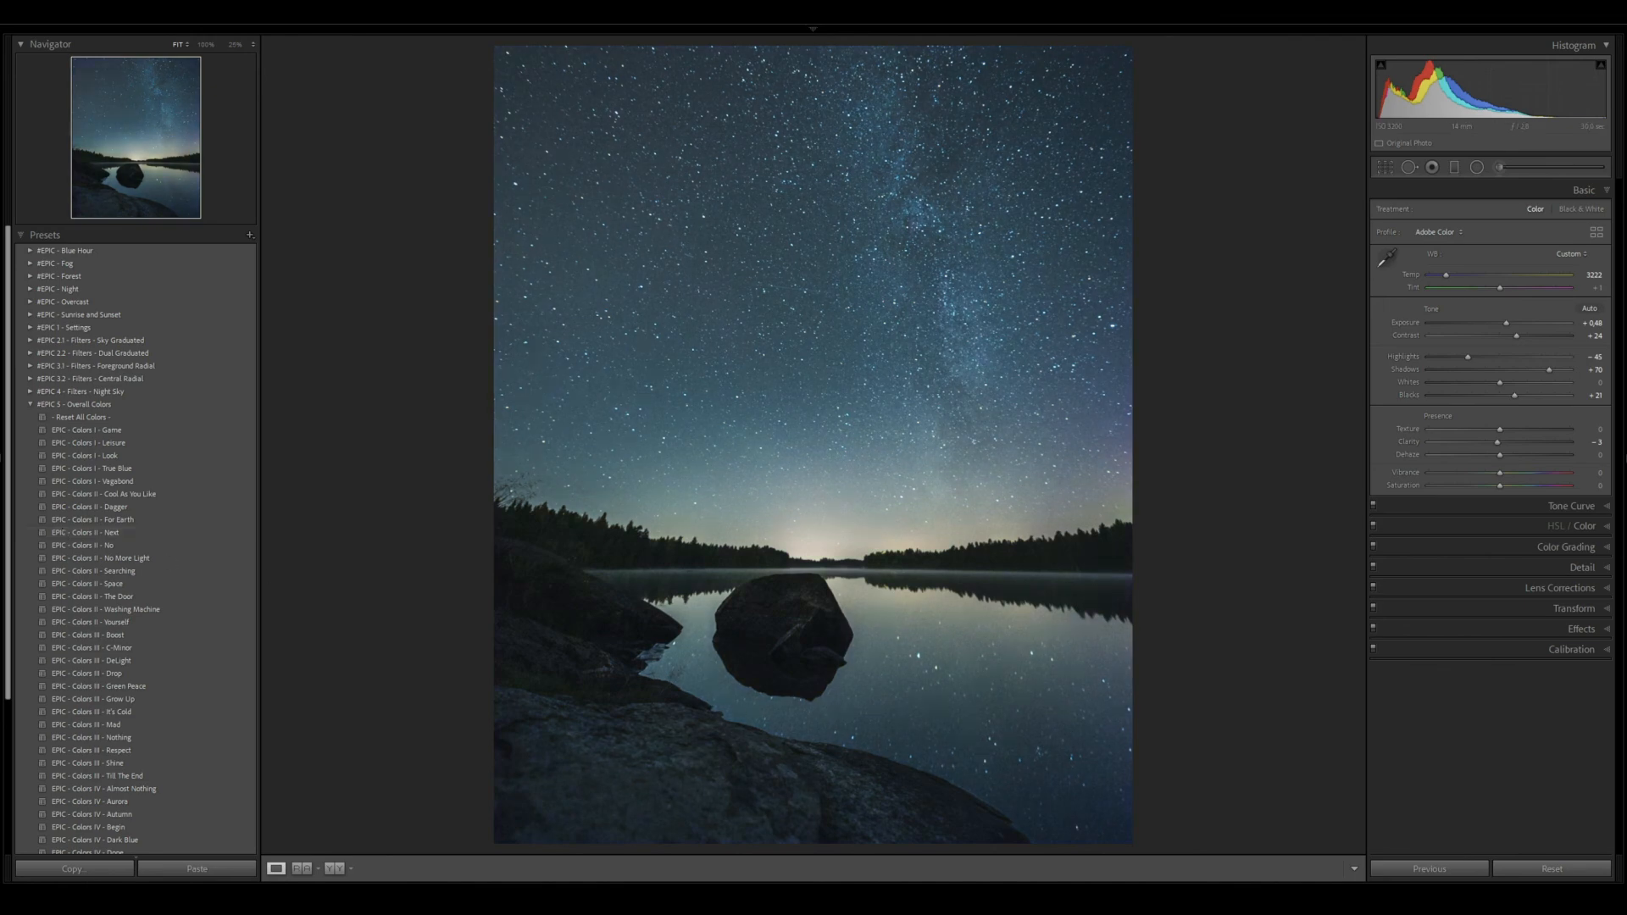
left_click(212, 609)
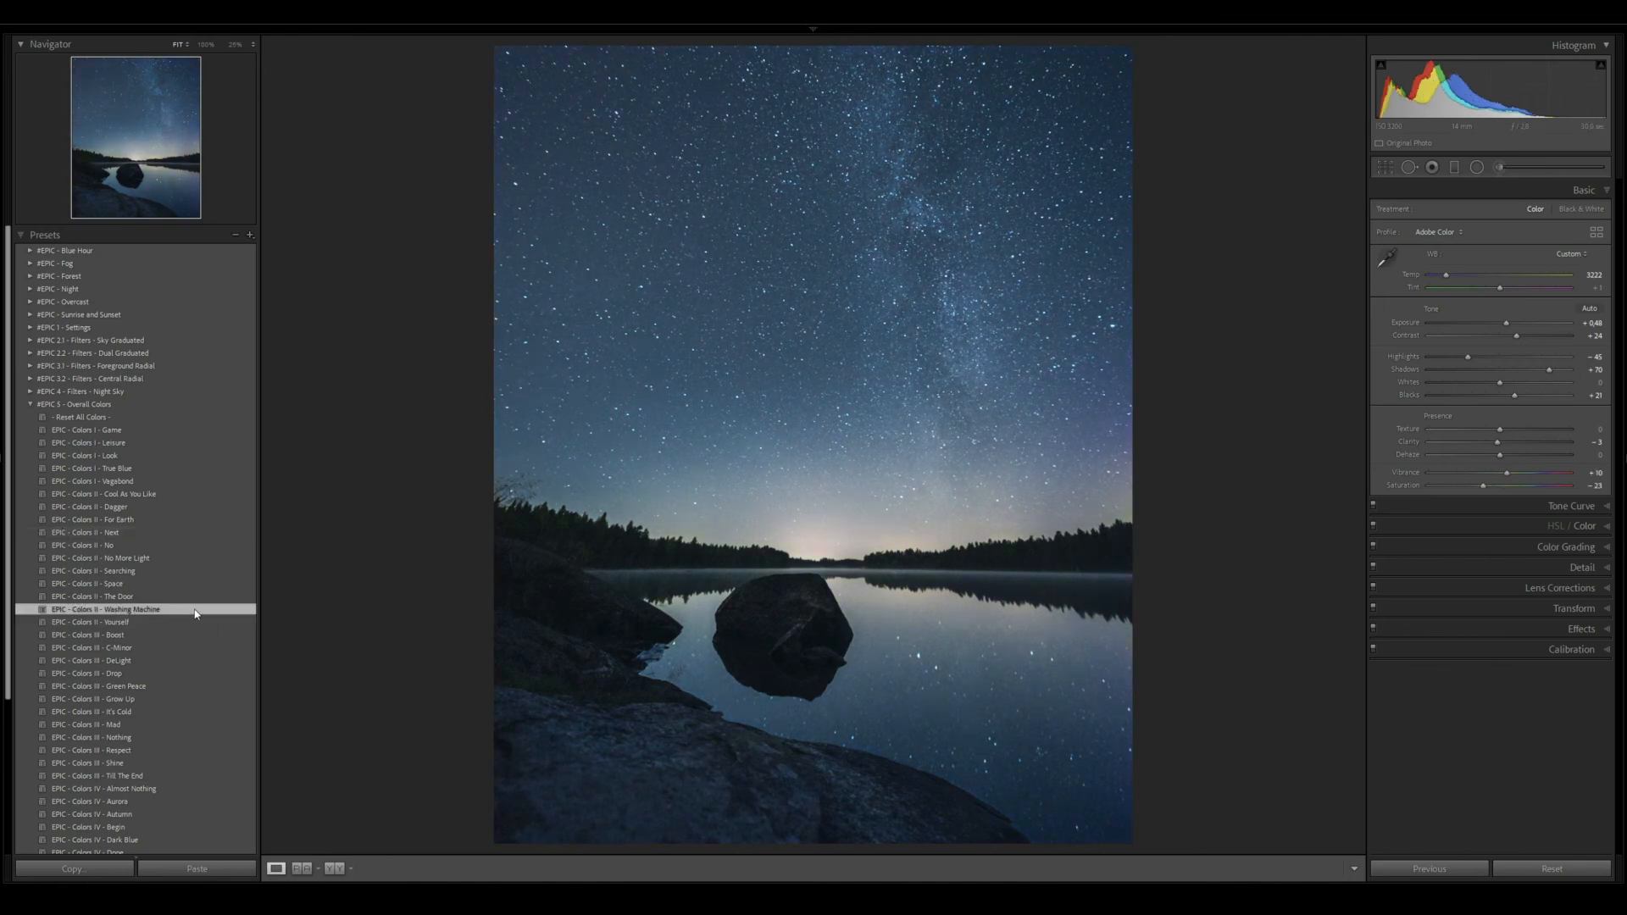
left_click(30, 406)
Colour grade the lake photo with the preset EPIC - Color Grading I - Sleep from the #EPIC 6 - Color Grading group
left_click(31, 418)
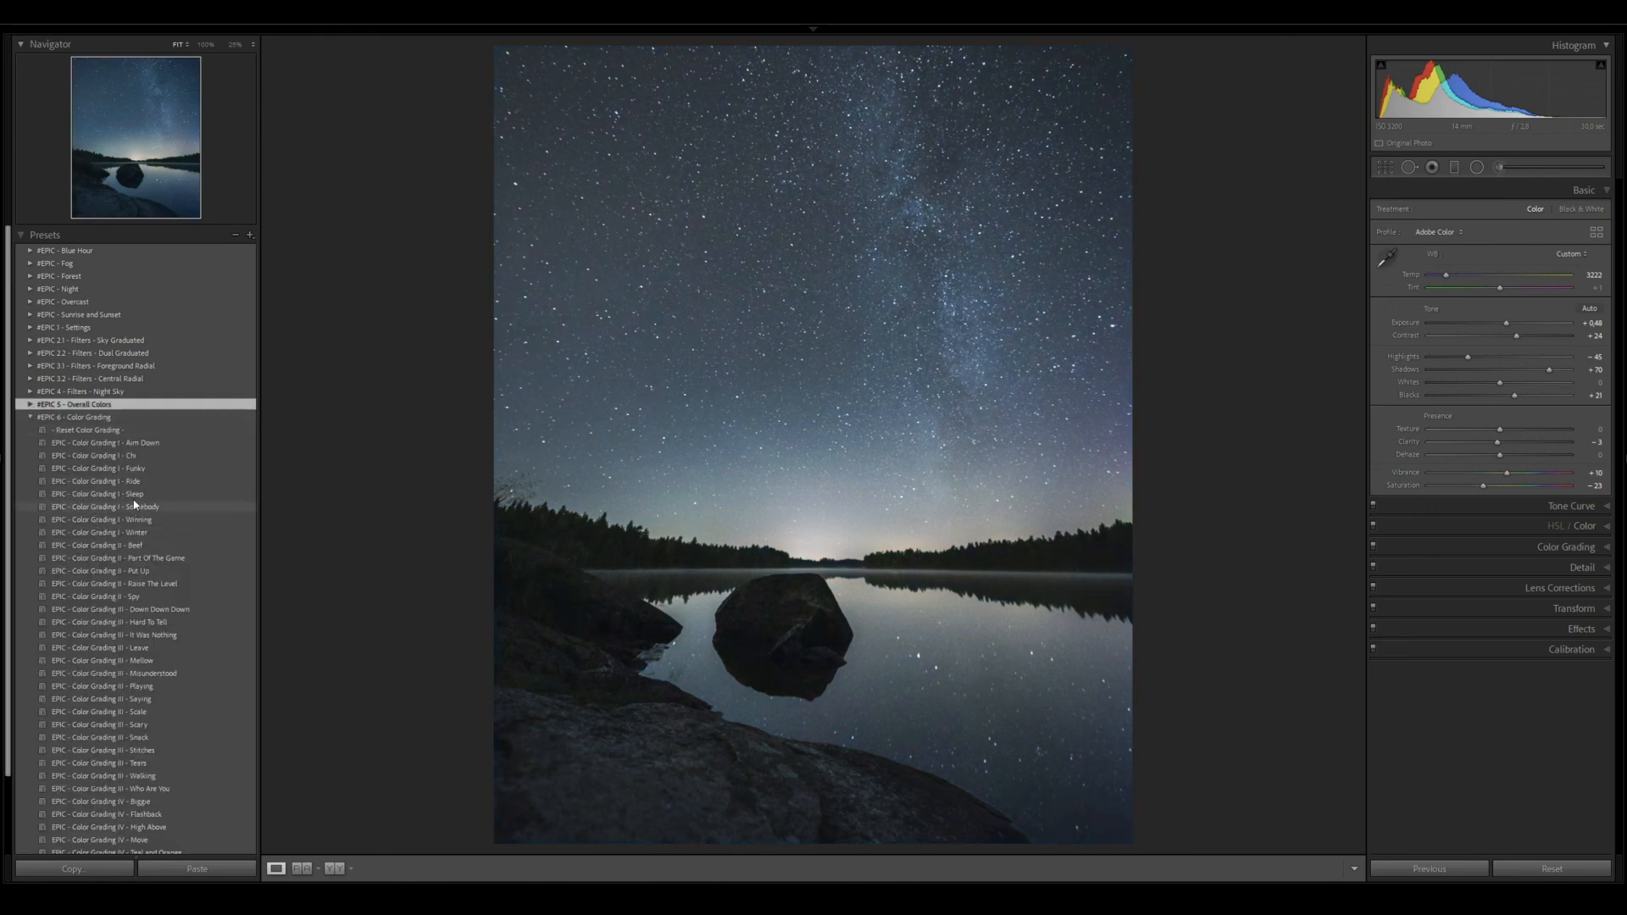
left_click(201, 493)
left_click(30, 418)
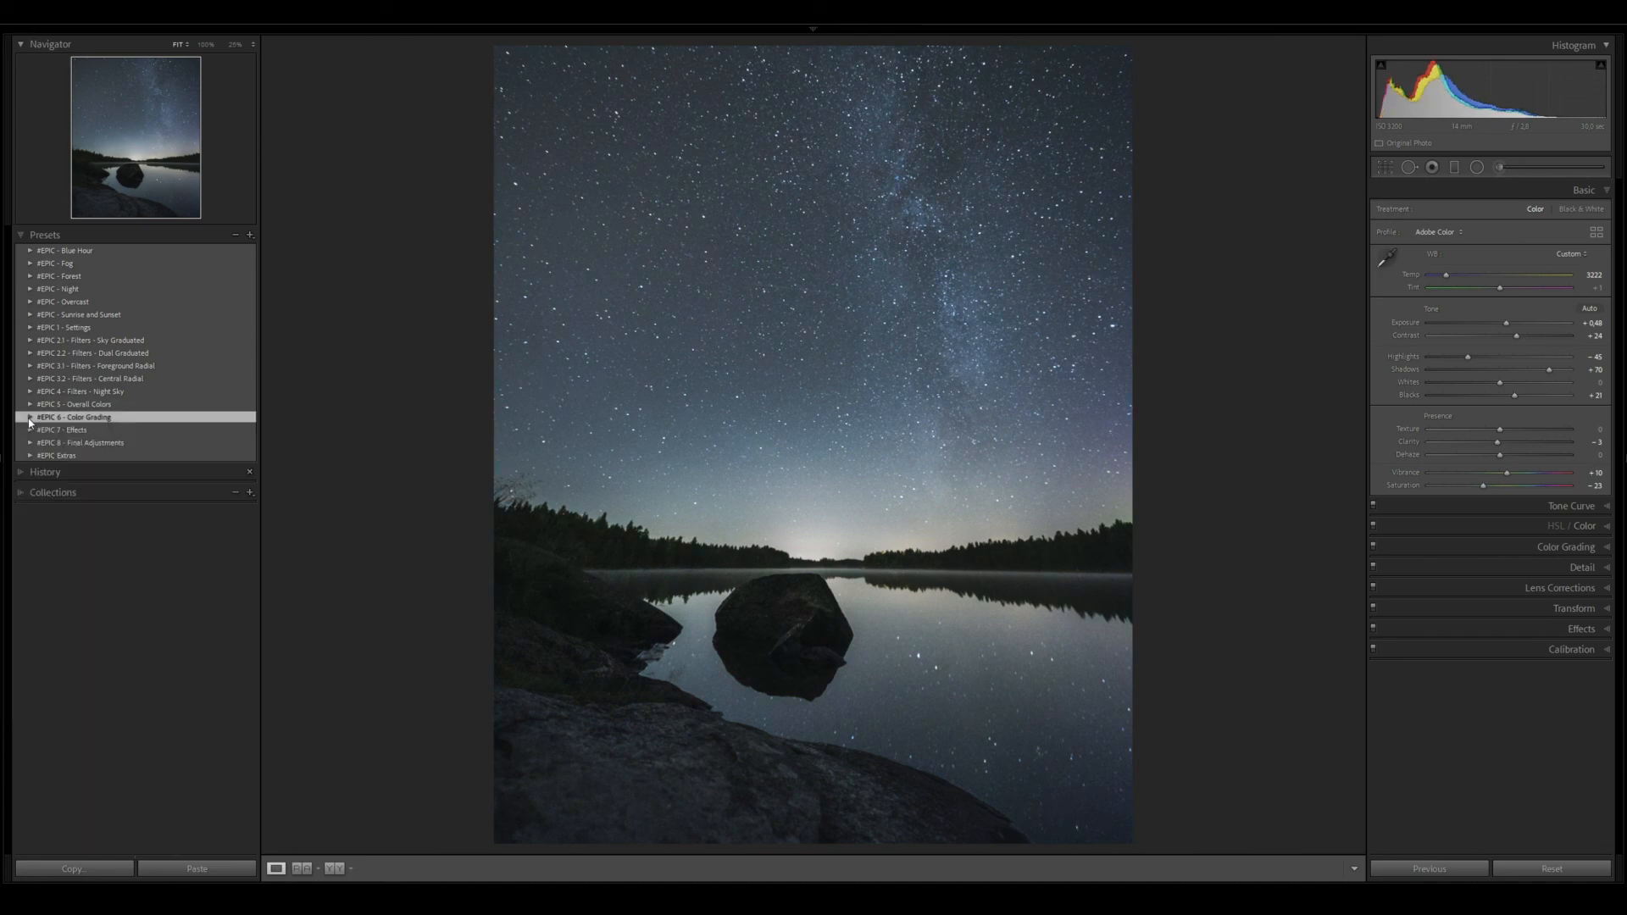
Apply the #EPIC 7 - Effects presets EPIC I - Clarity I, EPIC II - Dehaze I and EPIC III - Texture I to the lake photo
left_click(30, 430)
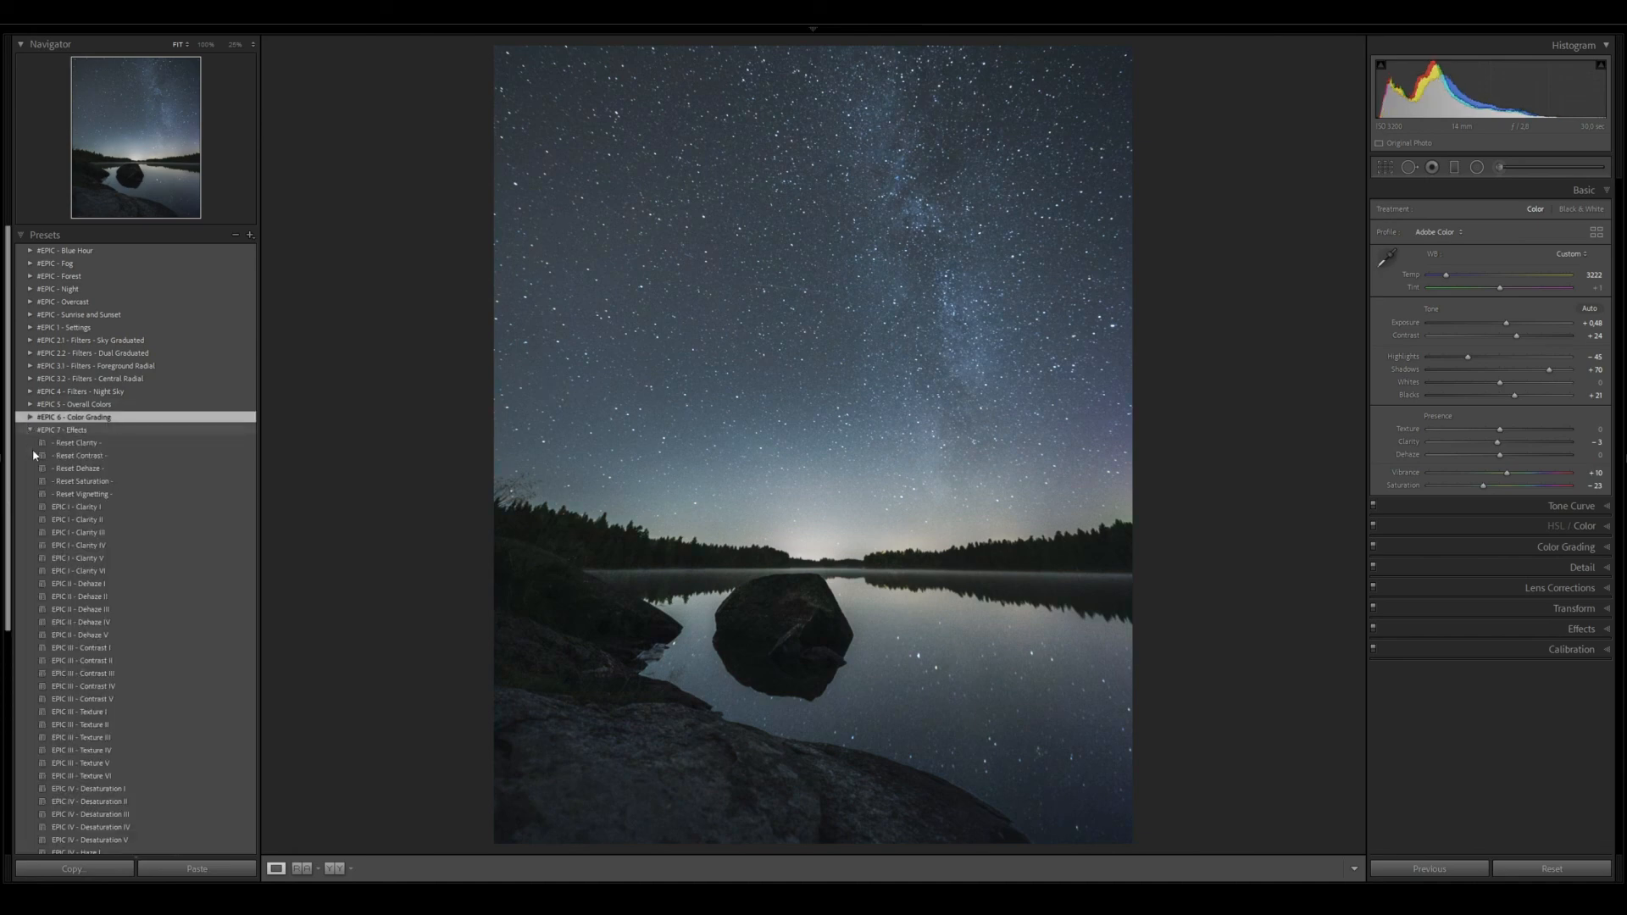
left_click(101, 508)
left_click(113, 586)
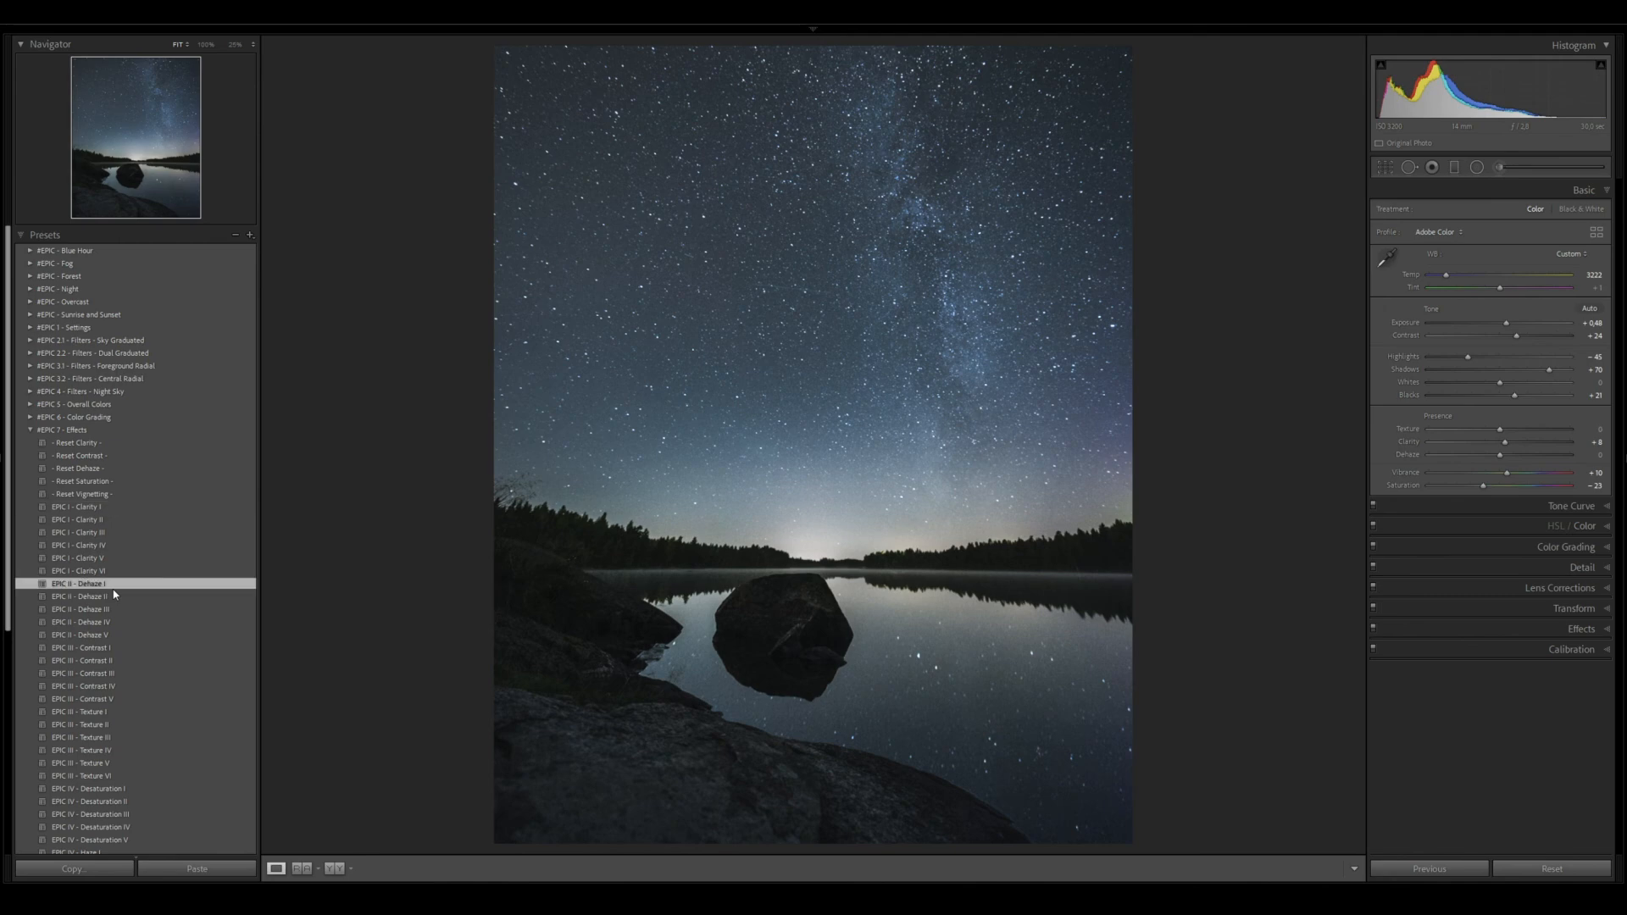
scroll(114, 593, "down", 3)
left_click(116, 565)
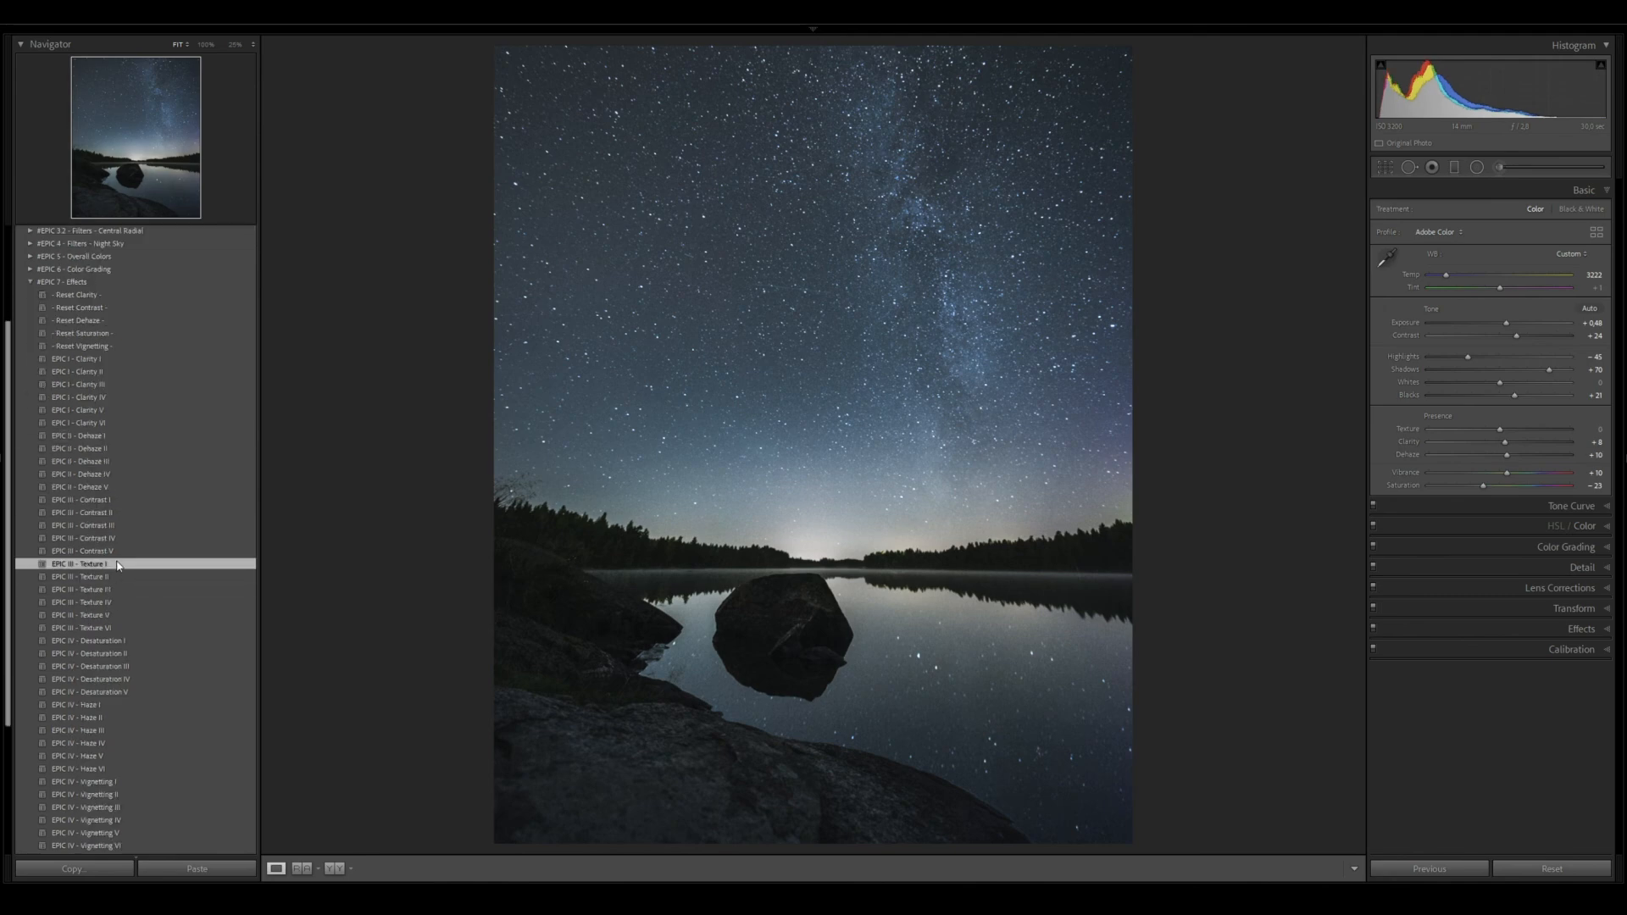
Add a vignette to the lake photo with the preset EPIC IV - Vignetting II from the #EPIC 7 - Effects group
scroll(118, 722, "down", 2)
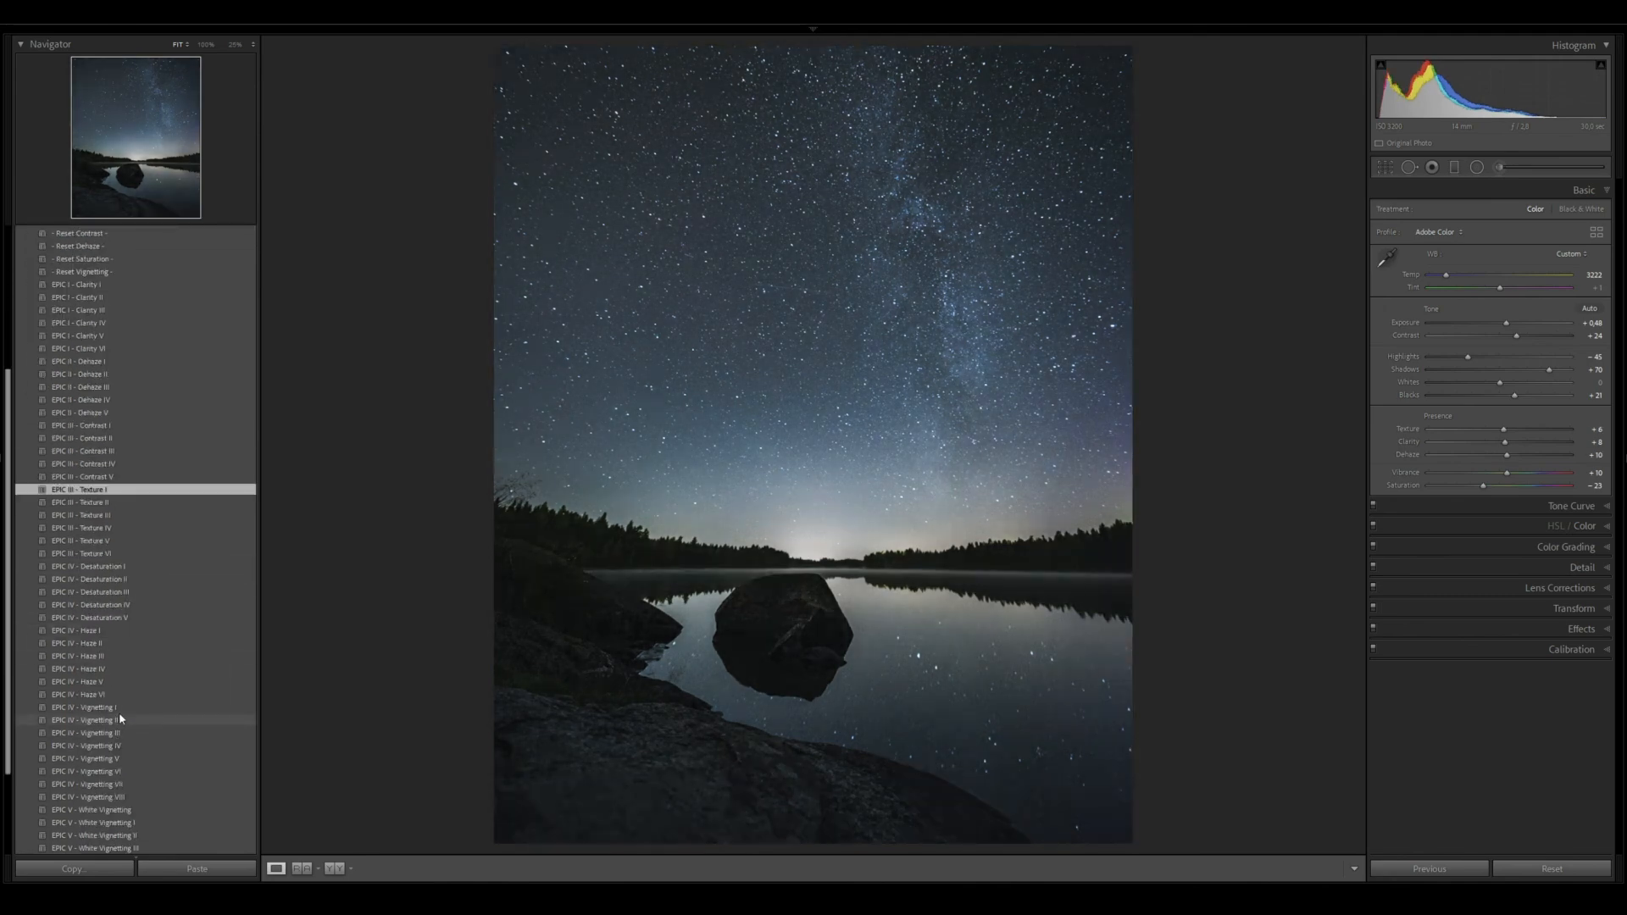
left_click(120, 720)
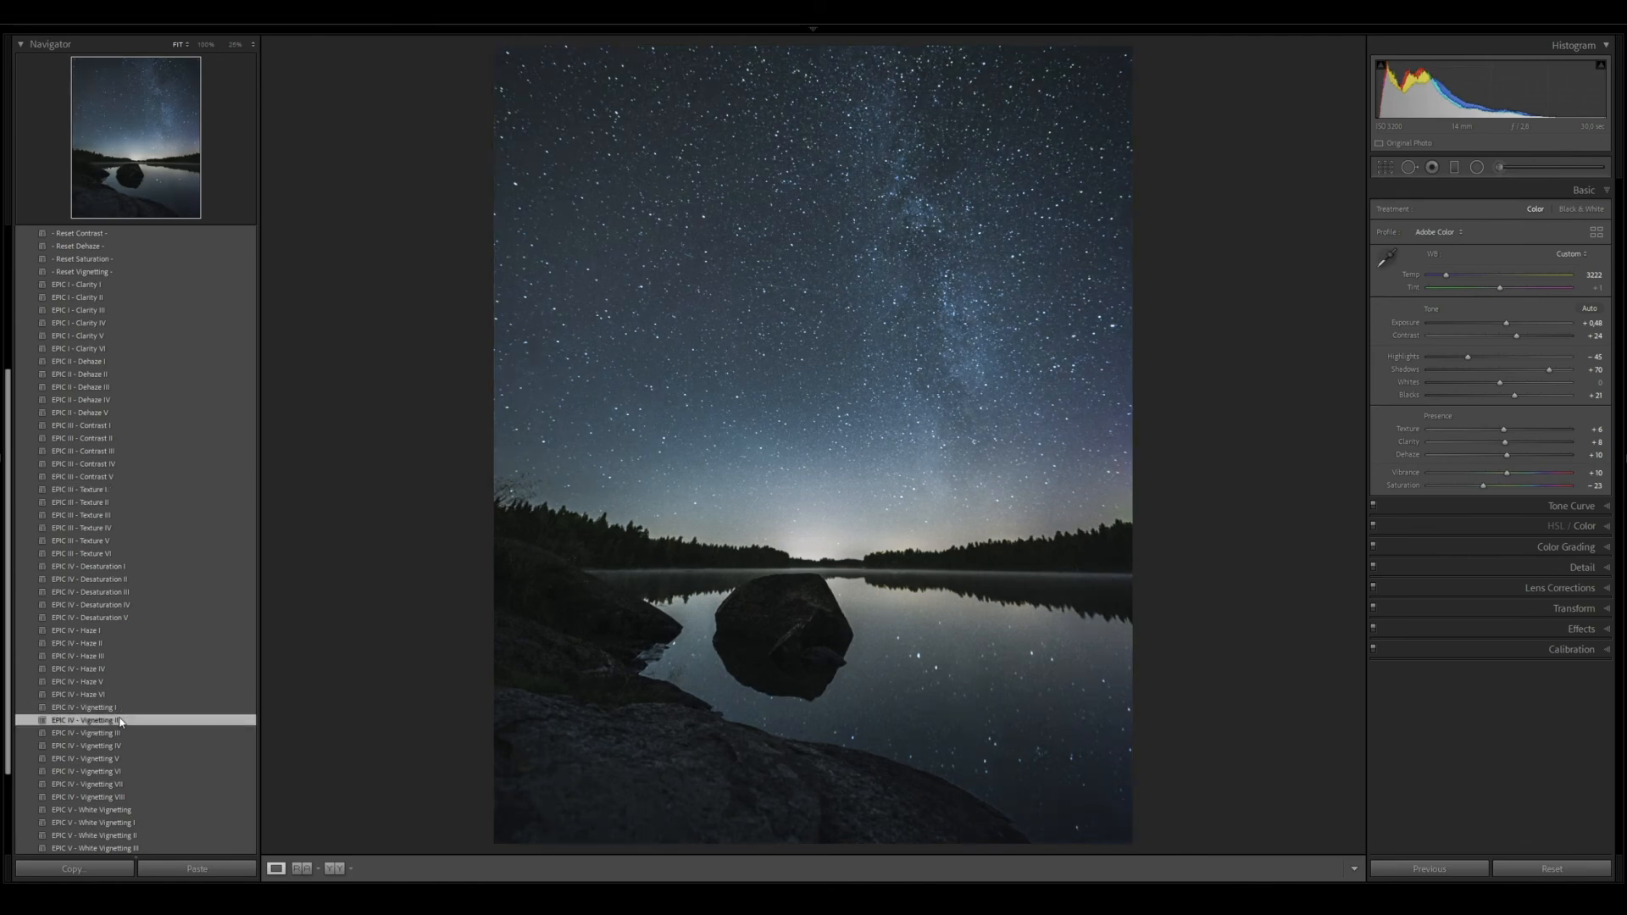
scroll(110, 678, "up", 3)
left_click(50, 431)
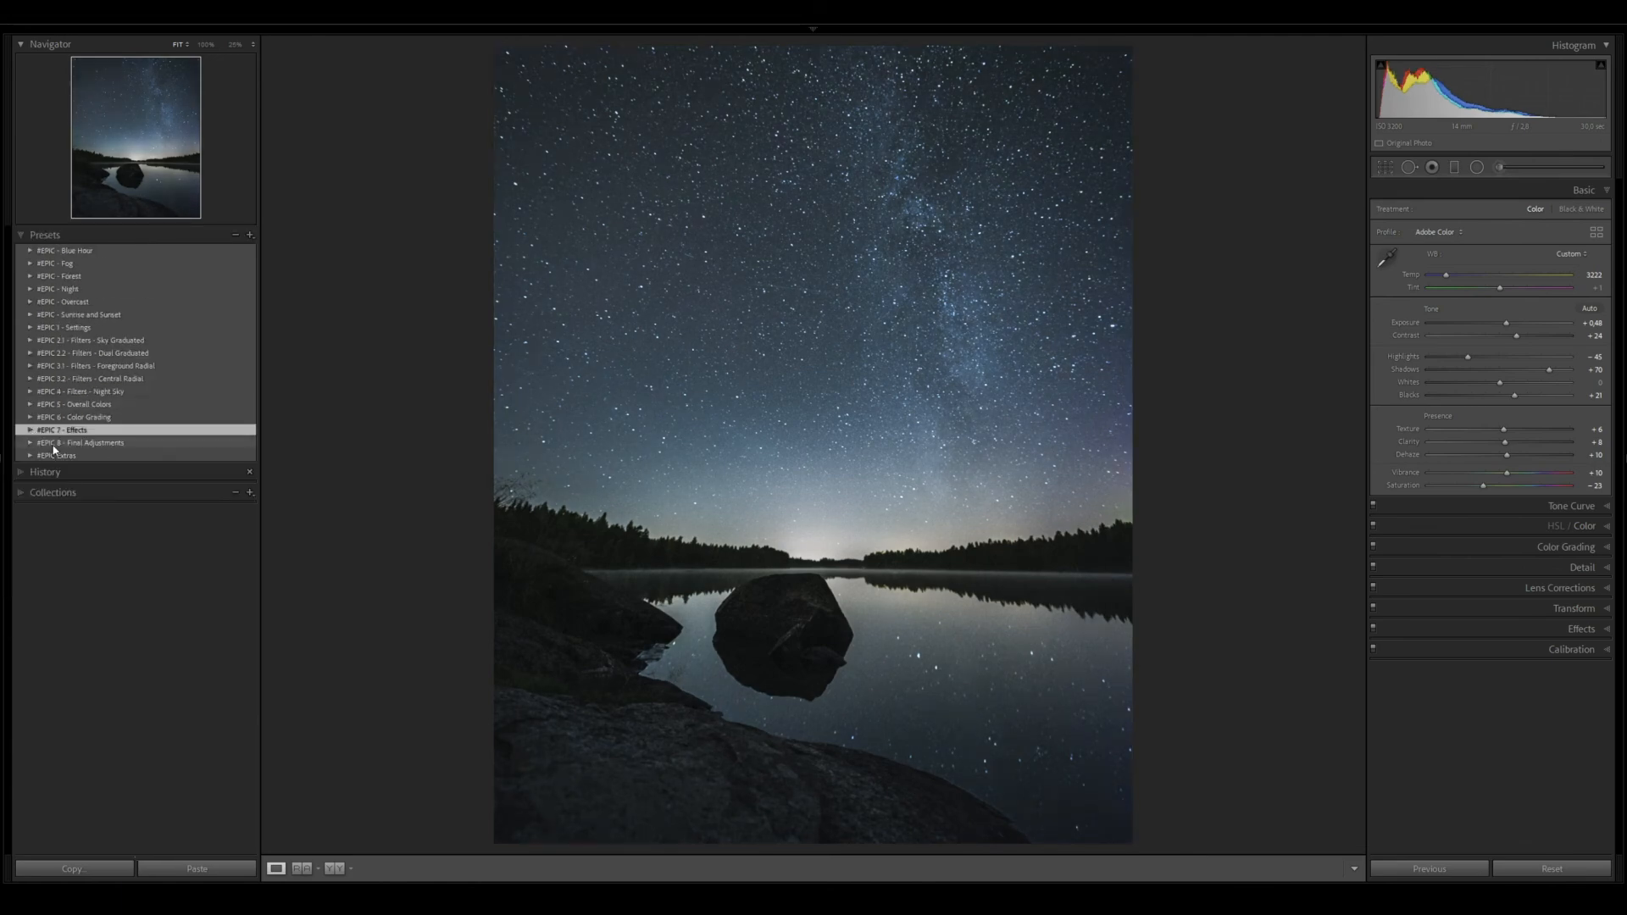
Reduce noise in the lake photo with the preset EPIC II - Noise Reduction III from the #EPIC 8 - Final Adjustments group
left_click(31, 444)
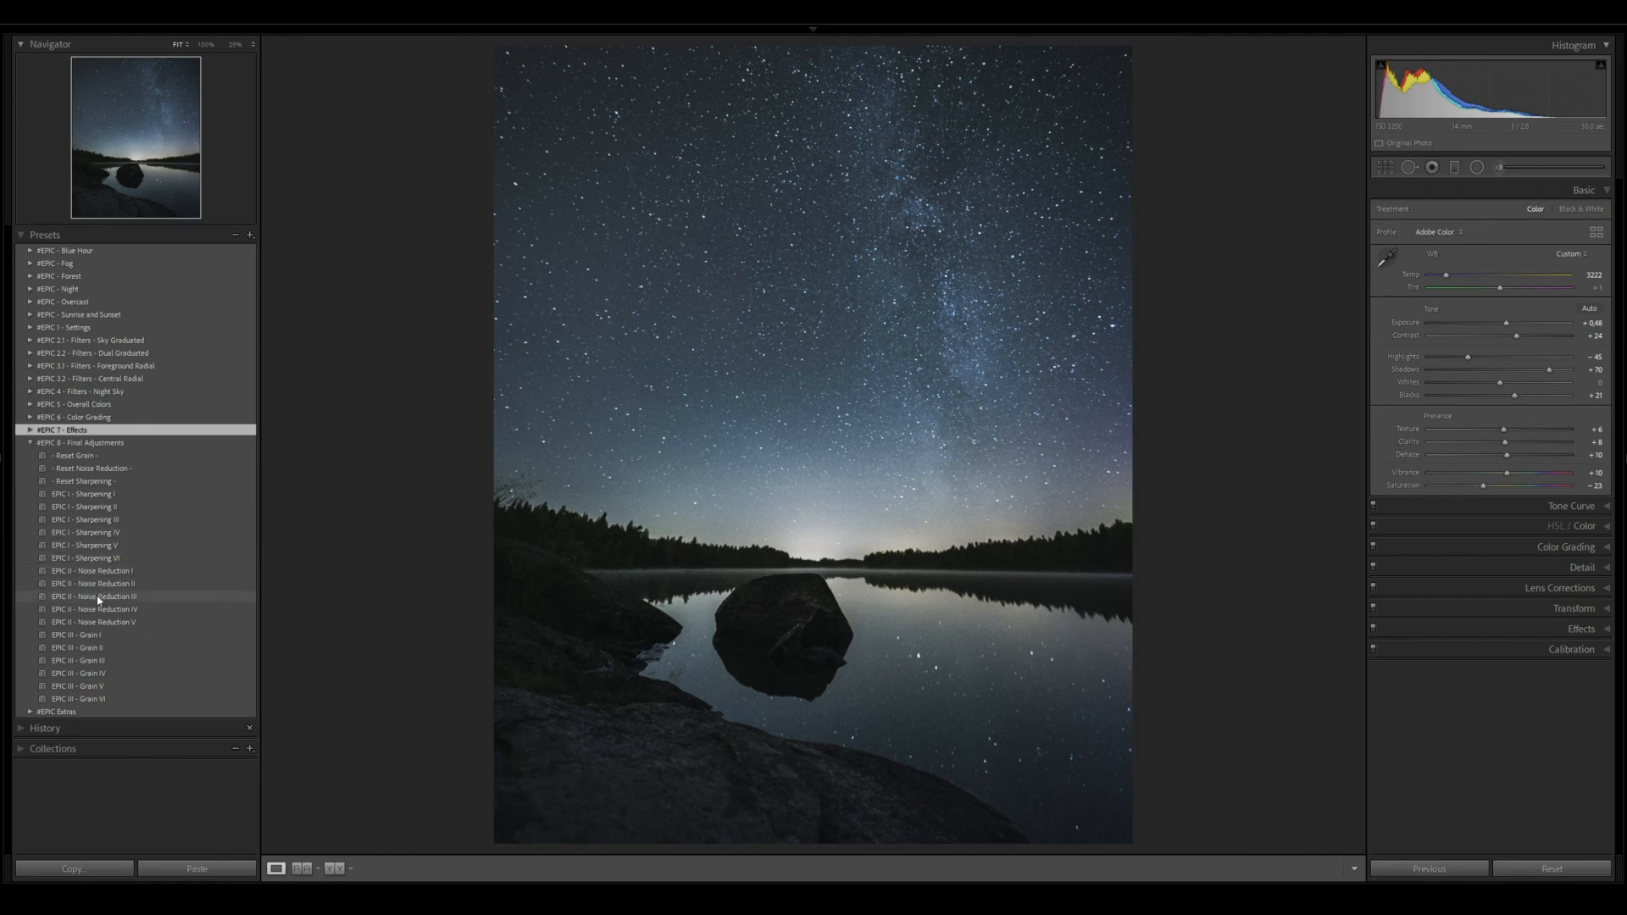
left_click(96, 596)
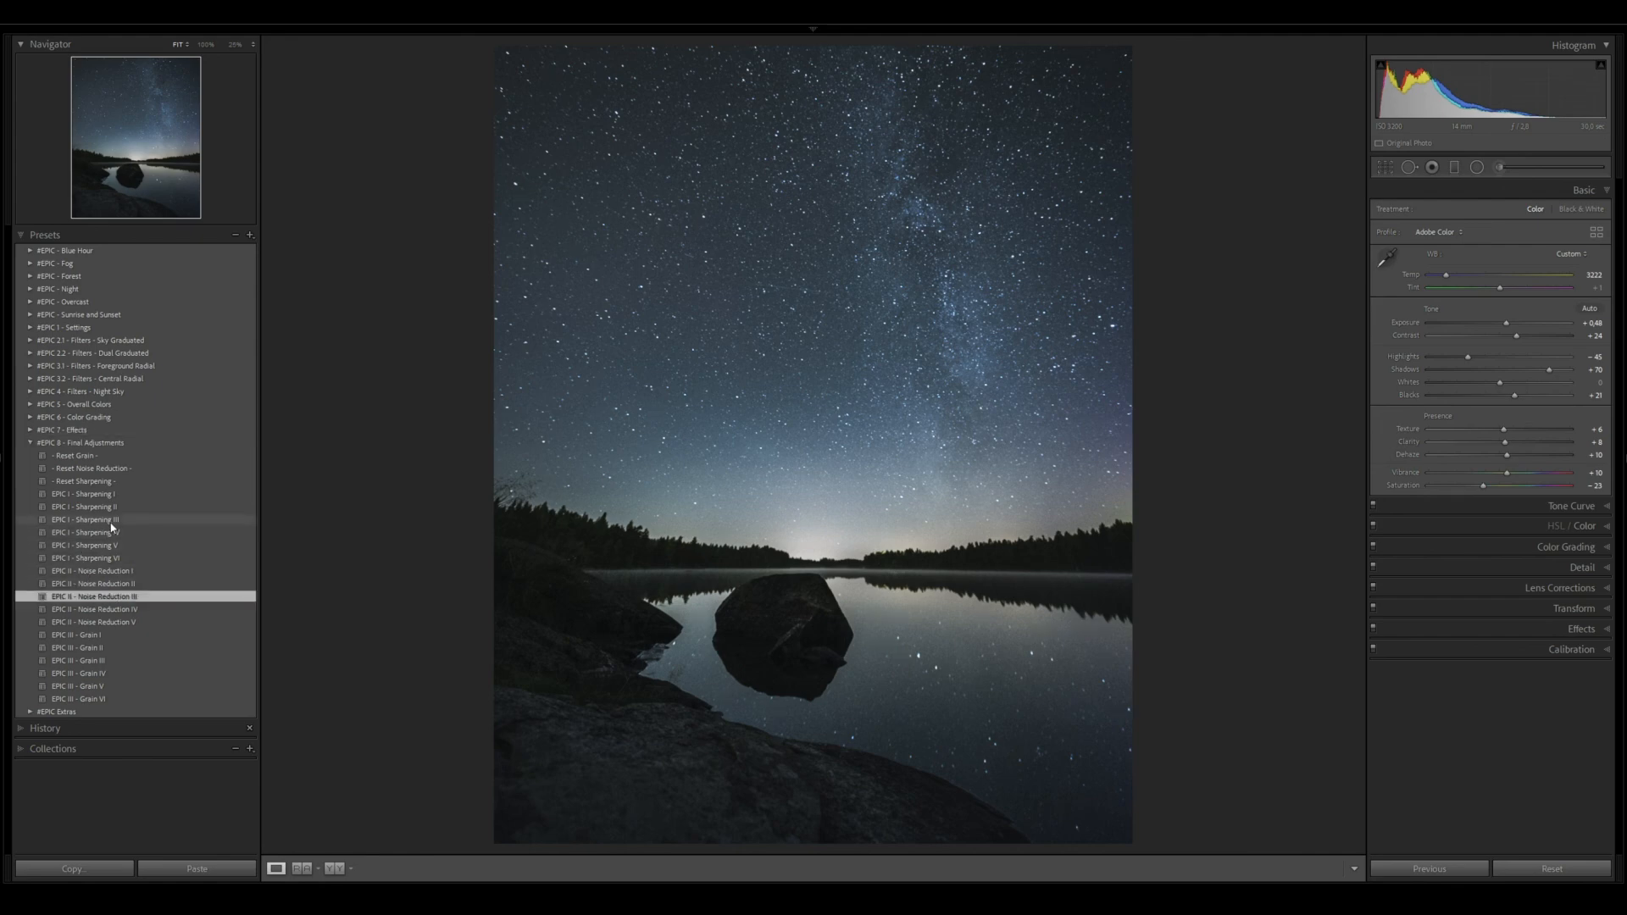
left_click(30, 443)
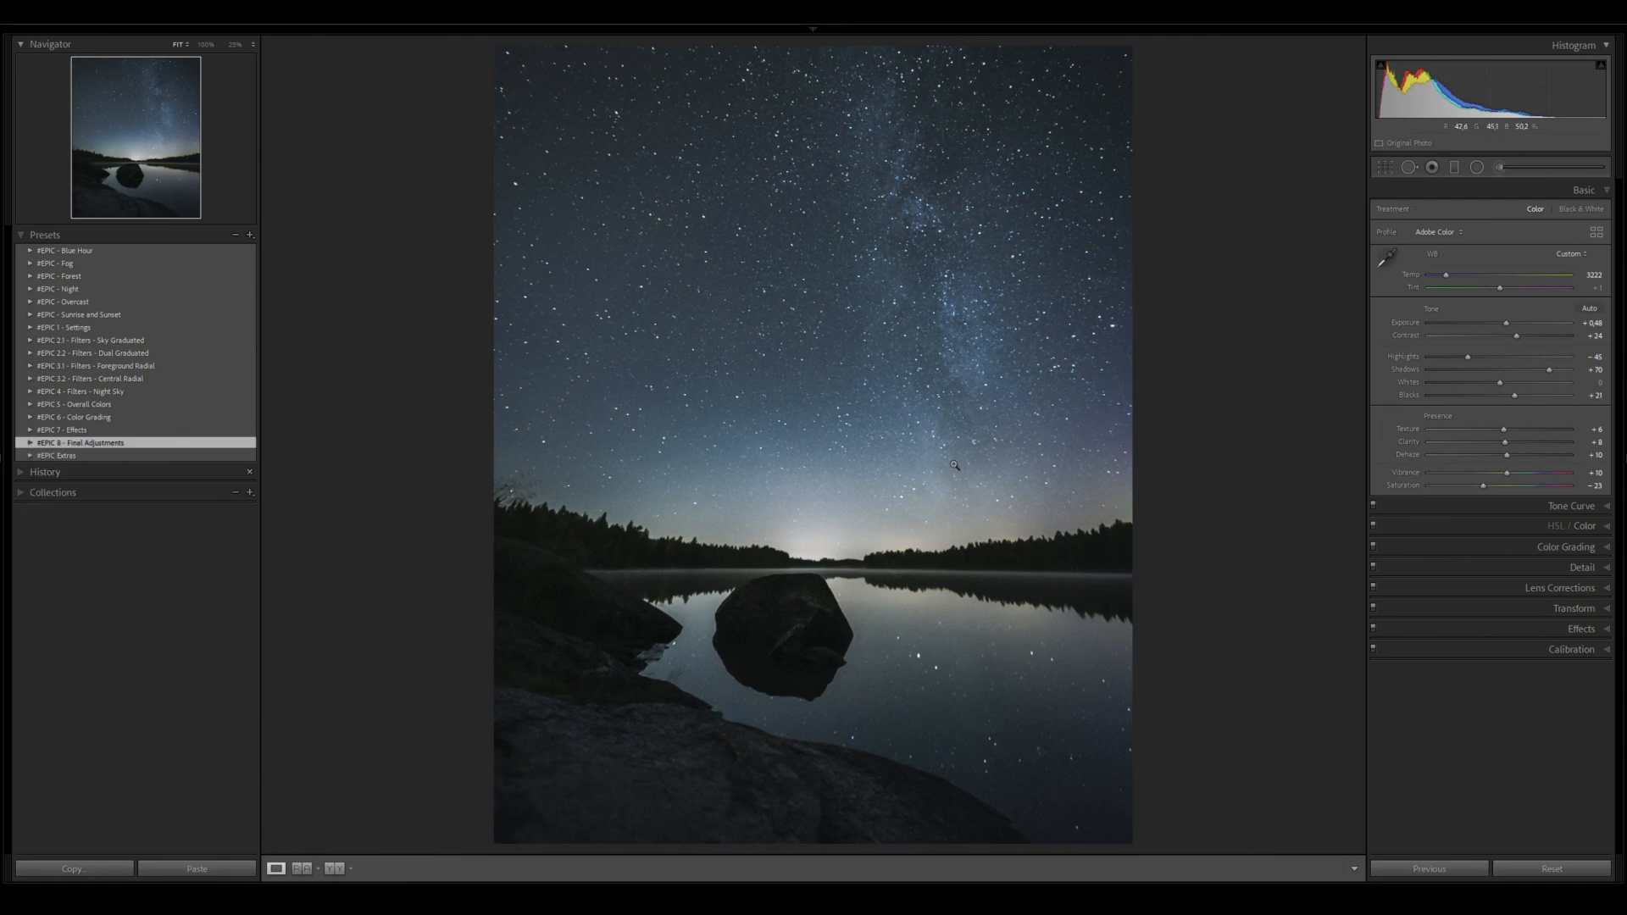
Apply the colour profile EPIC - Mood to the lake photo with its amount set to 30
left_click(1597, 234)
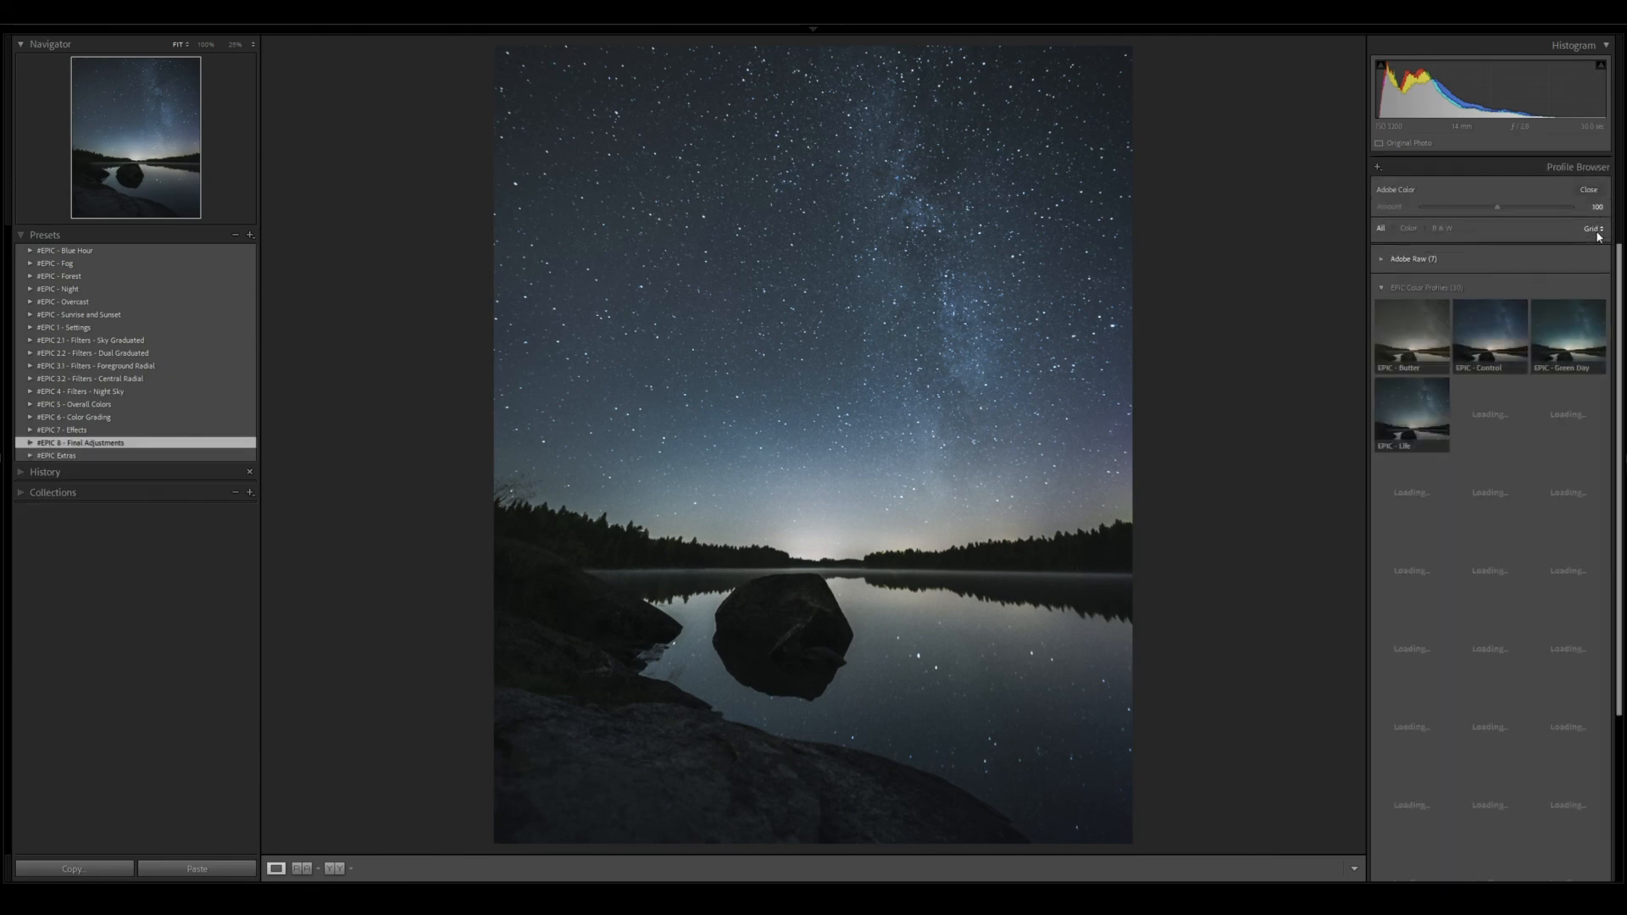
left_click(1498, 492)
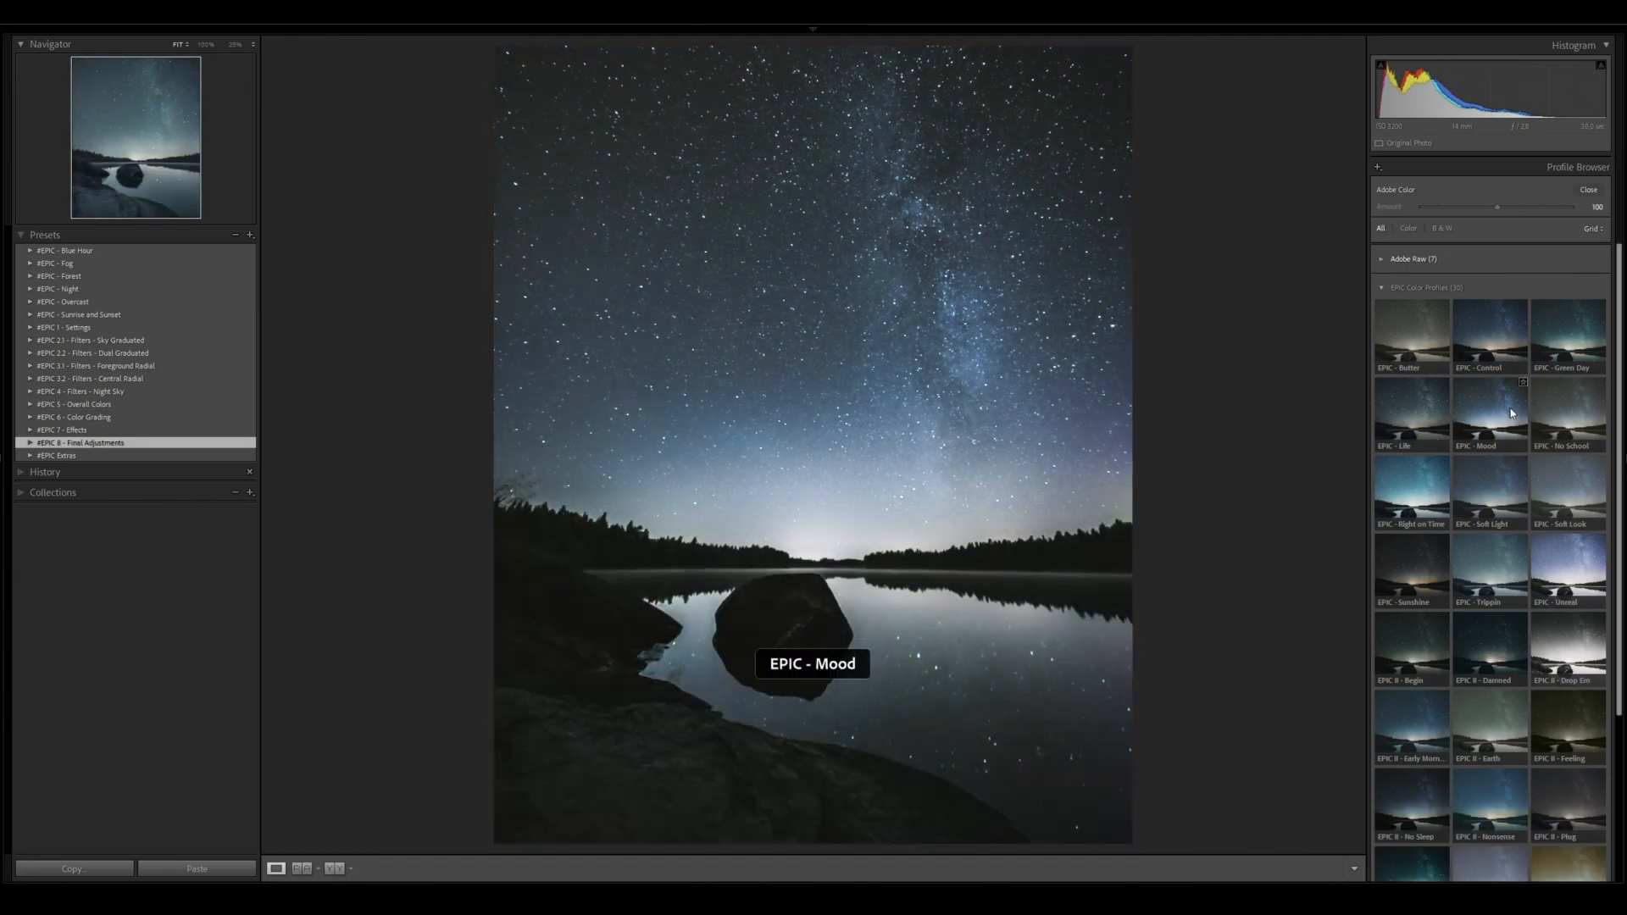
left_click(1512, 413)
left_click_drag(1498, 207, 1445, 208)
left_click(1589, 190)
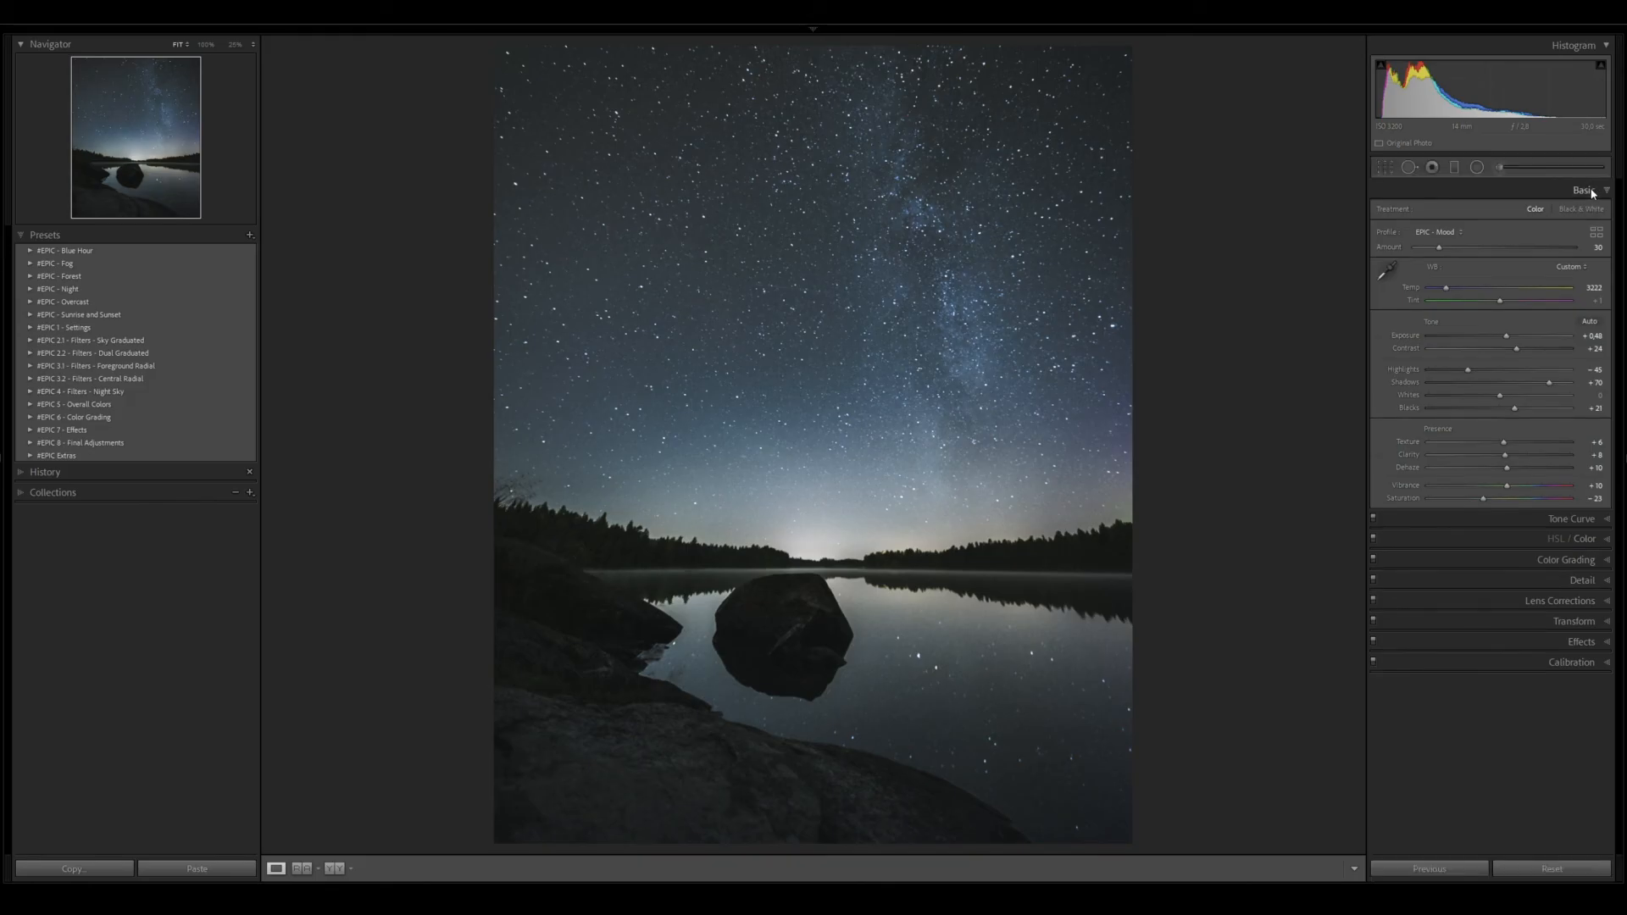